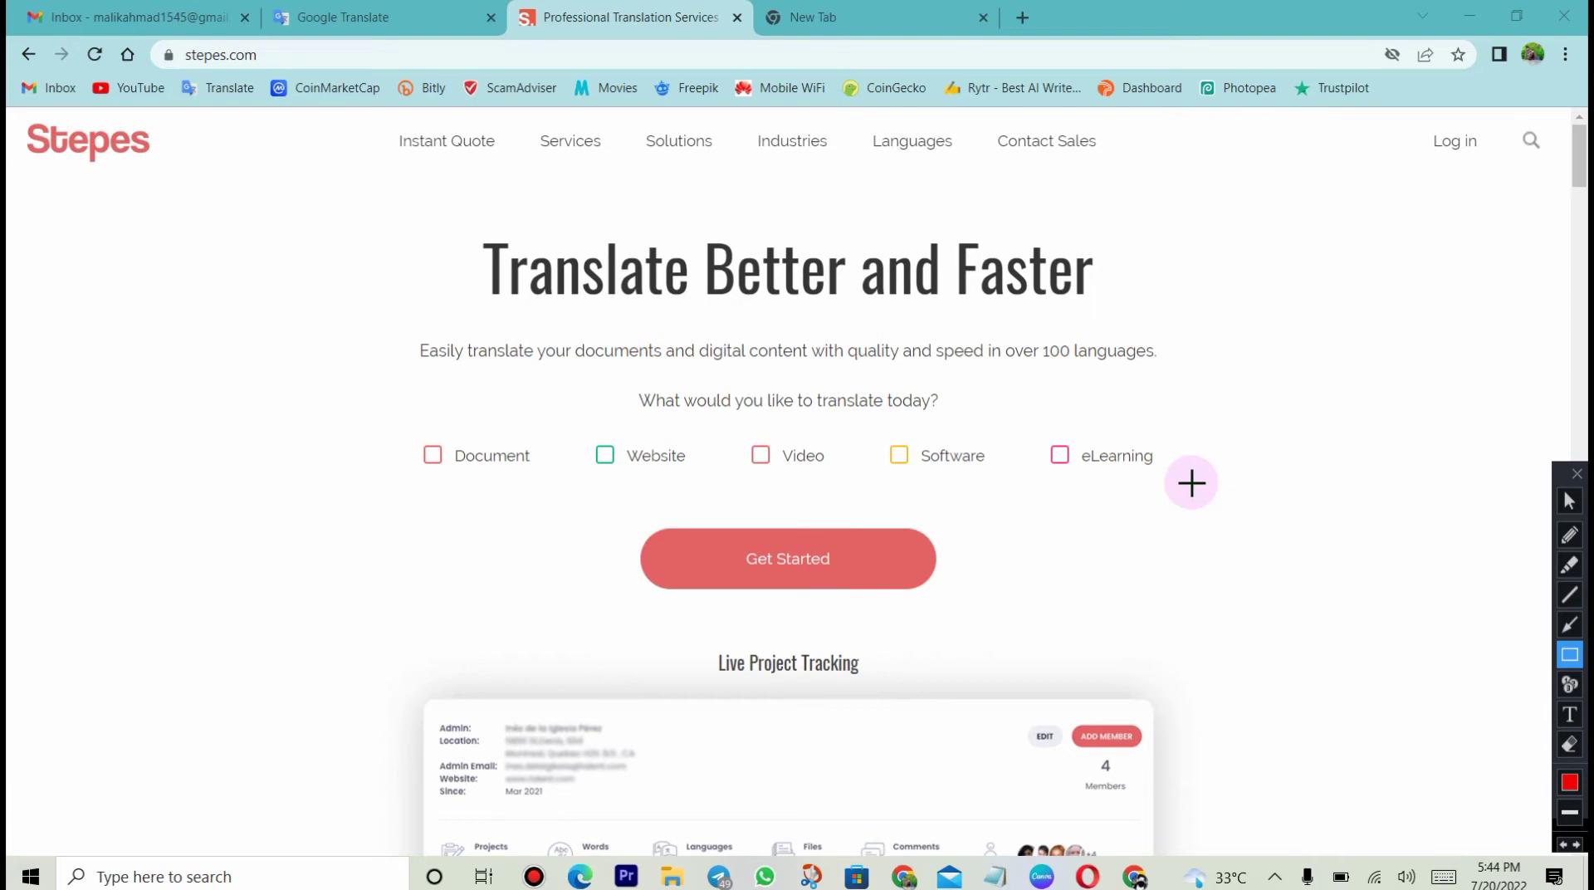
mouse_move(368, 114)
left_mouse_down()
mouse_move(900, 184)
mouse_move(1145, 180)
left_mouse_up()
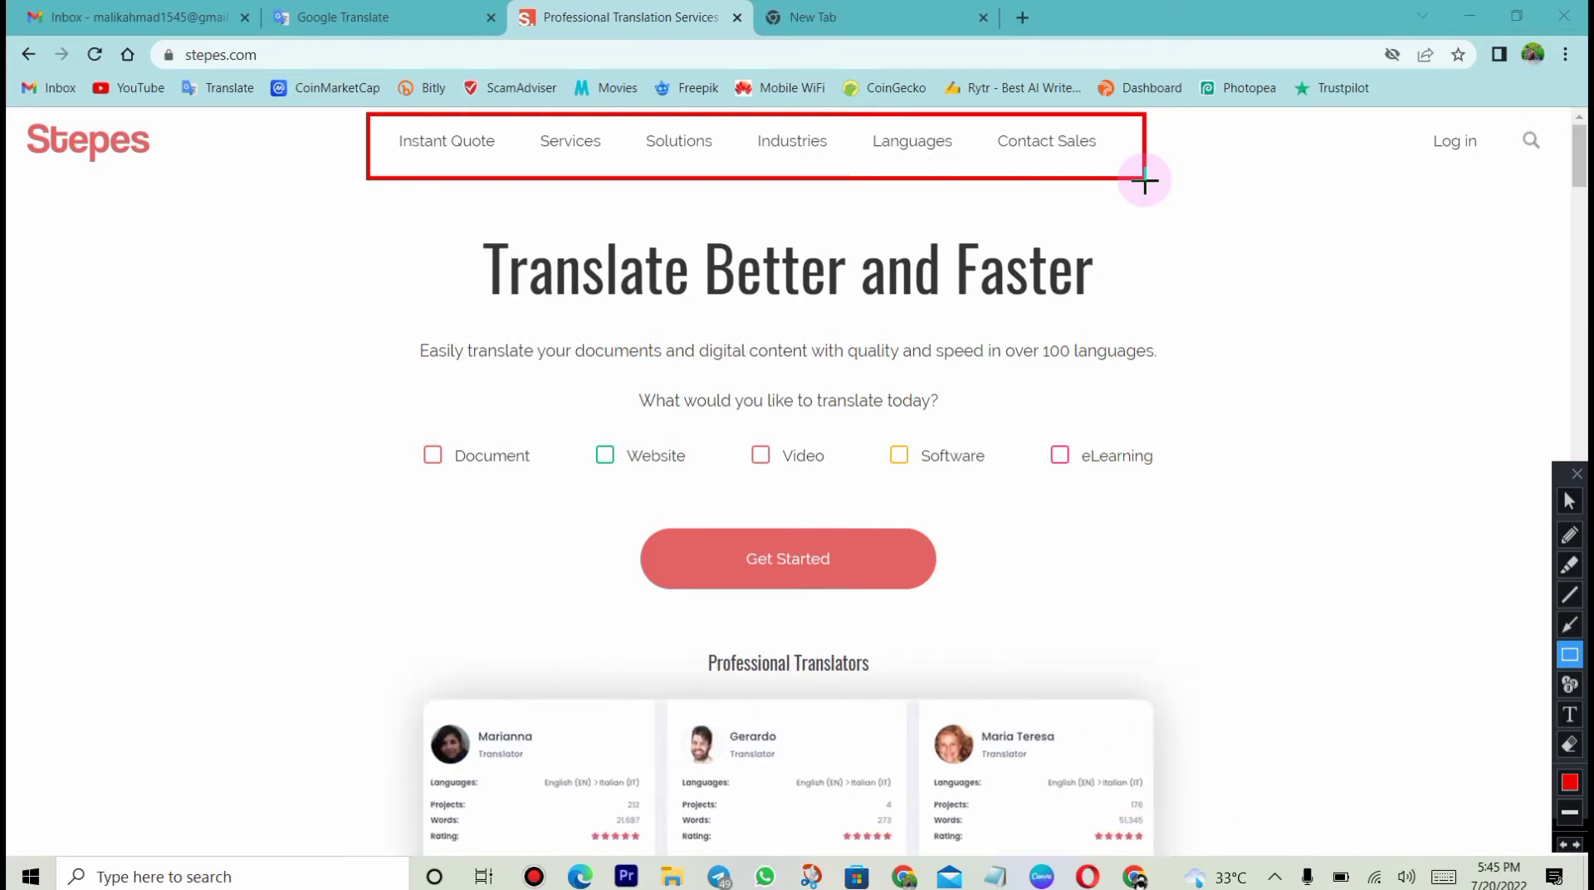
key("ctrl+z")
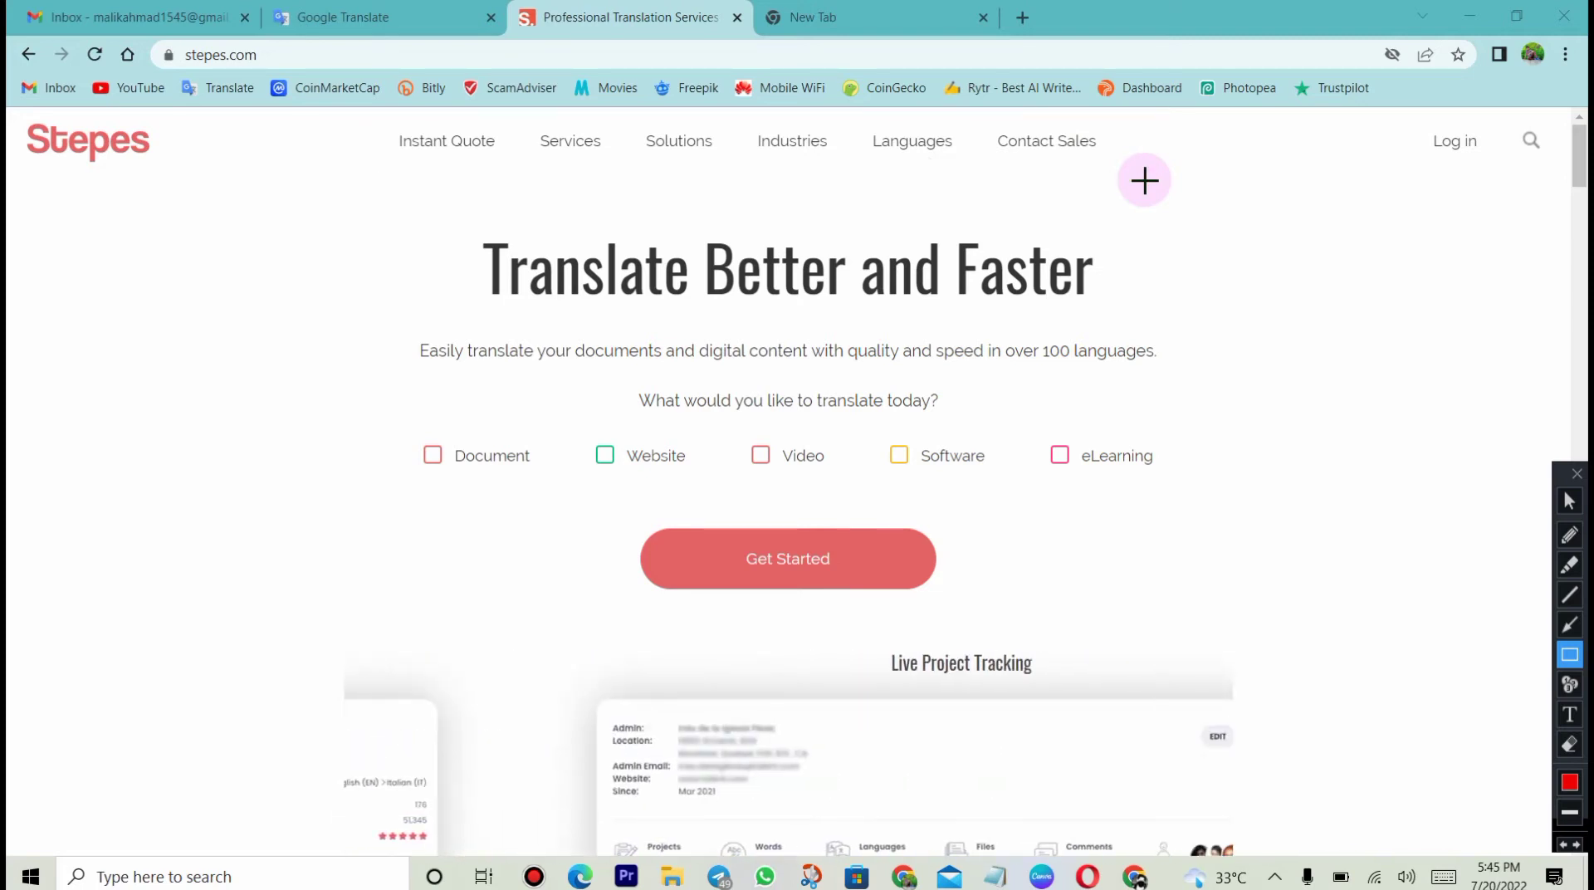
scroll(1144, 181, "down", 8)
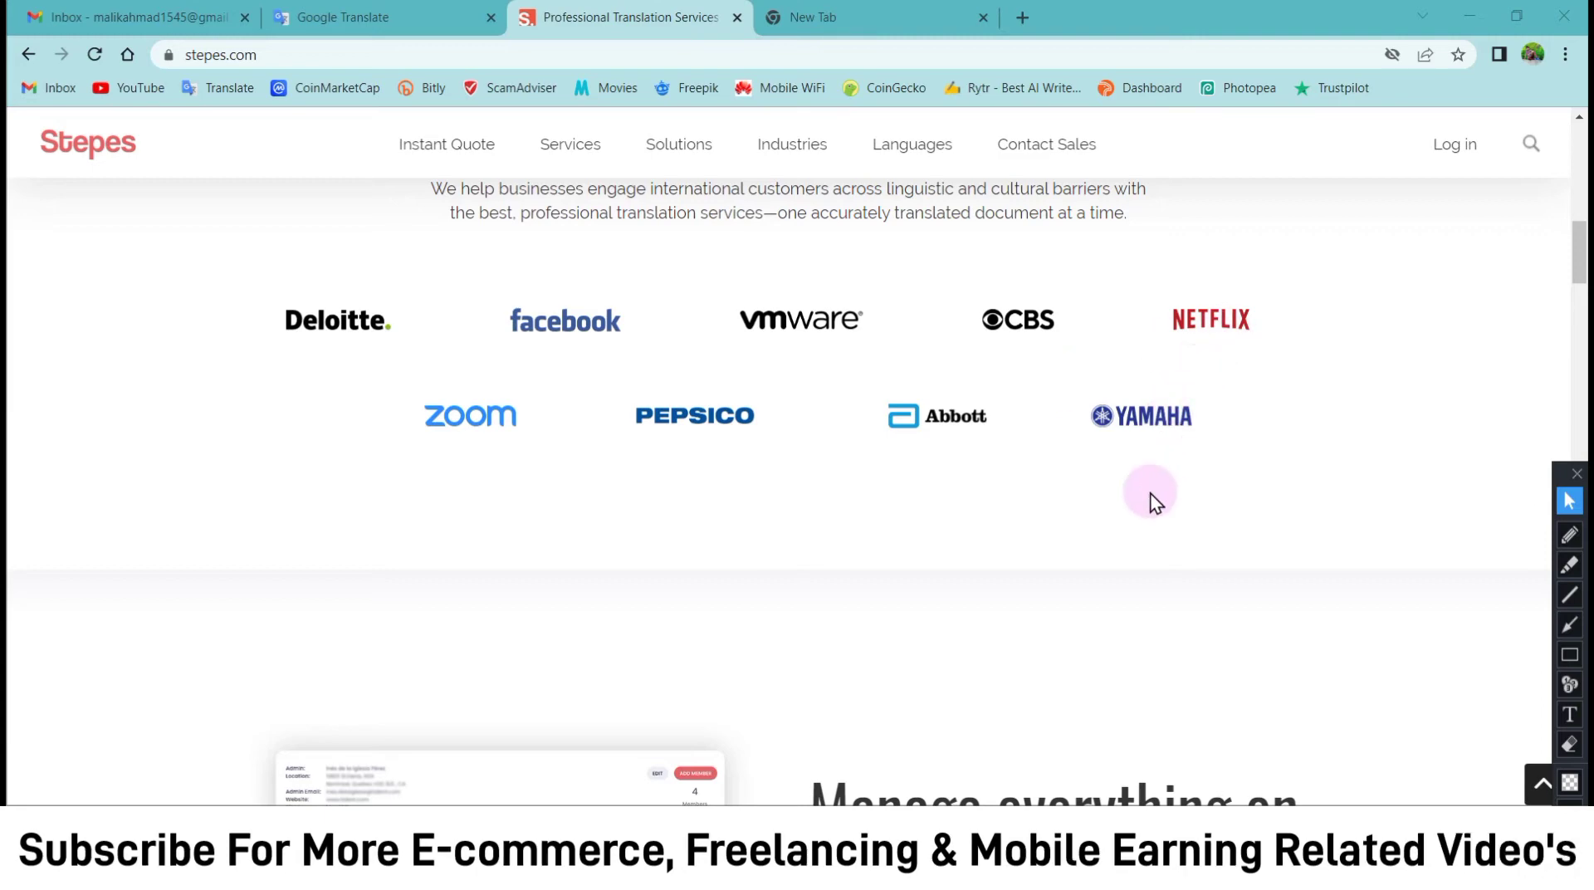
scroll(1119, 521, "down", 10)
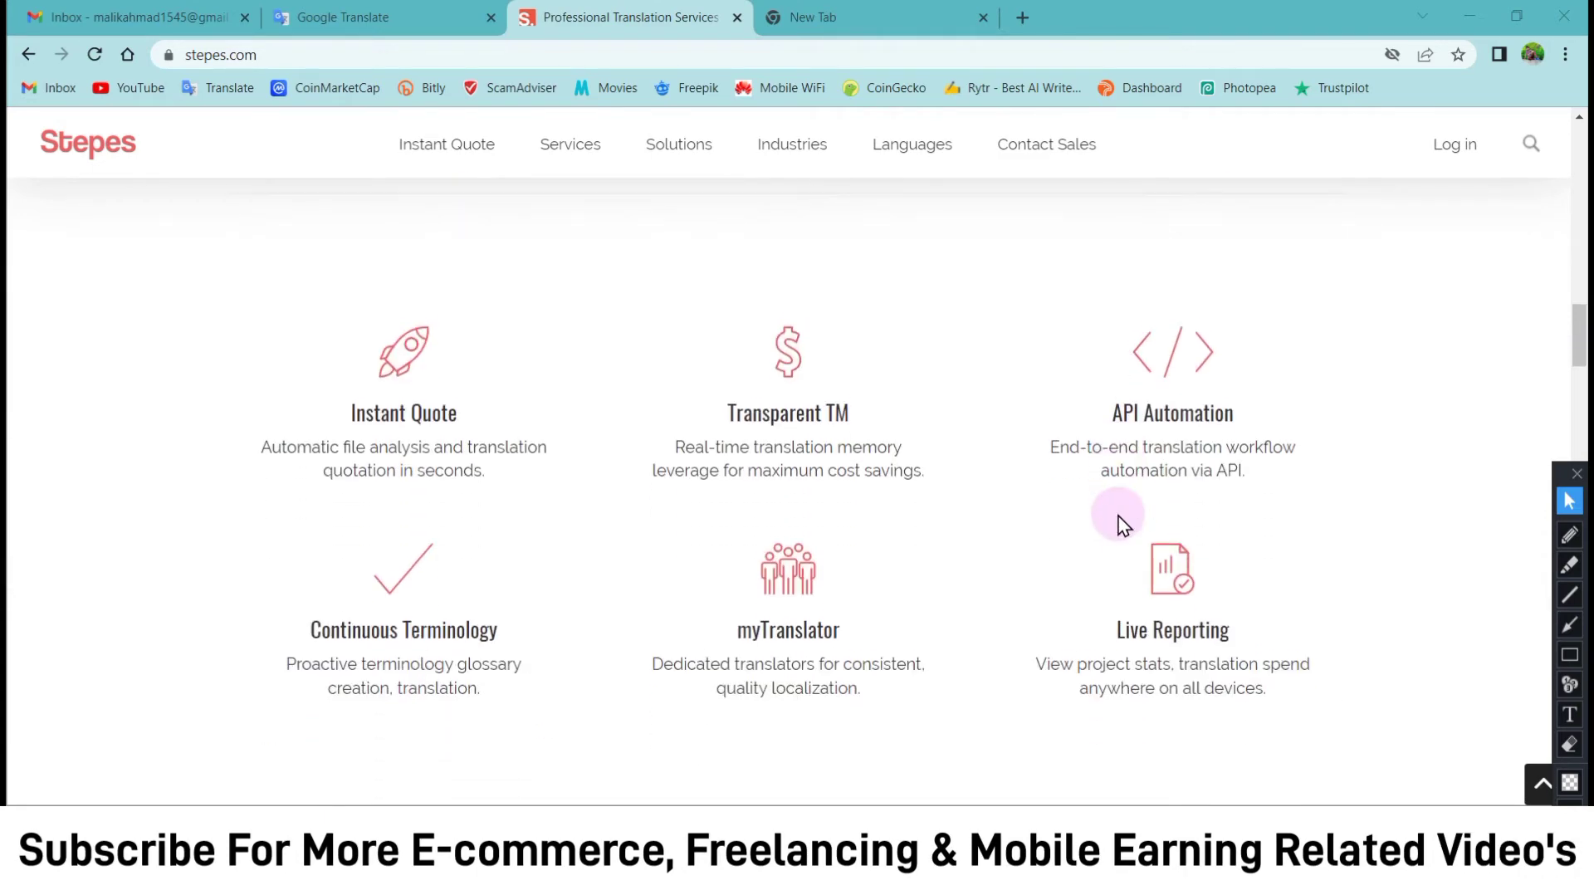
scroll(1123, 524, "down", 5)
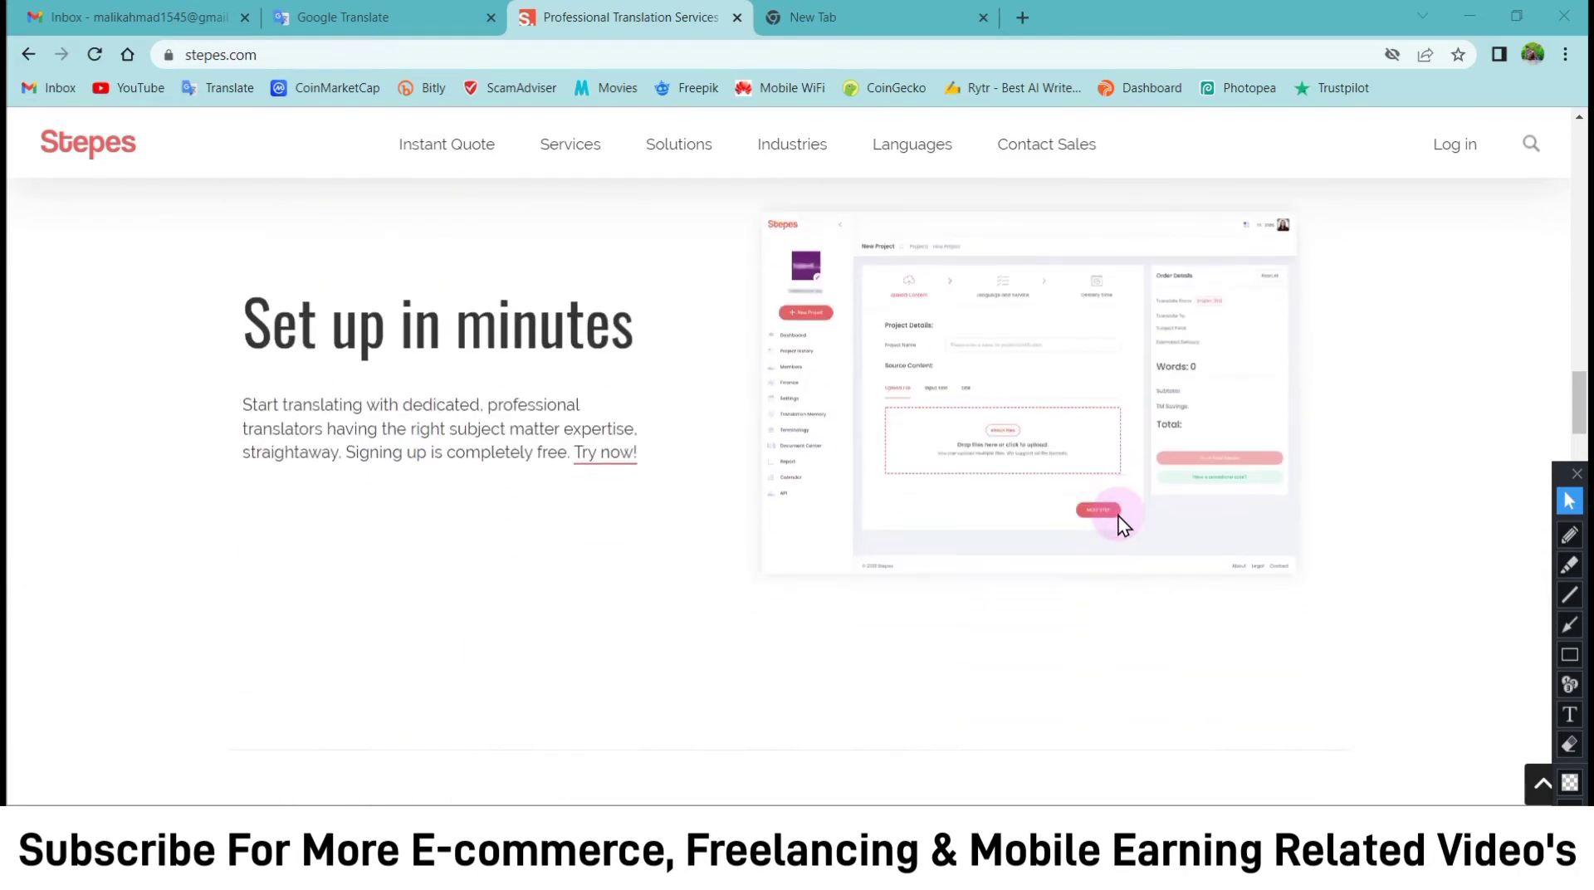
key("F5")
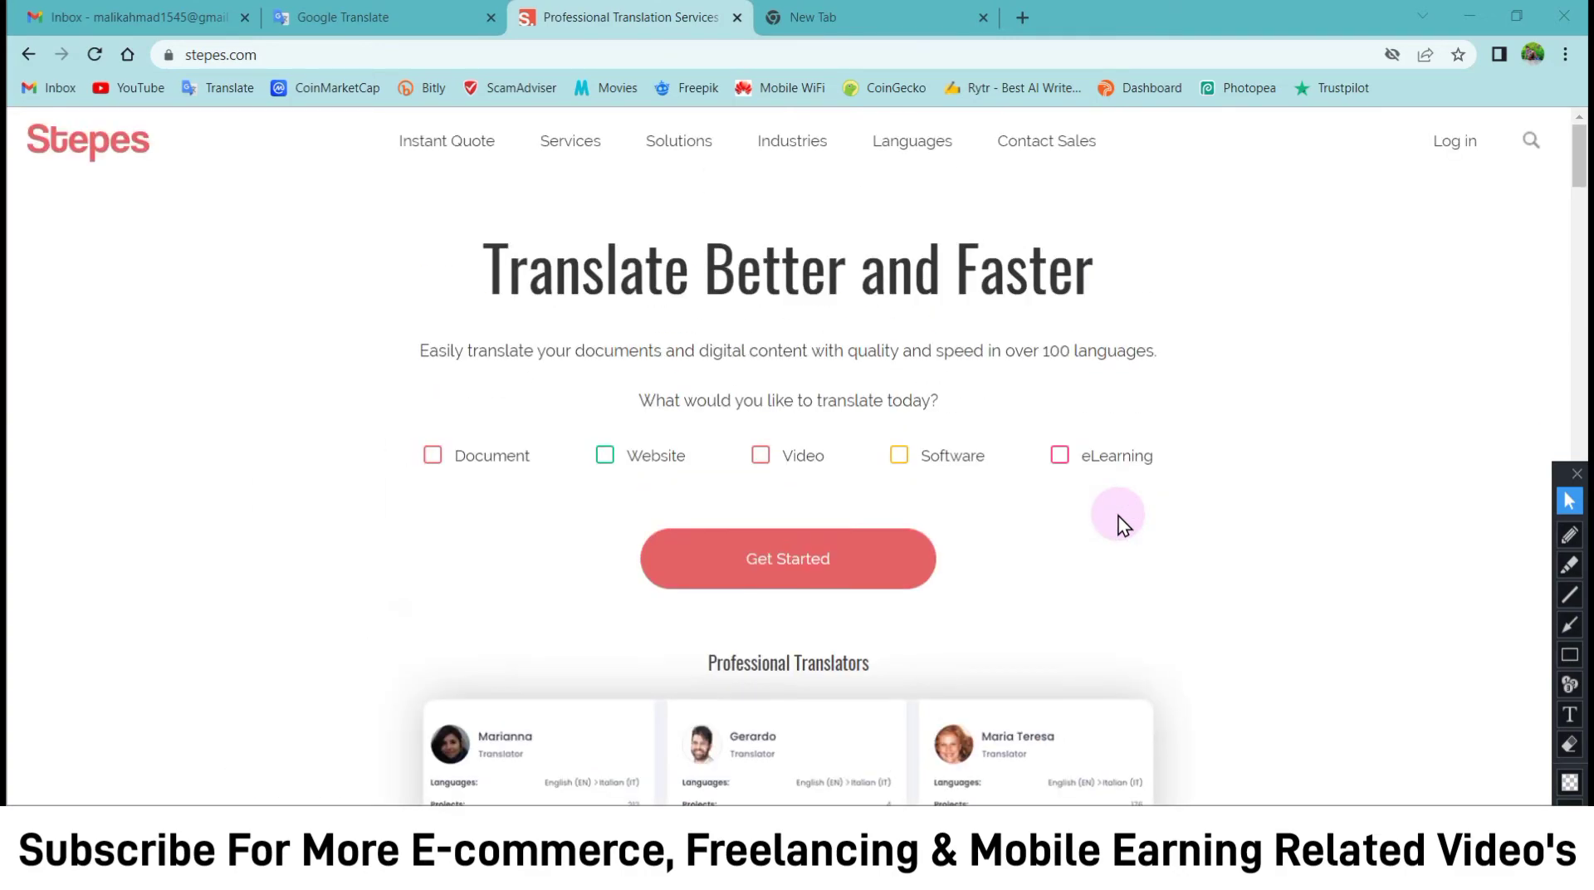
scroll(1122, 525, "down", 15)
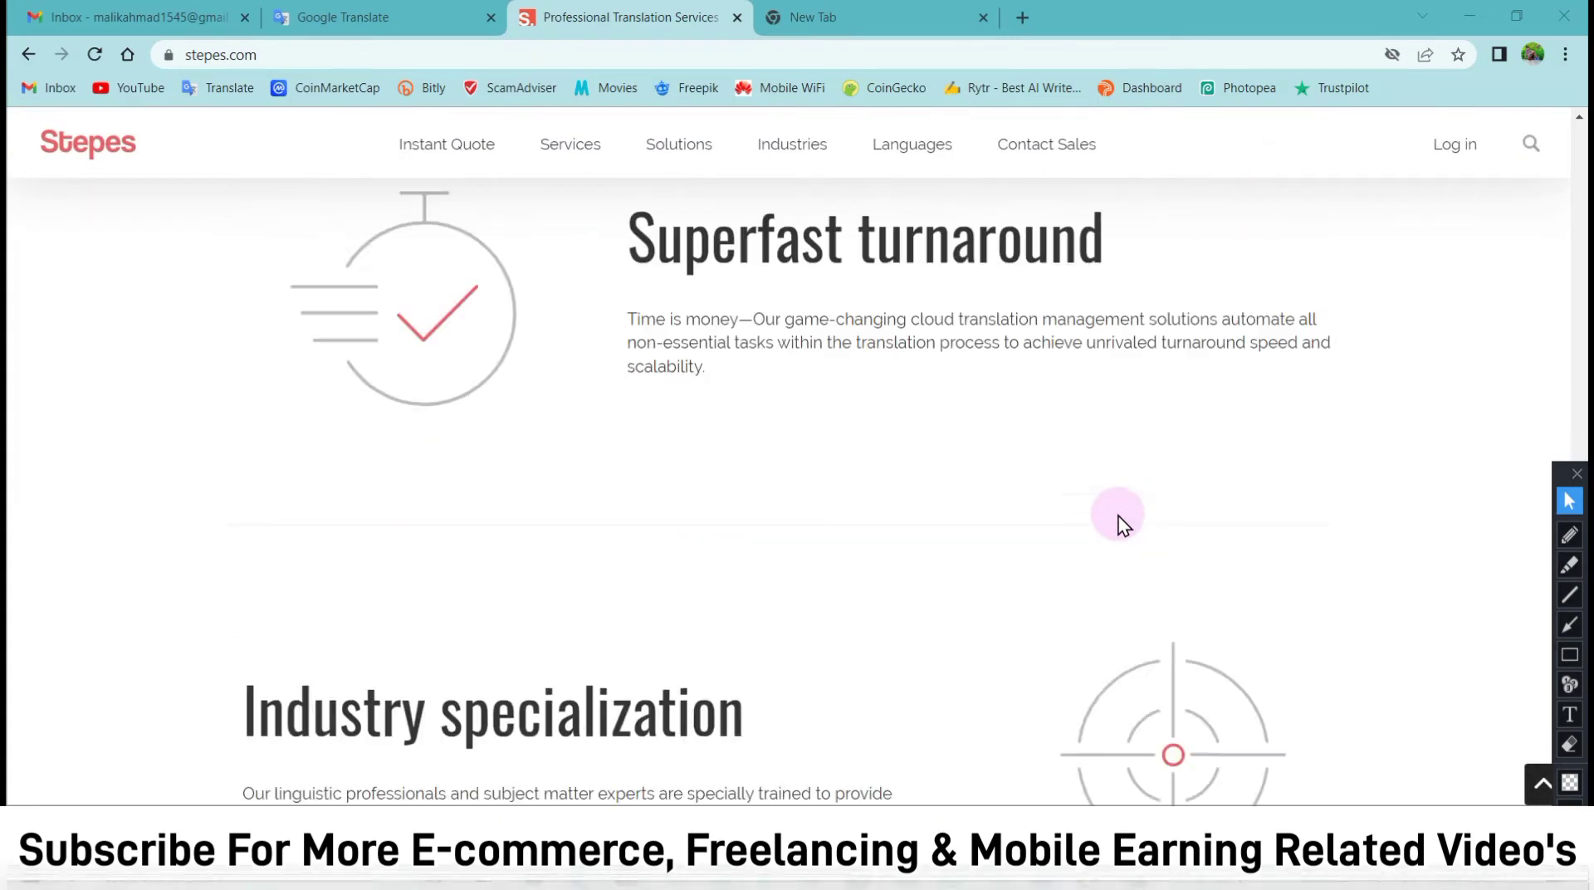
scroll(1119, 518, "down", 15)
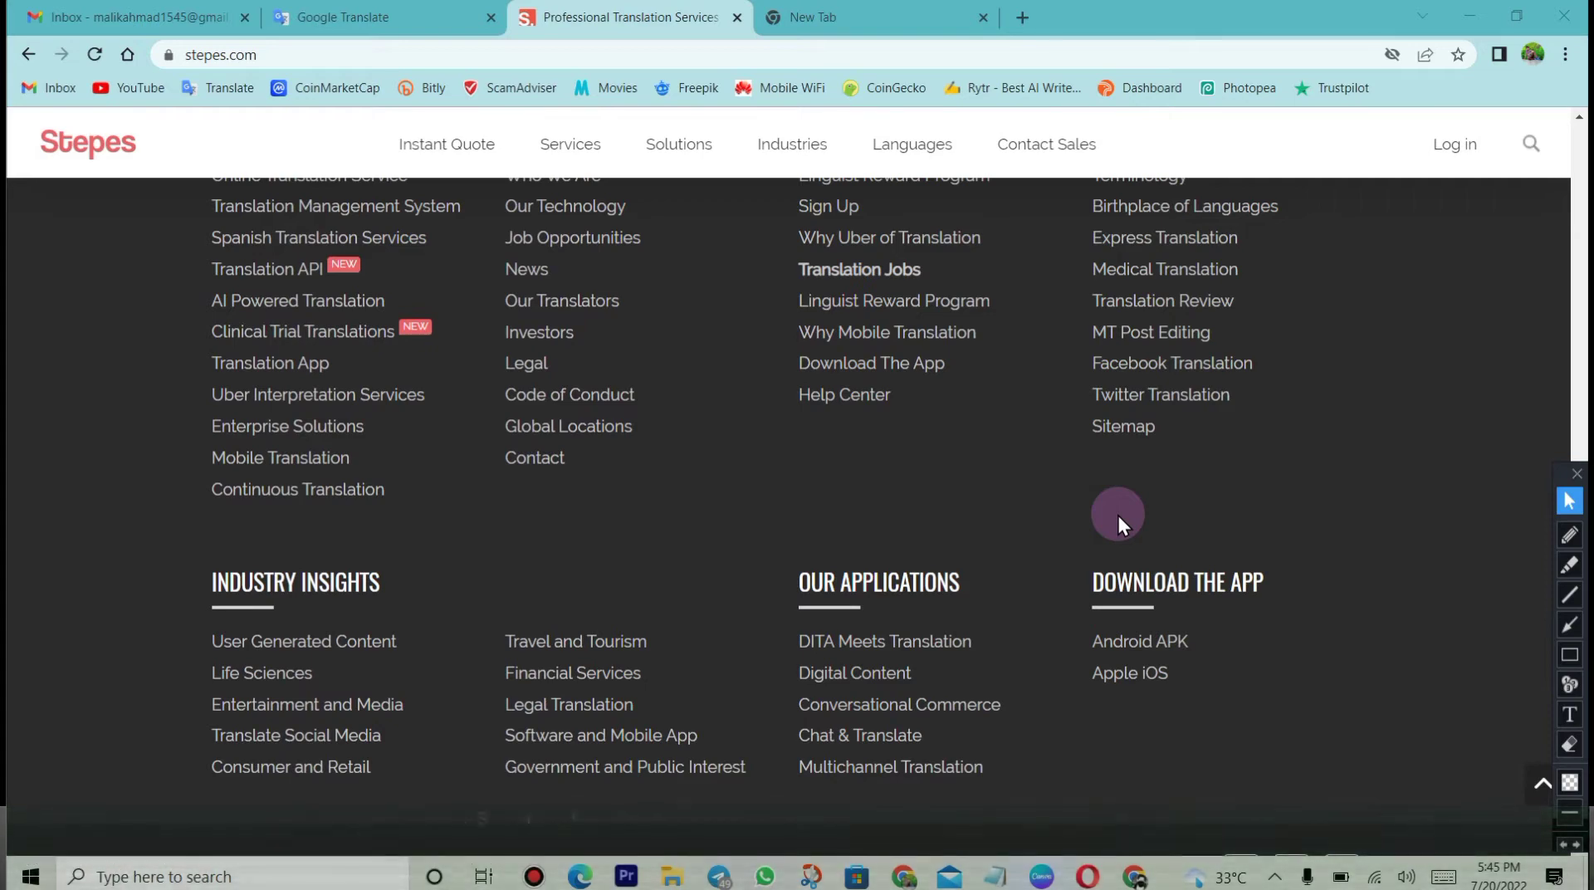
scroll(1119, 515, "up", 8)
scroll(1118, 516, "down", 4)
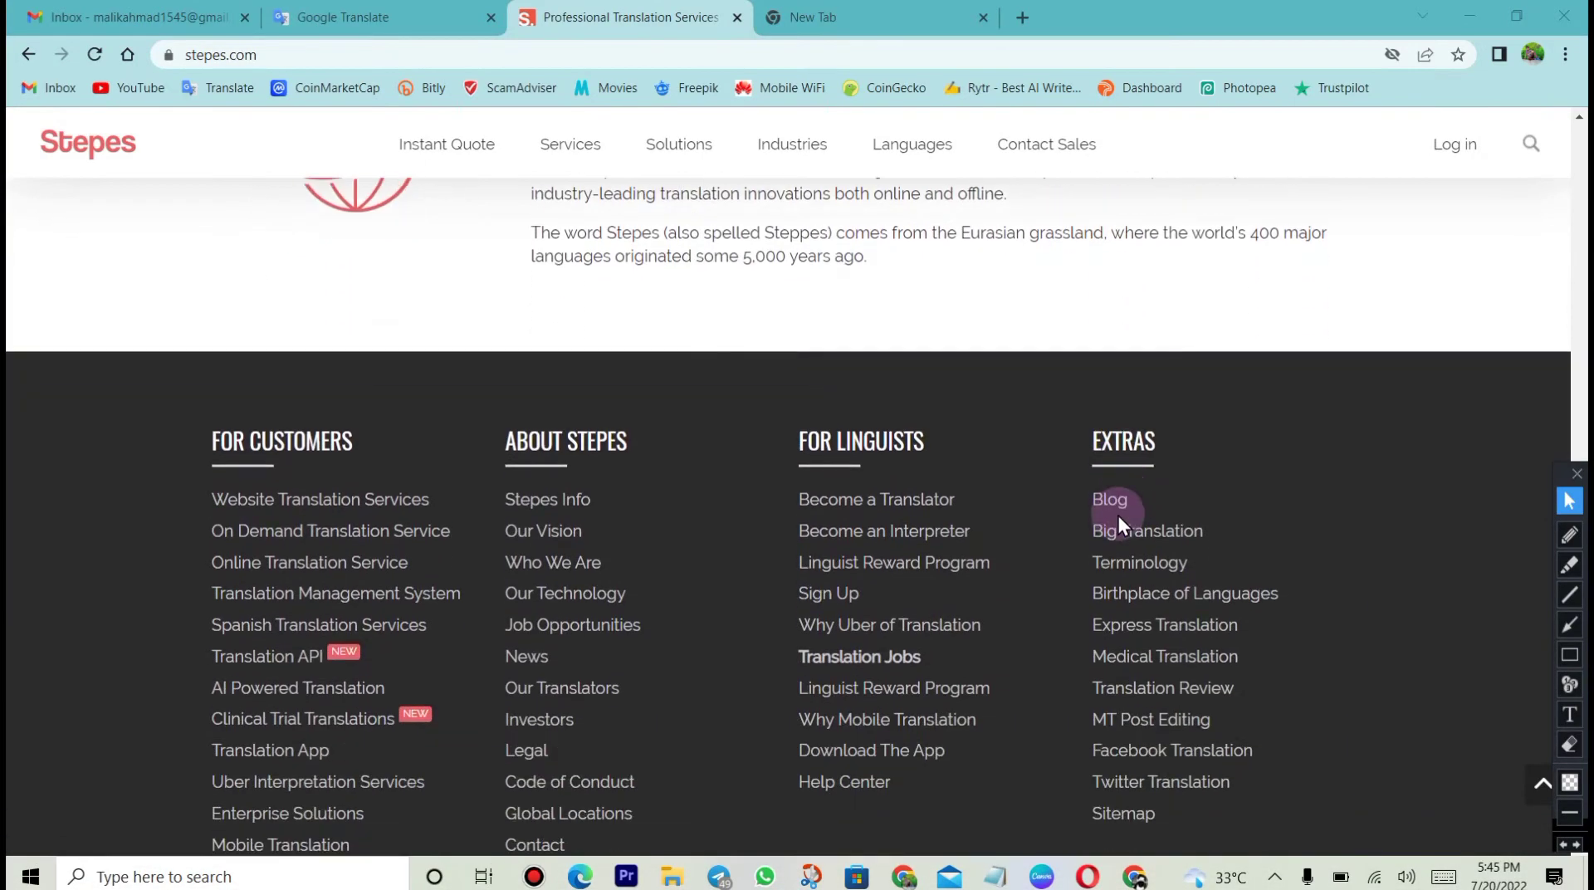
scroll(1118, 515, "down", 5)
scroll(1118, 516, "up", 20)
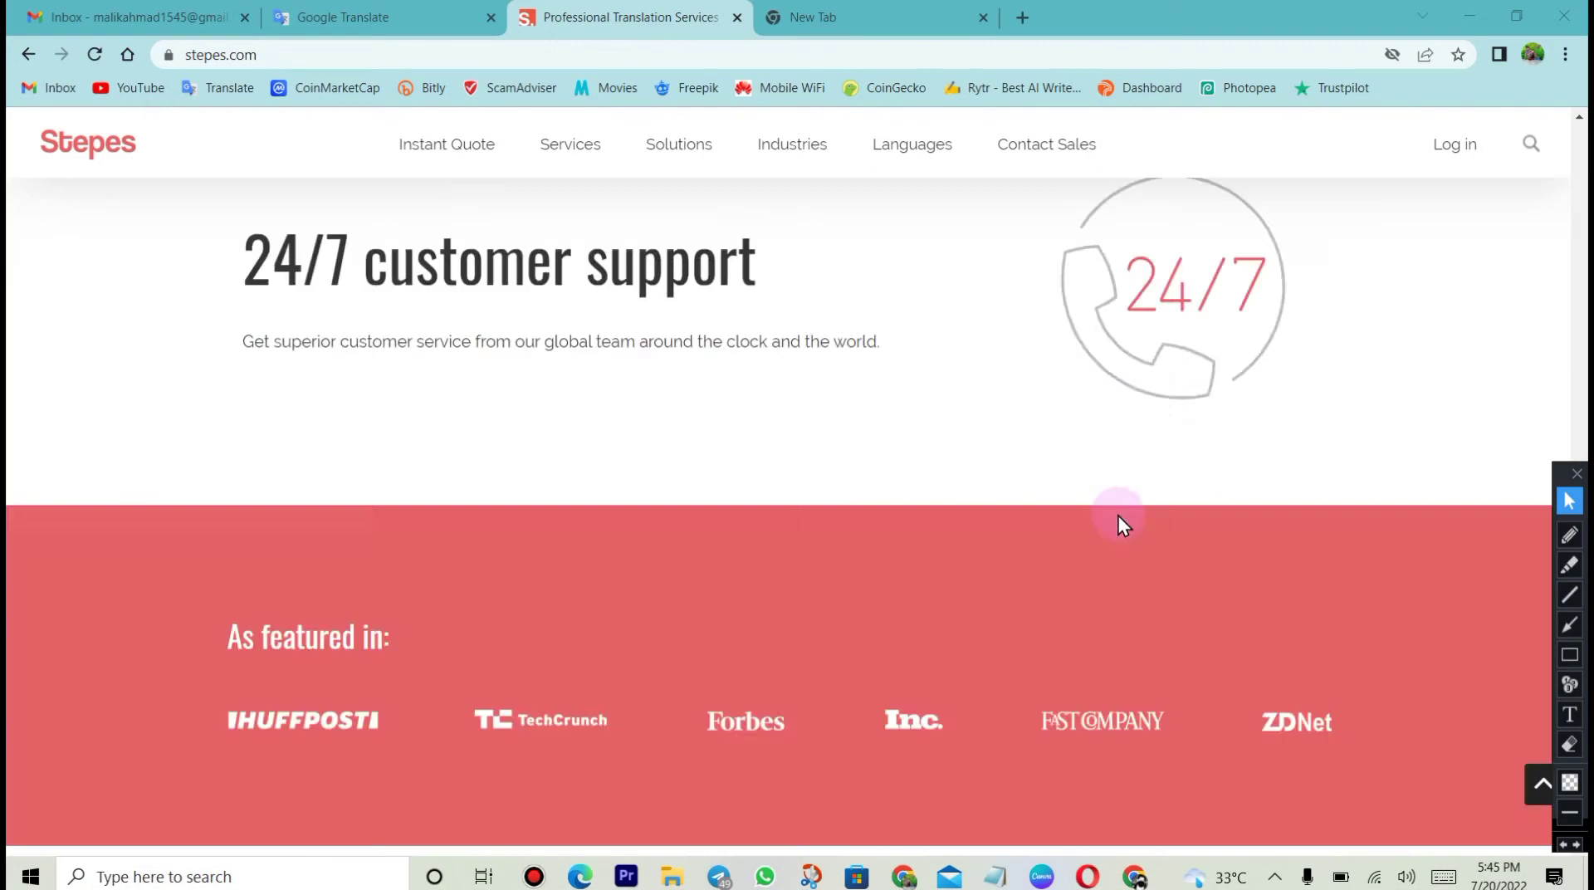
scroll(1118, 516, "down", 20)
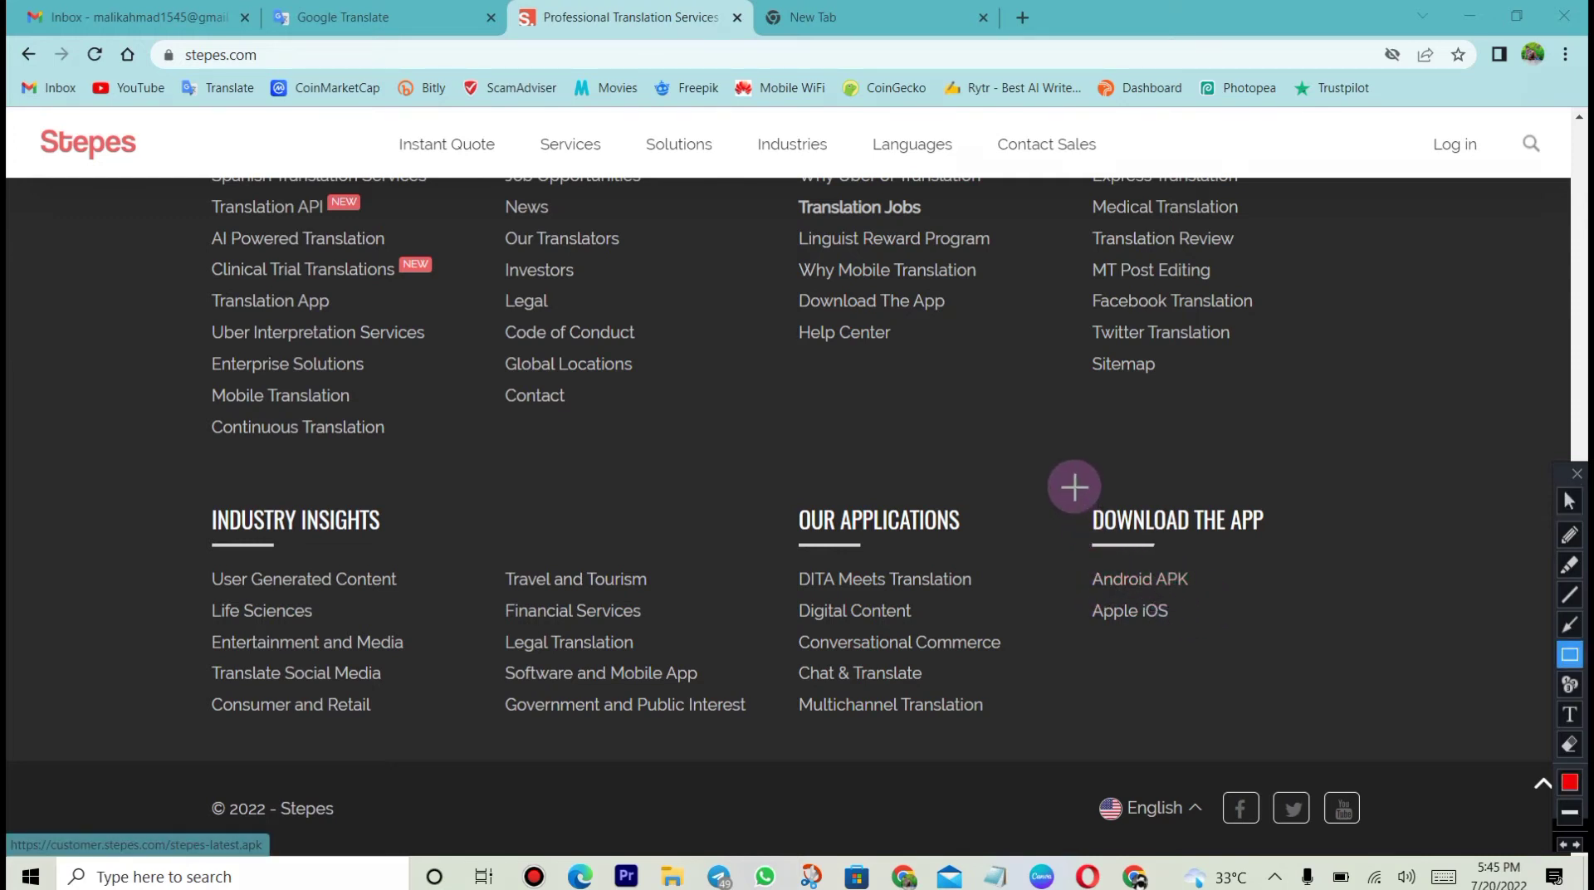
mouse_move(1066, 476)
left_mouse_down()
mouse_move(1197, 602)
mouse_move(1253, 644)
mouse_move(1288, 647)
left_mouse_up()
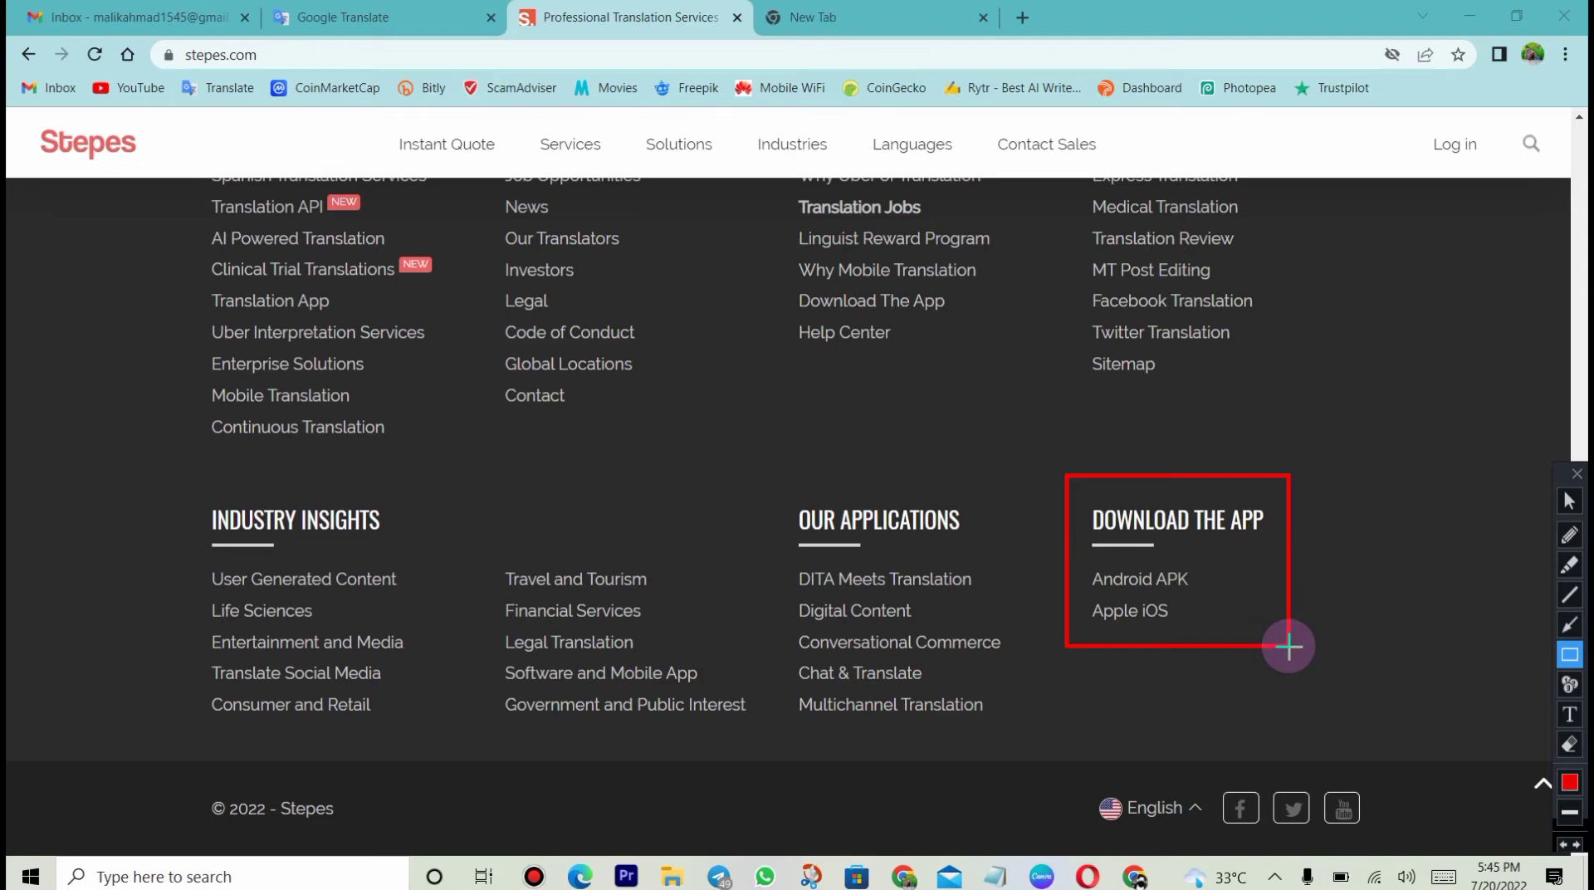
key("ctrl+z")
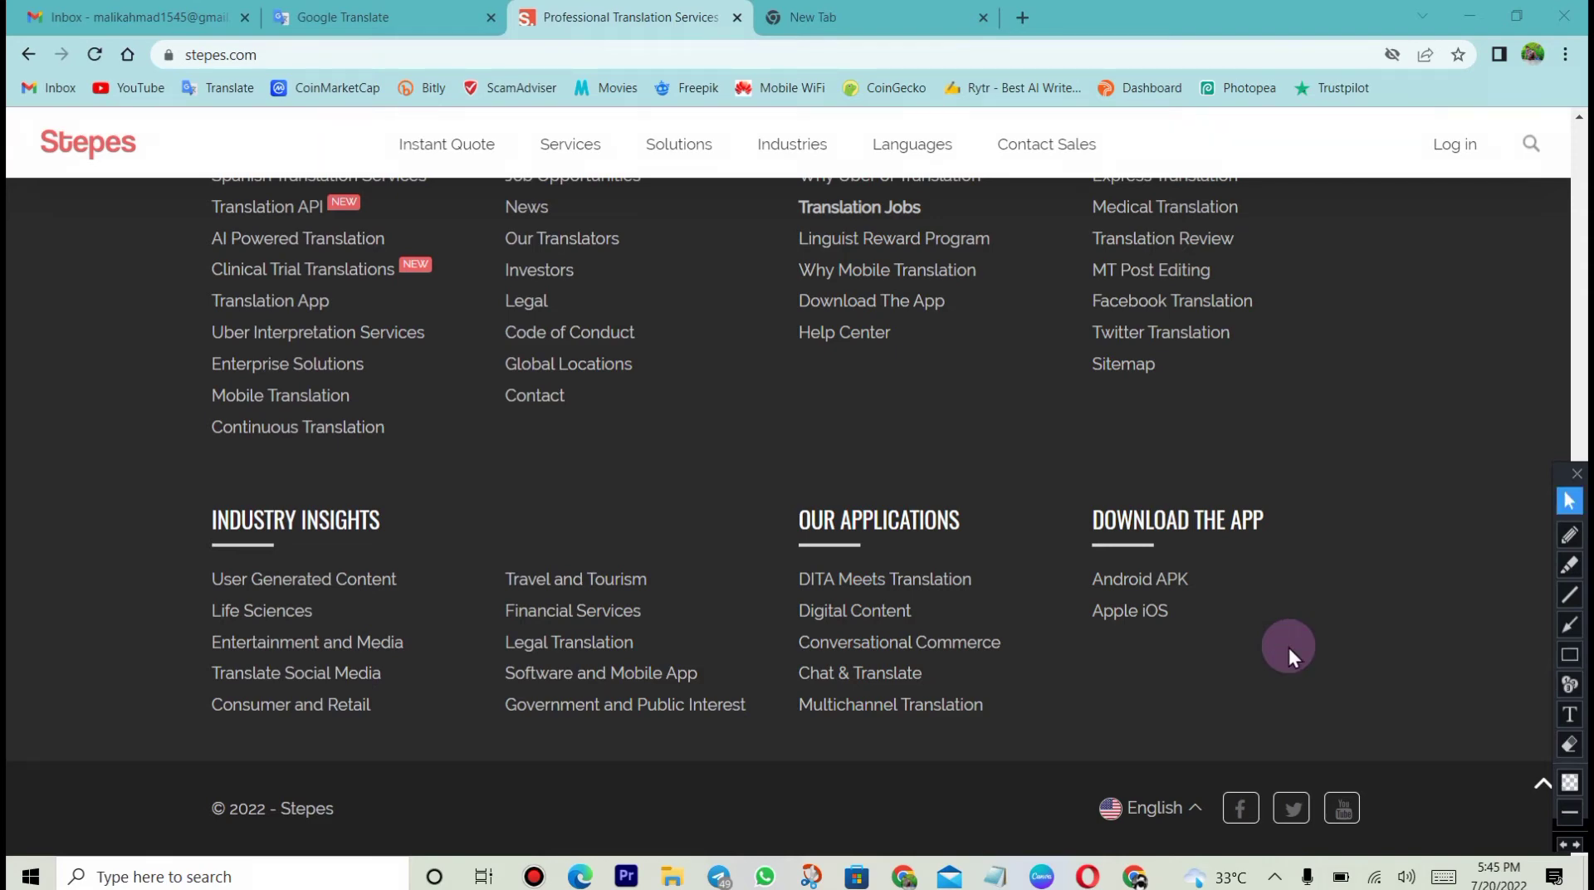
key("Home")
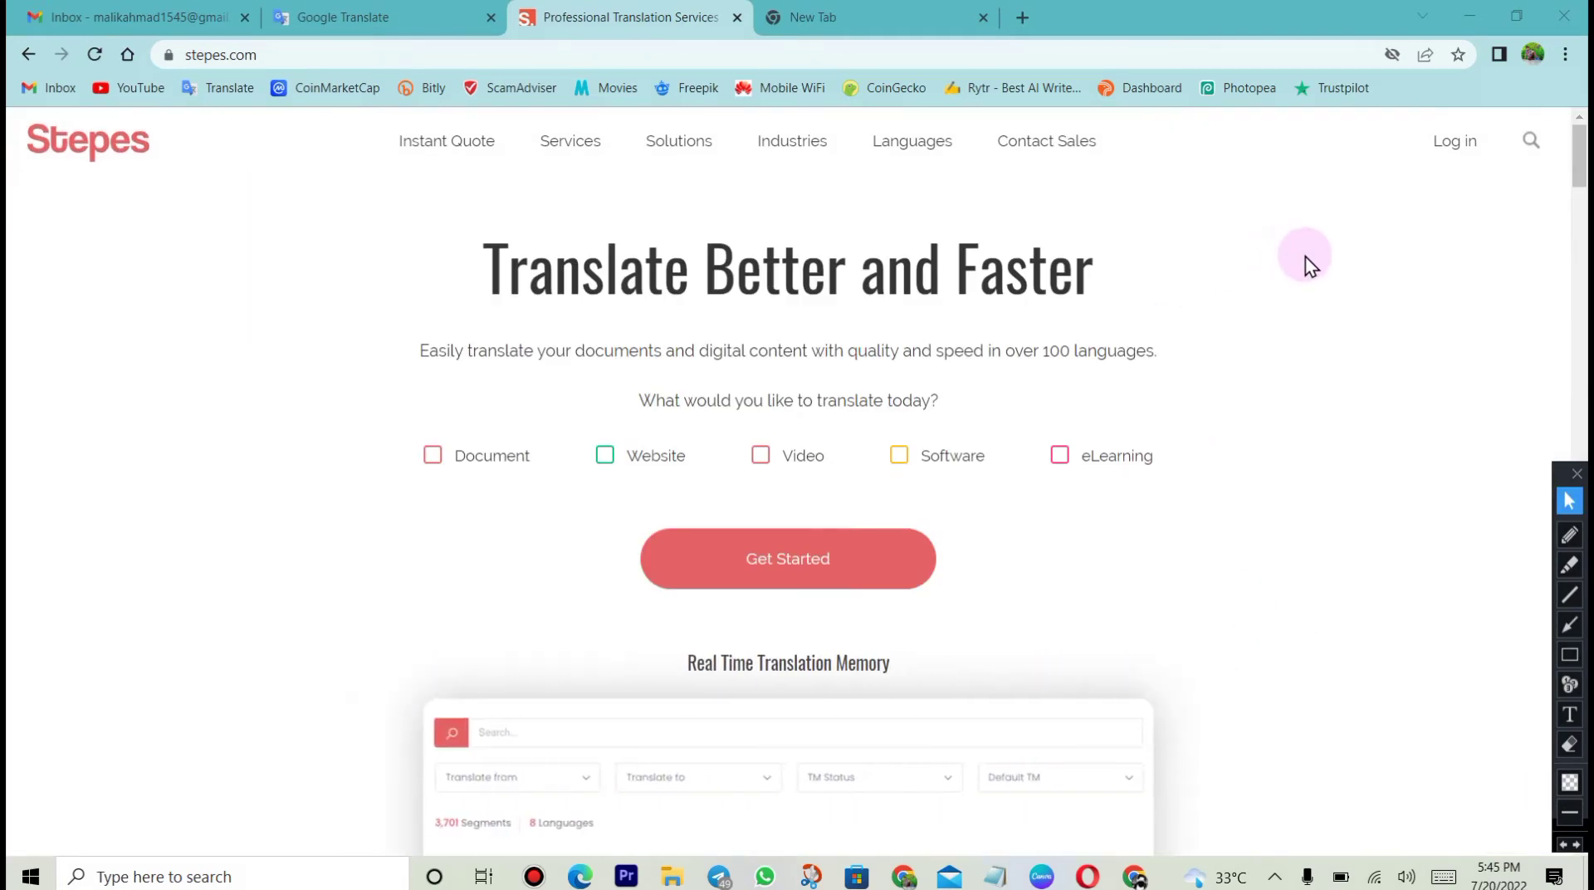
- Box the Google Translate logo and translation area in red, undo both, then go to the new tab
left_click(385, 12)
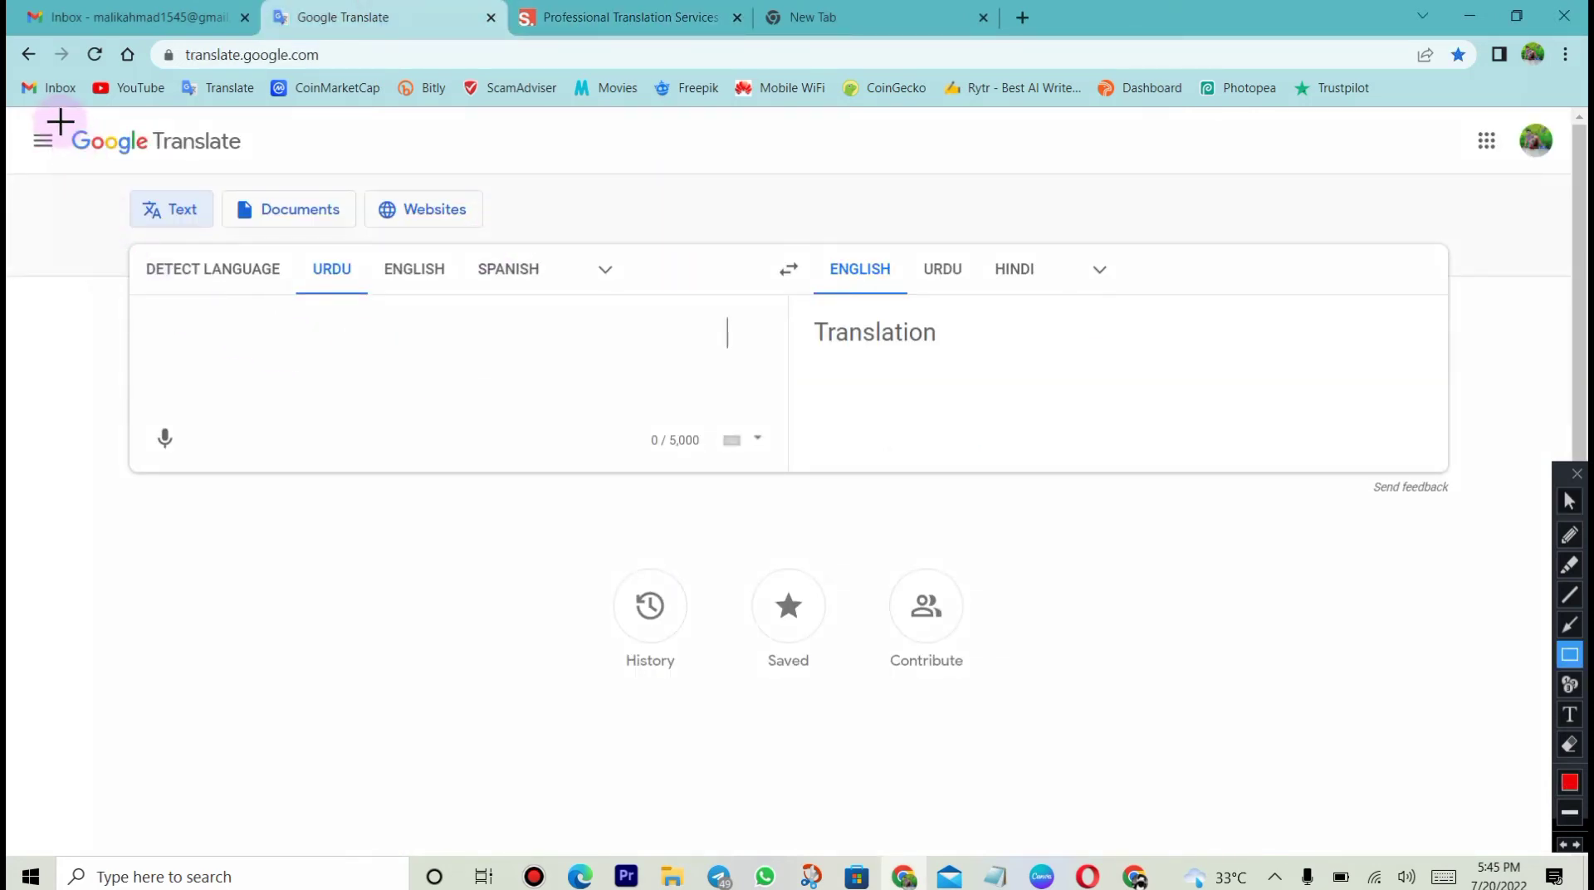
mouse_move(60, 122)
left_mouse_down()
mouse_move(285, 157)
mouse_move(268, 170)
left_mouse_up()
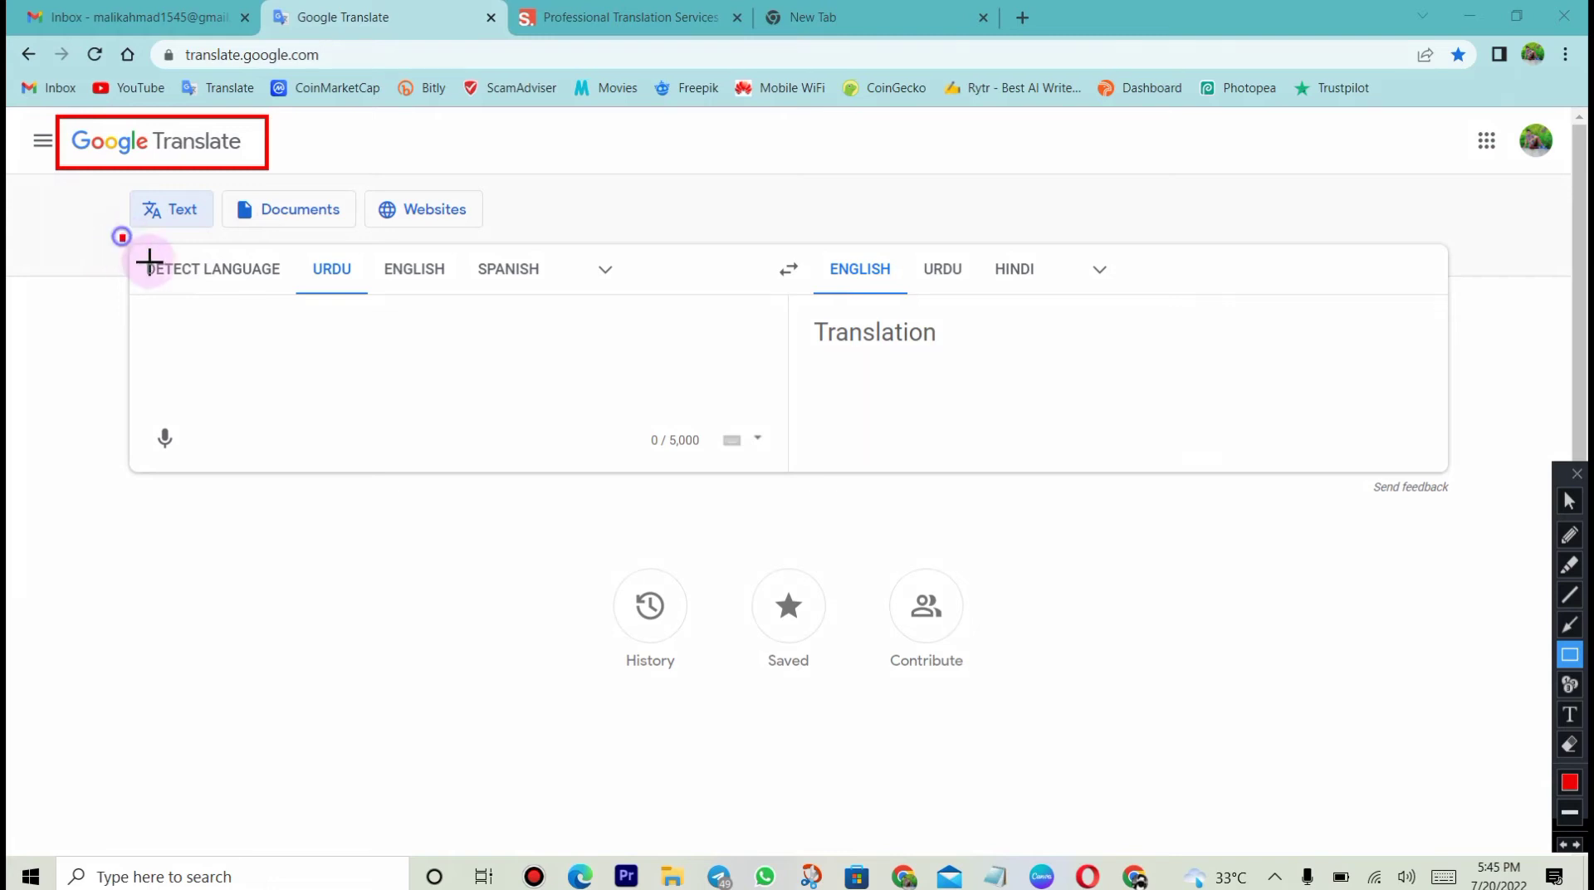
mouse_move(150, 260)
left_mouse_down()
mouse_move(1113, 501)
mouse_move(1355, 520)
mouse_move(1459, 487)
mouse_move(1457, 505)
left_mouse_up()
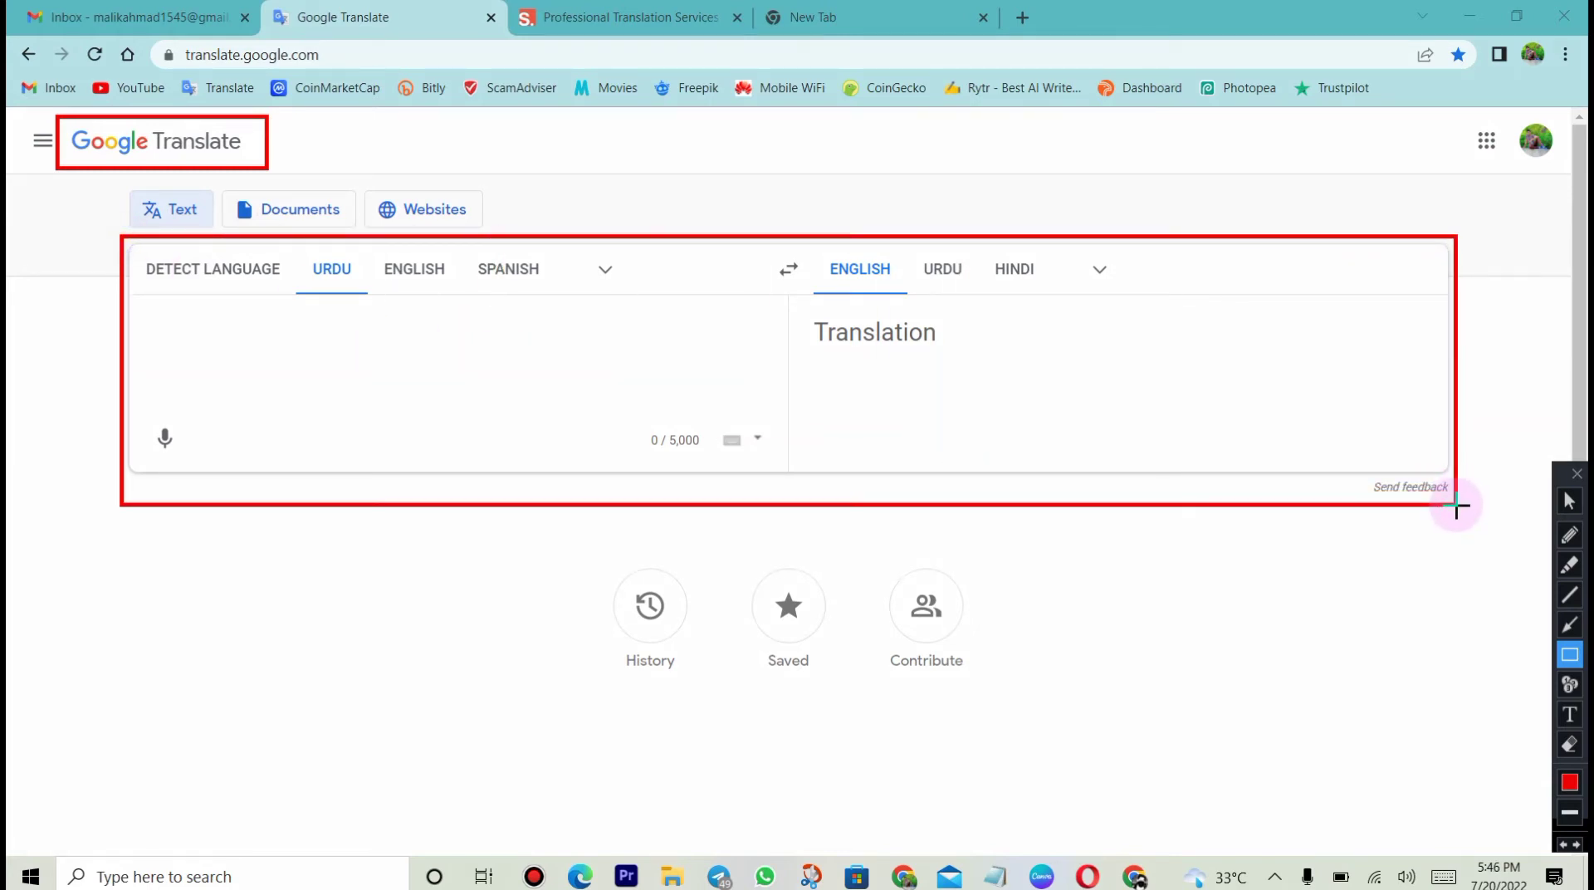
key("ctrl+z")
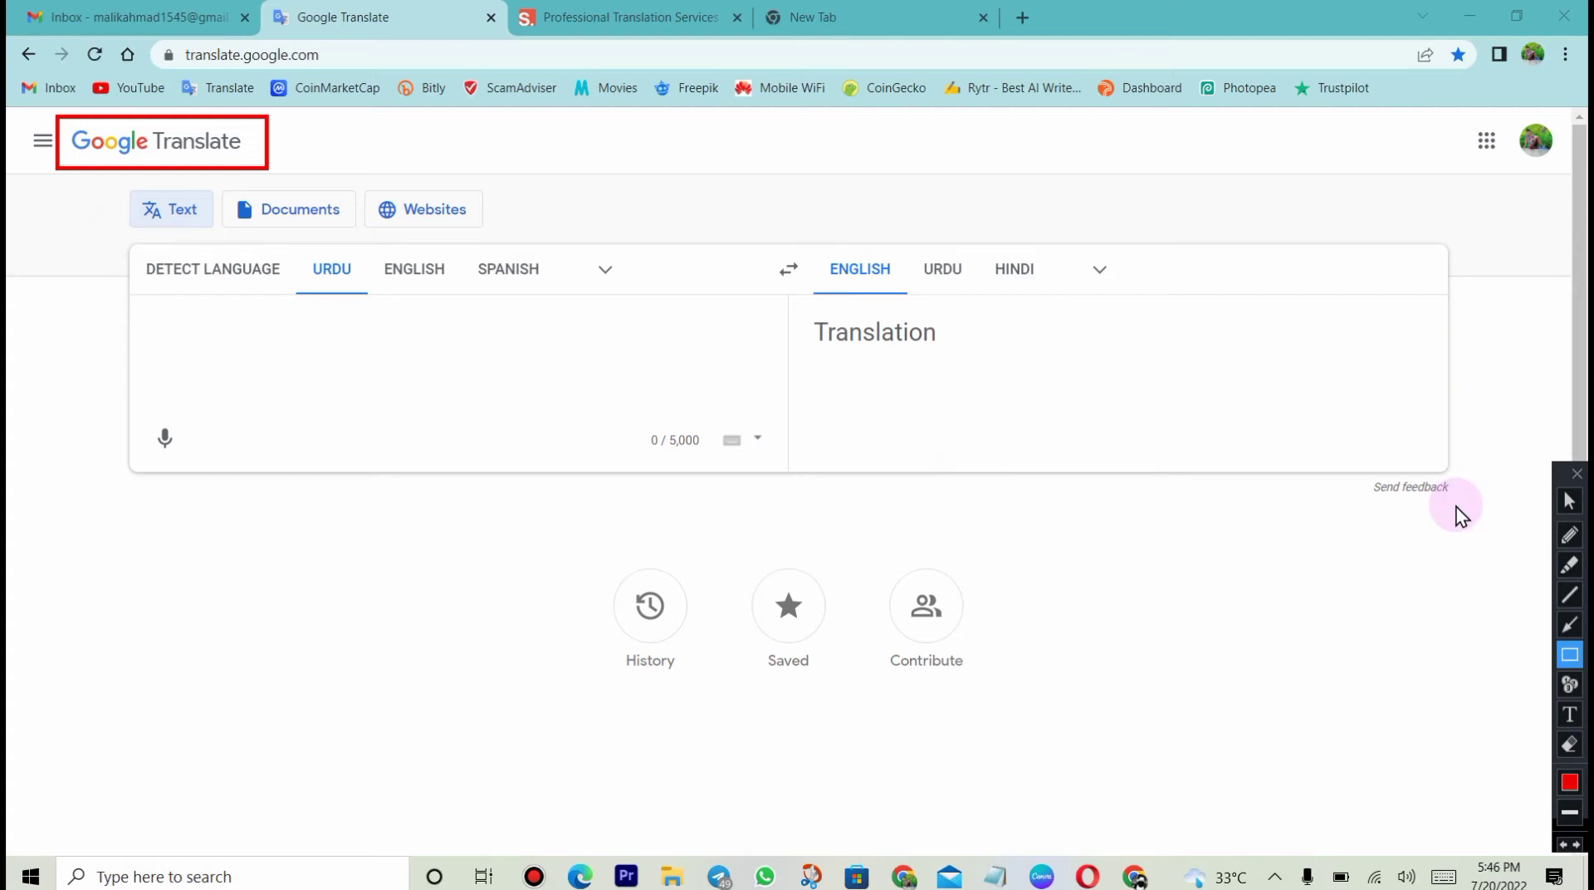
key("ctrl+z")
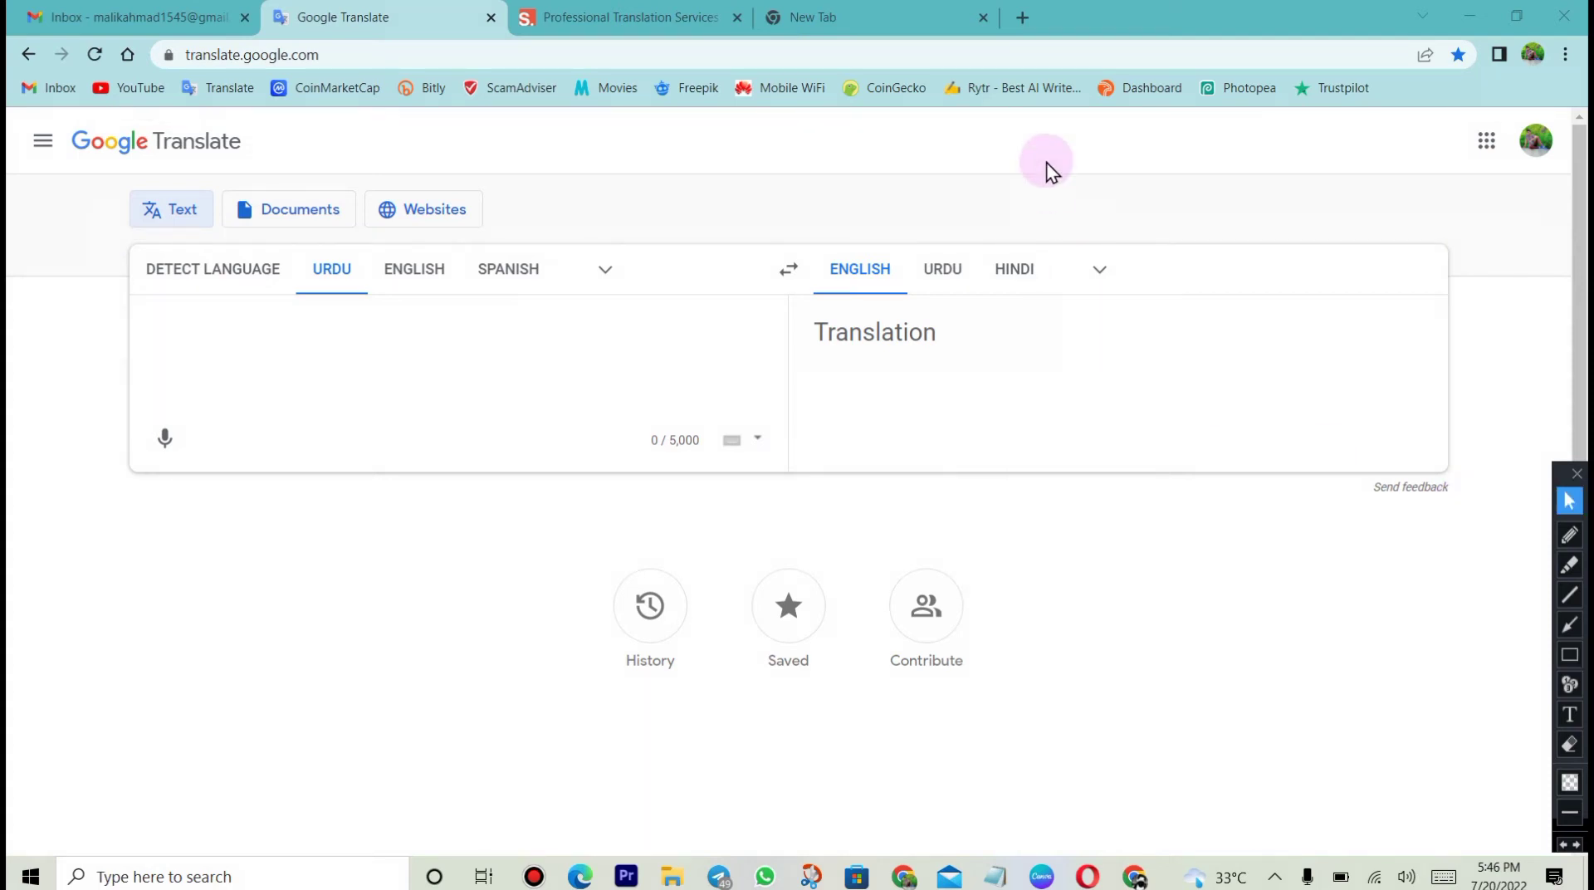
left_click(935, 15)
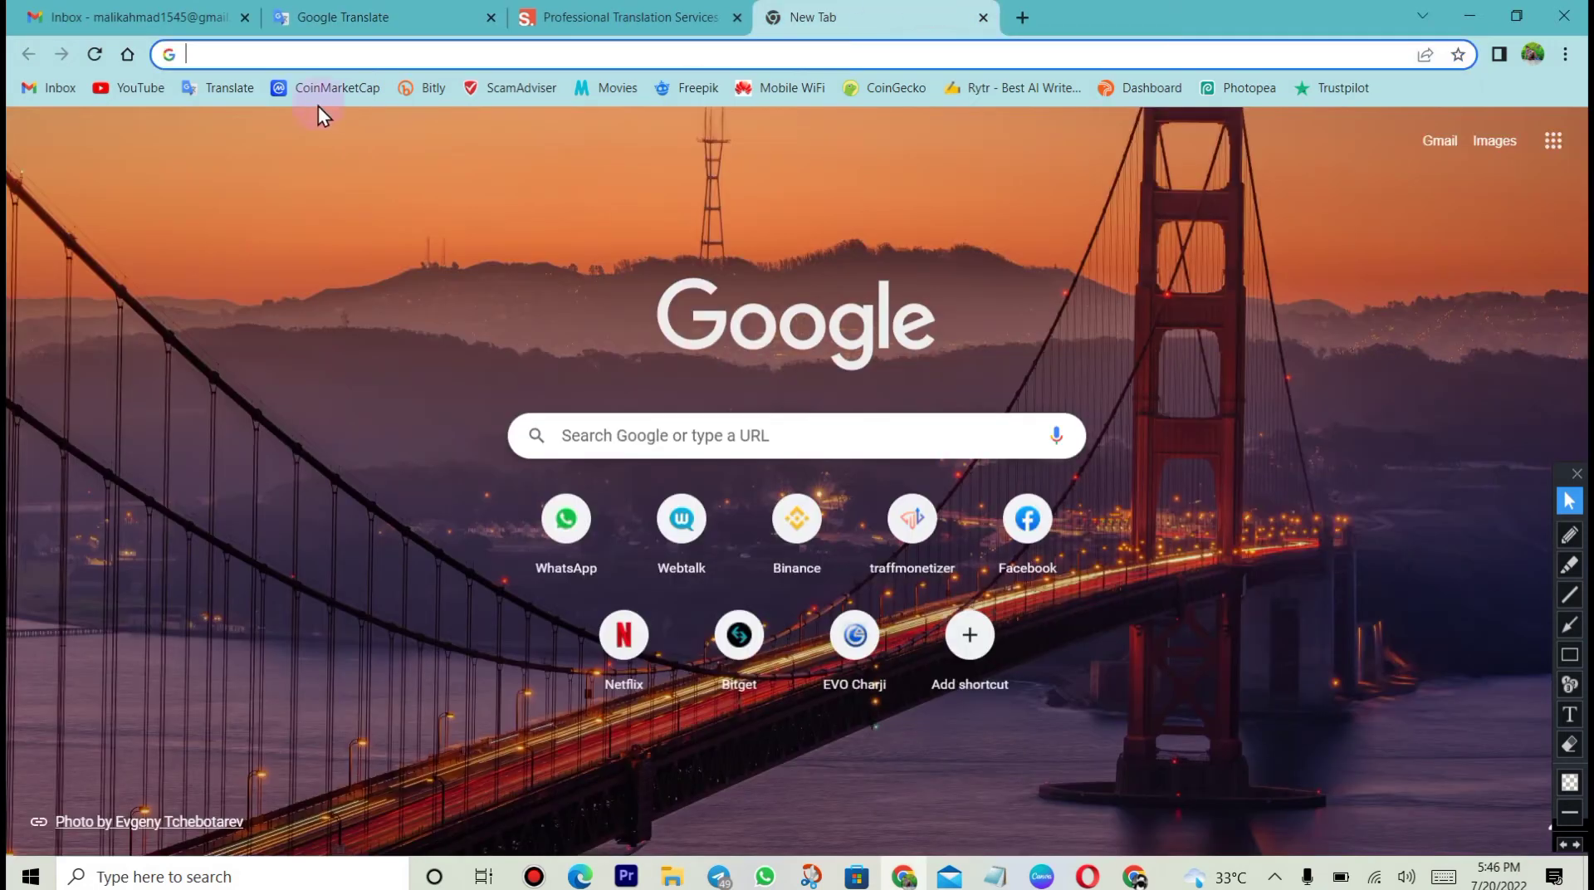
- Search Google for 'apk nicer' and open the APK NICER site at apknicer.com
left_click(719, 442)
type("a")
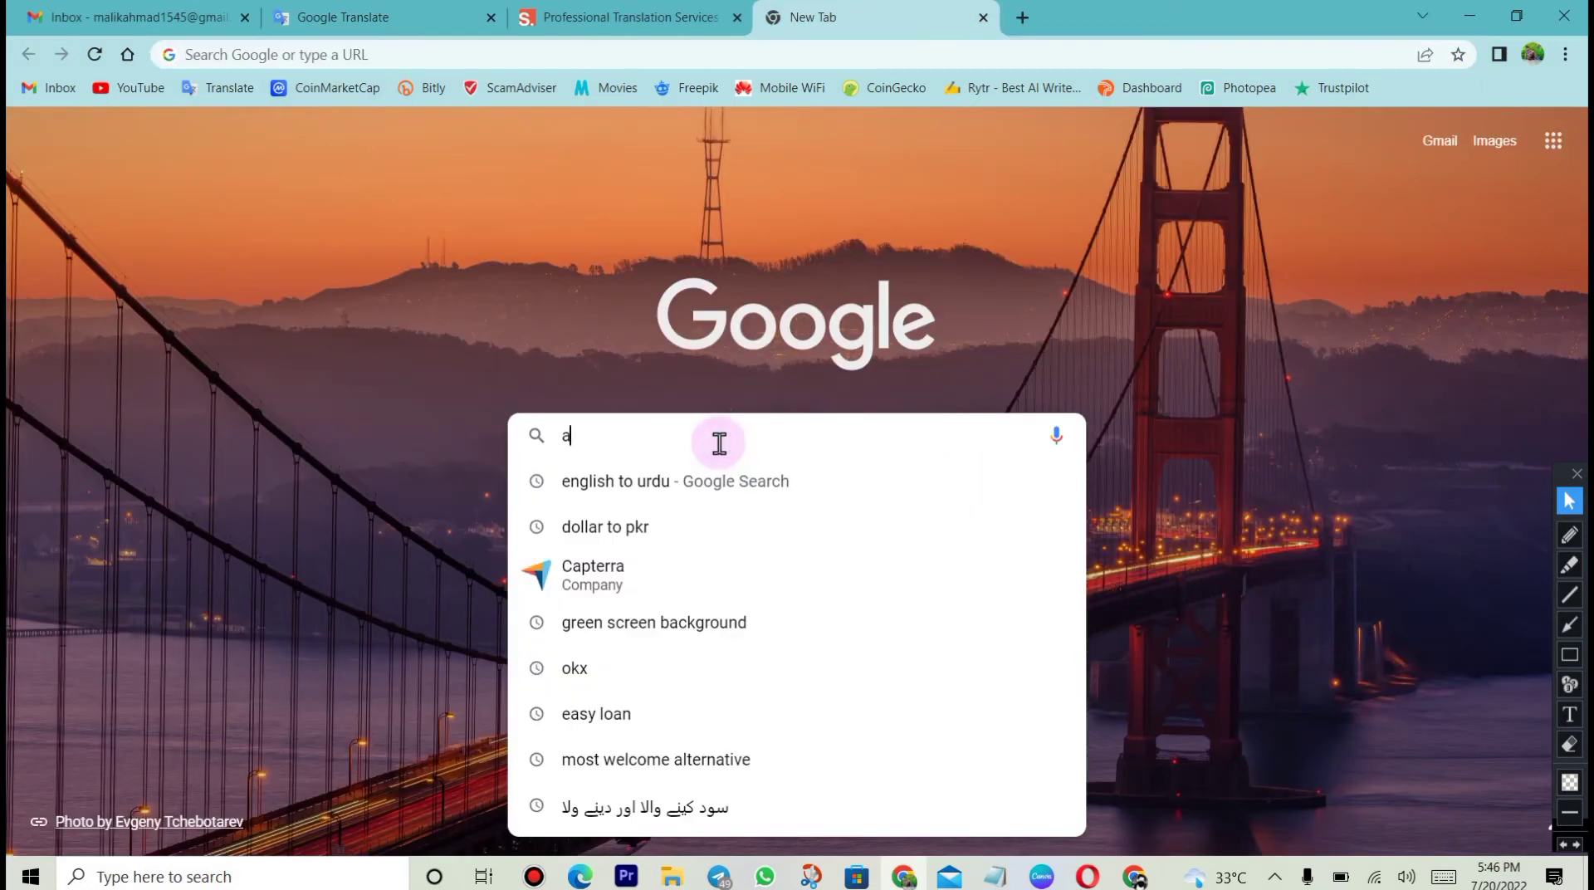
type("pk ")
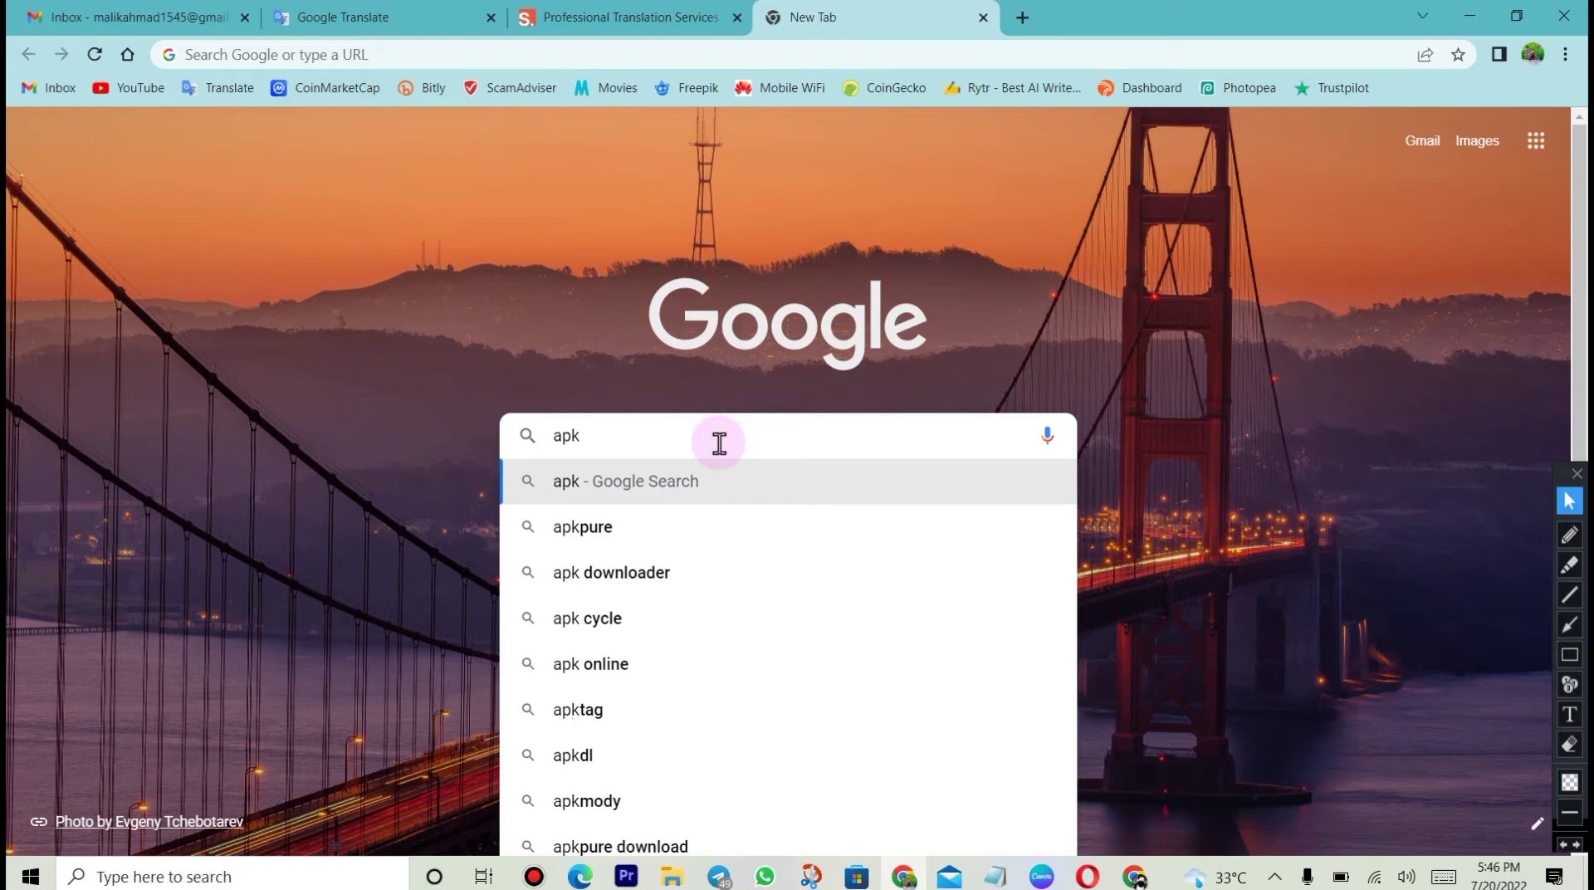
type("ni")
left_click(658, 524)
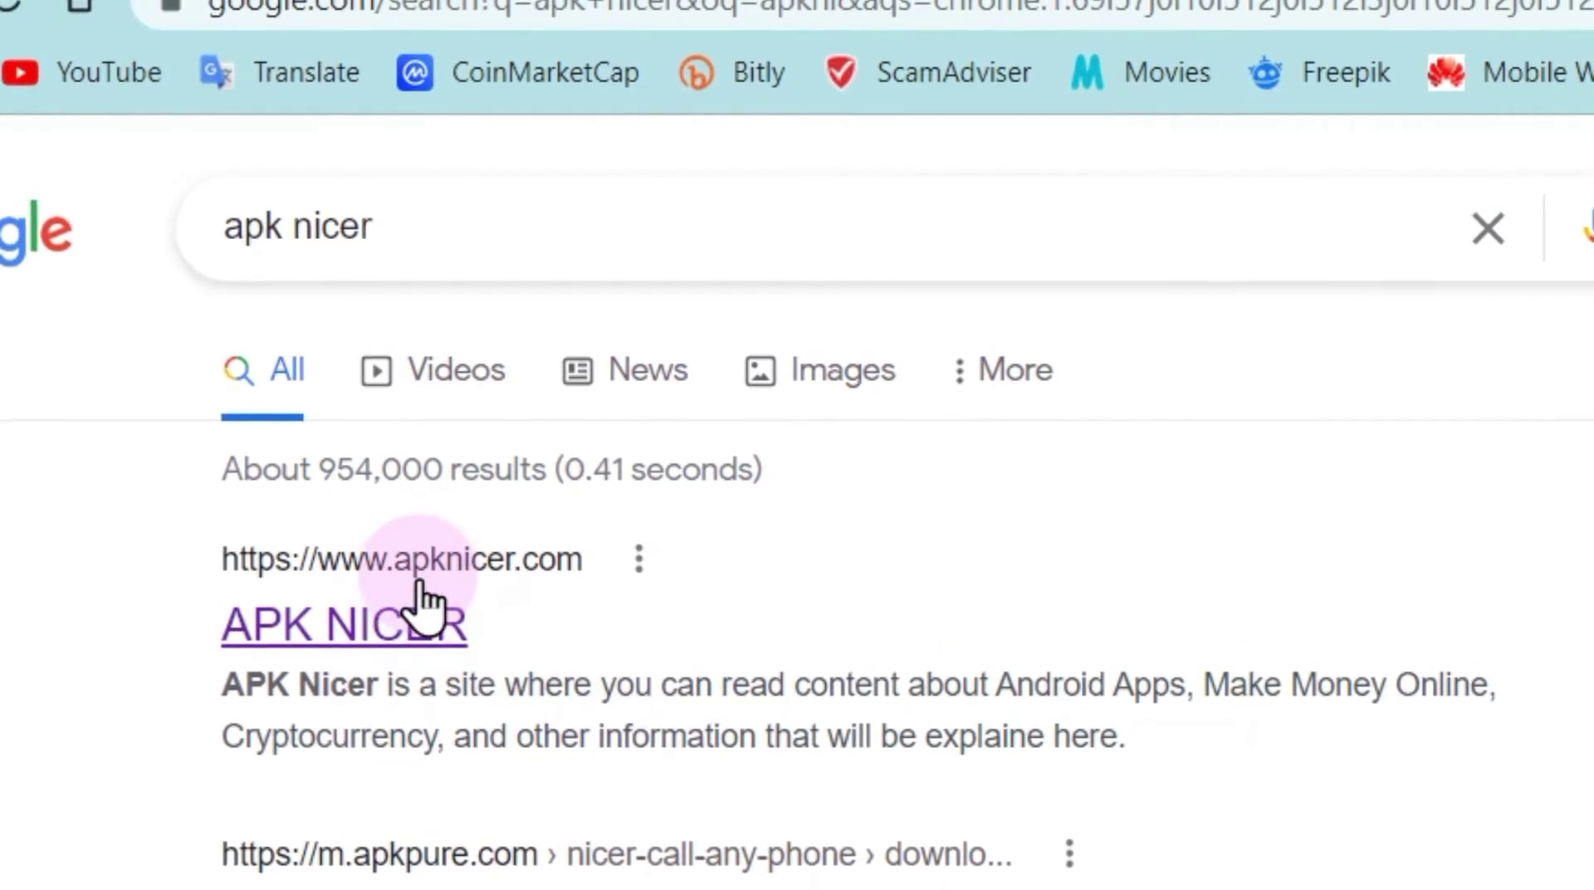
left_click(425, 614)
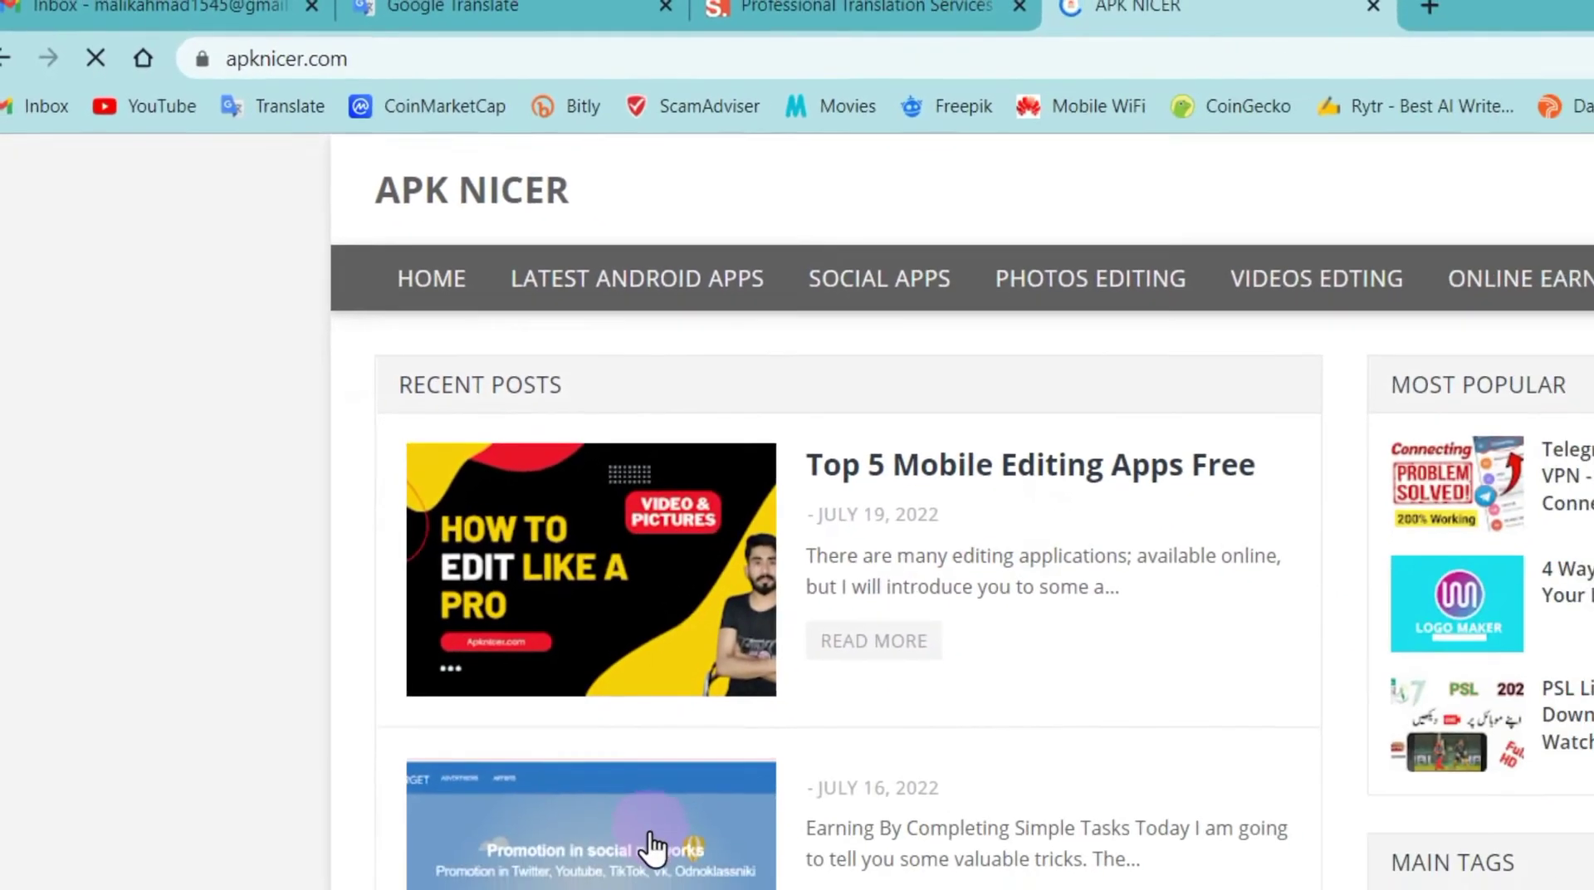
- Open the 'Earning By Completing Simple Tasks' post, select its opening paragraphs, then close the tab
left_click(653, 846)
left_click(847, 576)
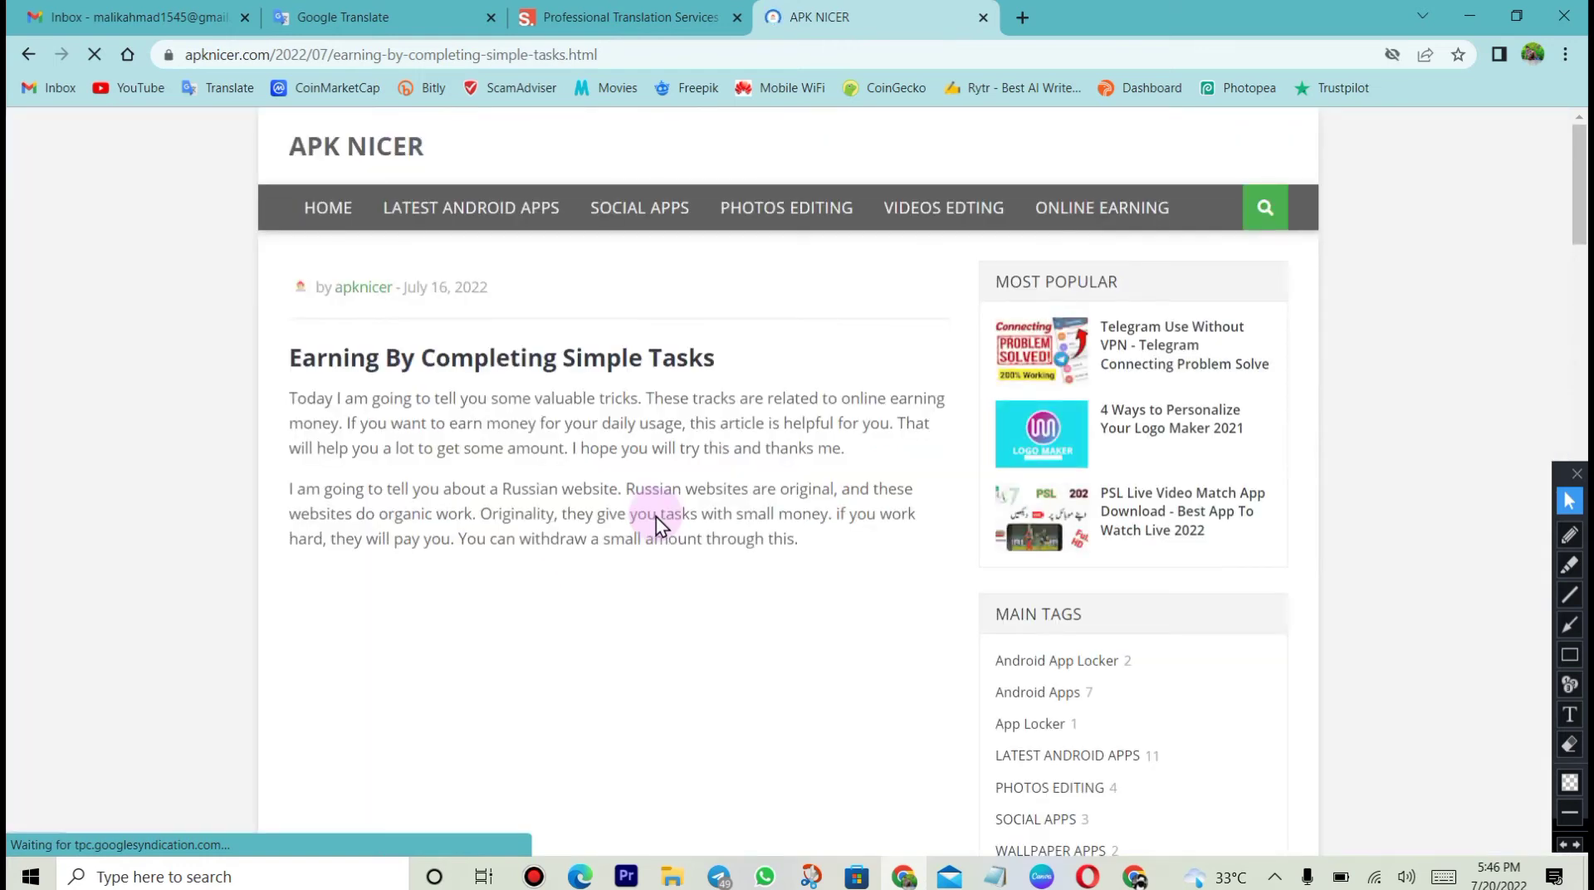
left_click_drag(291, 400, 811, 545)
key("ctrl+c")
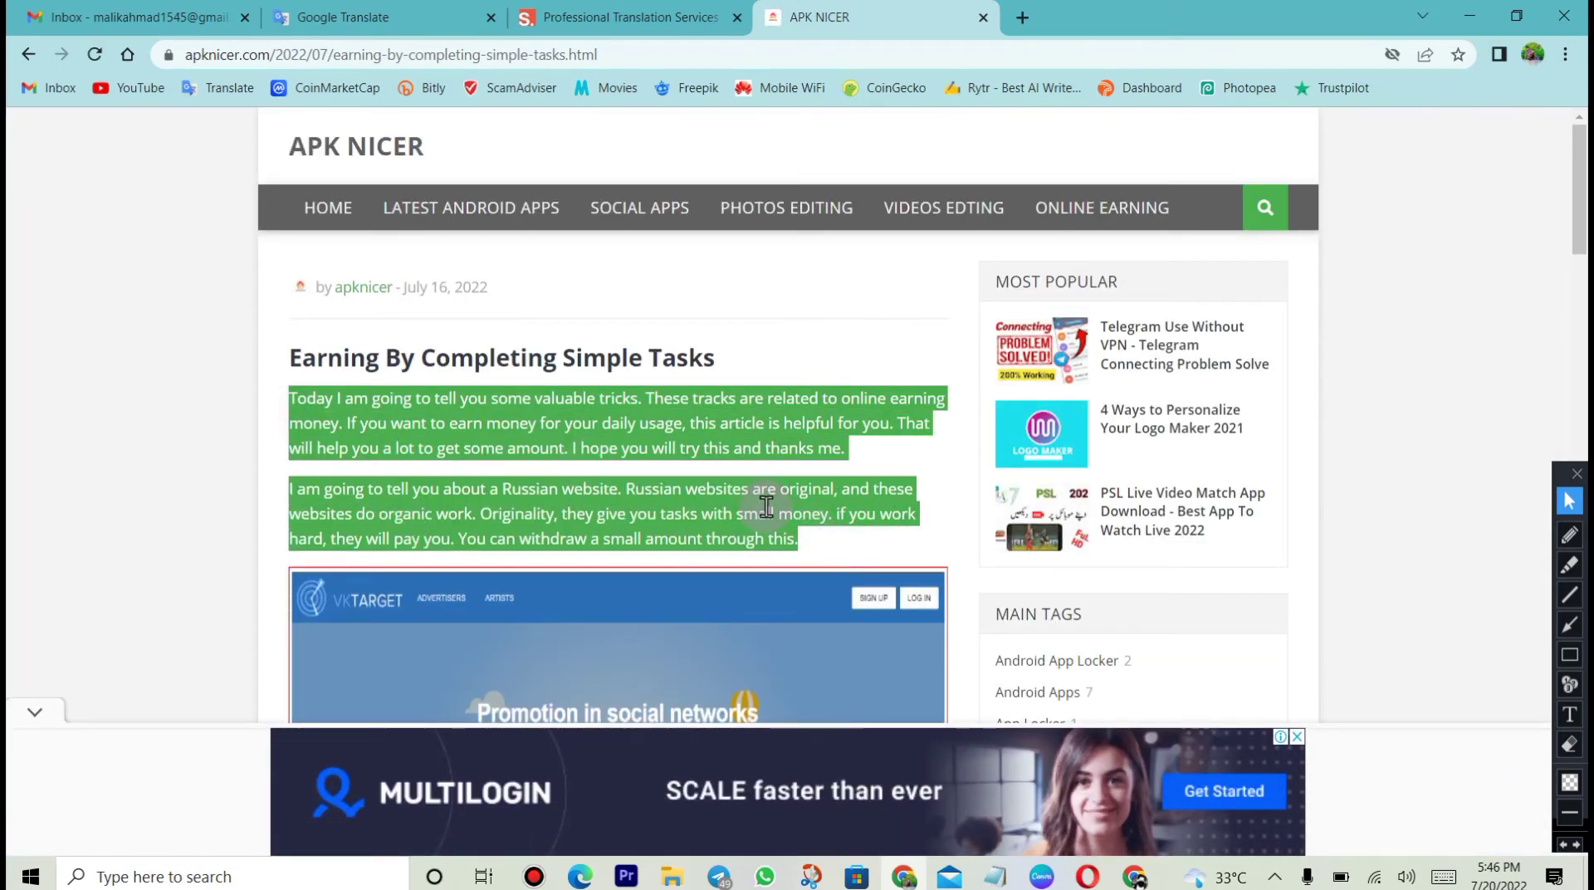
left_click(980, 18)
left_click(434, 8)
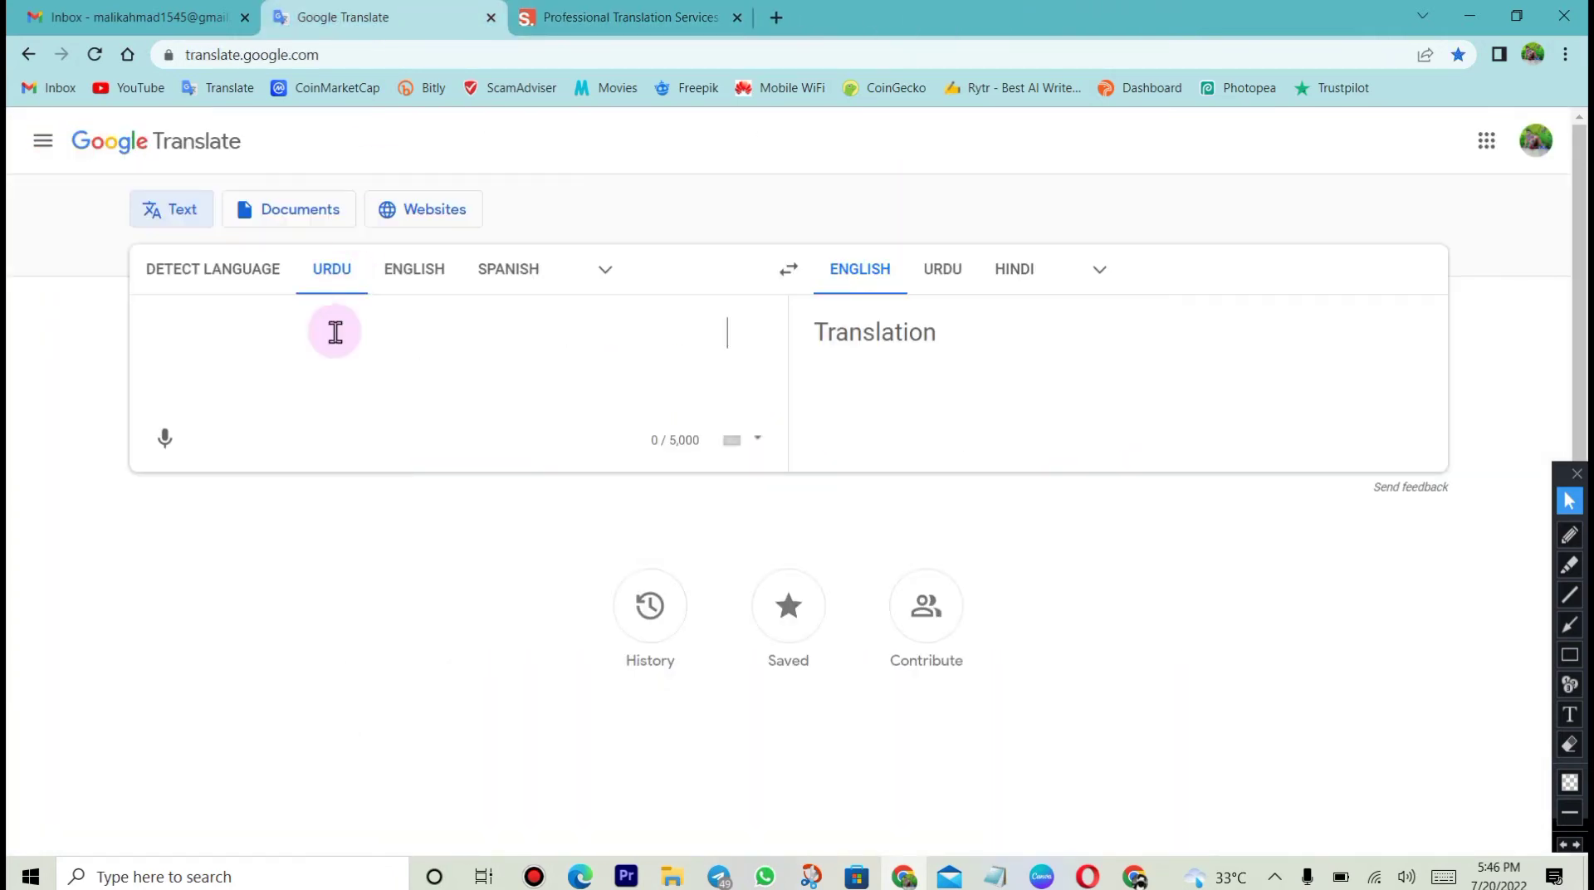
- Try Urdu, then set Myanmar (Burmese) as the target language and paste the English passage
left_click(375, 283)
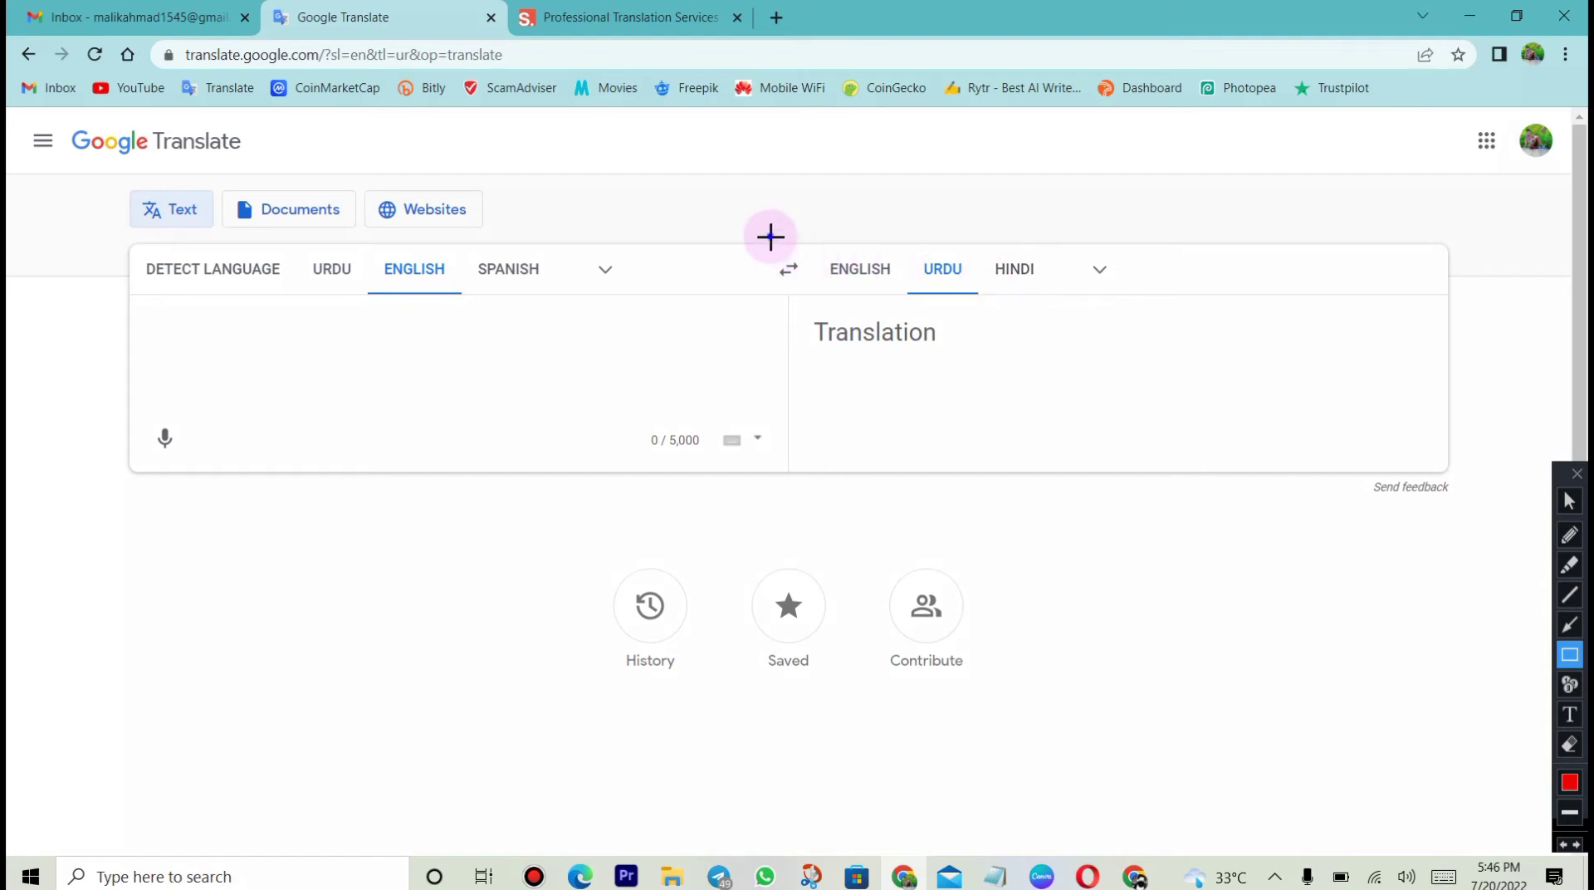
left_click_drag(769, 237, 1460, 491)
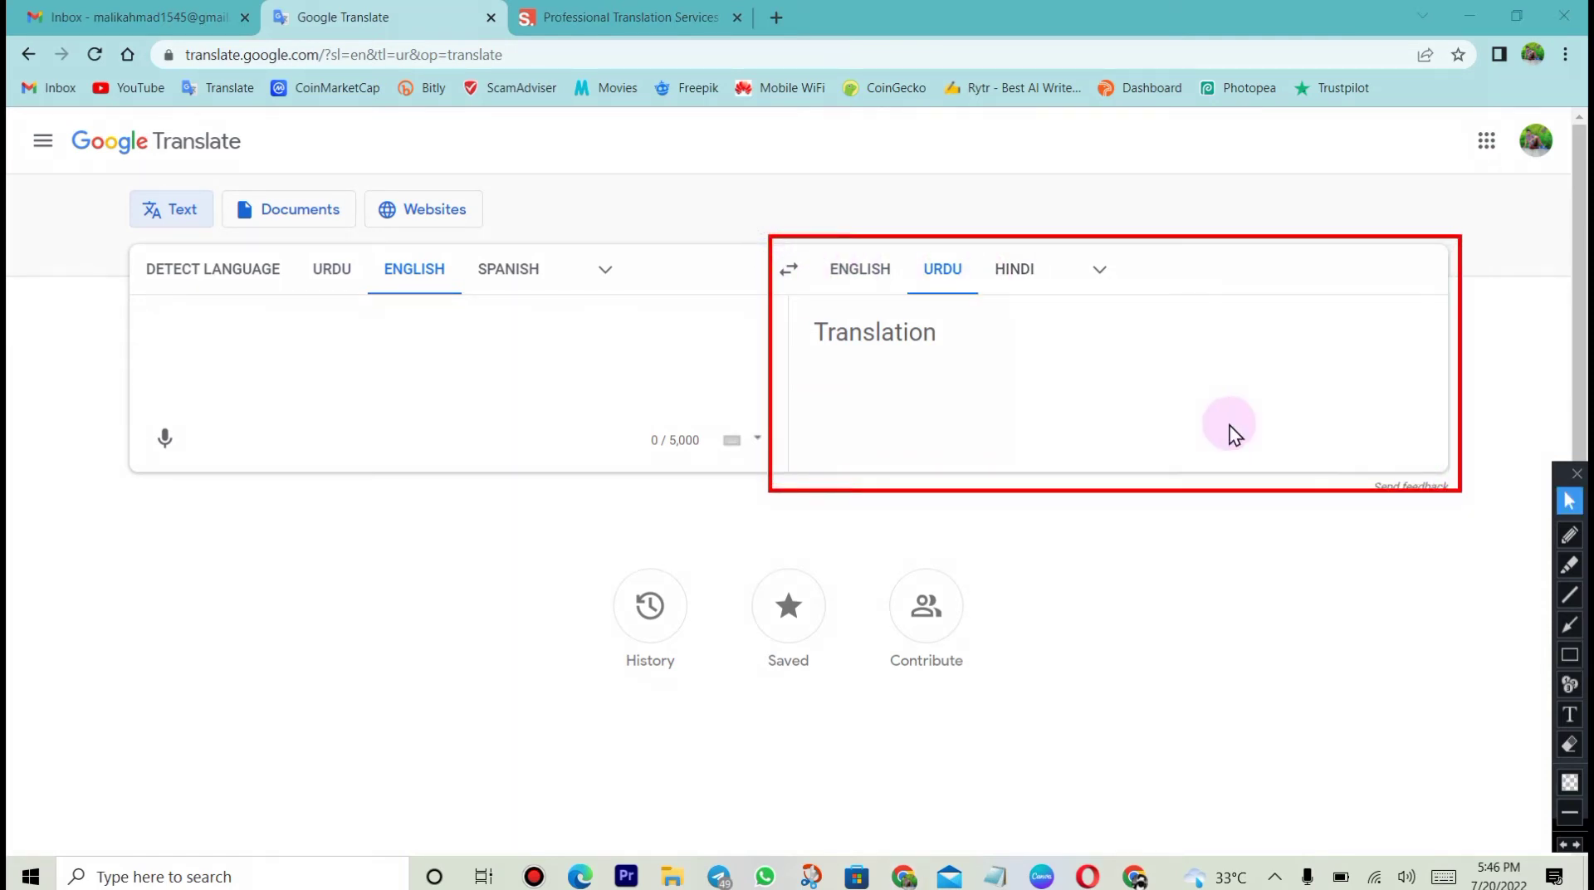
left_click(1100, 274)
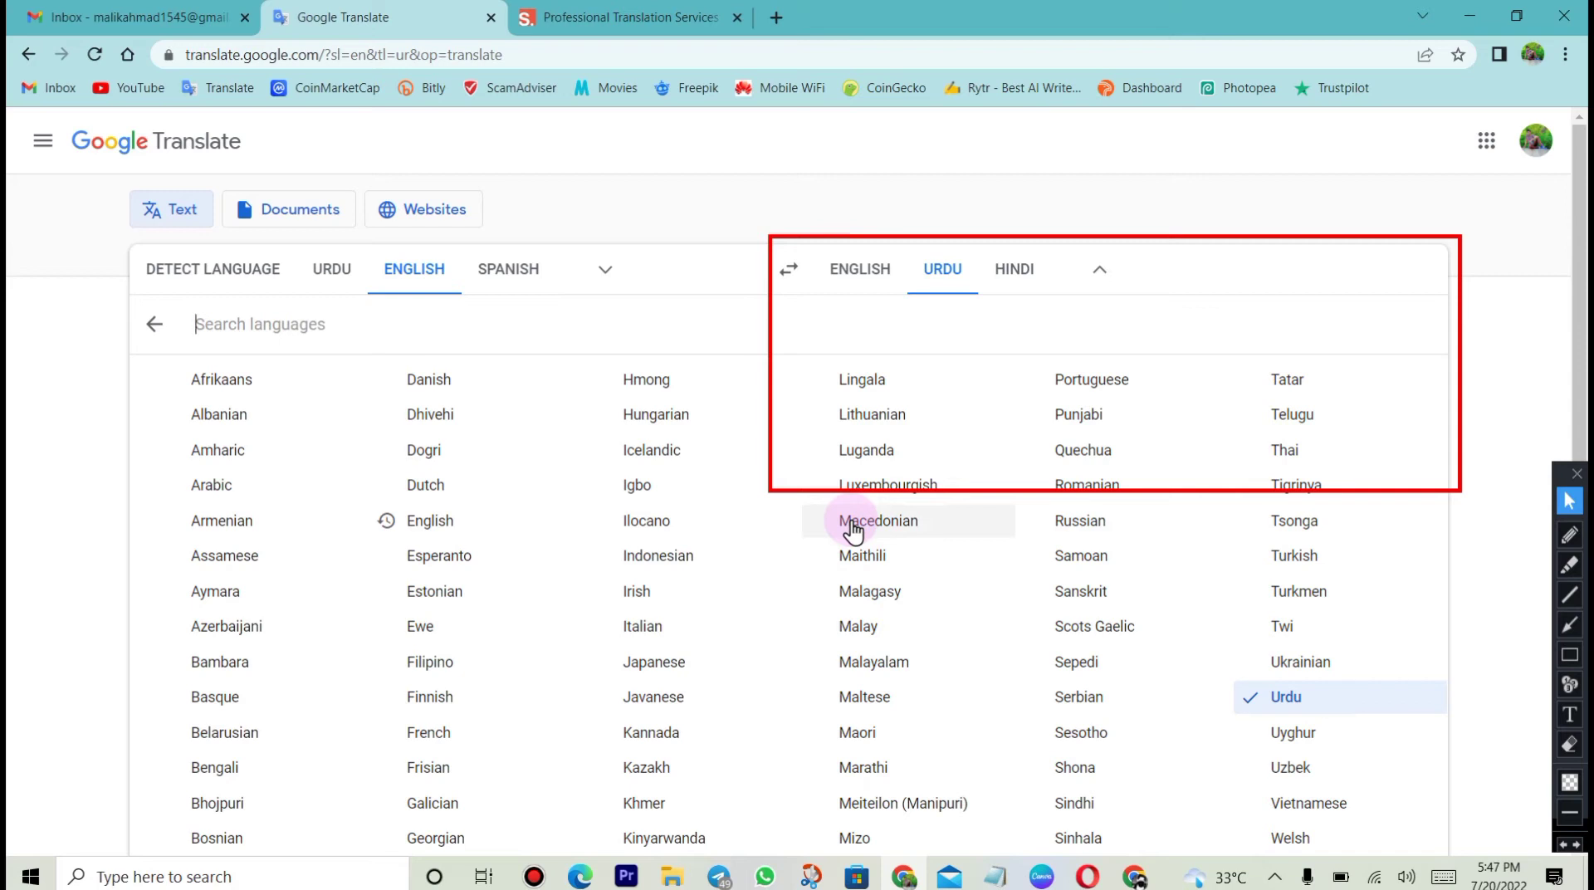
left_click(1569, 745)
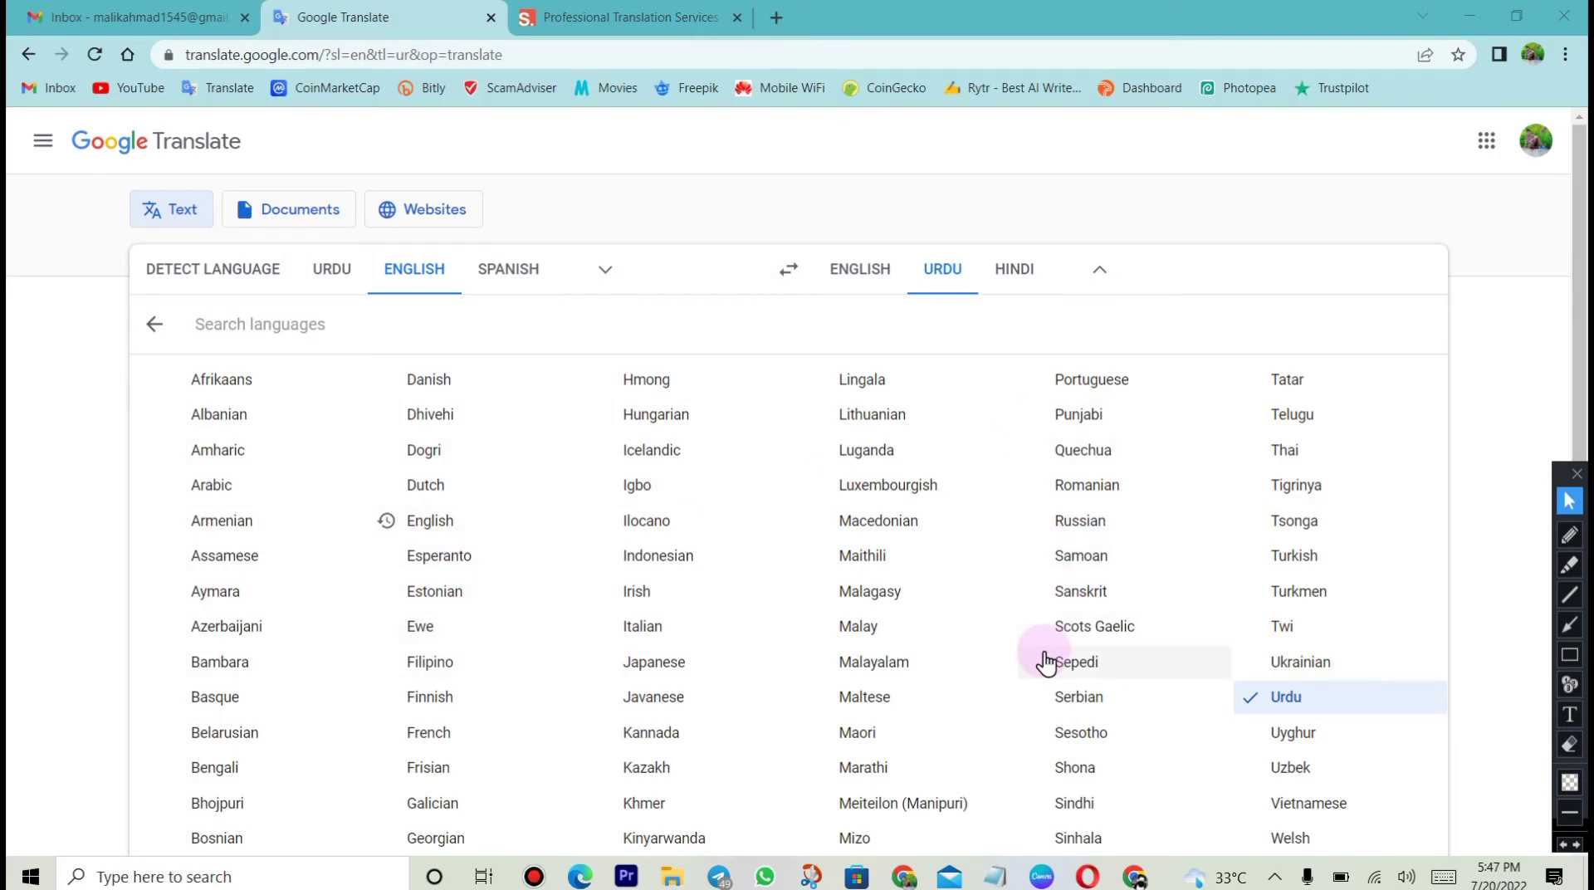
scroll(1044, 660, "down", 5)
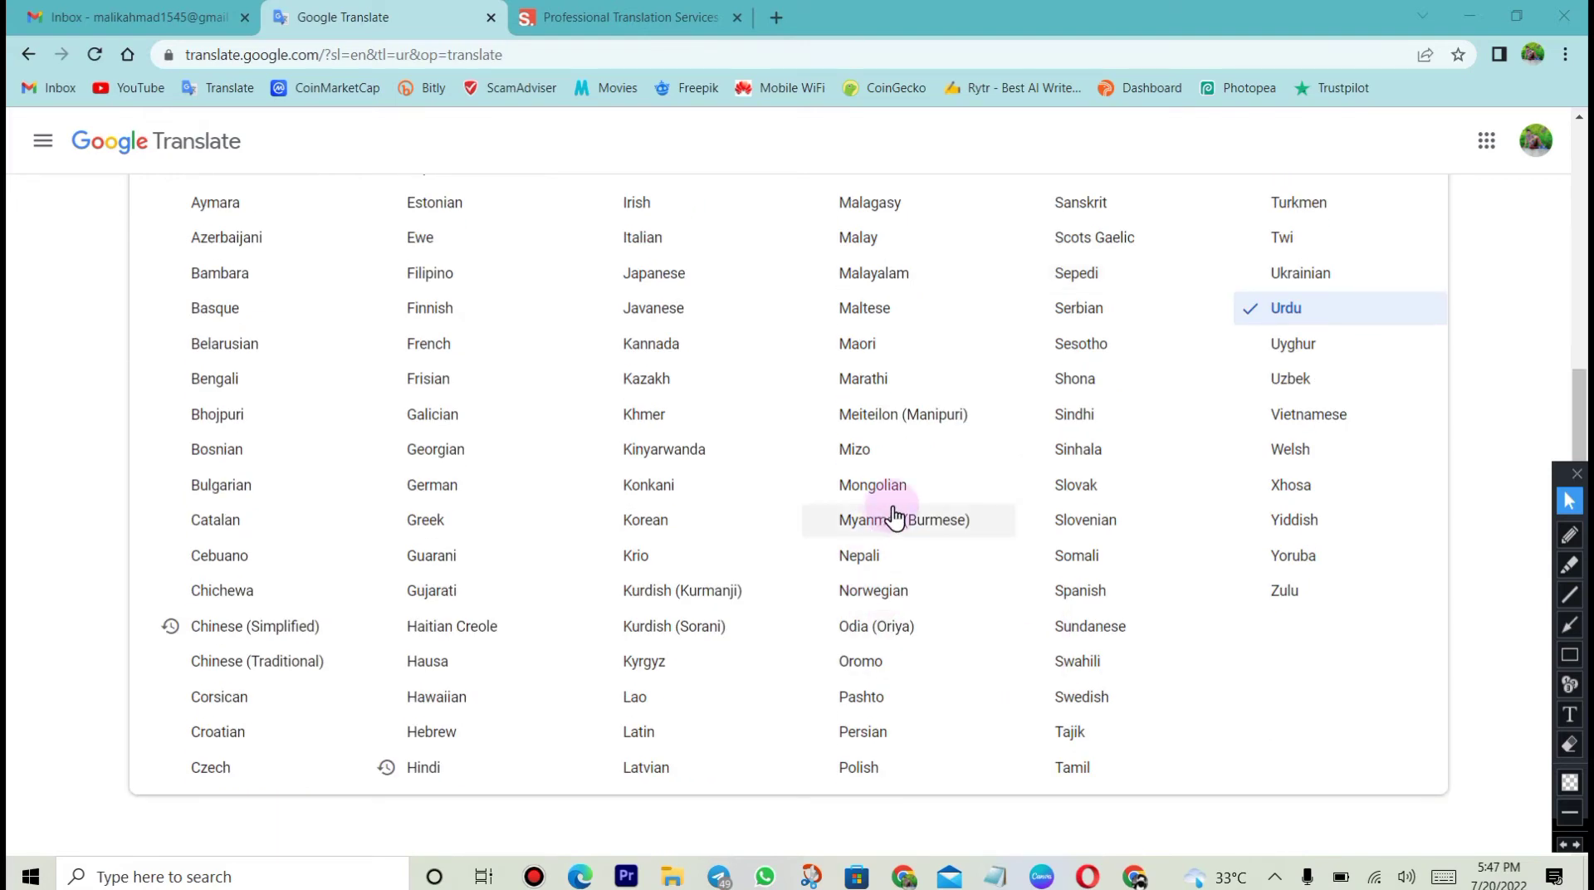
left_click(917, 534)
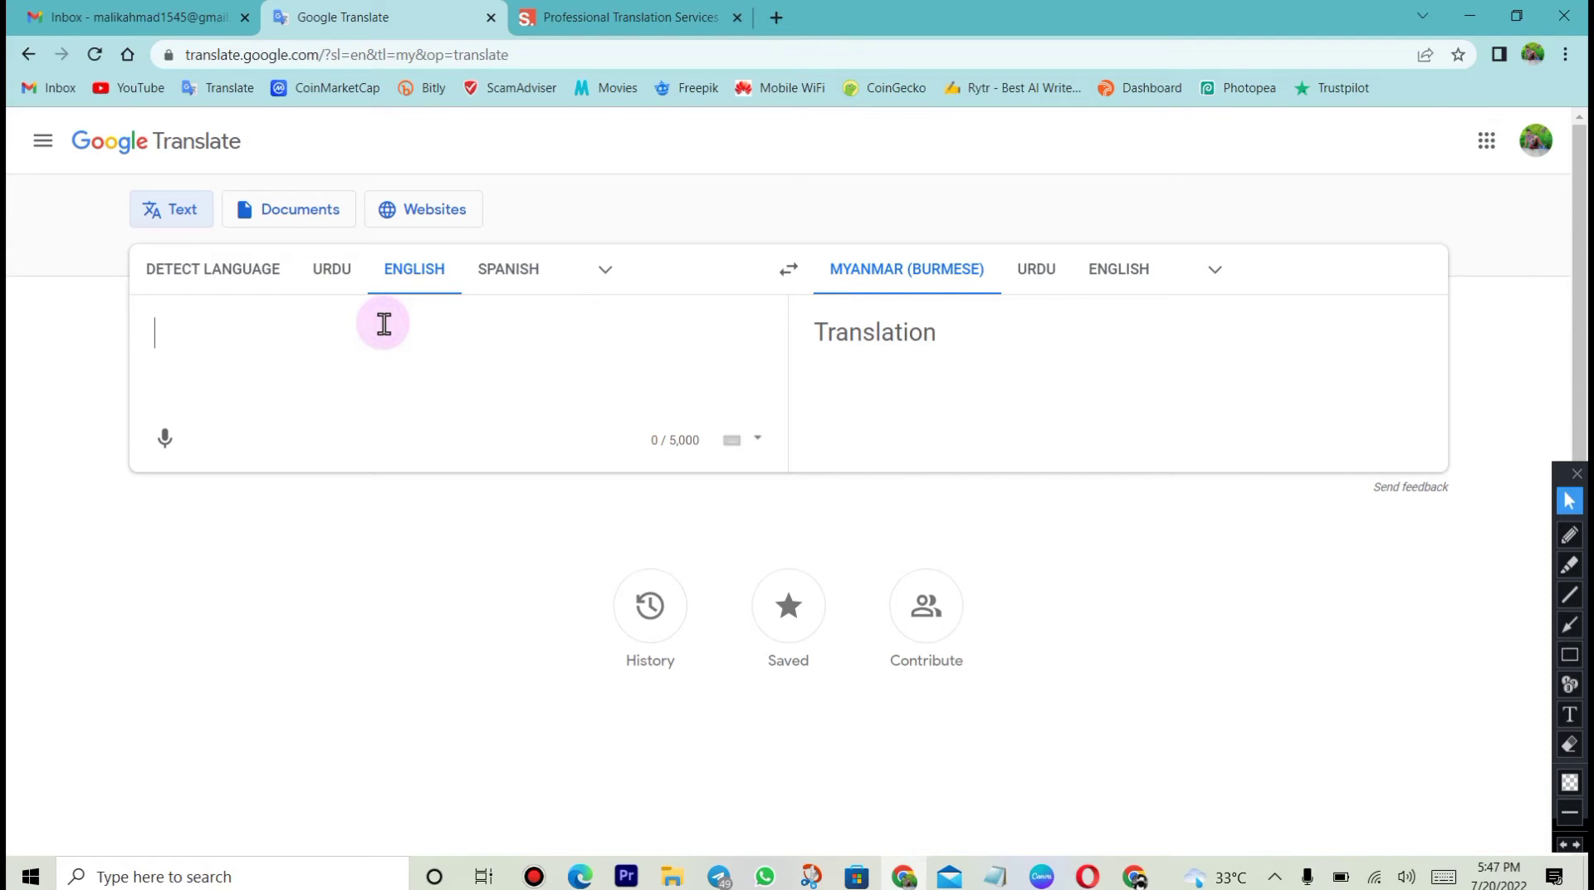
key("ctrl+v")
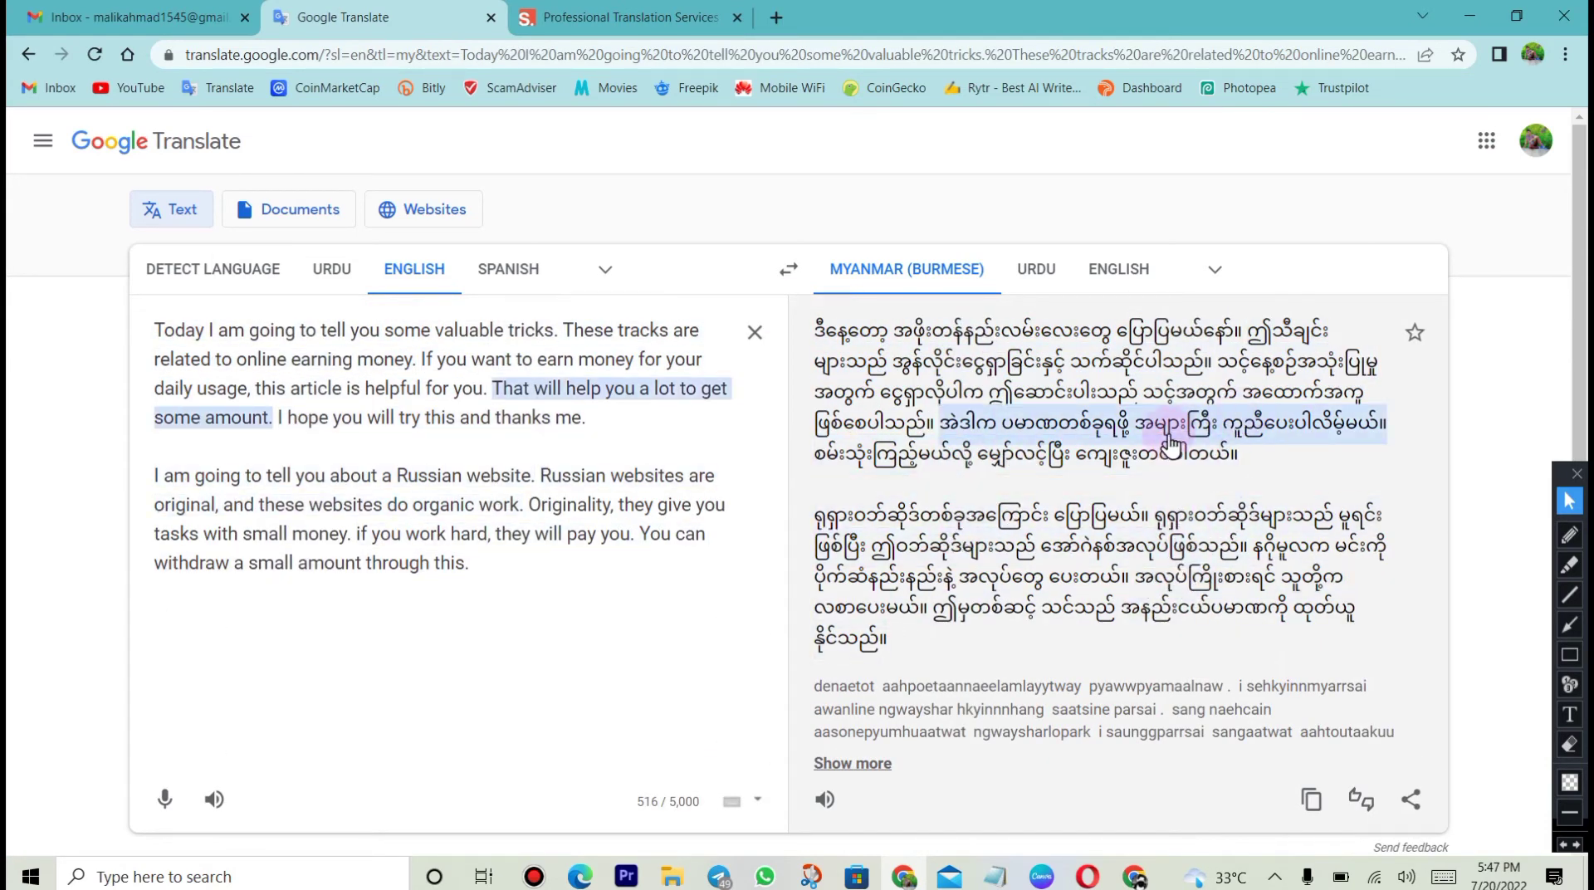
- Retranslate the passage into Afrikaans, then Japanese, and finally Urdu using the language search
left_click(1214, 269)
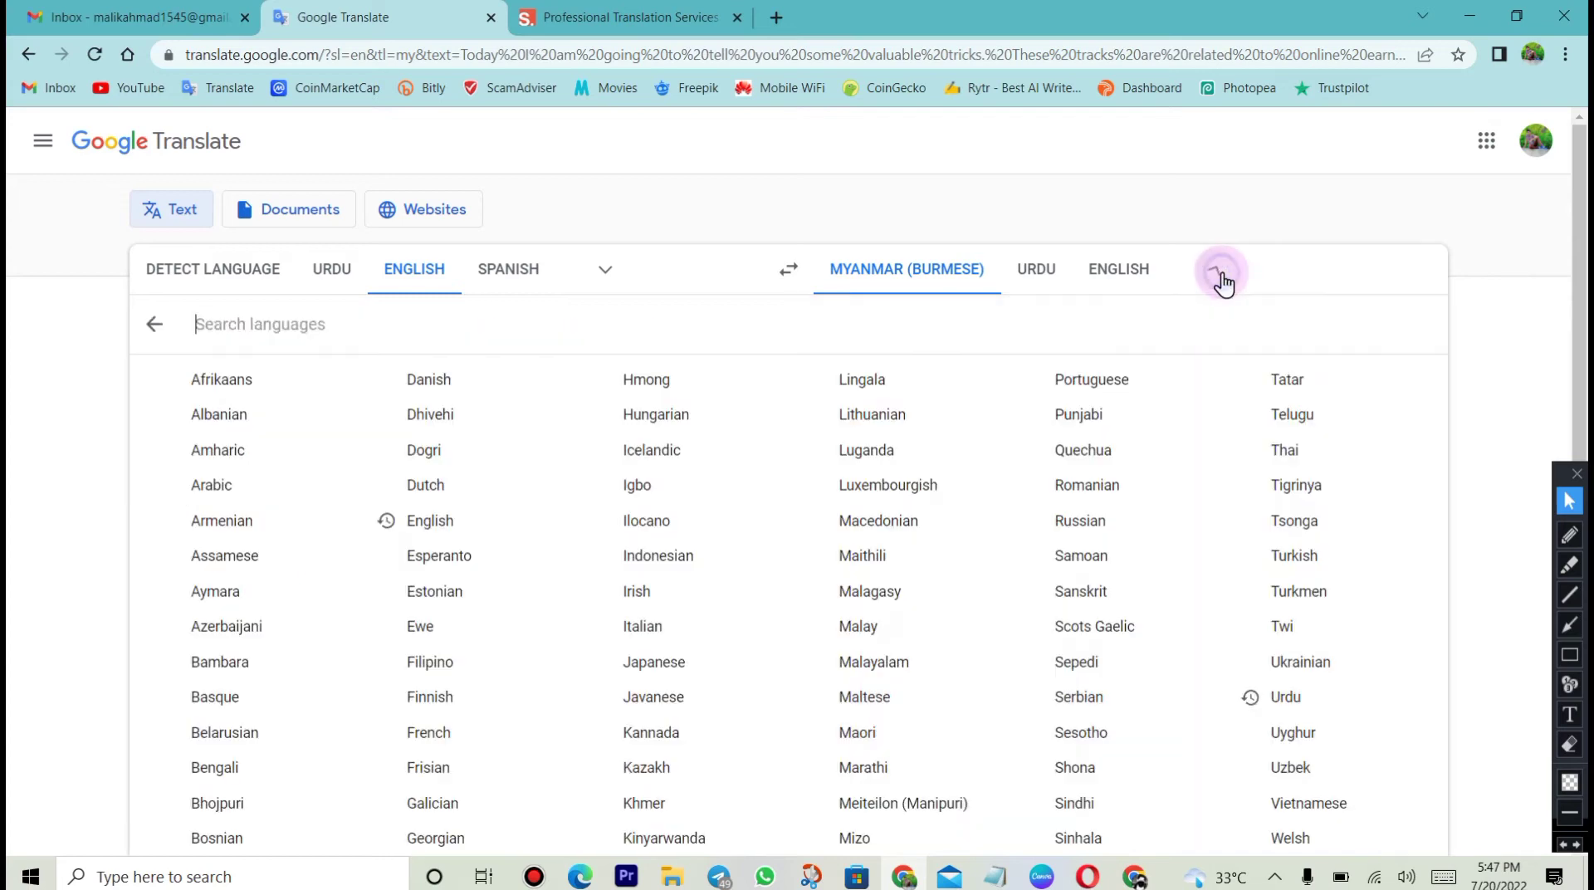
left_click(264, 390)
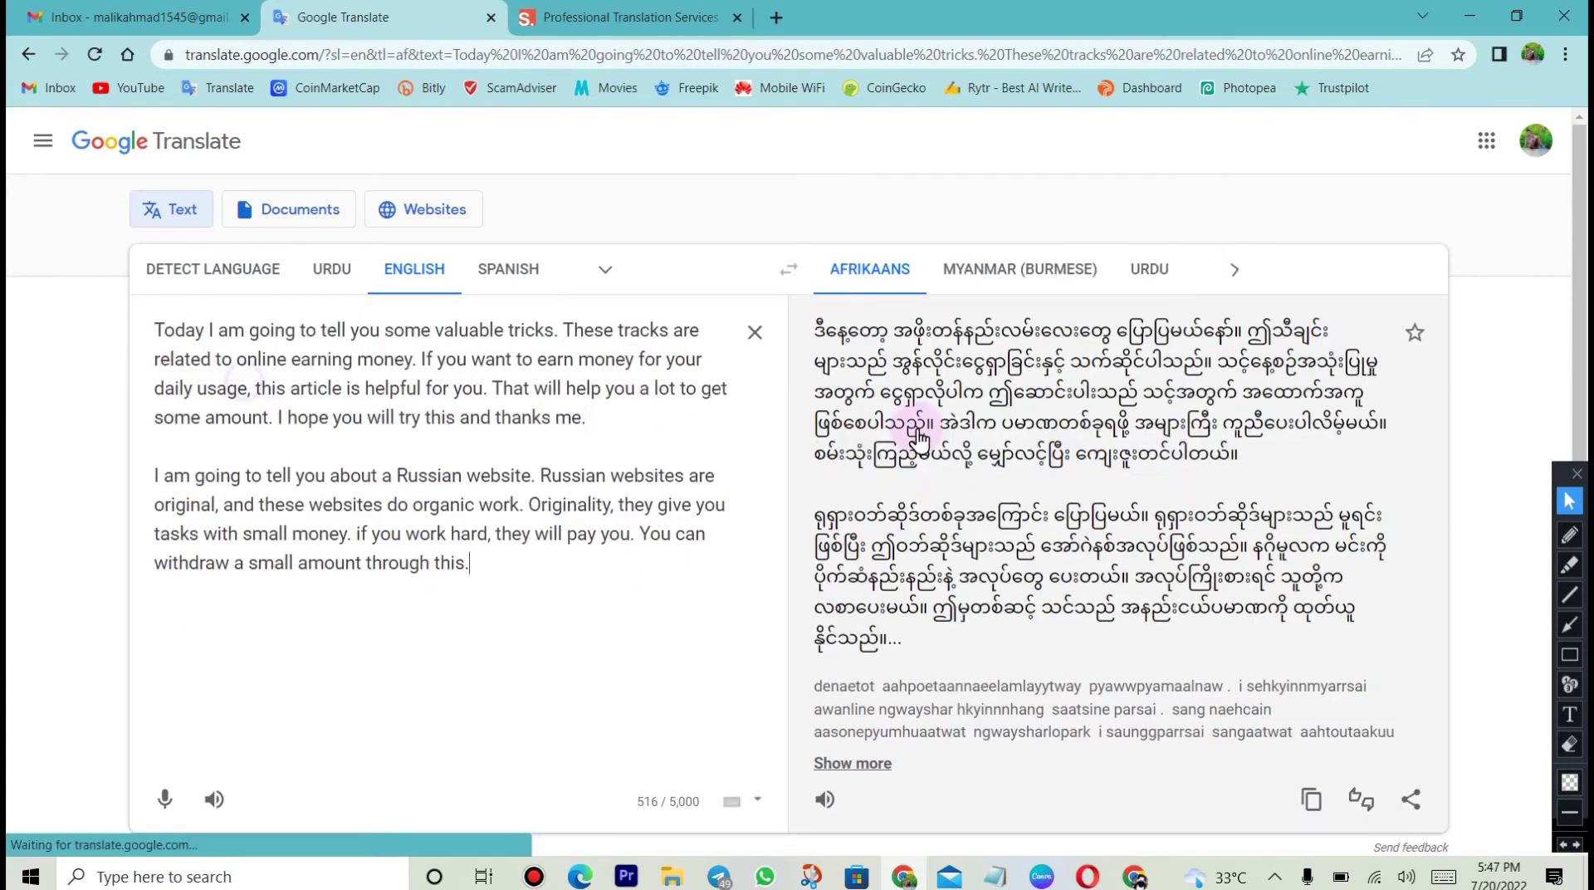
left_click(1234, 281)
scroll(1131, 610, "down", 5)
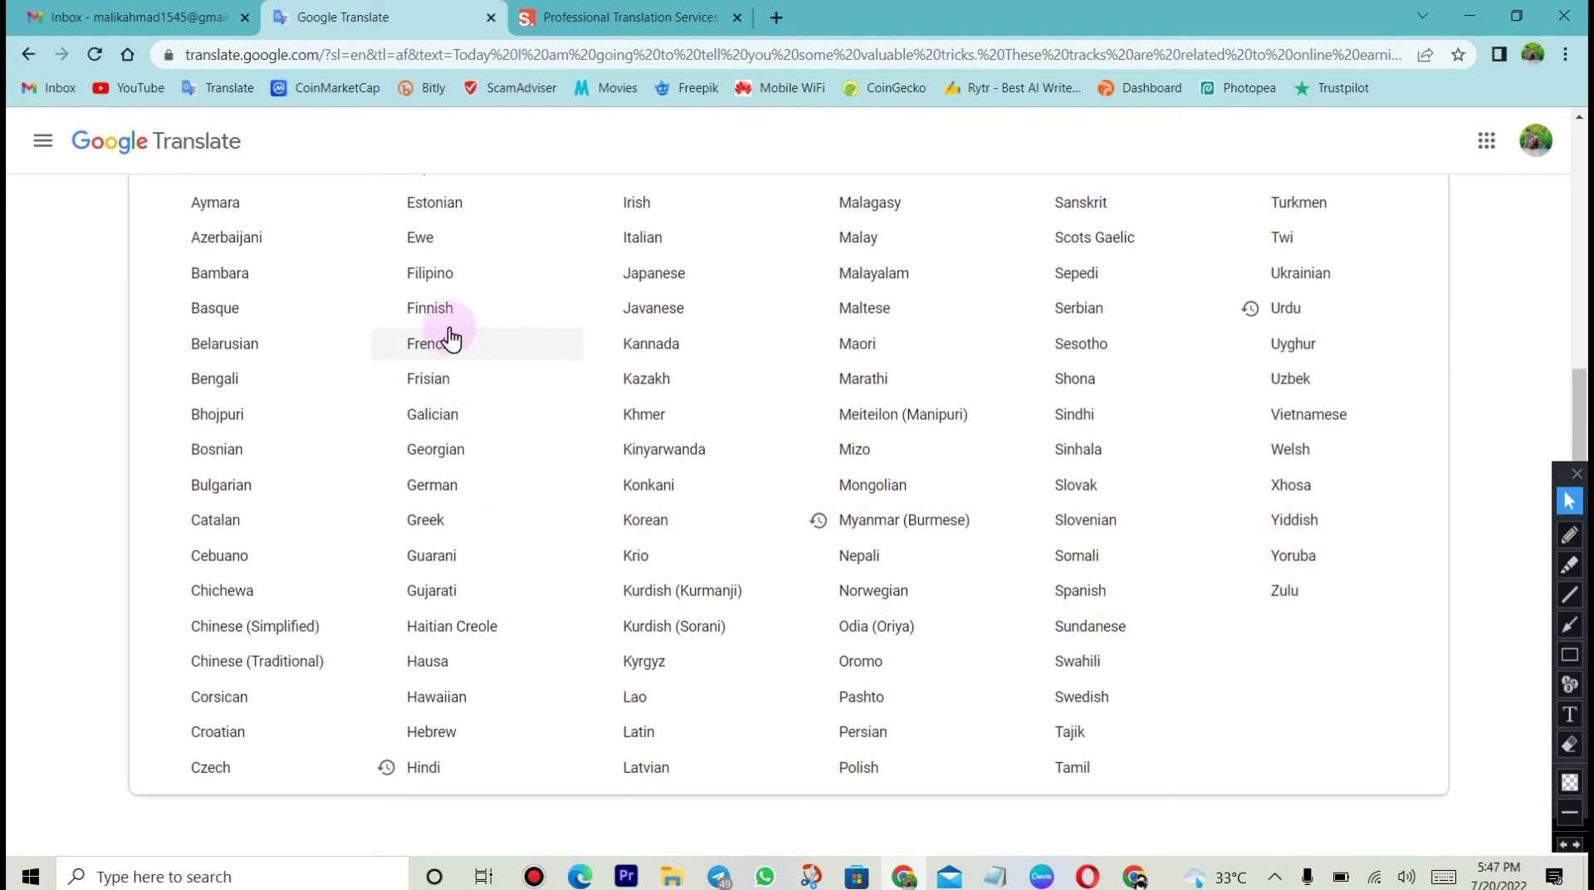
left_click(679, 287)
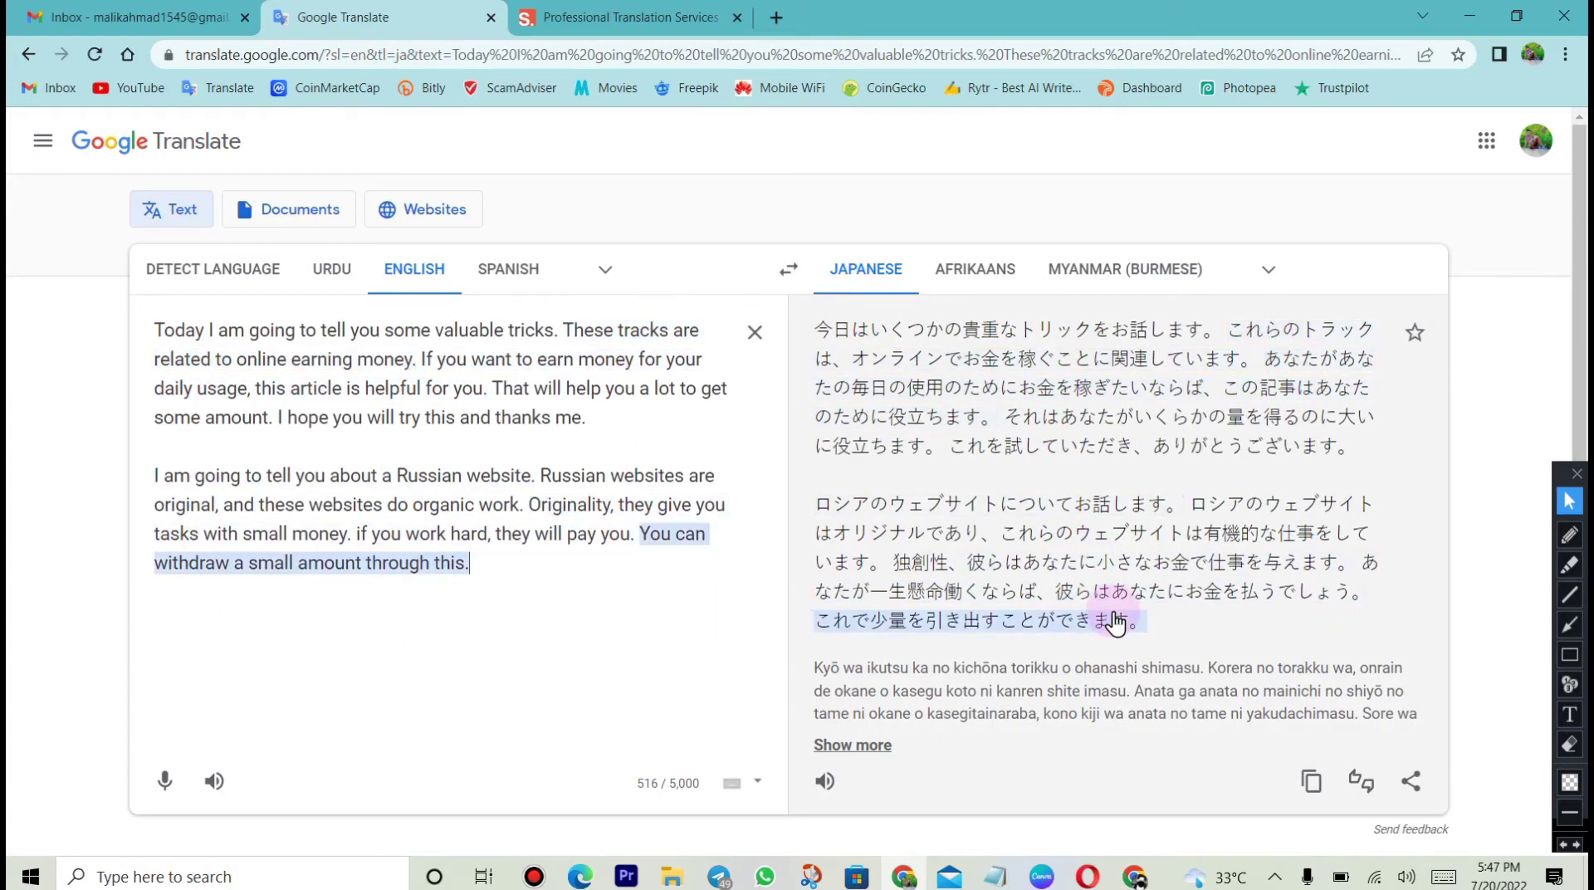
left_click(1268, 273)
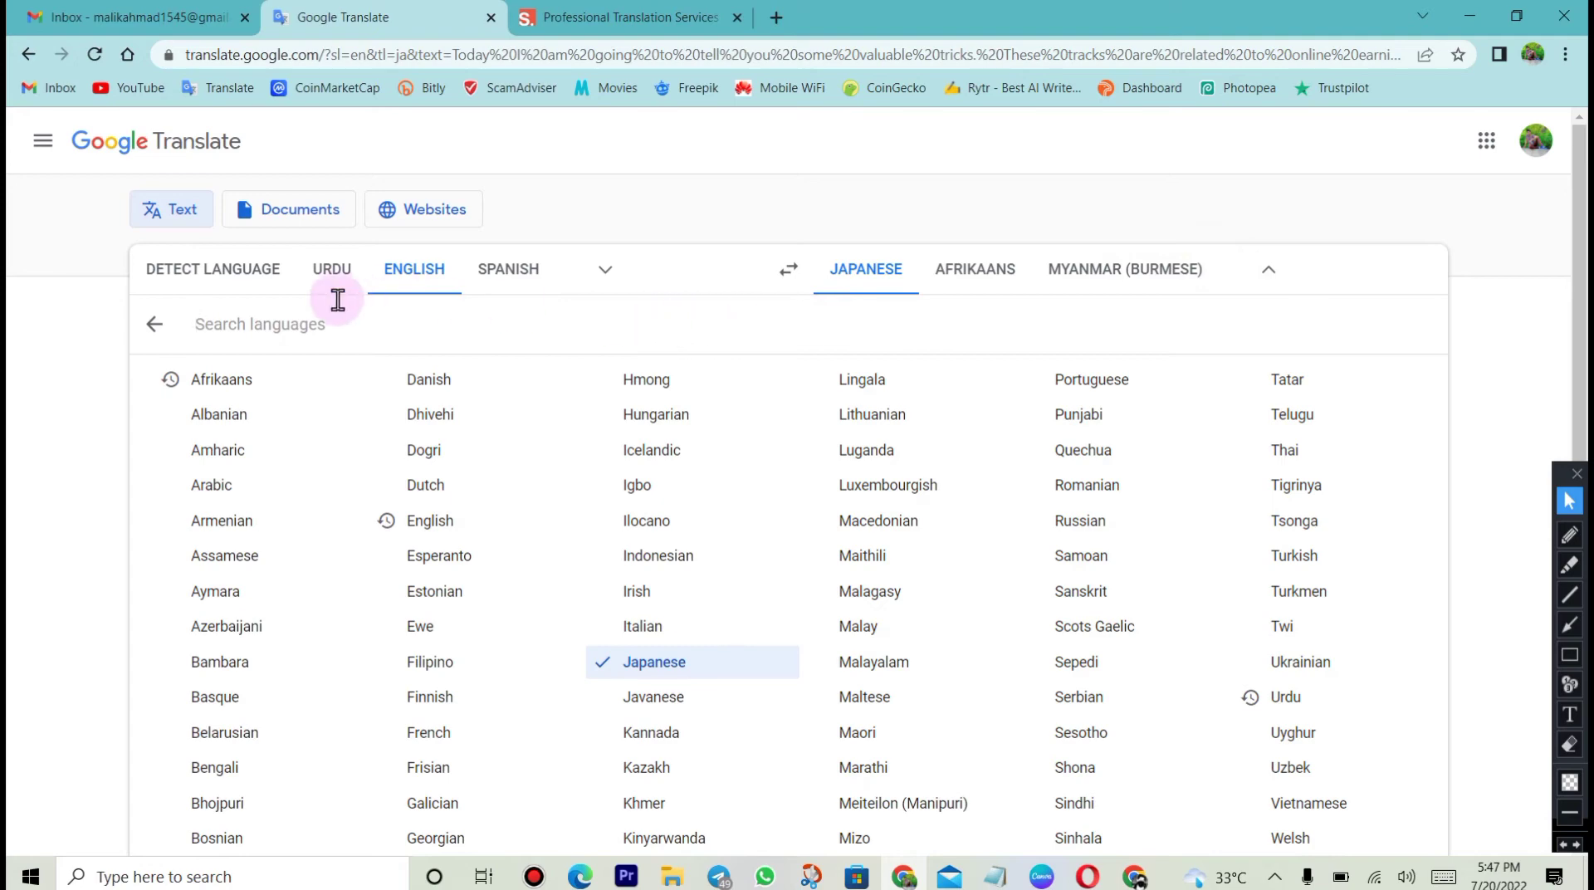
type("urdu")
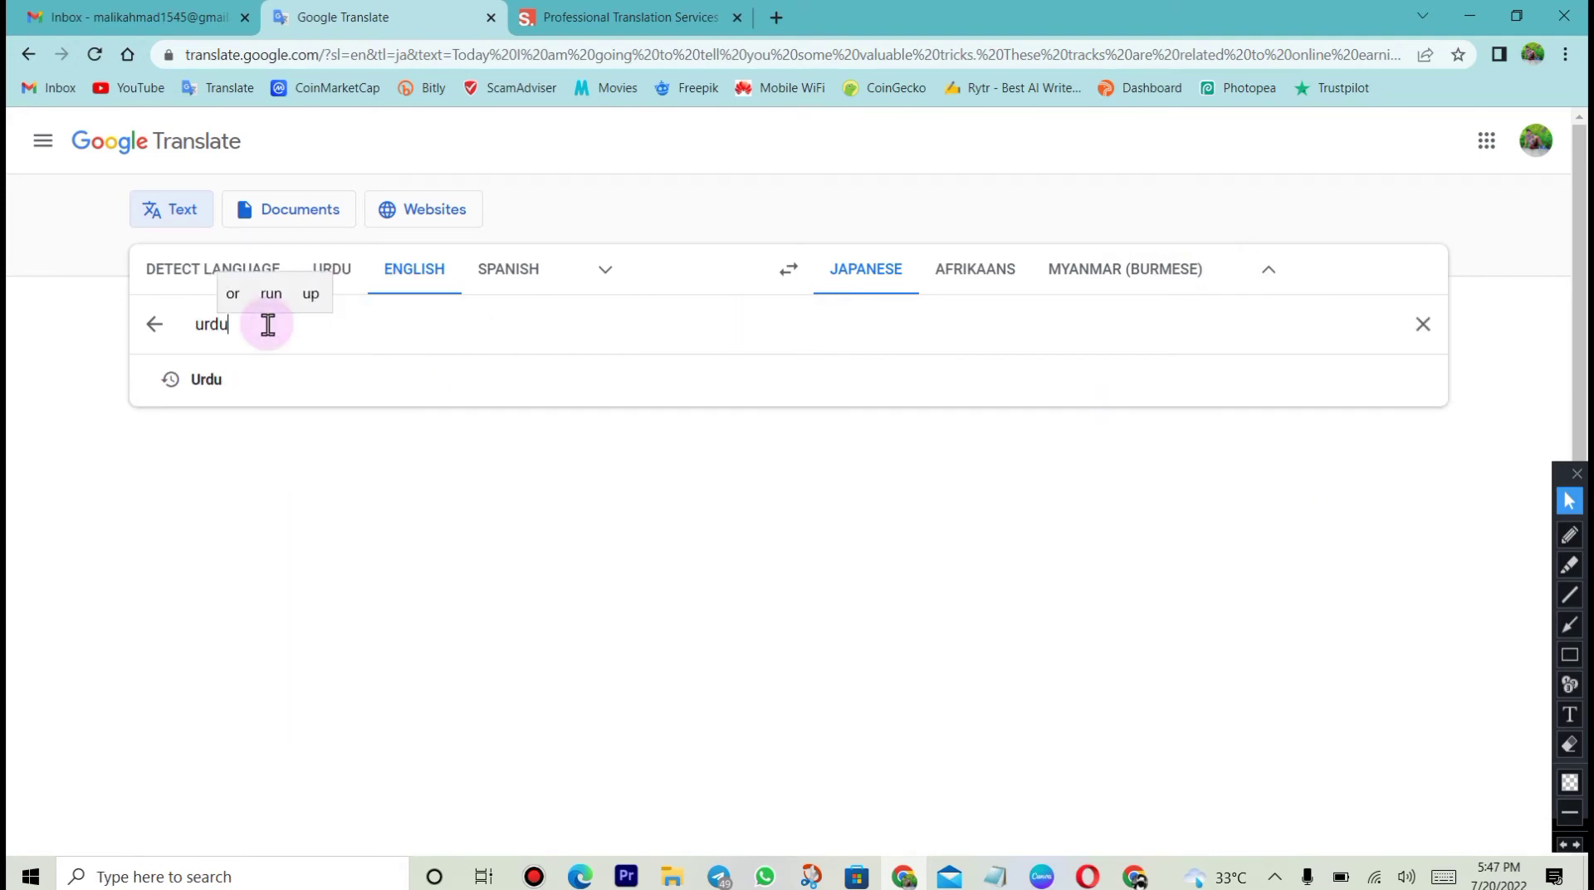
left_click(238, 396)
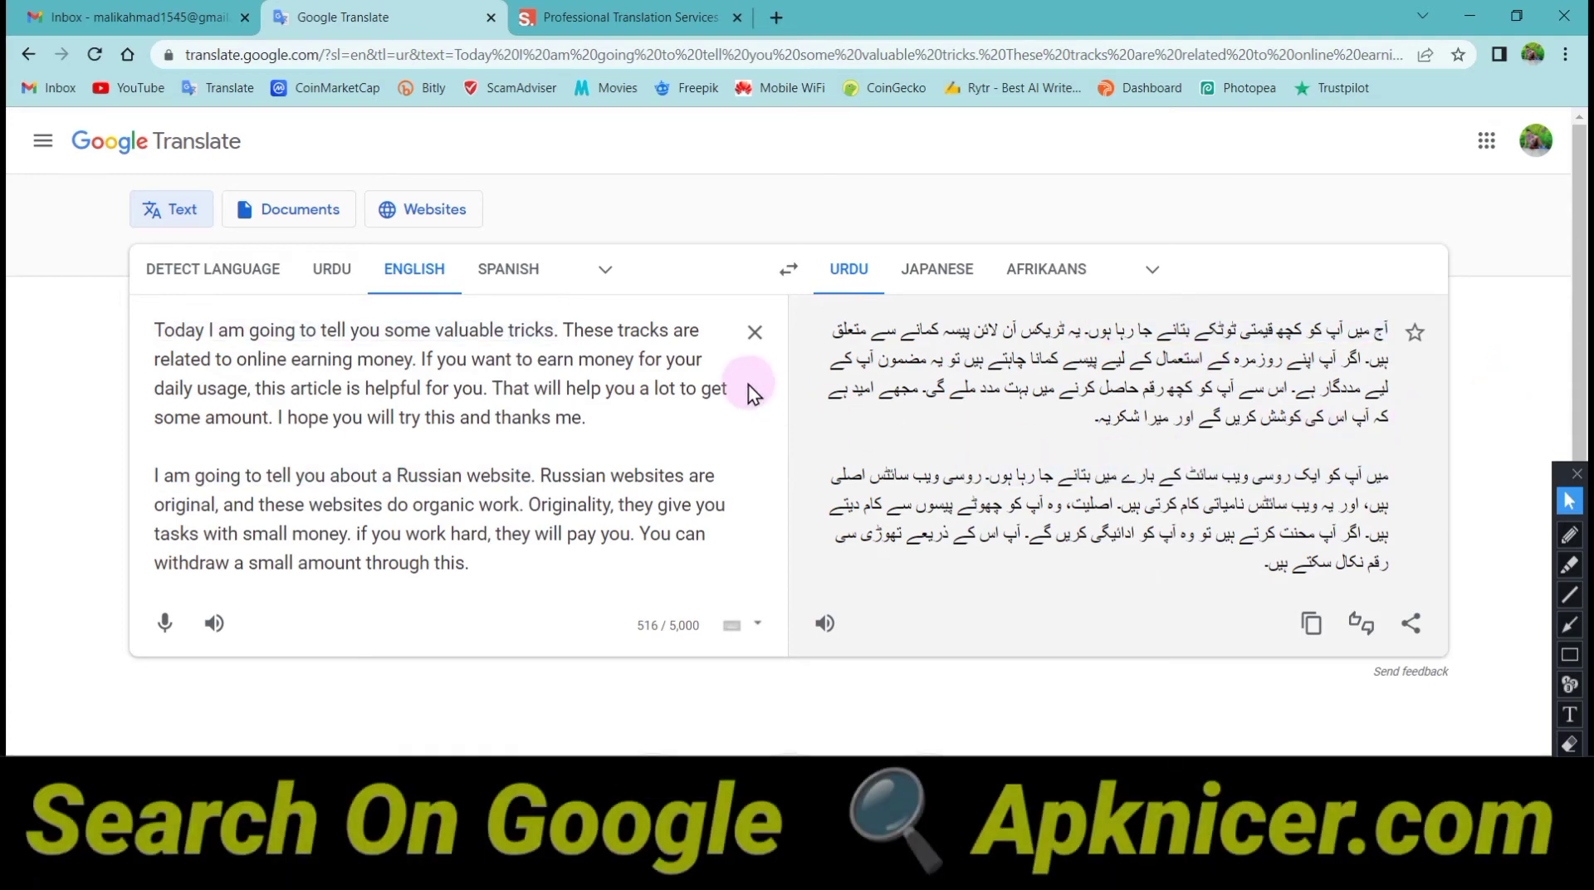
- Switch from Websites mode to the Documents translation panel
left_click(434, 210)
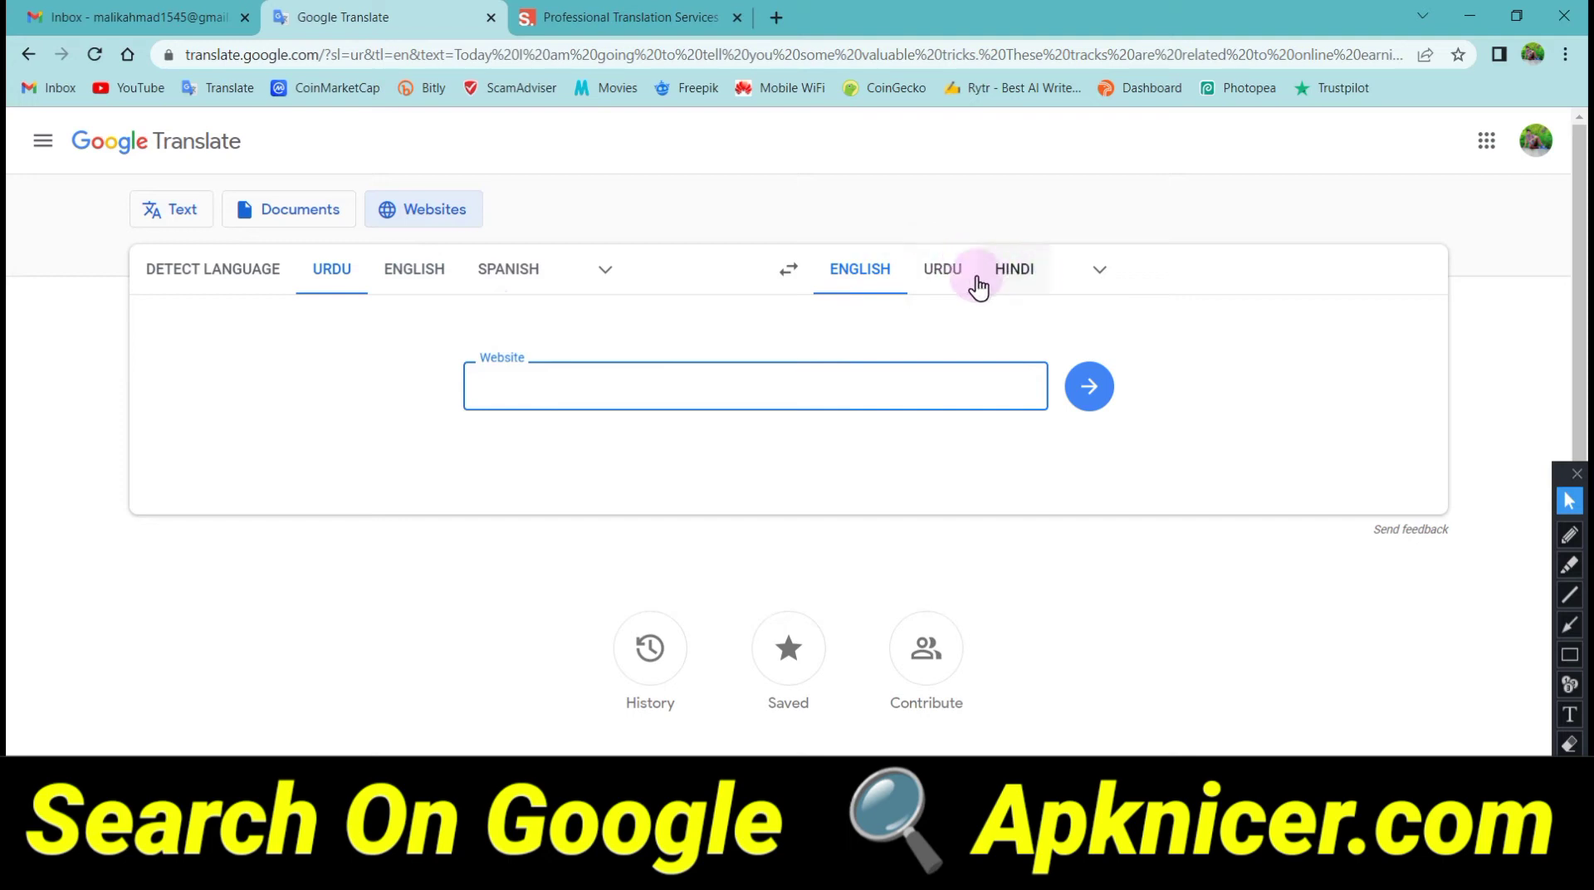
left_click(271, 209)
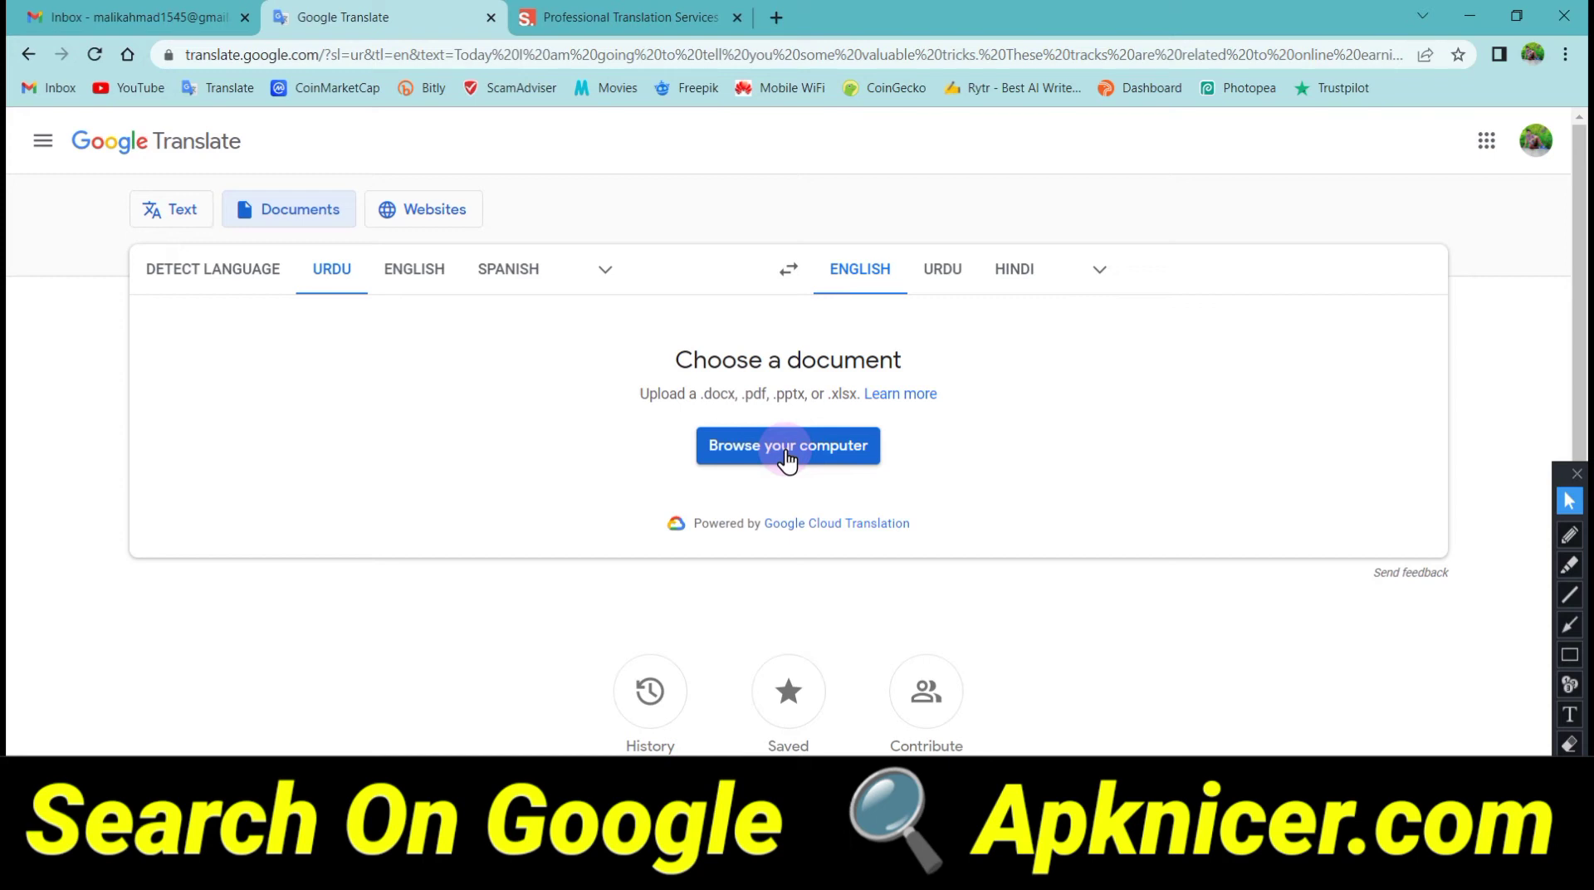
- Select the line listing supported upload formats: .docx, .pdf, .pptx, .xlsx
triple_click(784, 391)
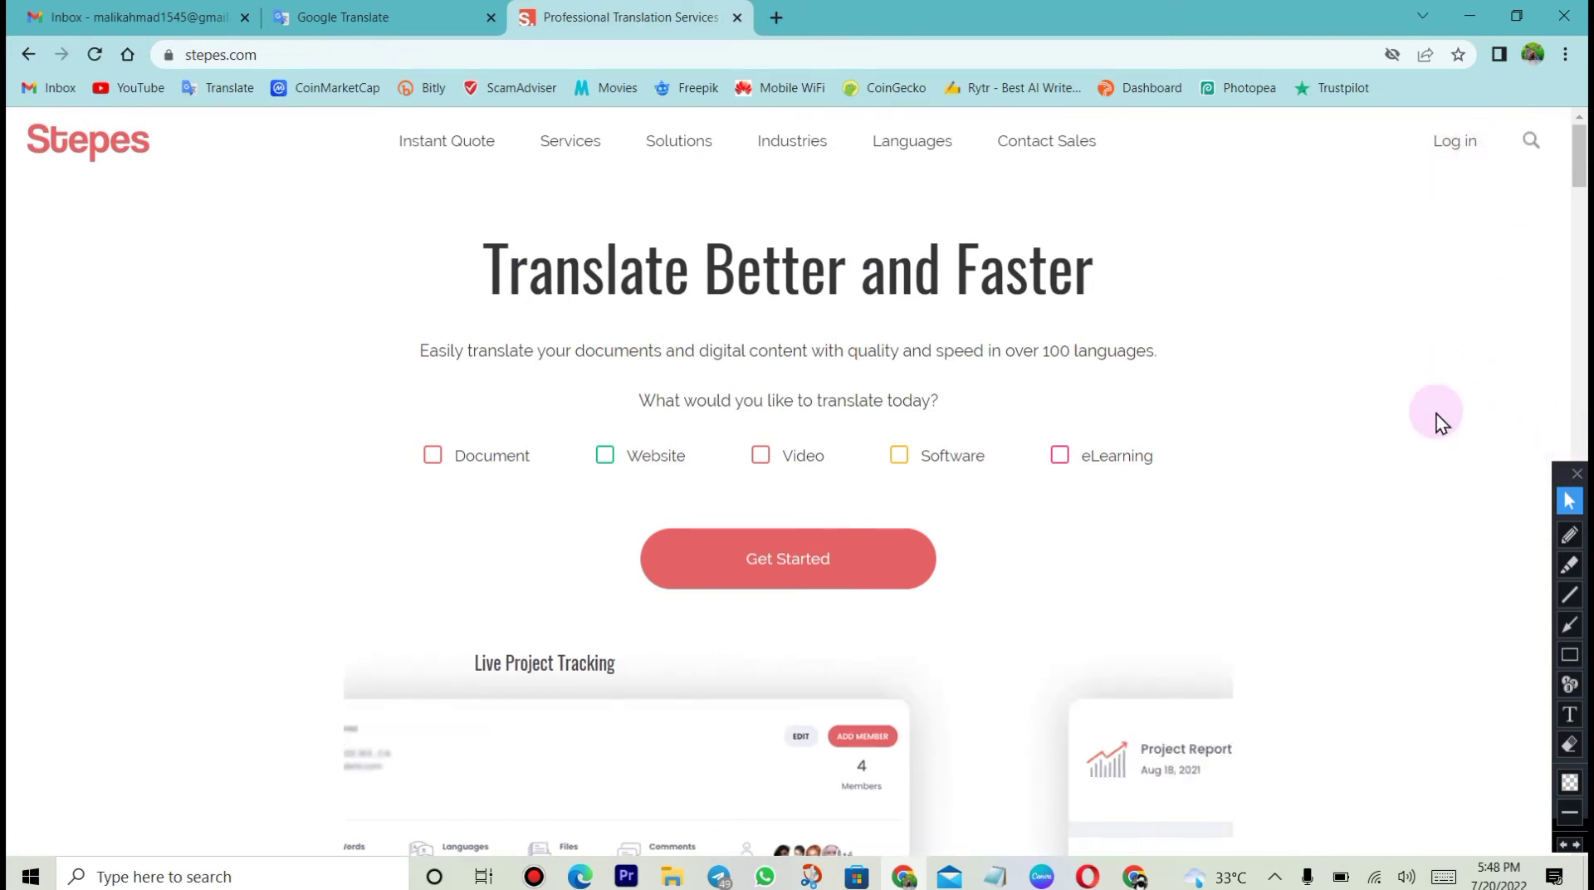
- Go to the Stepes Customer Login page at customer.stepes.com/login
key("a")
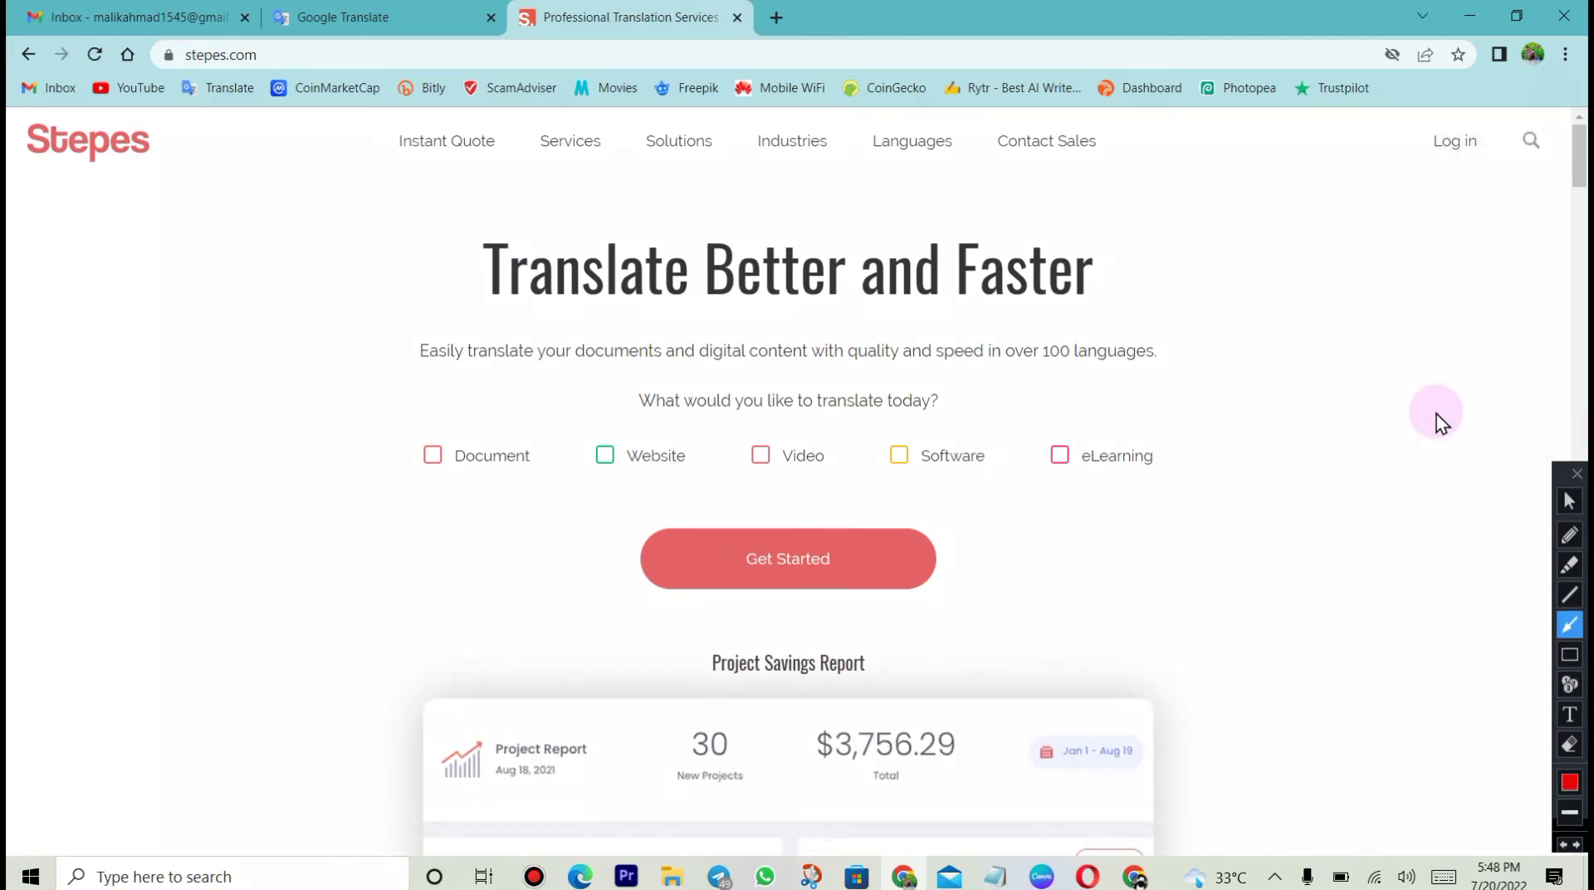
left_click_drag(1436, 410, 1467, 142)
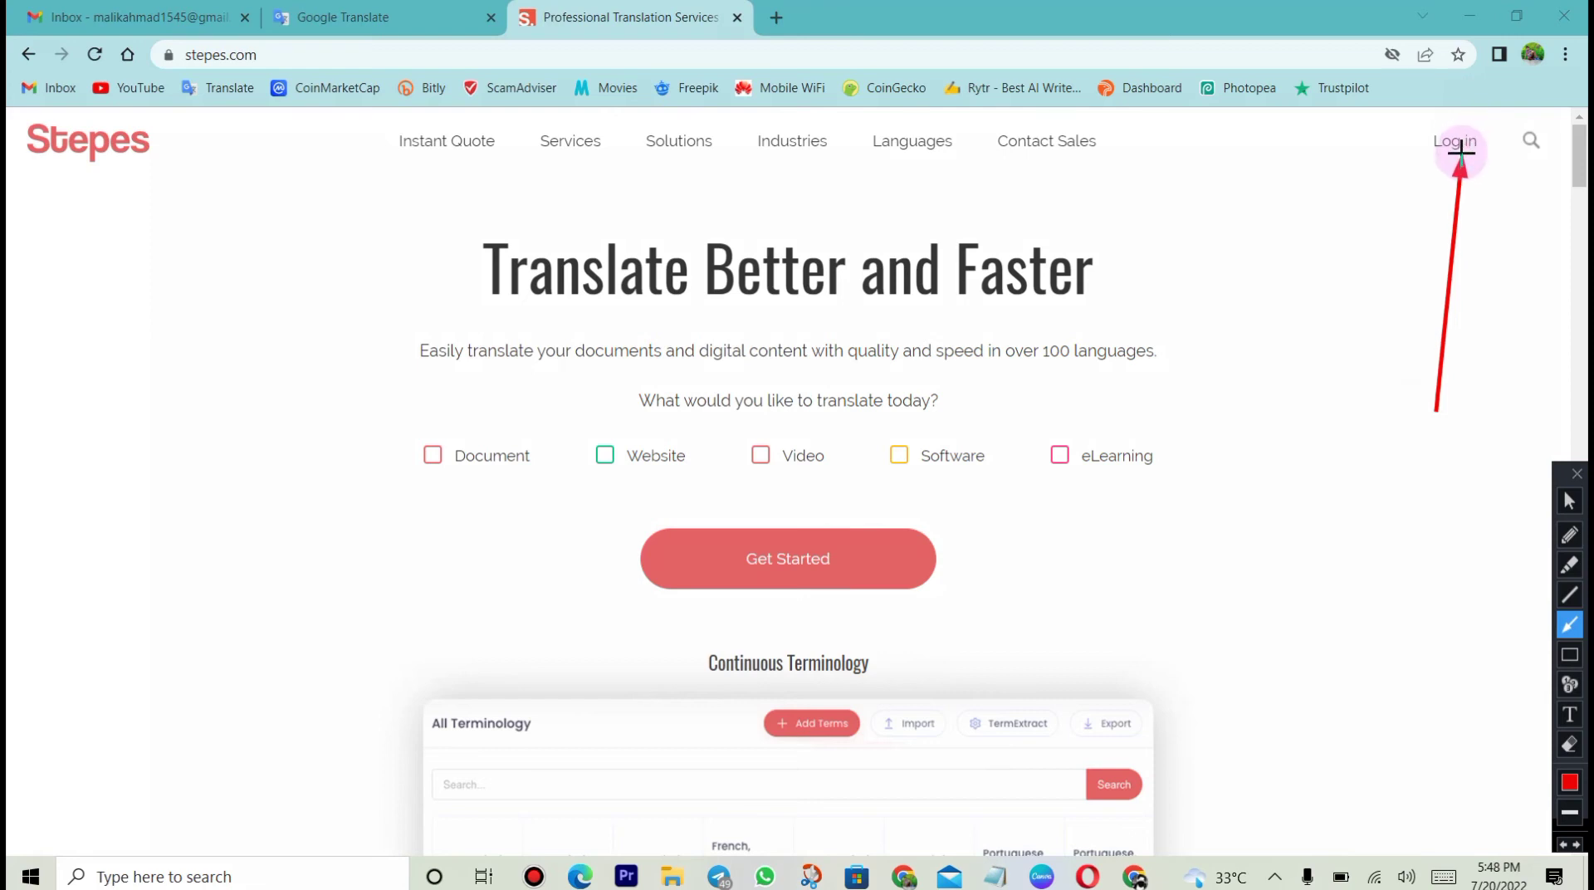
key("ctrl+z")
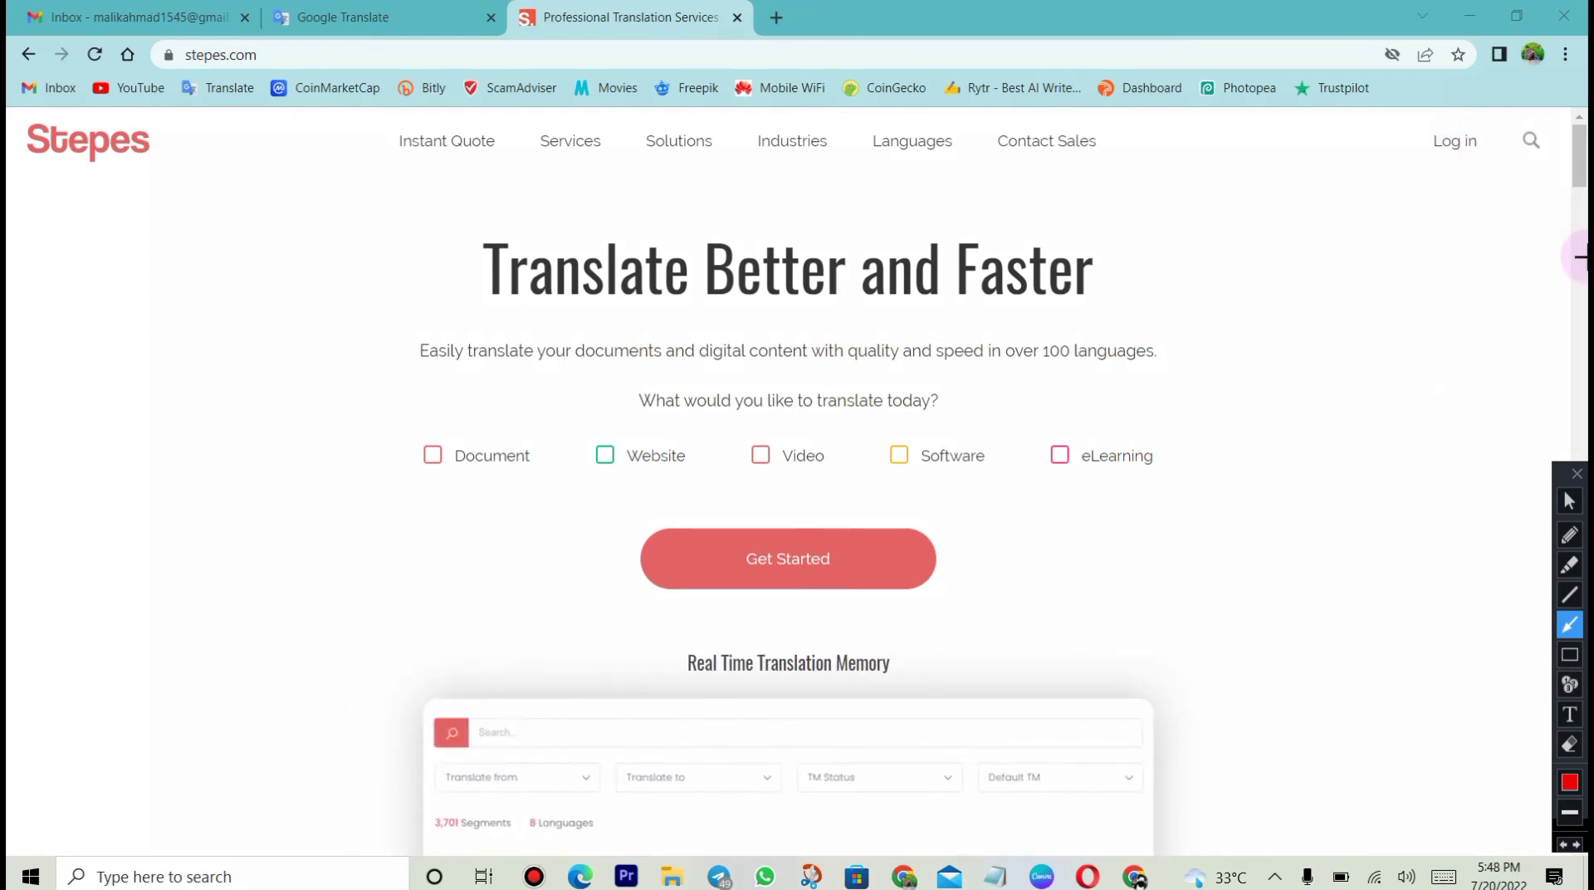
key("Escape")
left_click(1454, 148)
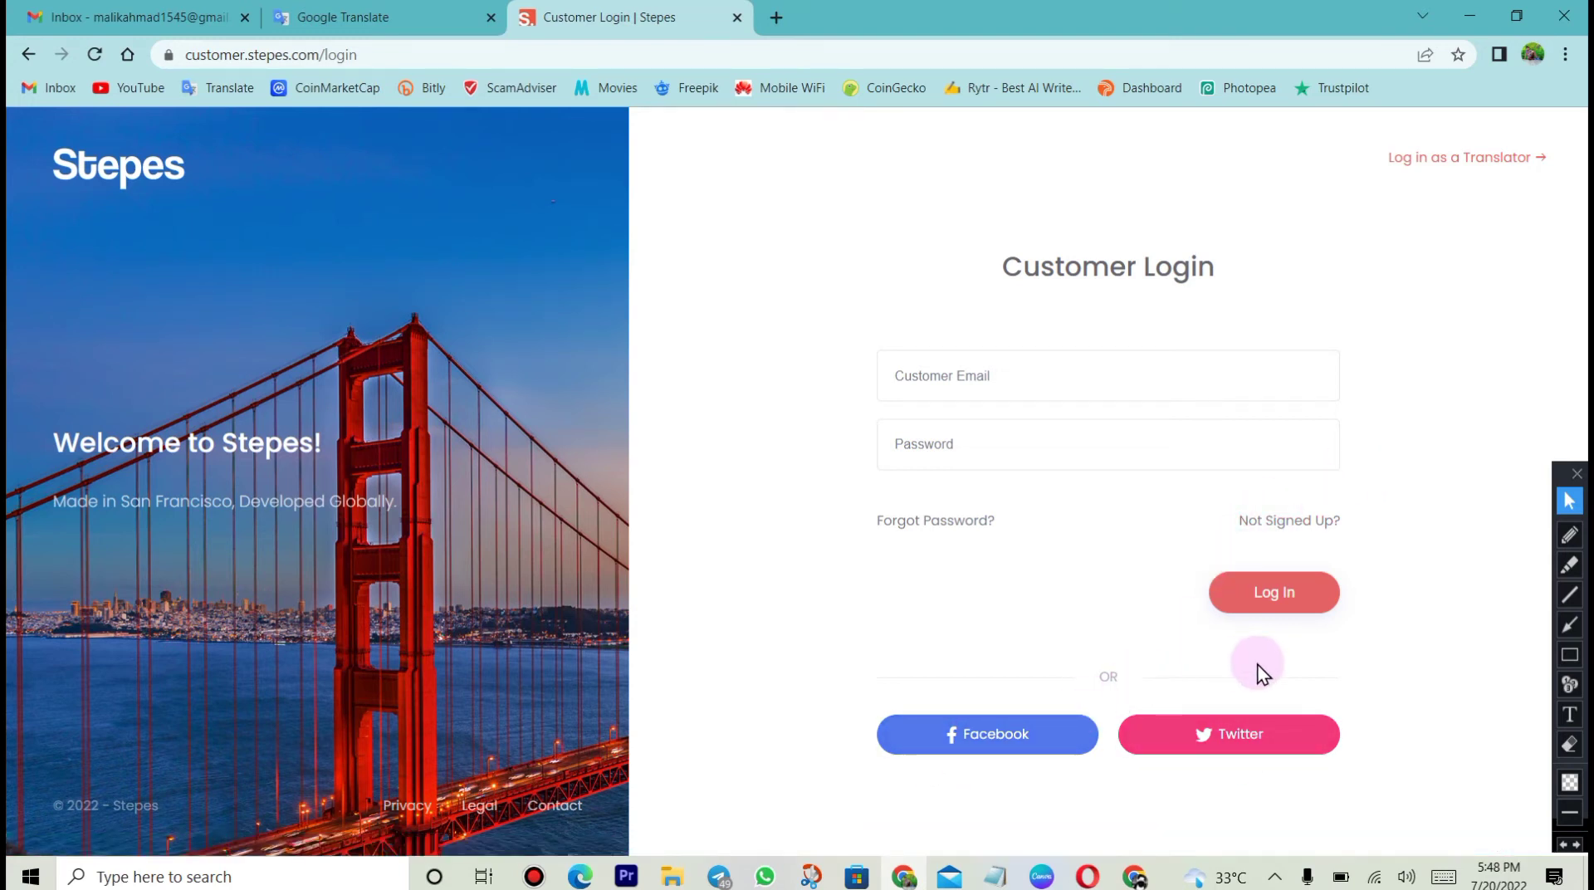
- Open the sign-up form and fill in the user's first name, last name and work e-mail
left_click(1297, 525)
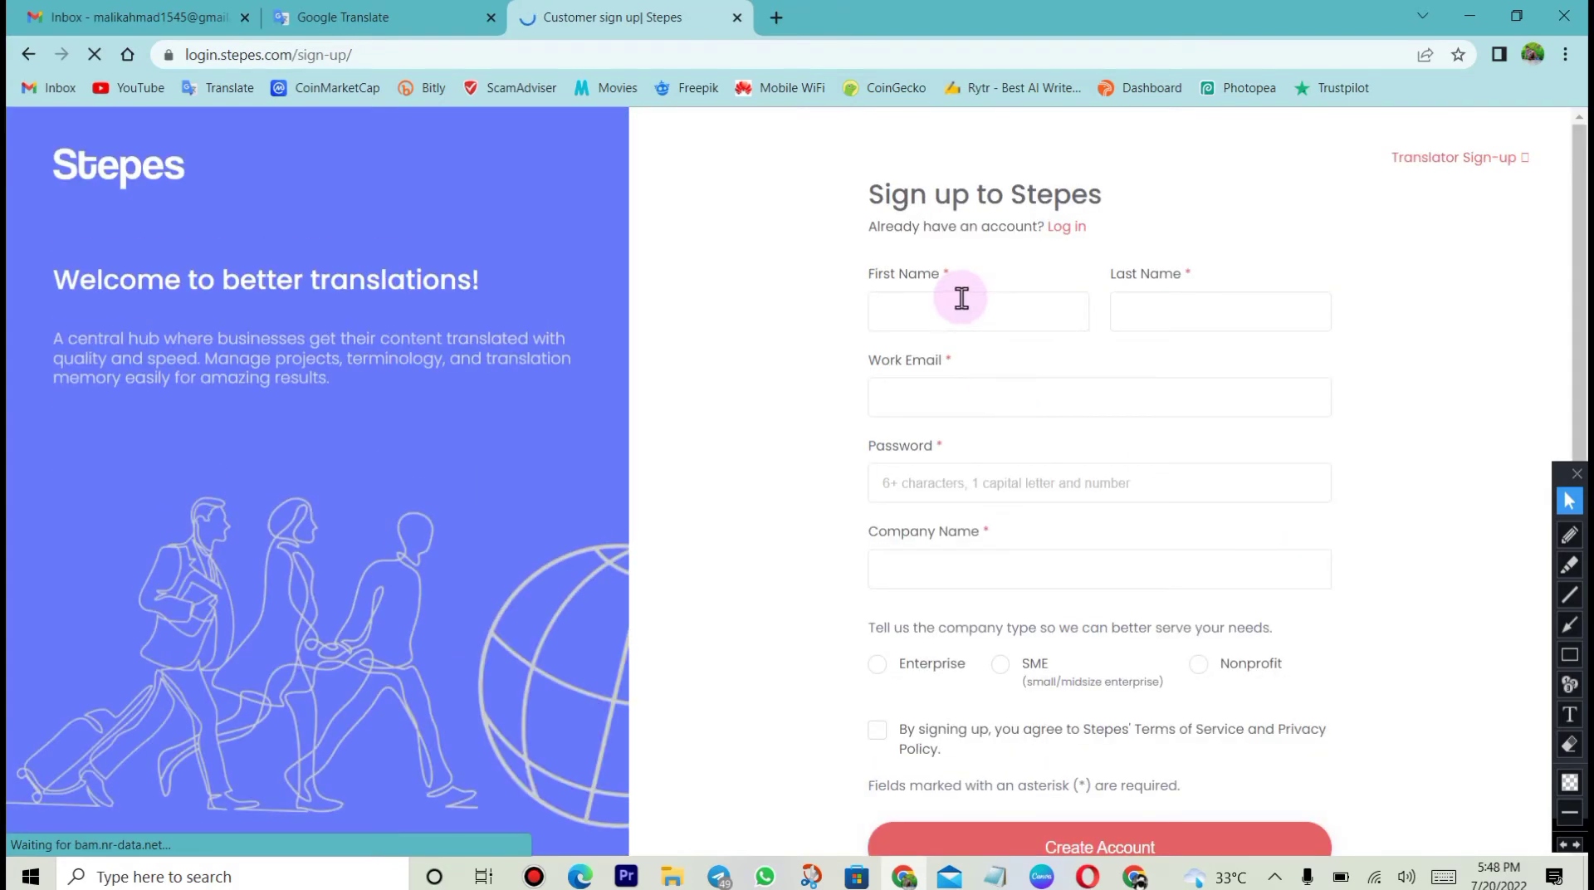
left_click(957, 308)
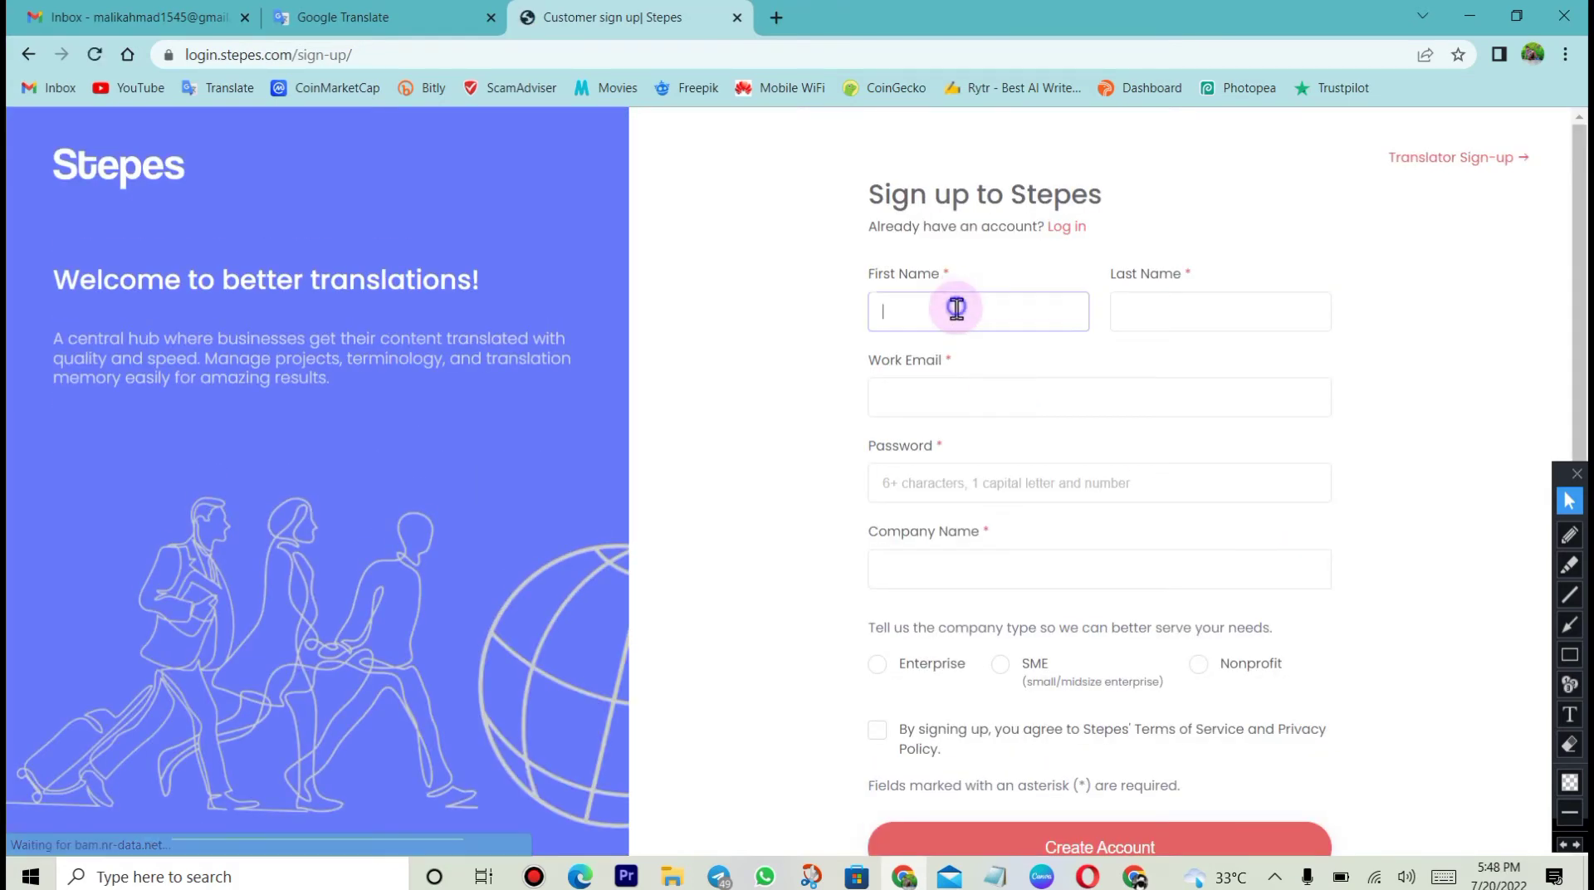
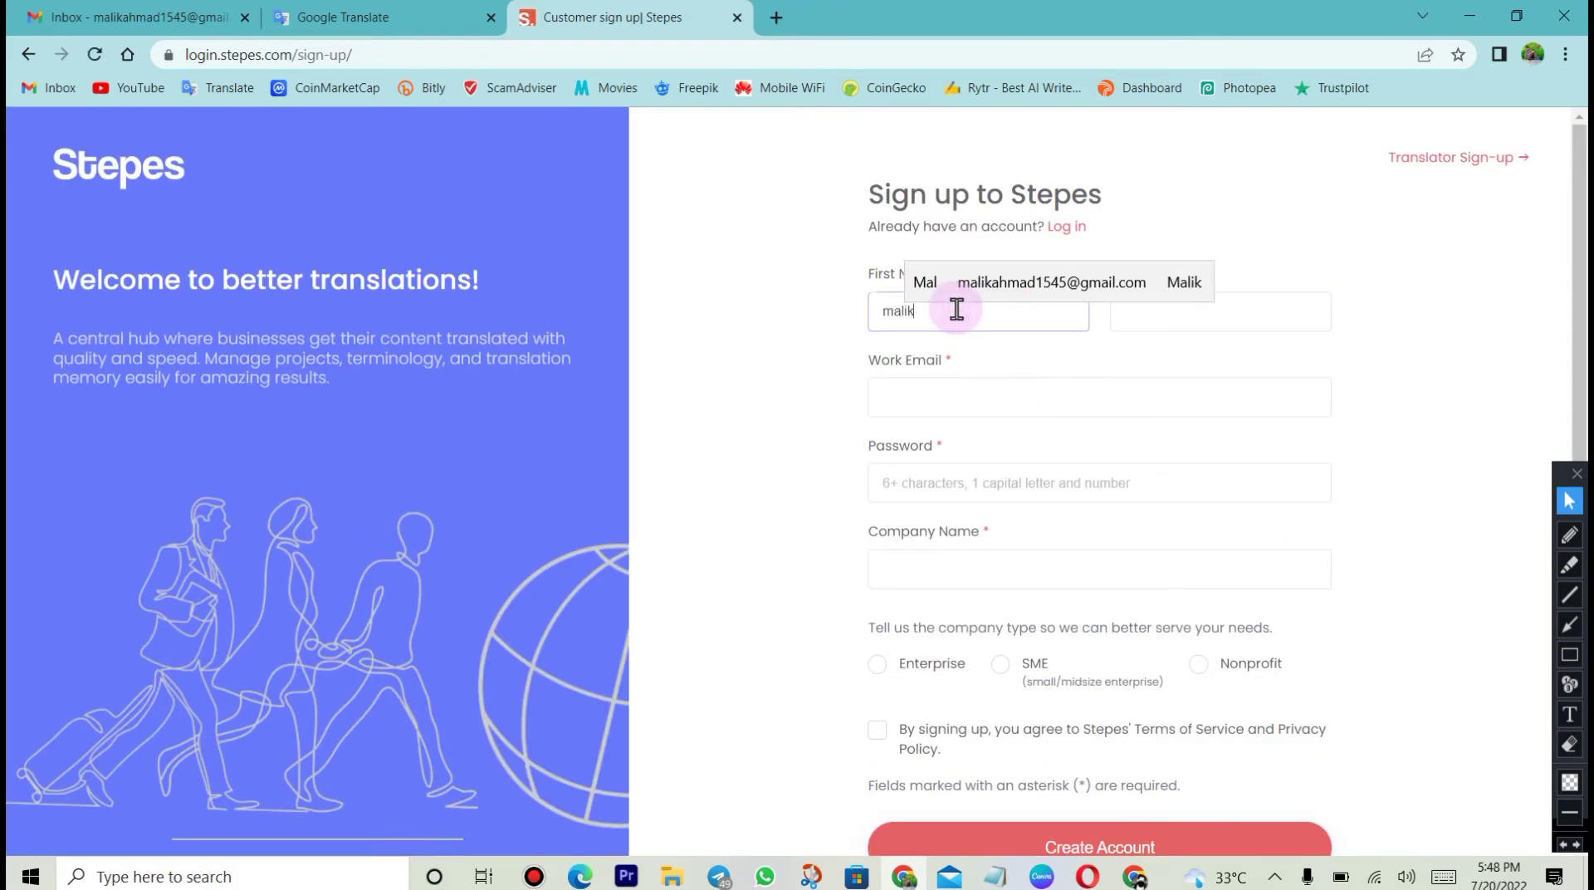
left_click(1138, 310)
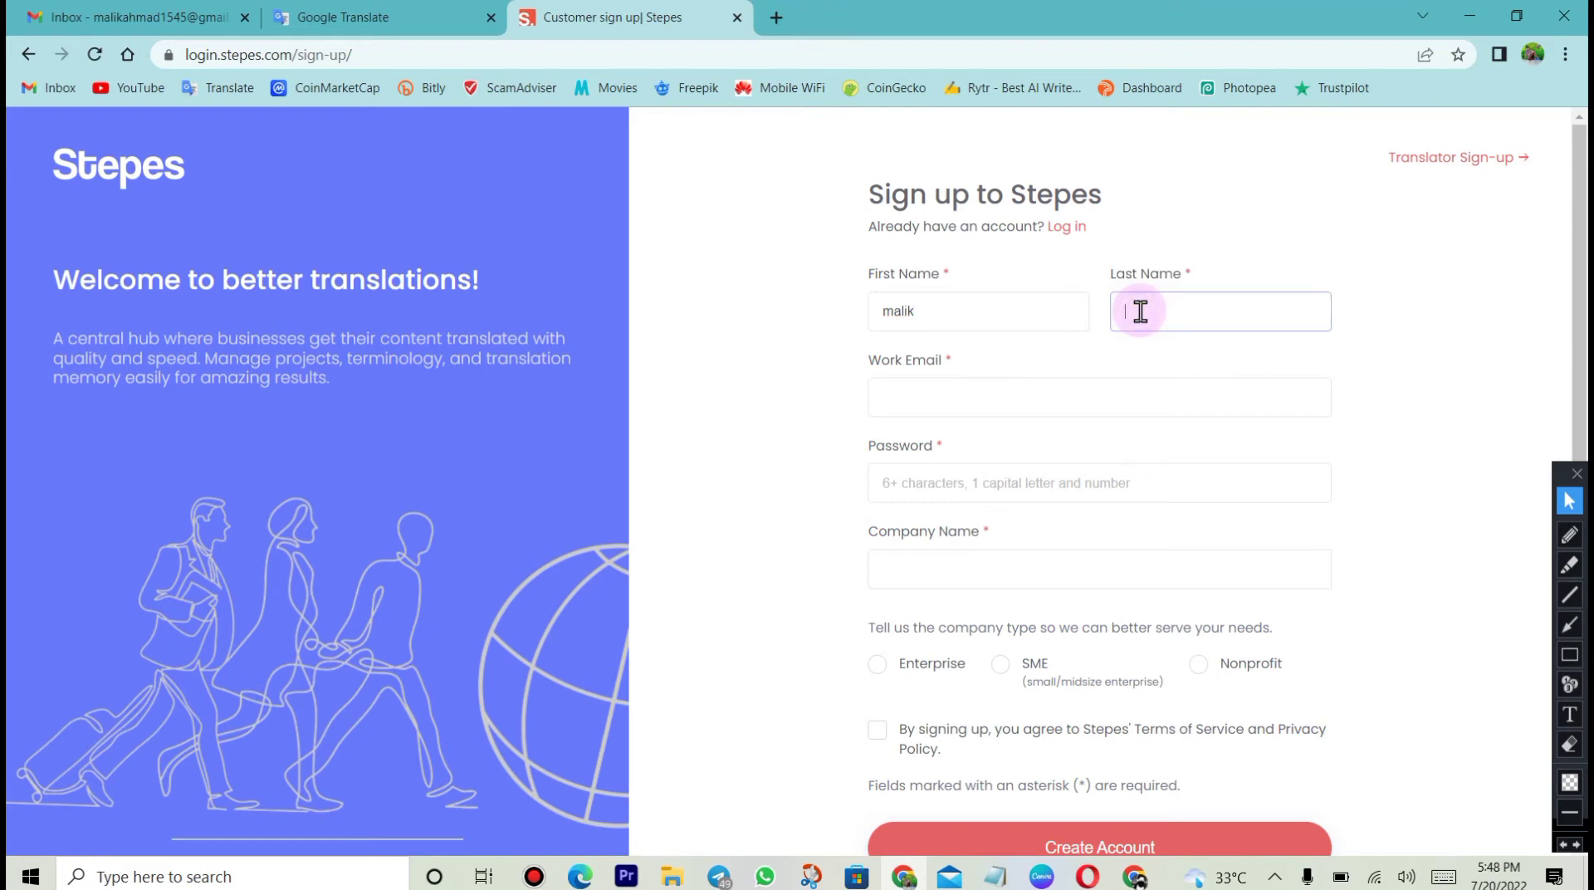
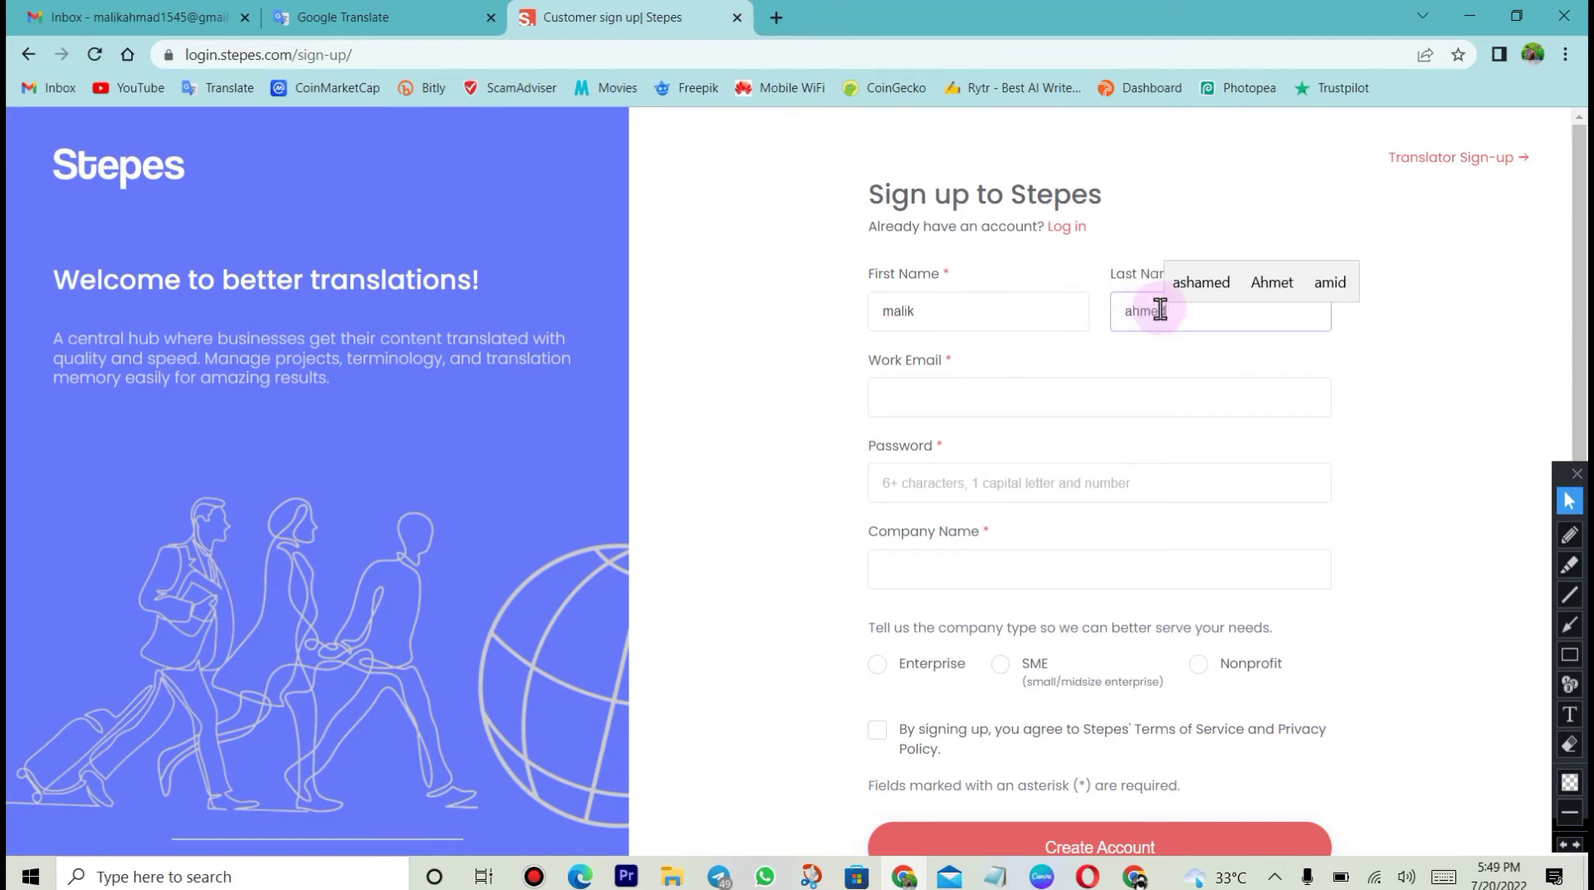
left_click(1282, 296)
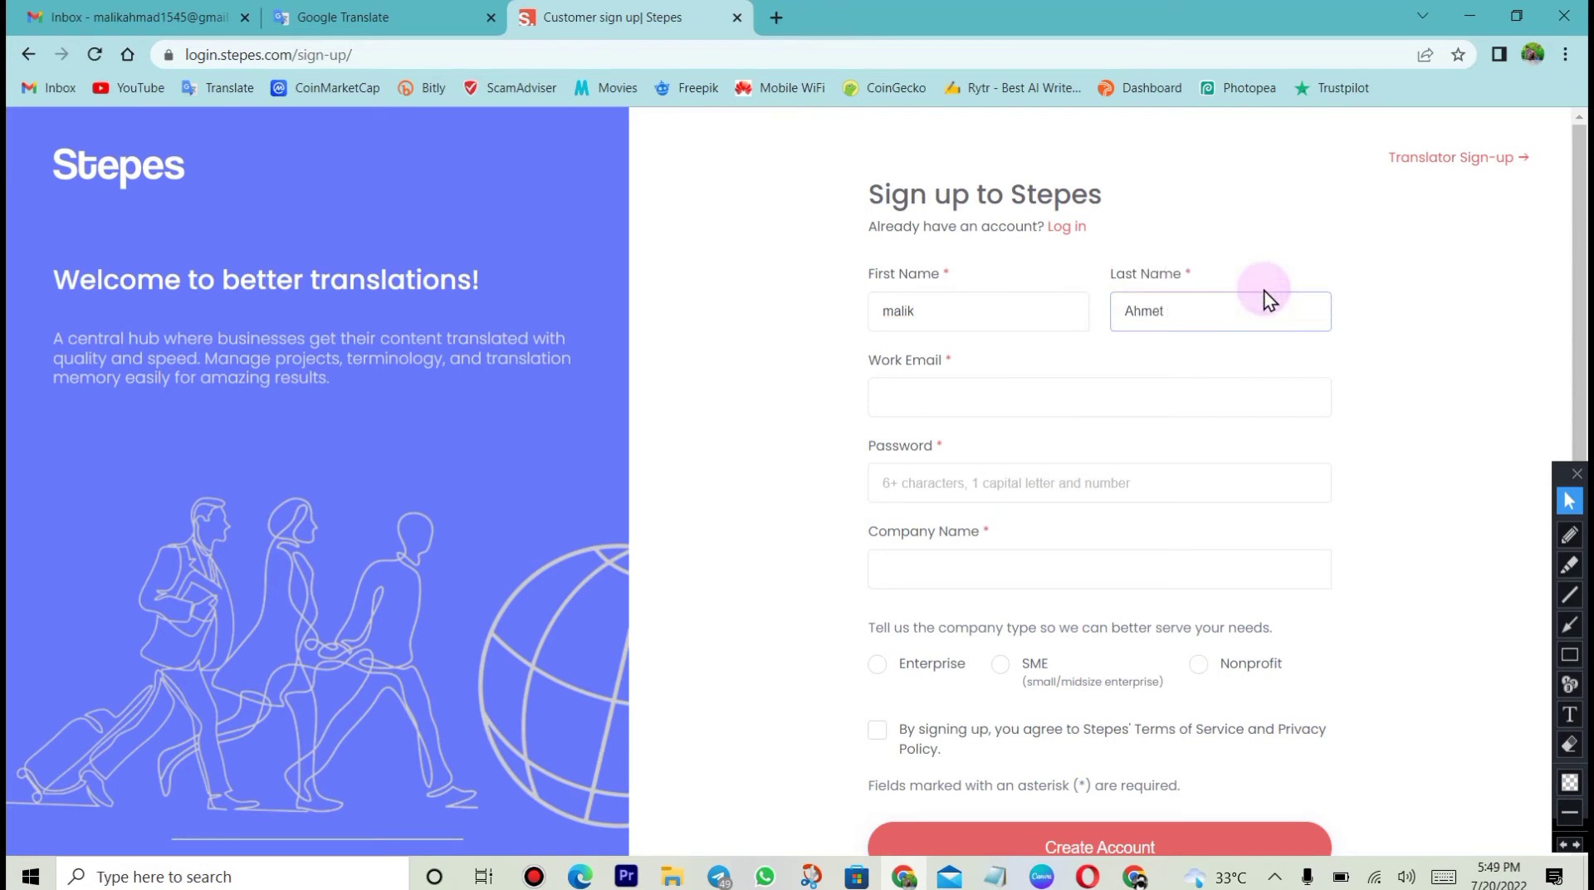
key("BackSpace")
type("d")
left_click(1069, 399)
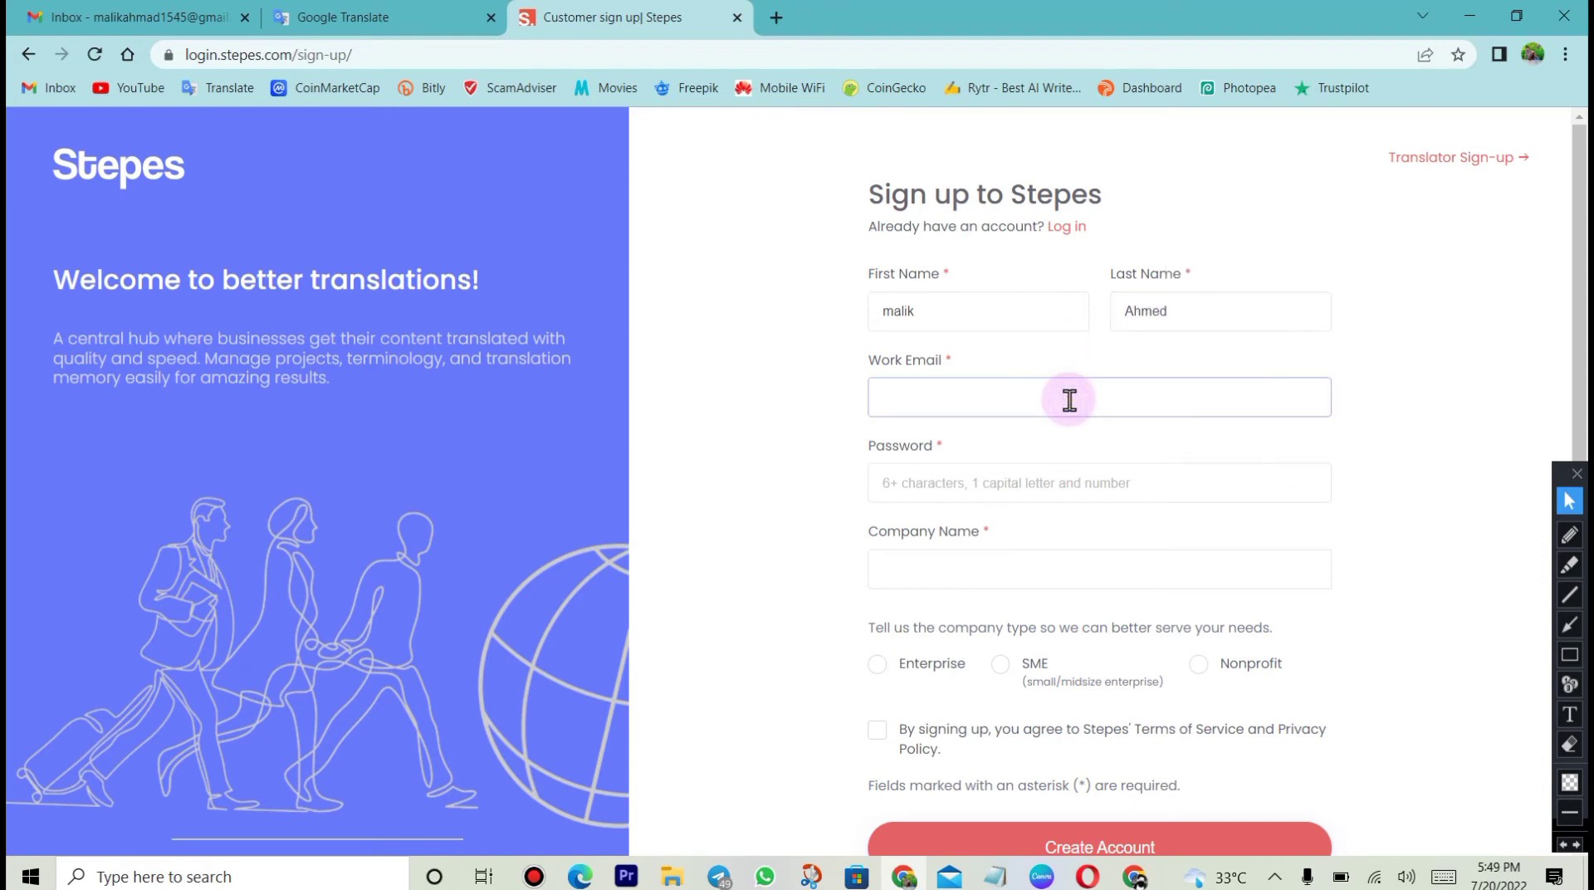
type("Malik")
left_click(1068, 375)
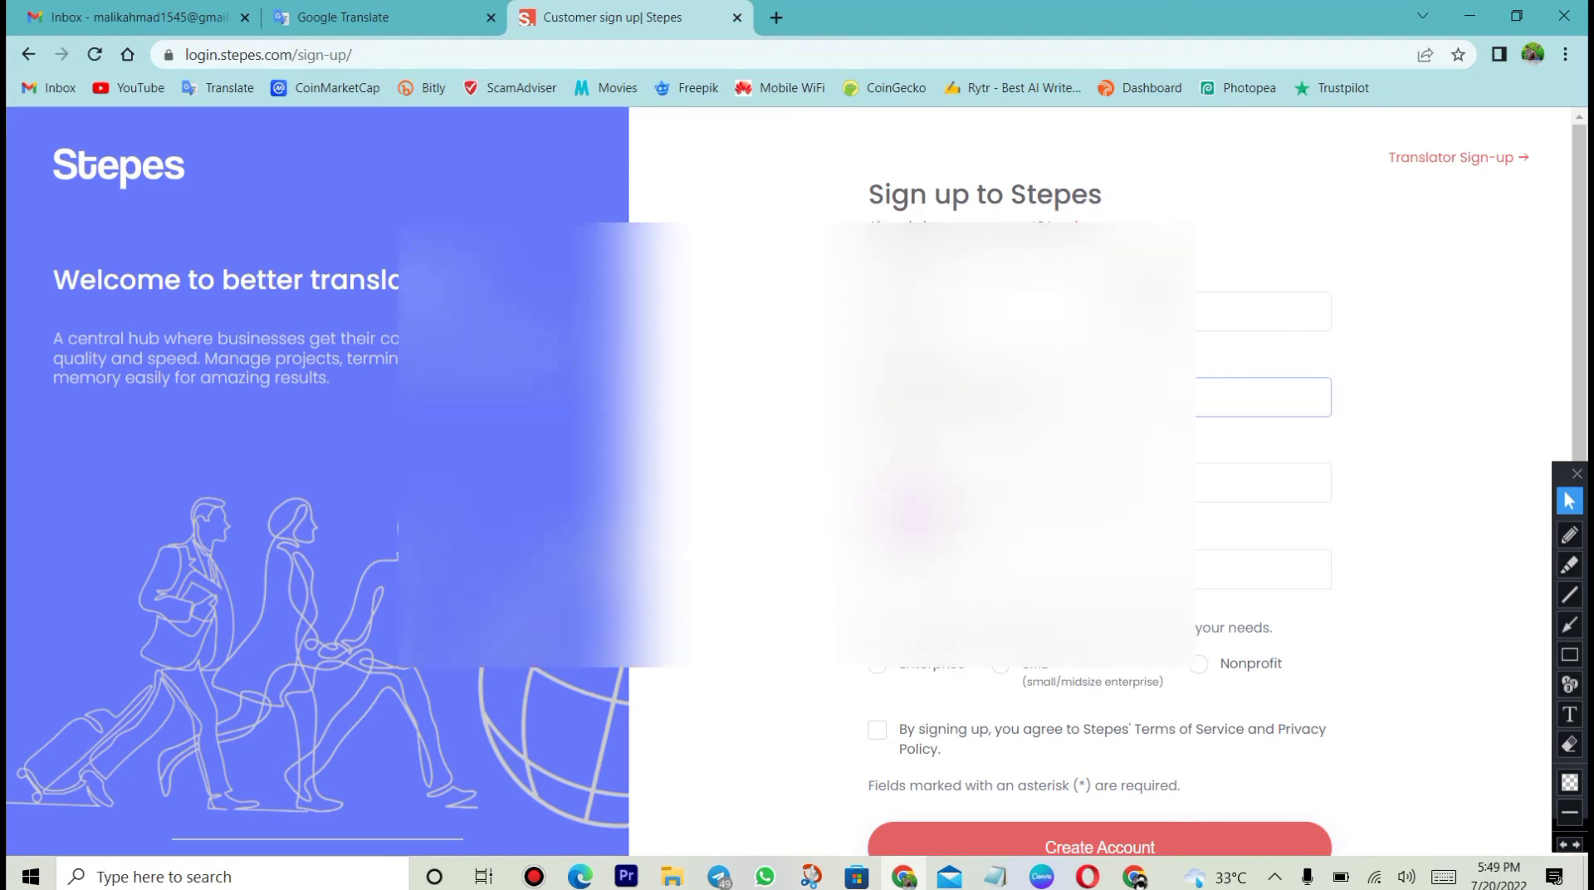
- Enter the account password
left_click(917, 469)
type("a")
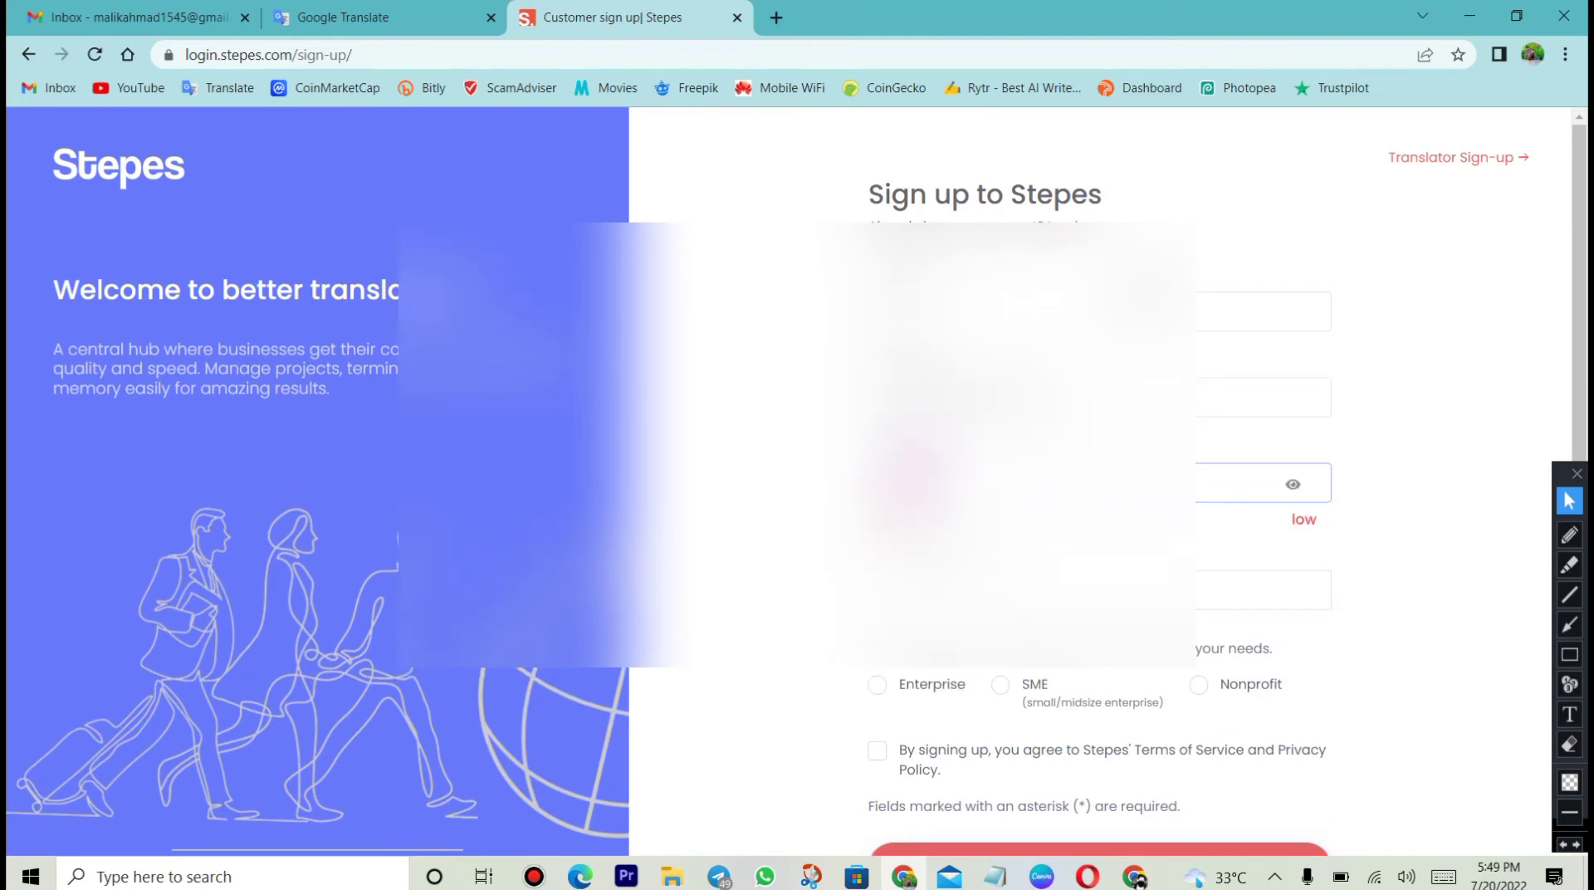
key("BackSpace")
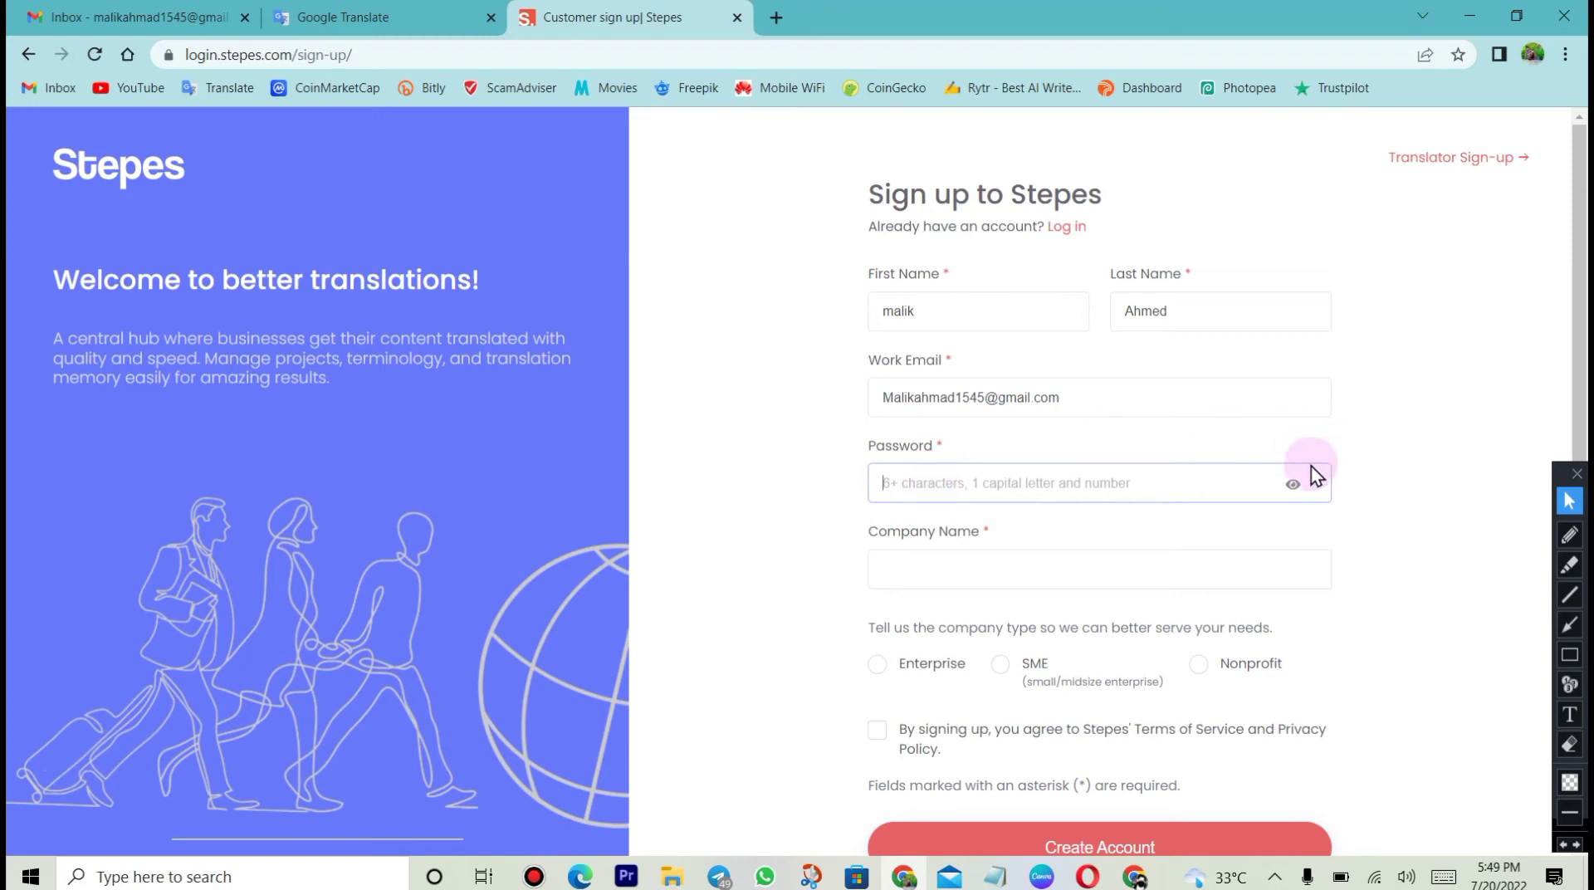
left_click(1122, 487)
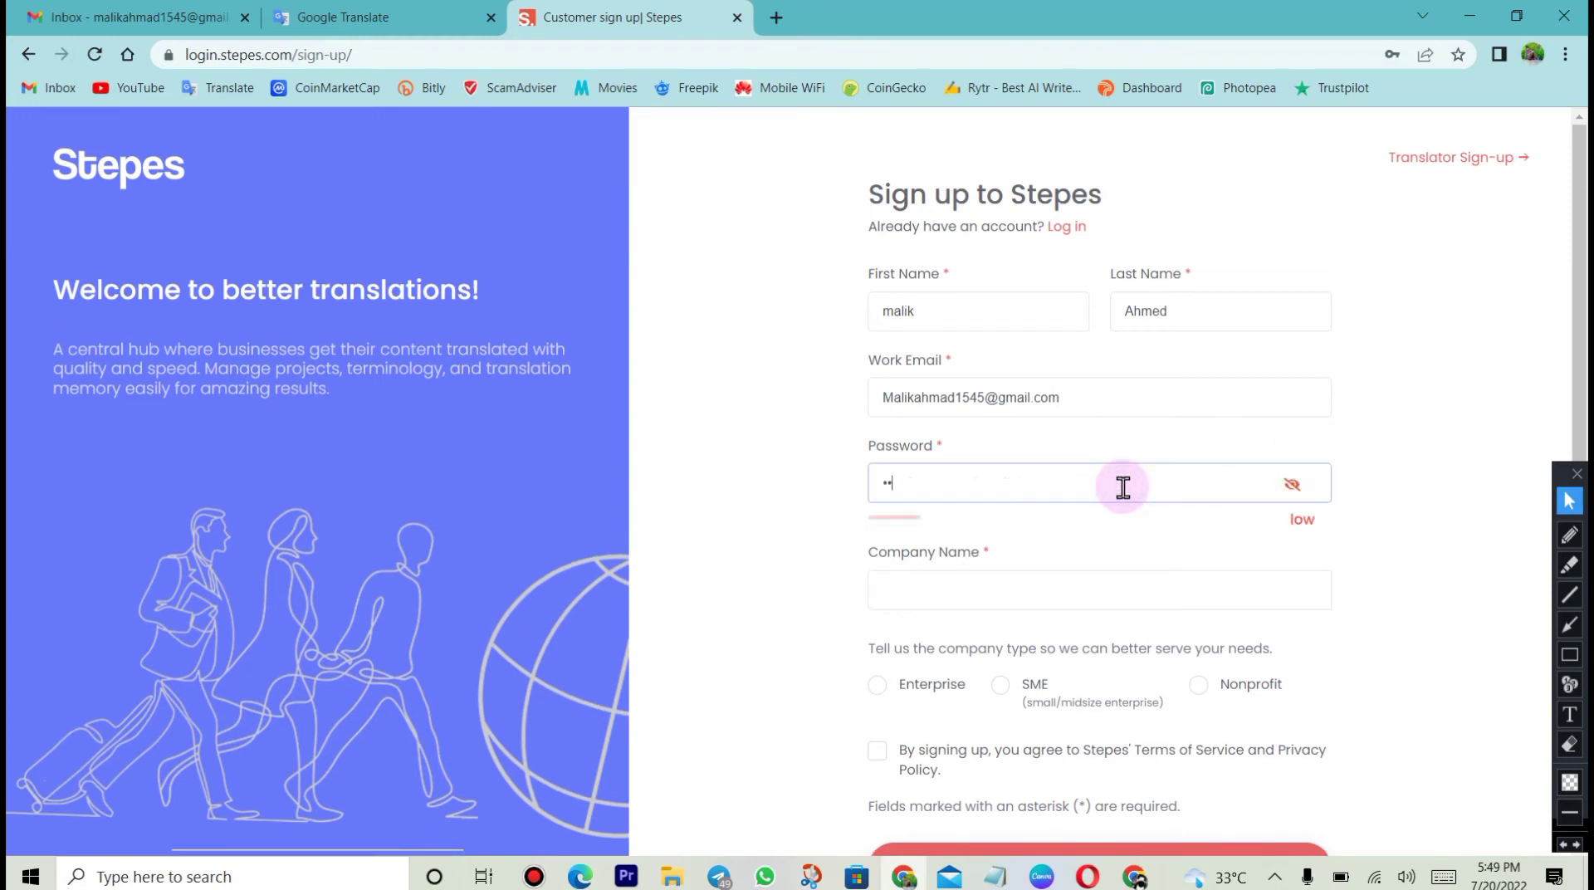
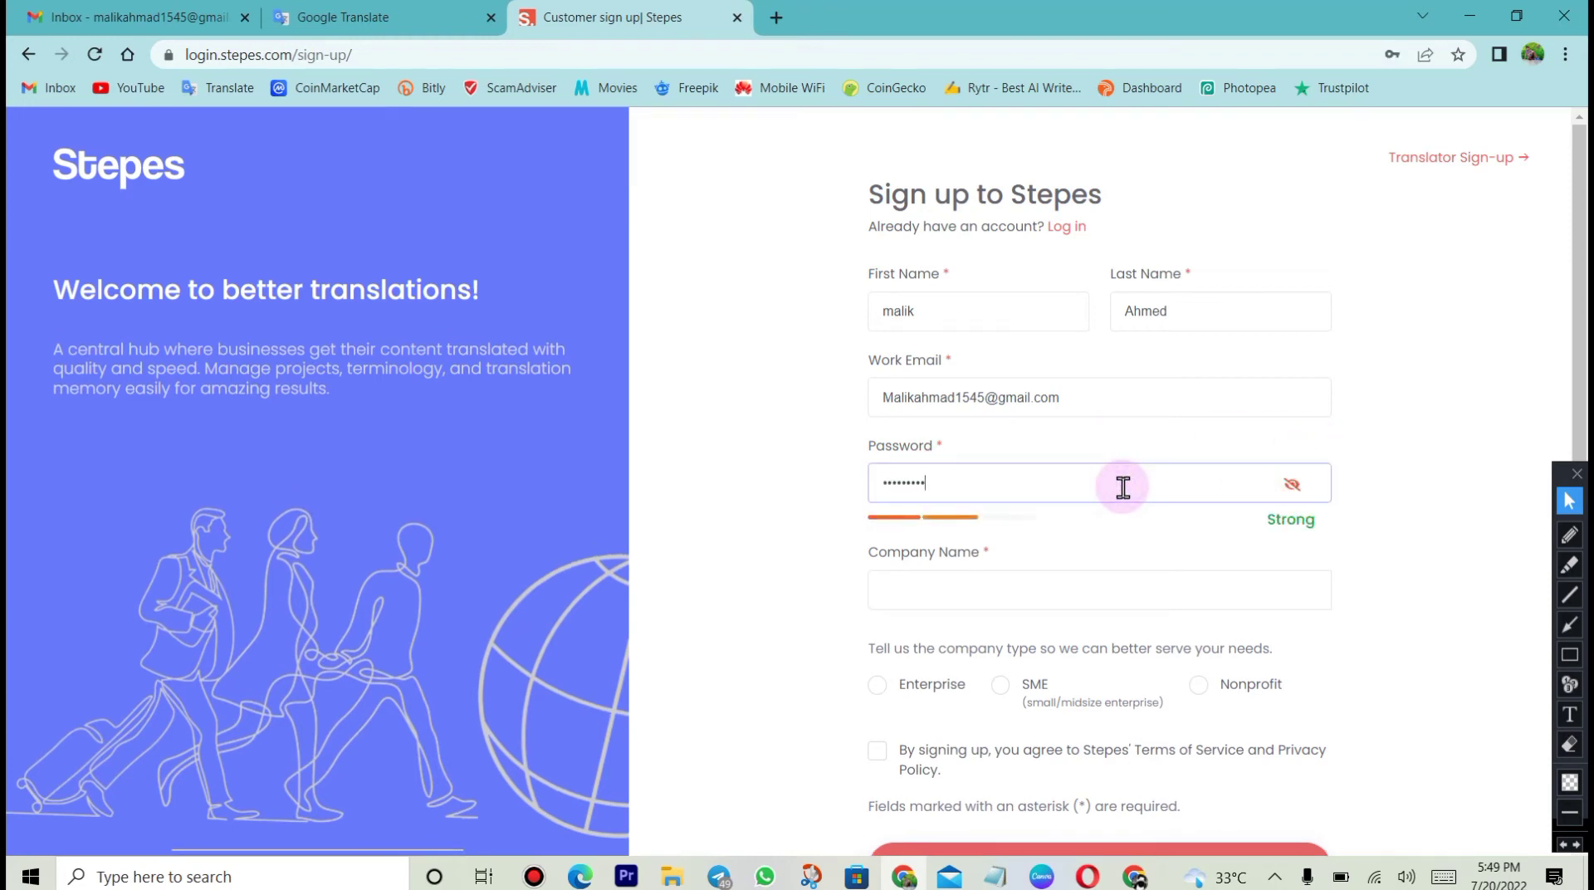
- Set company Mooti4u with Enterprise type, accept the terms, and create the account
left_click(1045, 579)
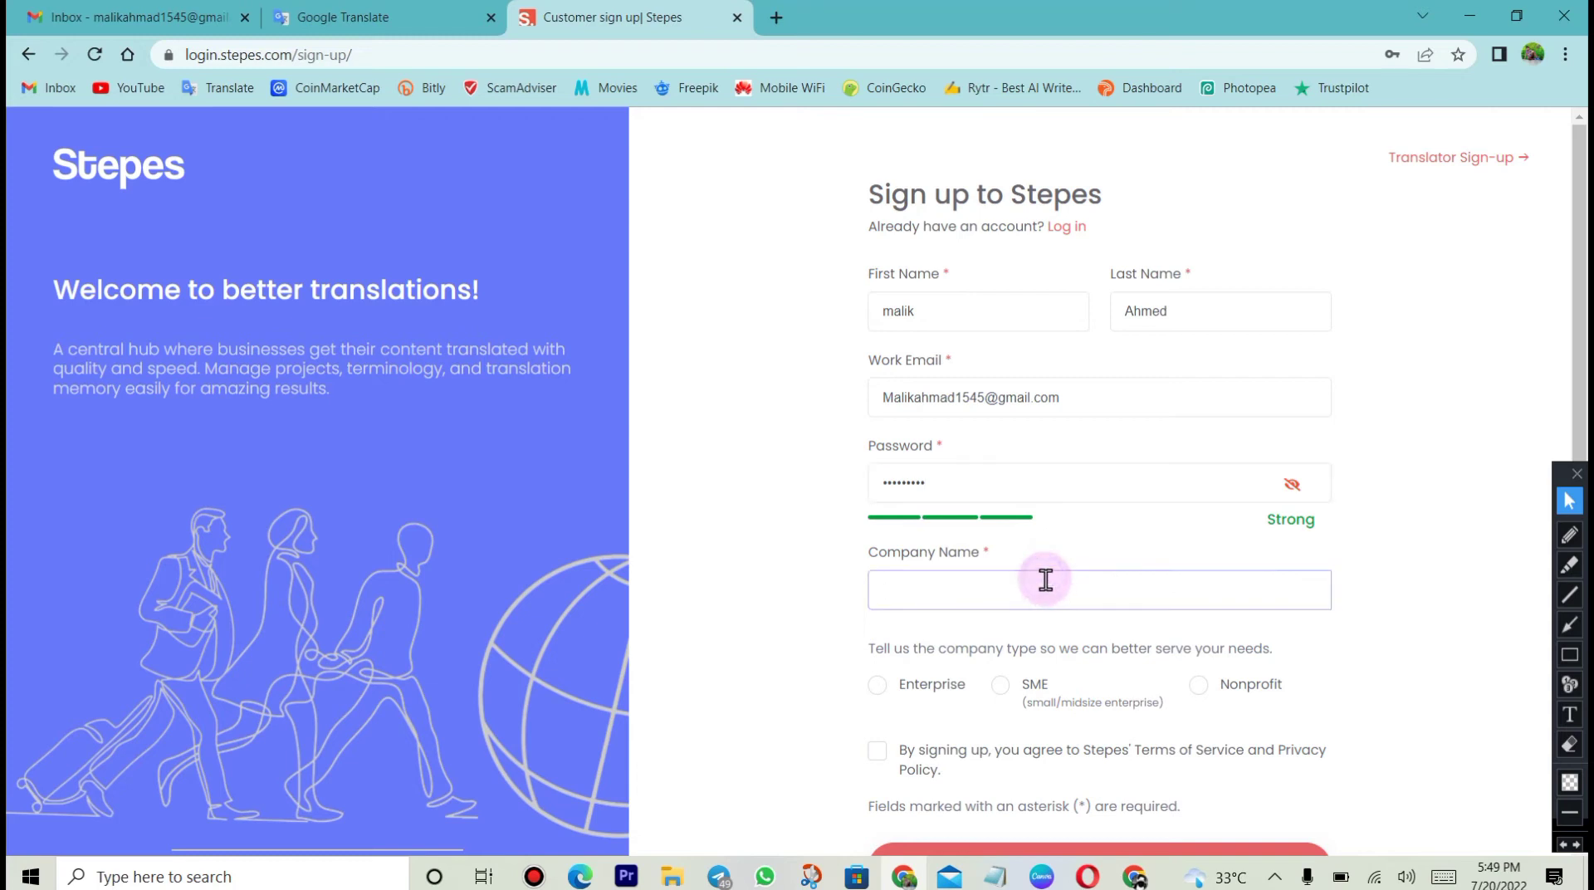
type("Mooti")
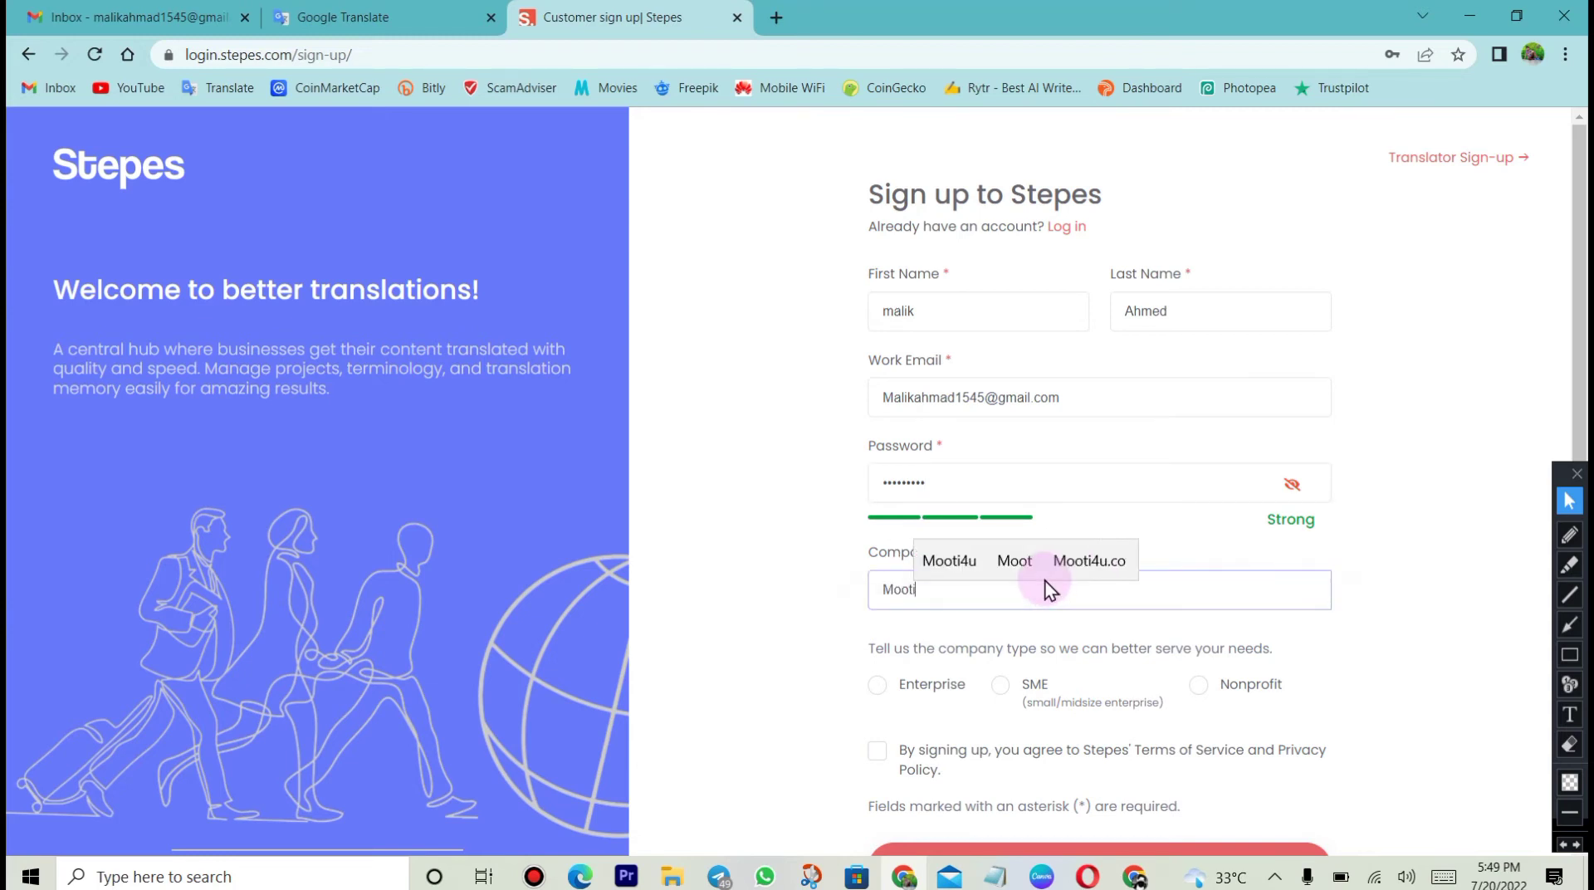
type("4u")
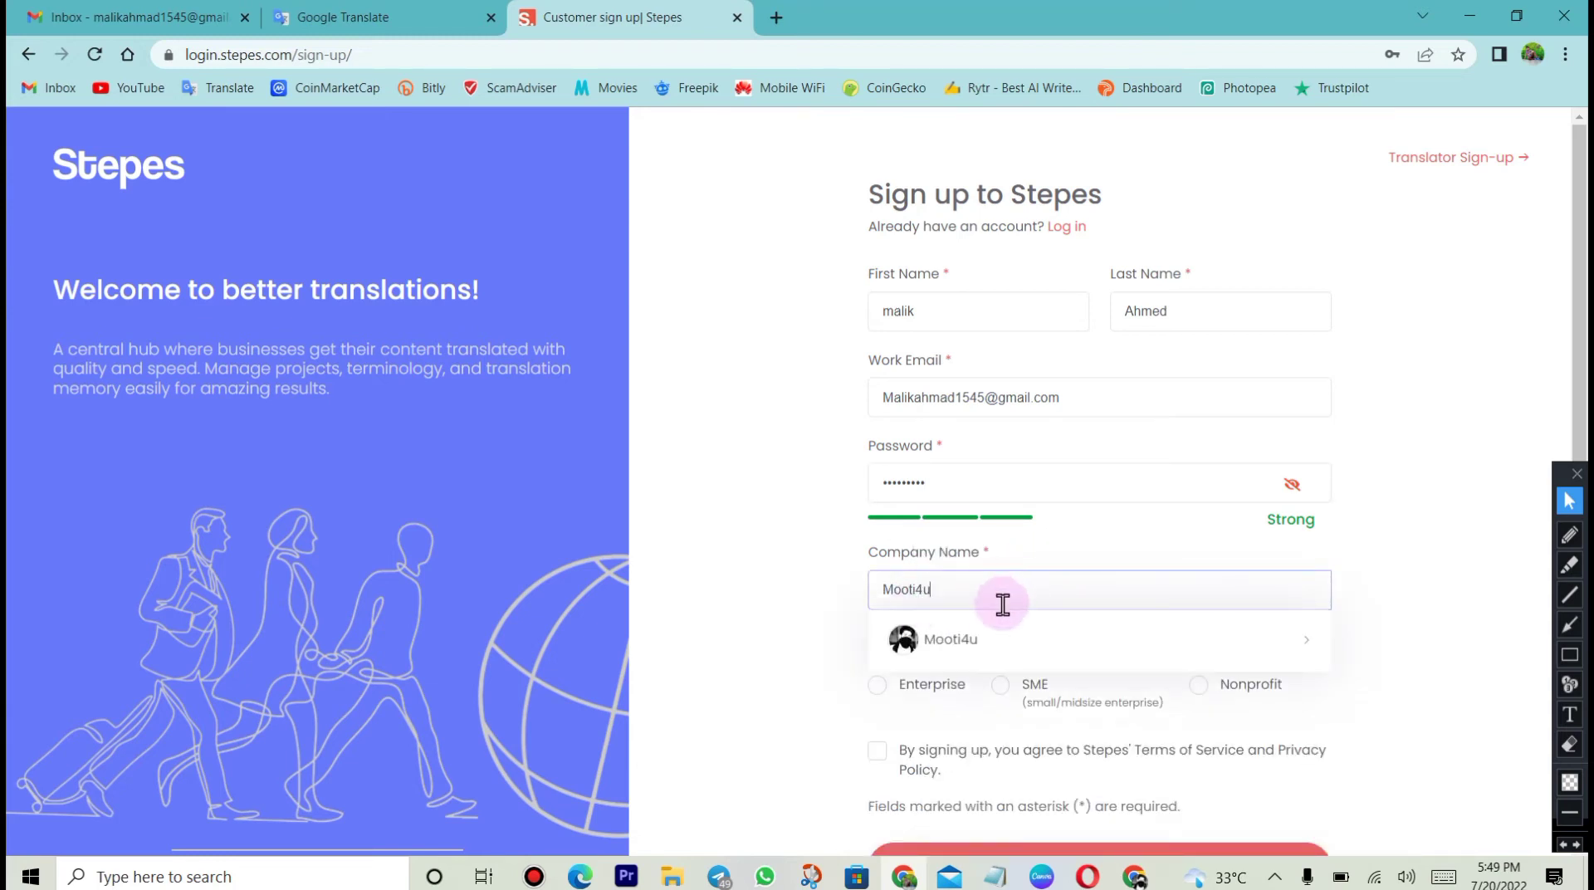
left_click(983, 633)
scroll(1013, 540, "down", 2)
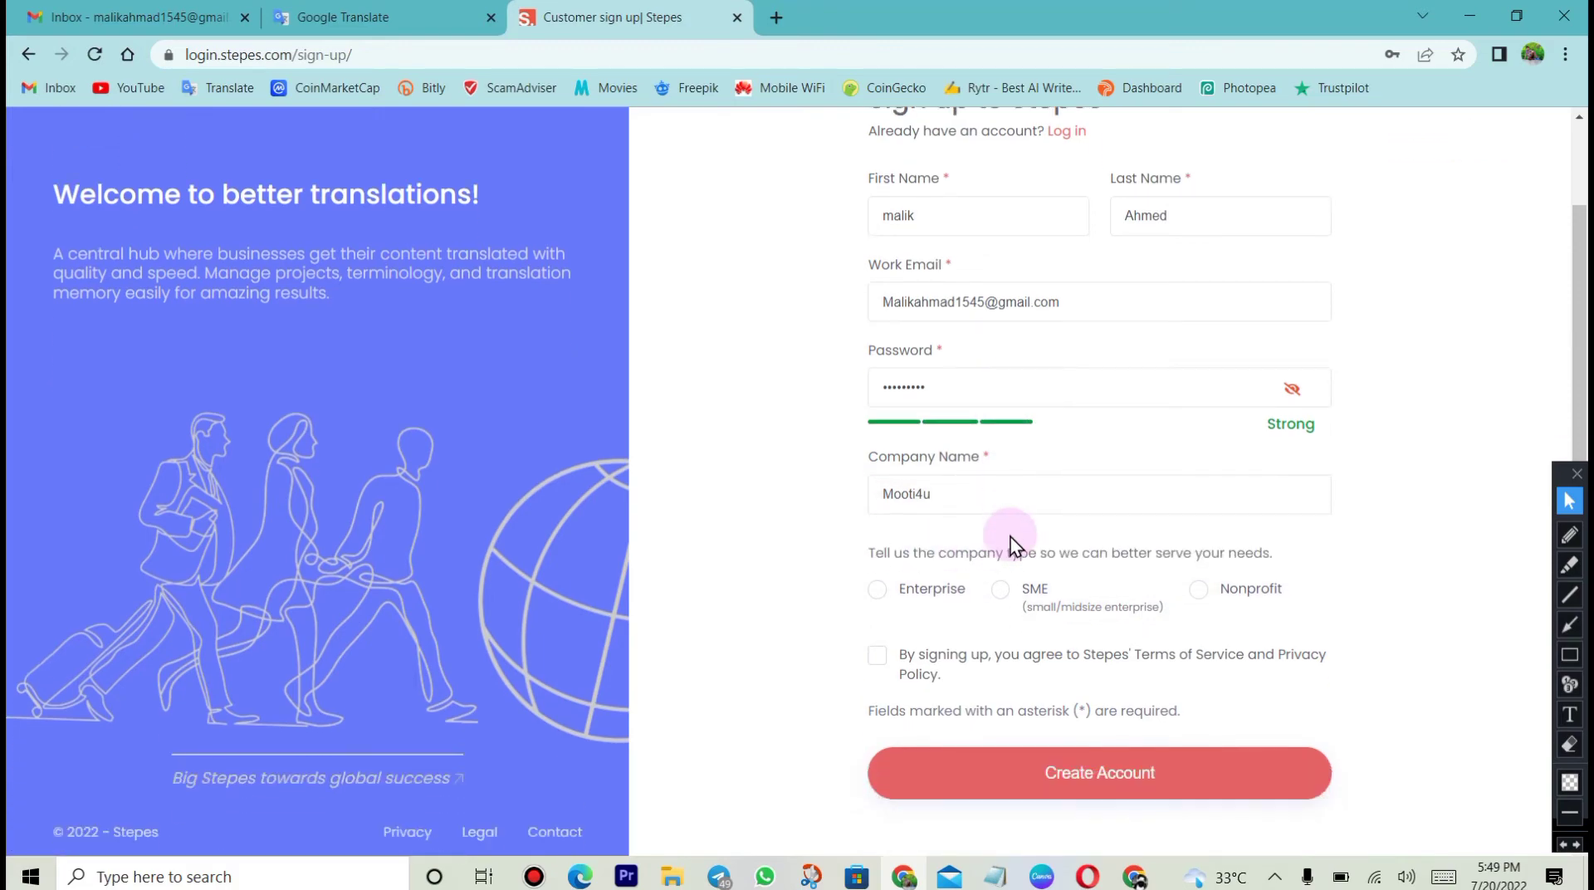
left_click(913, 590)
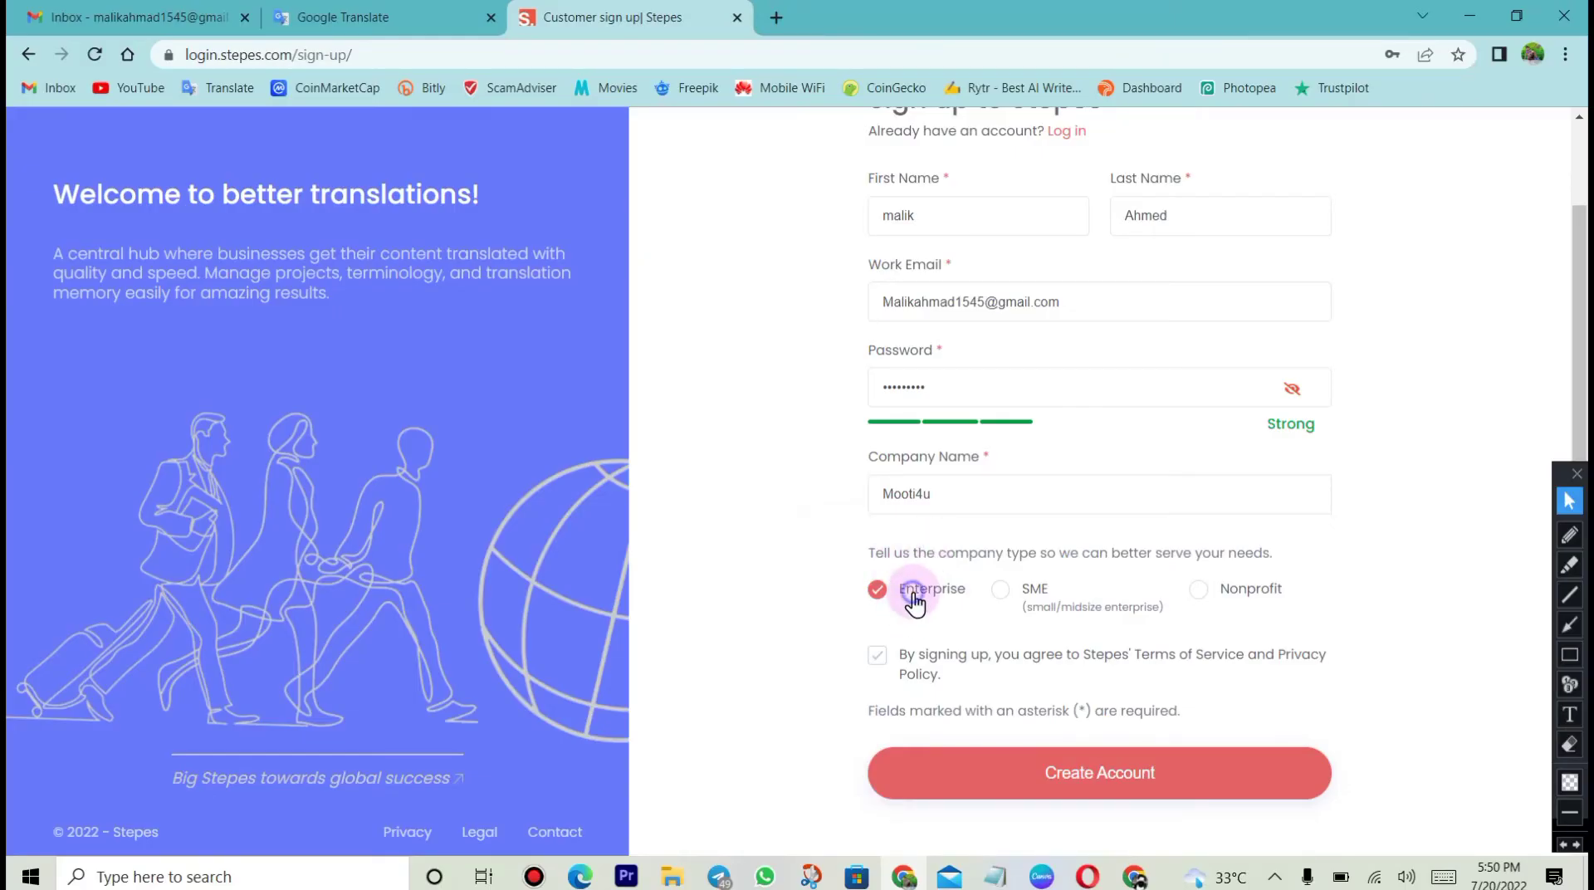
left_click(878, 656)
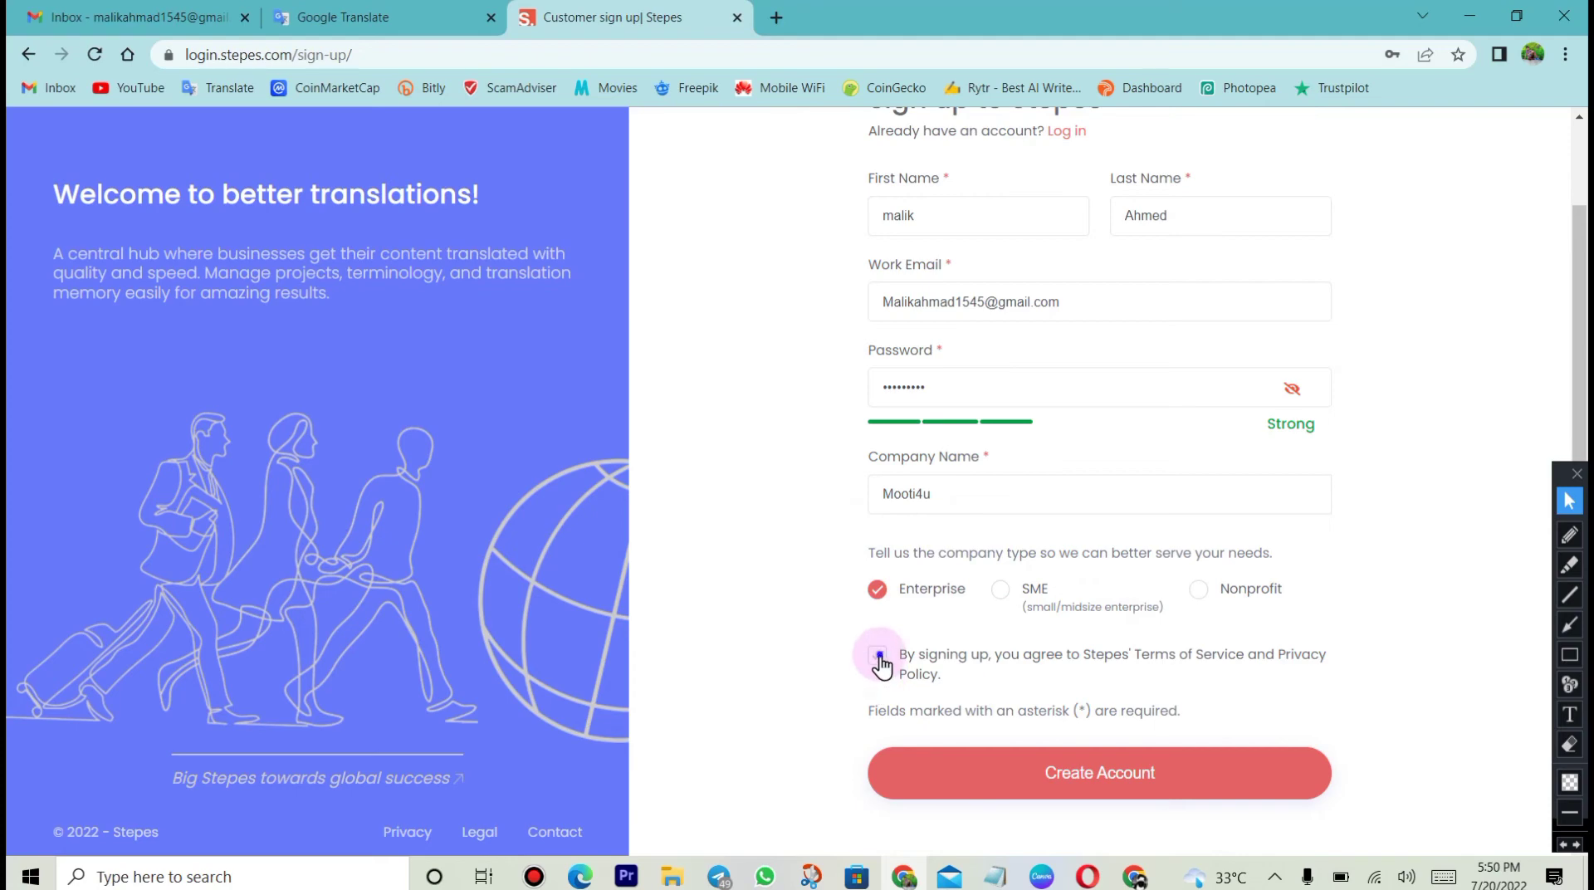
left_click(1110, 779)
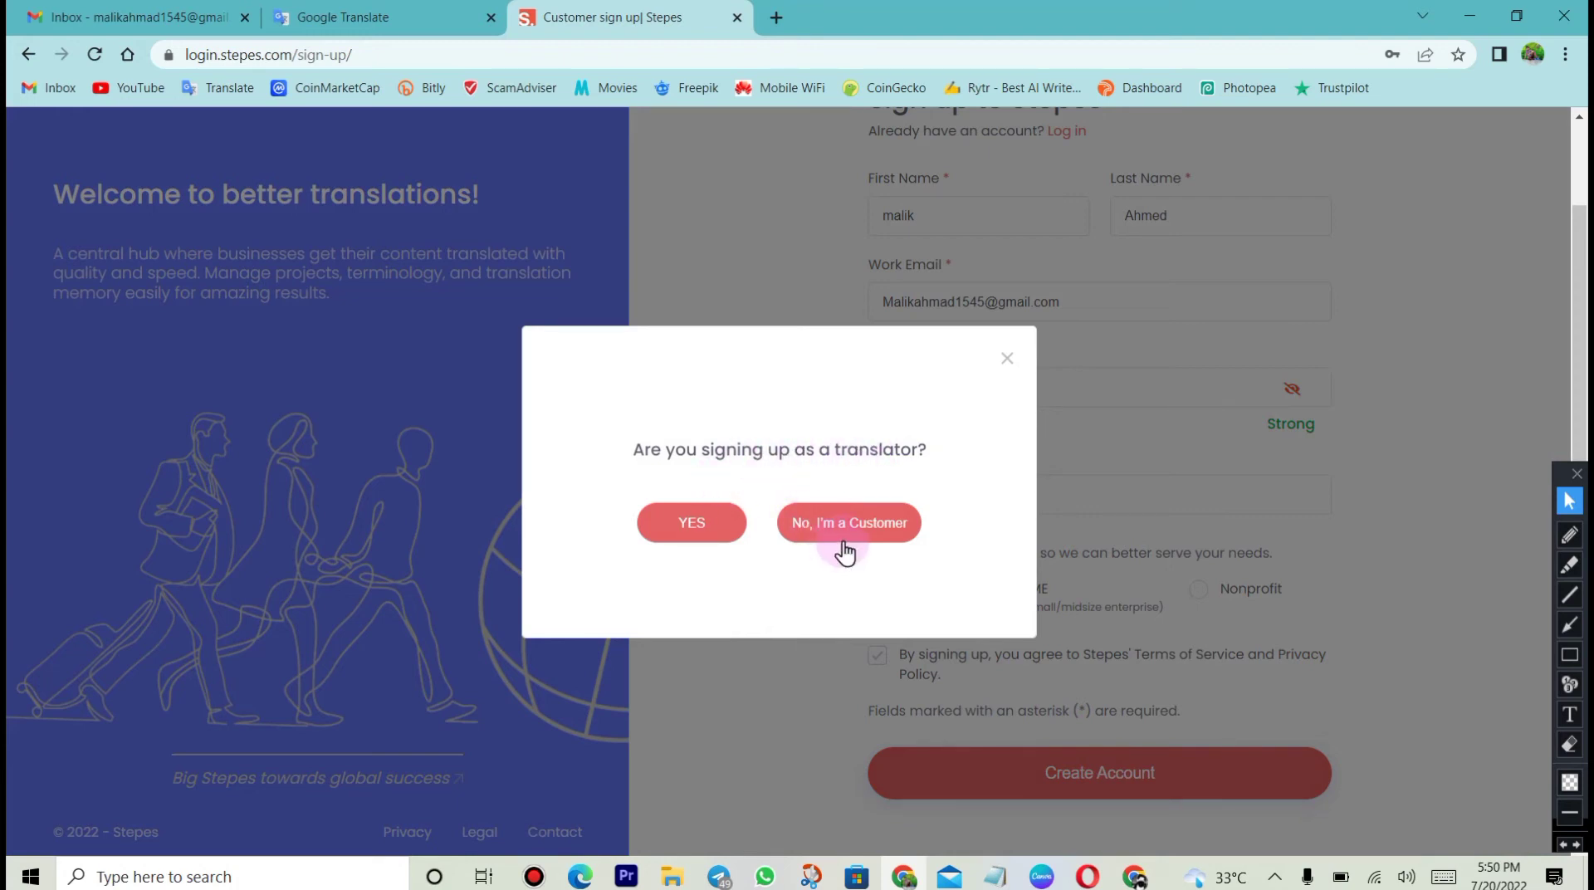
- Confirm translator sign-up, accept the Terms of Use, and continue to Profile Information
left_click(712, 533)
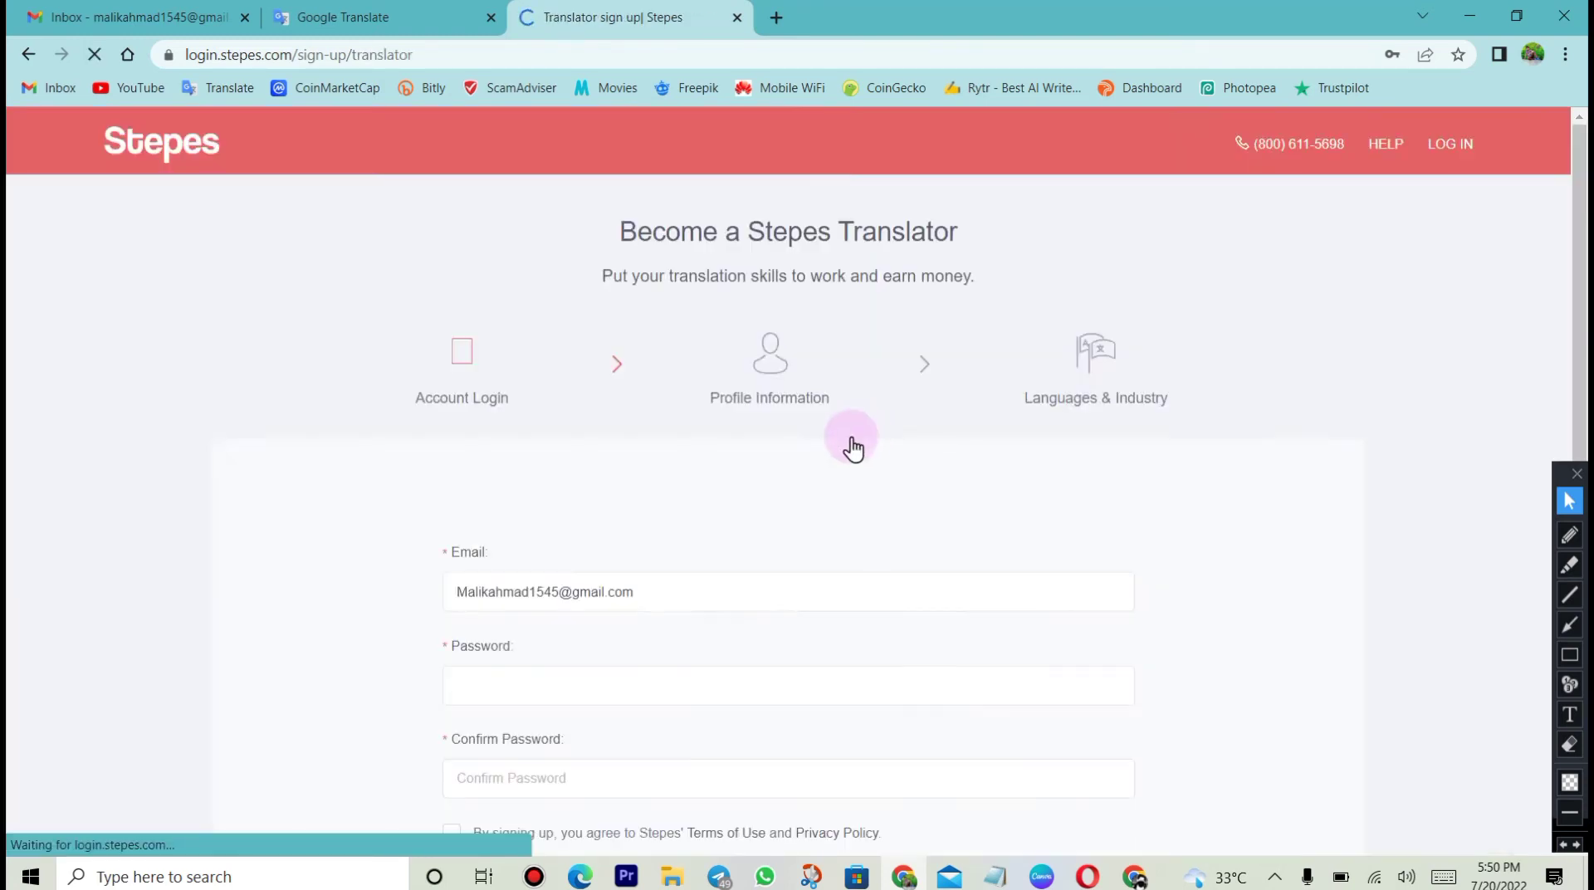
scroll(853, 449, "down", 2)
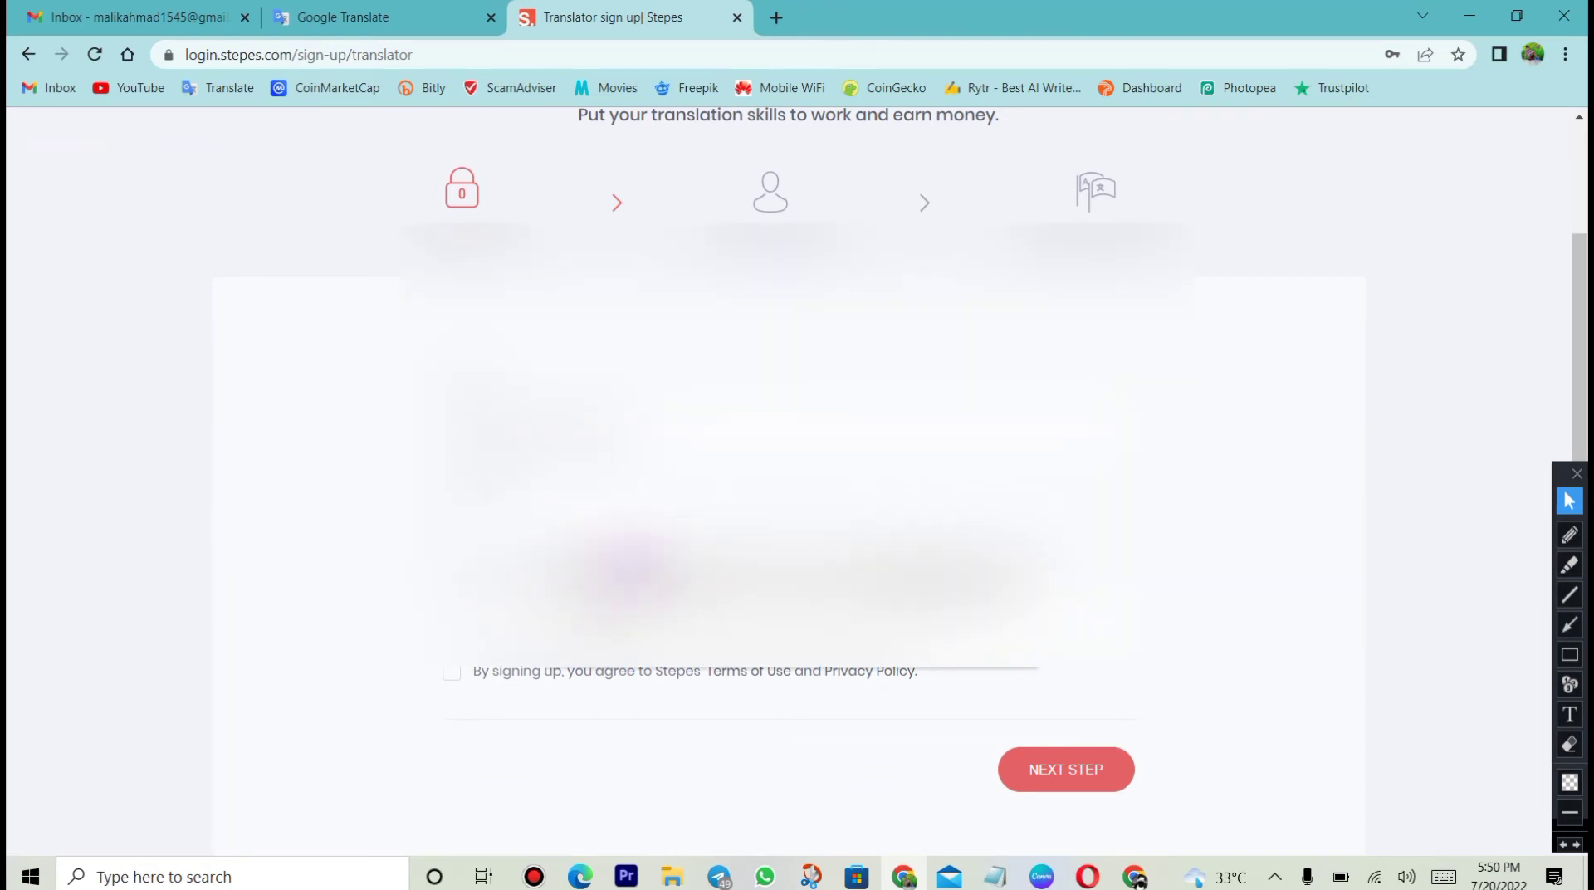
left_click(449, 692)
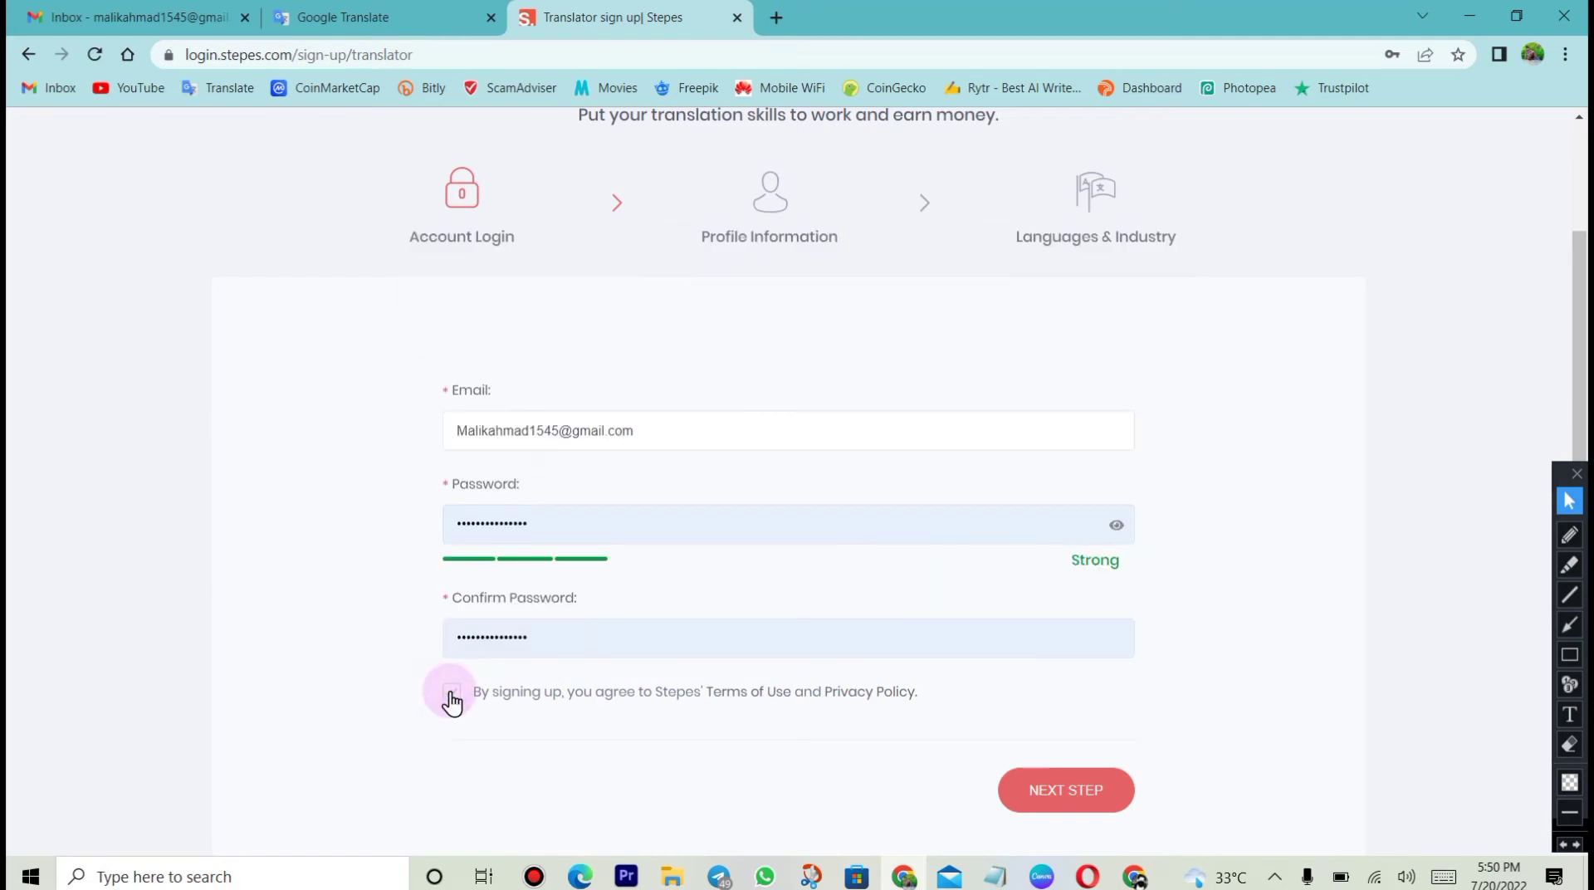
left_click(1055, 797)
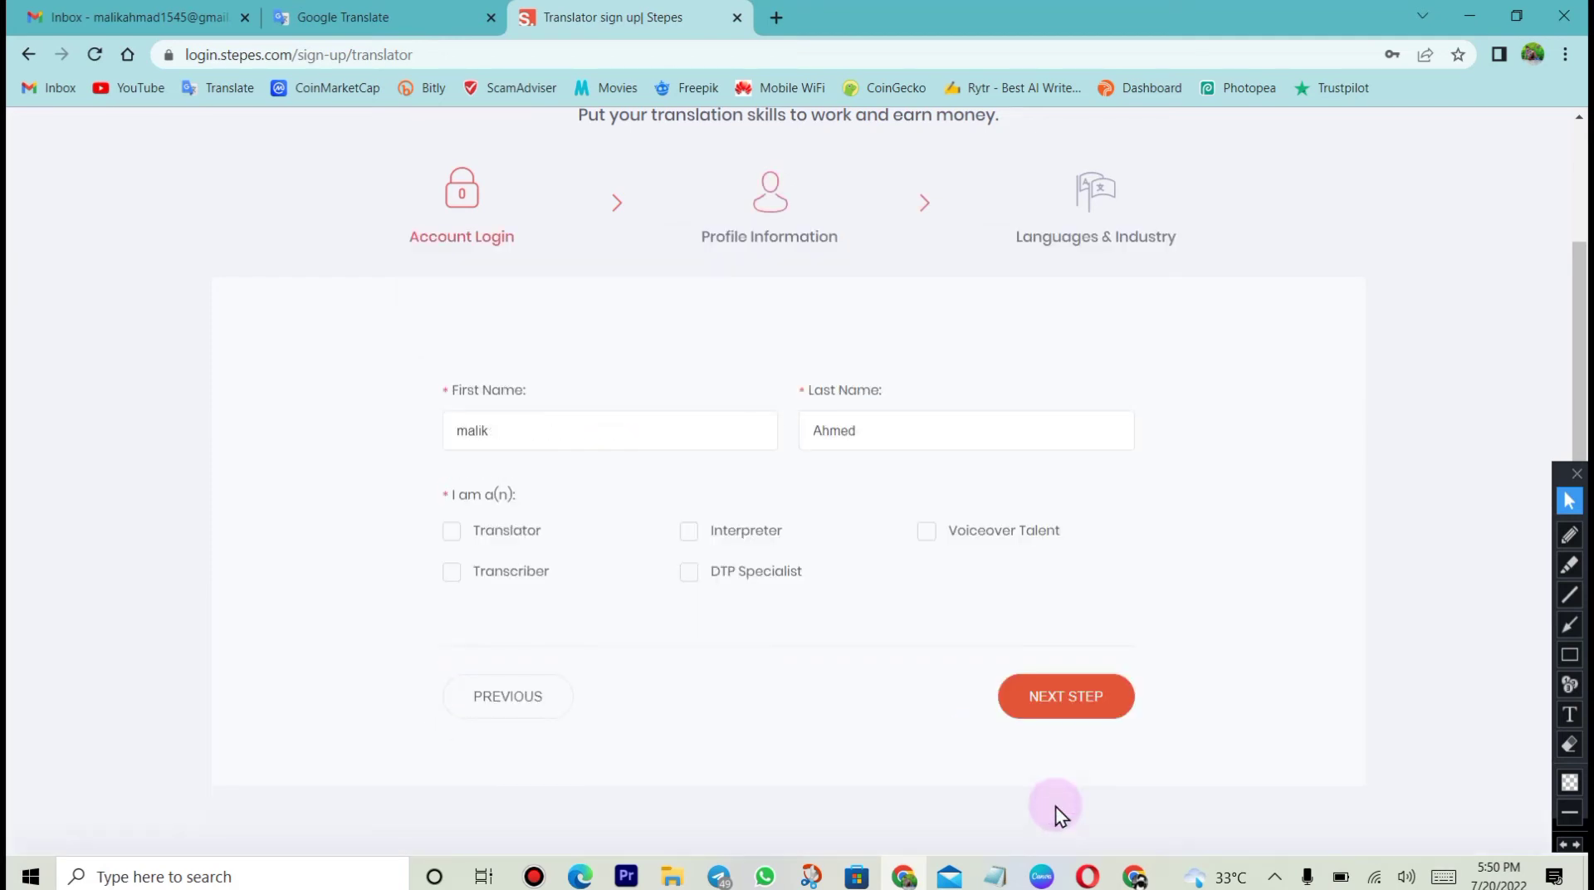
- Tick the Translator and Transcriber roles in the sign-up form
scroll(953, 651, "down", 2)
scroll(953, 651, "down", 1)
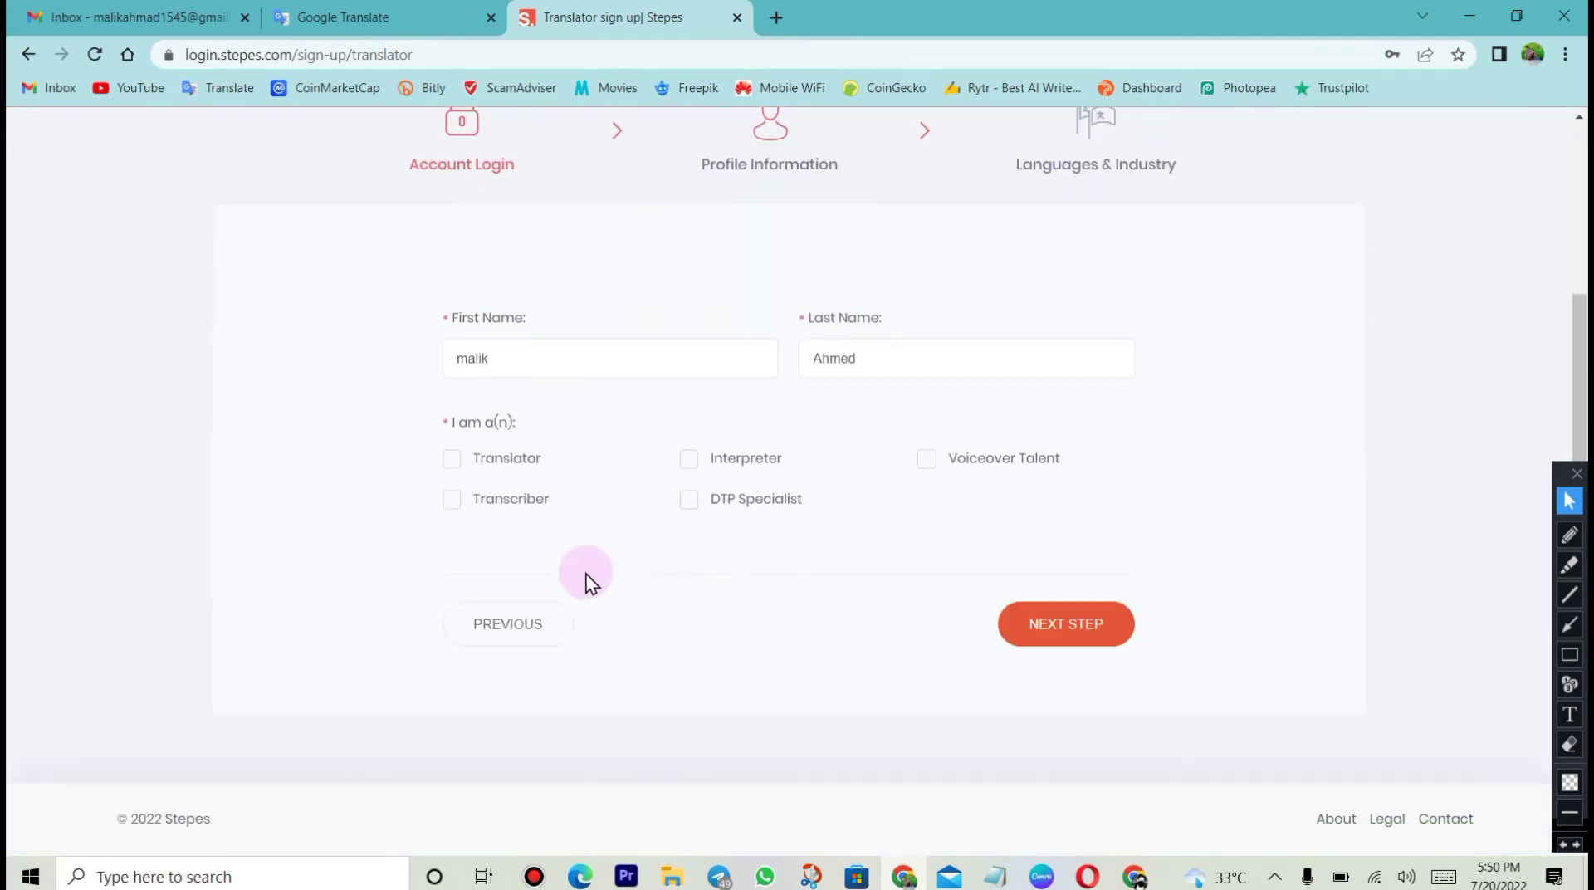
left_click(508, 459)
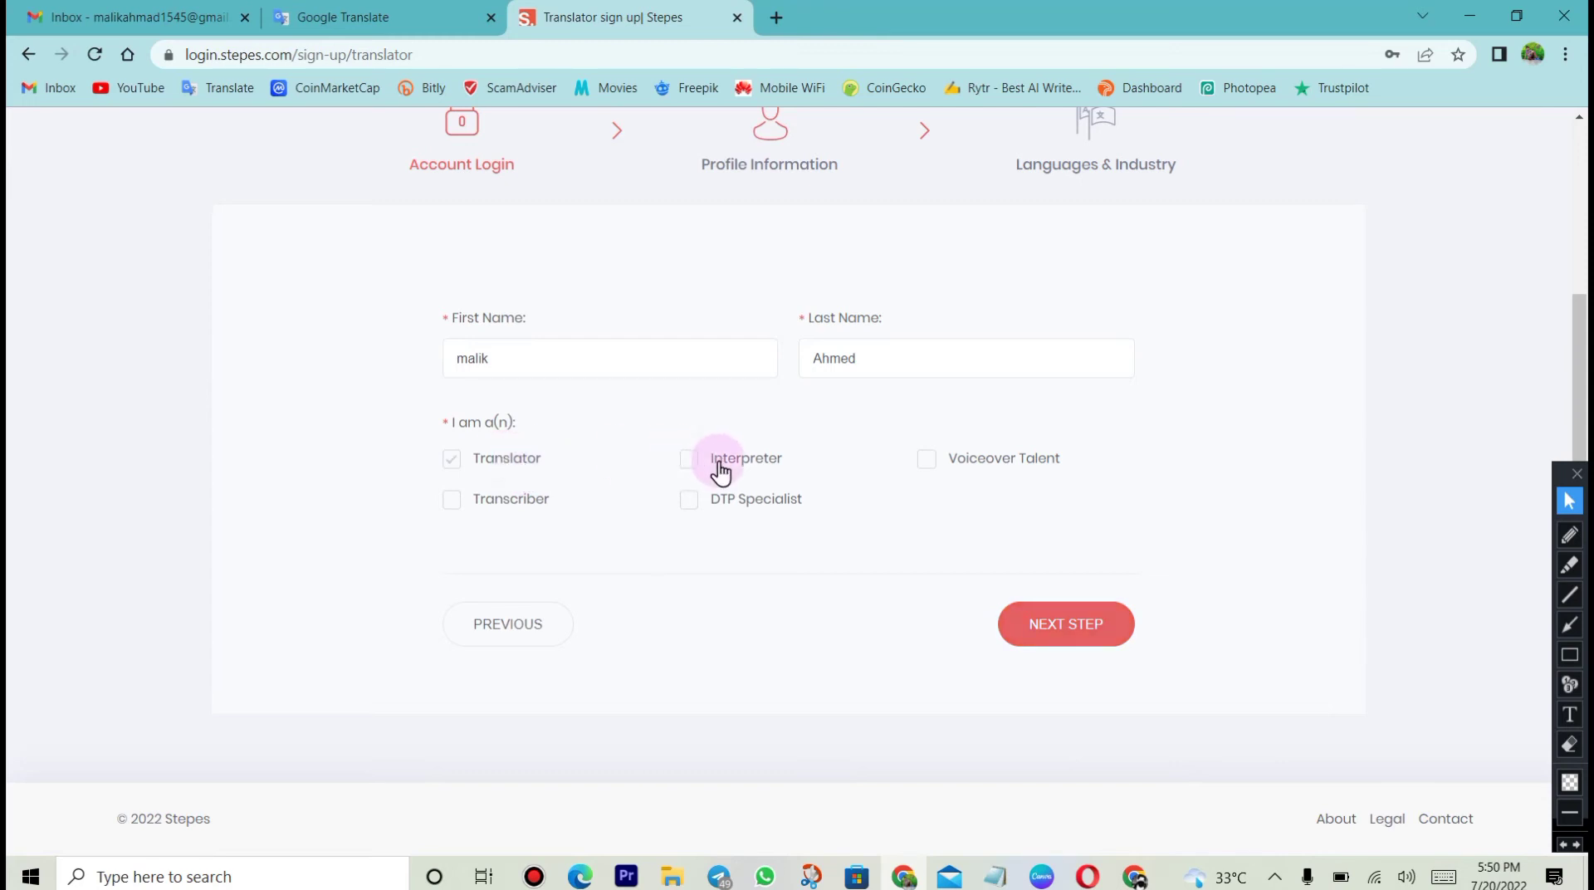
left_click(475, 510)
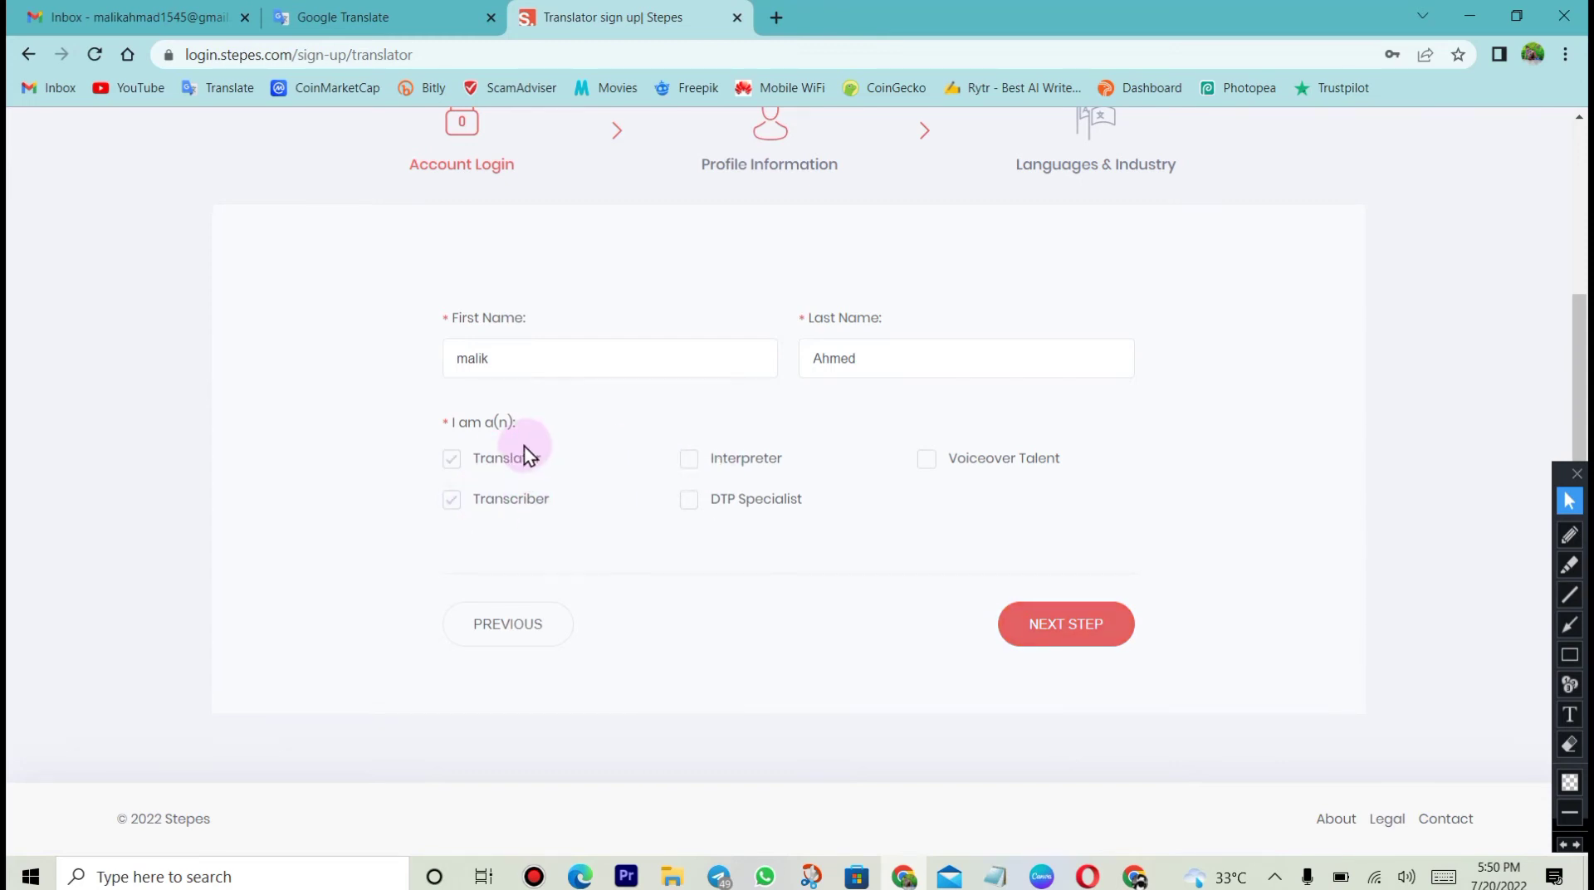
double_click(495, 461)
double_click(512, 507)
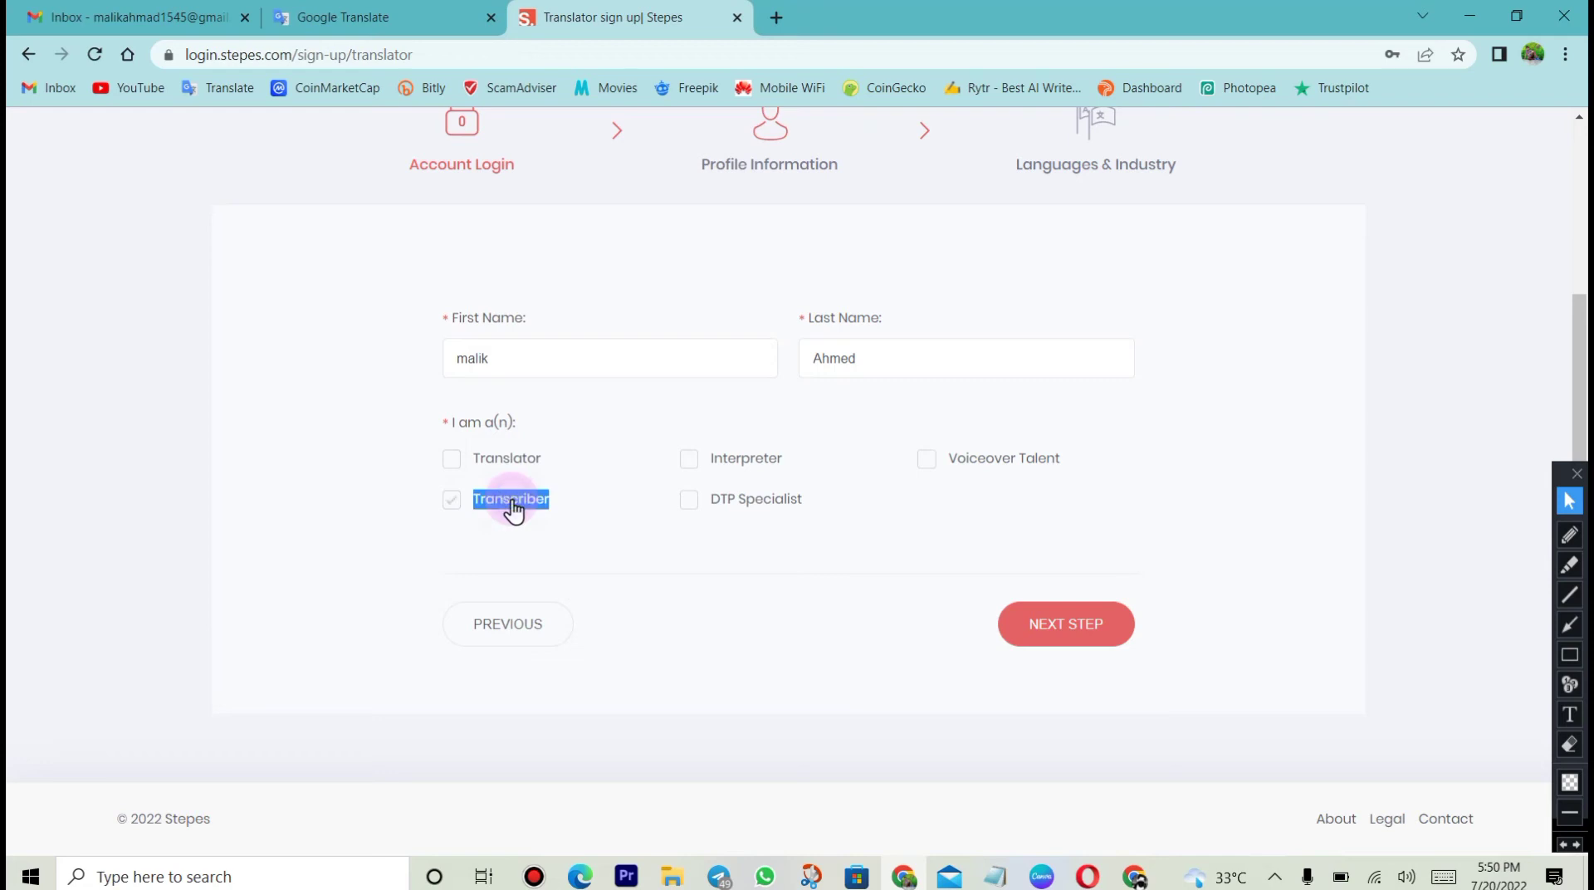
left_click(485, 475)
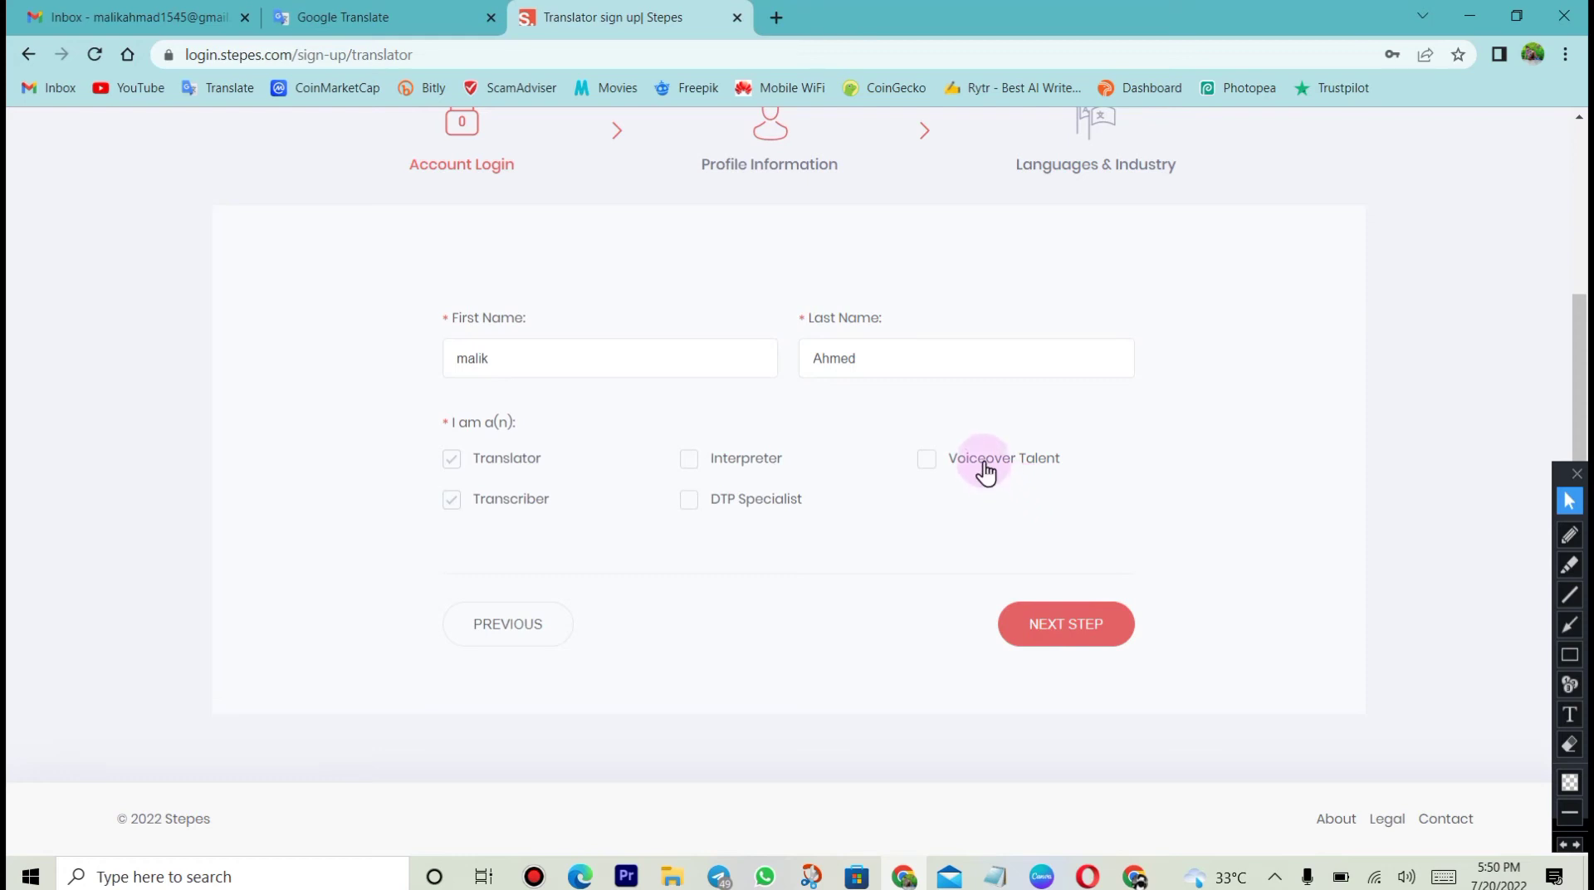
- Capitalise the first name, add the Voiceover Talent role and continue to Languages & Industry
left_click(461, 358)
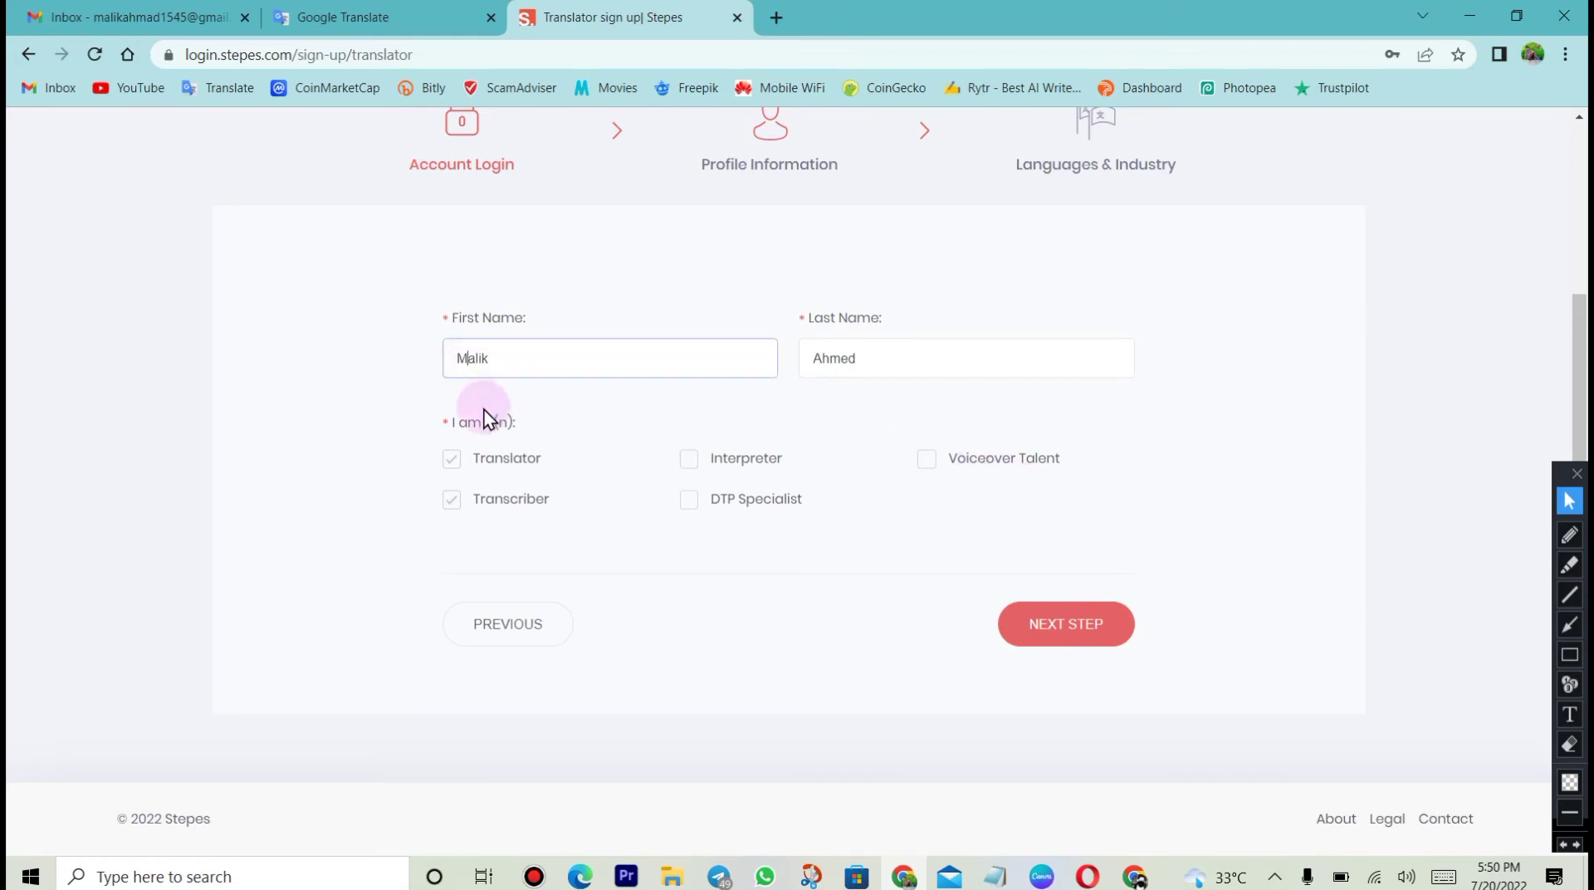
left_click(925, 468)
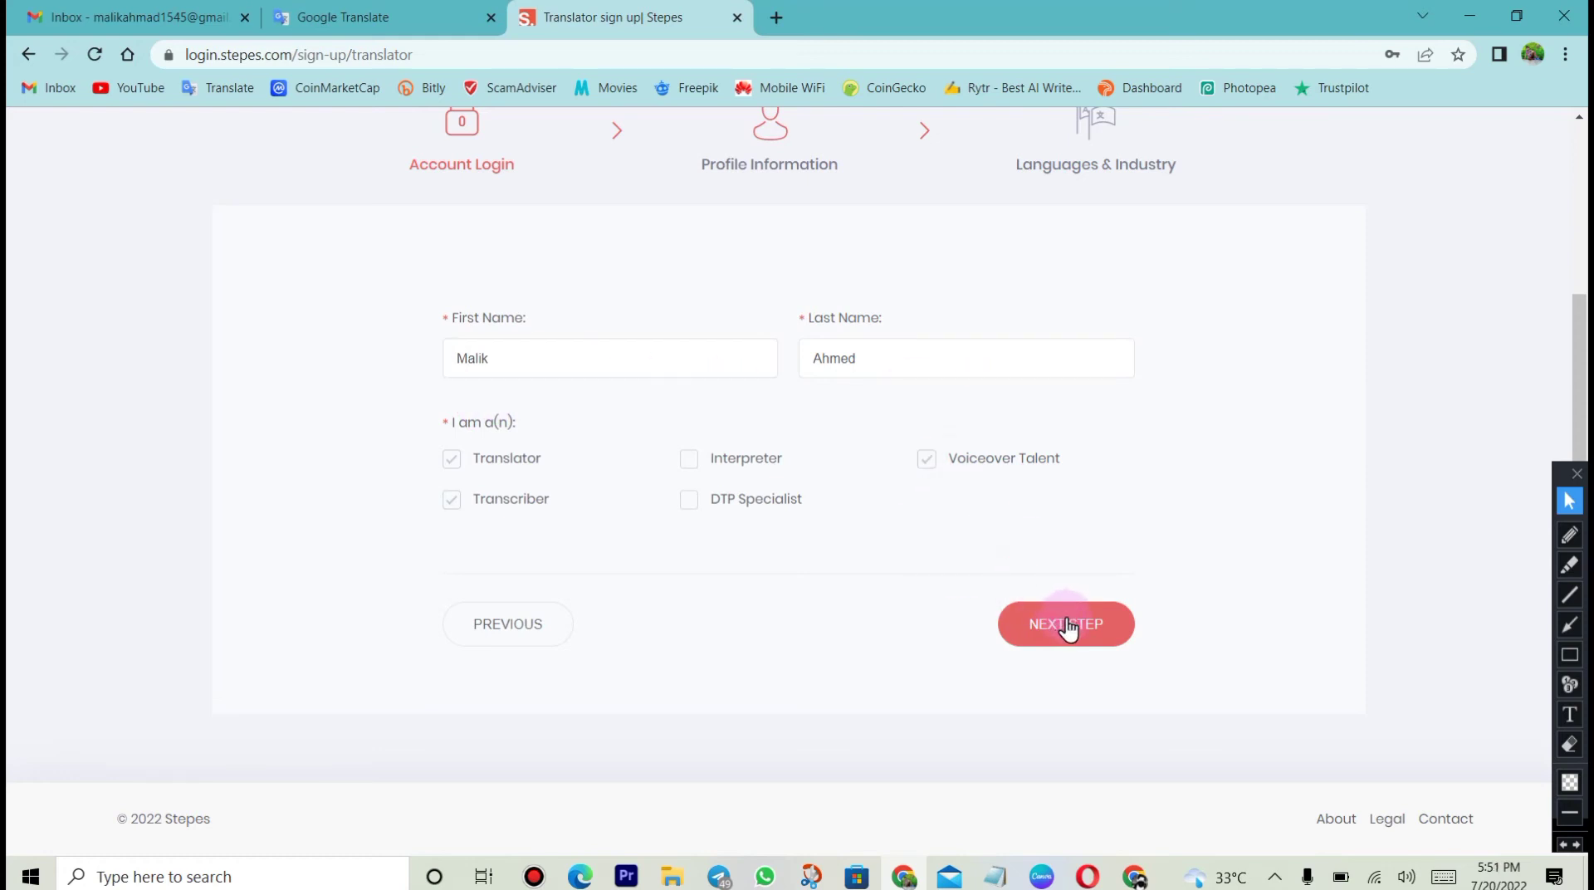
left_click(695, 469)
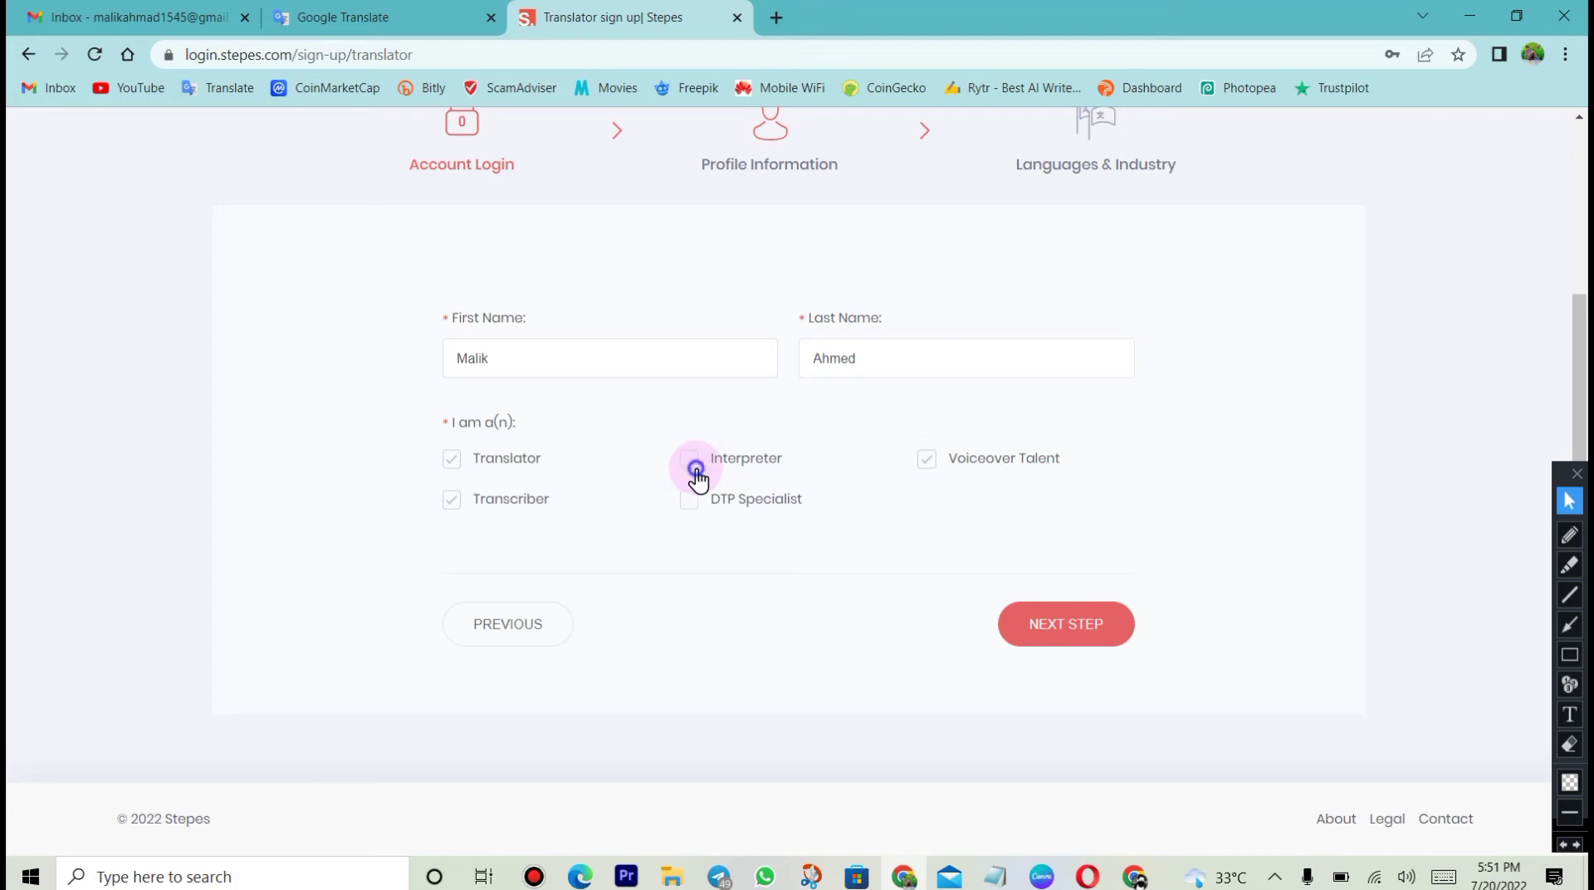
left_click(1087, 637)
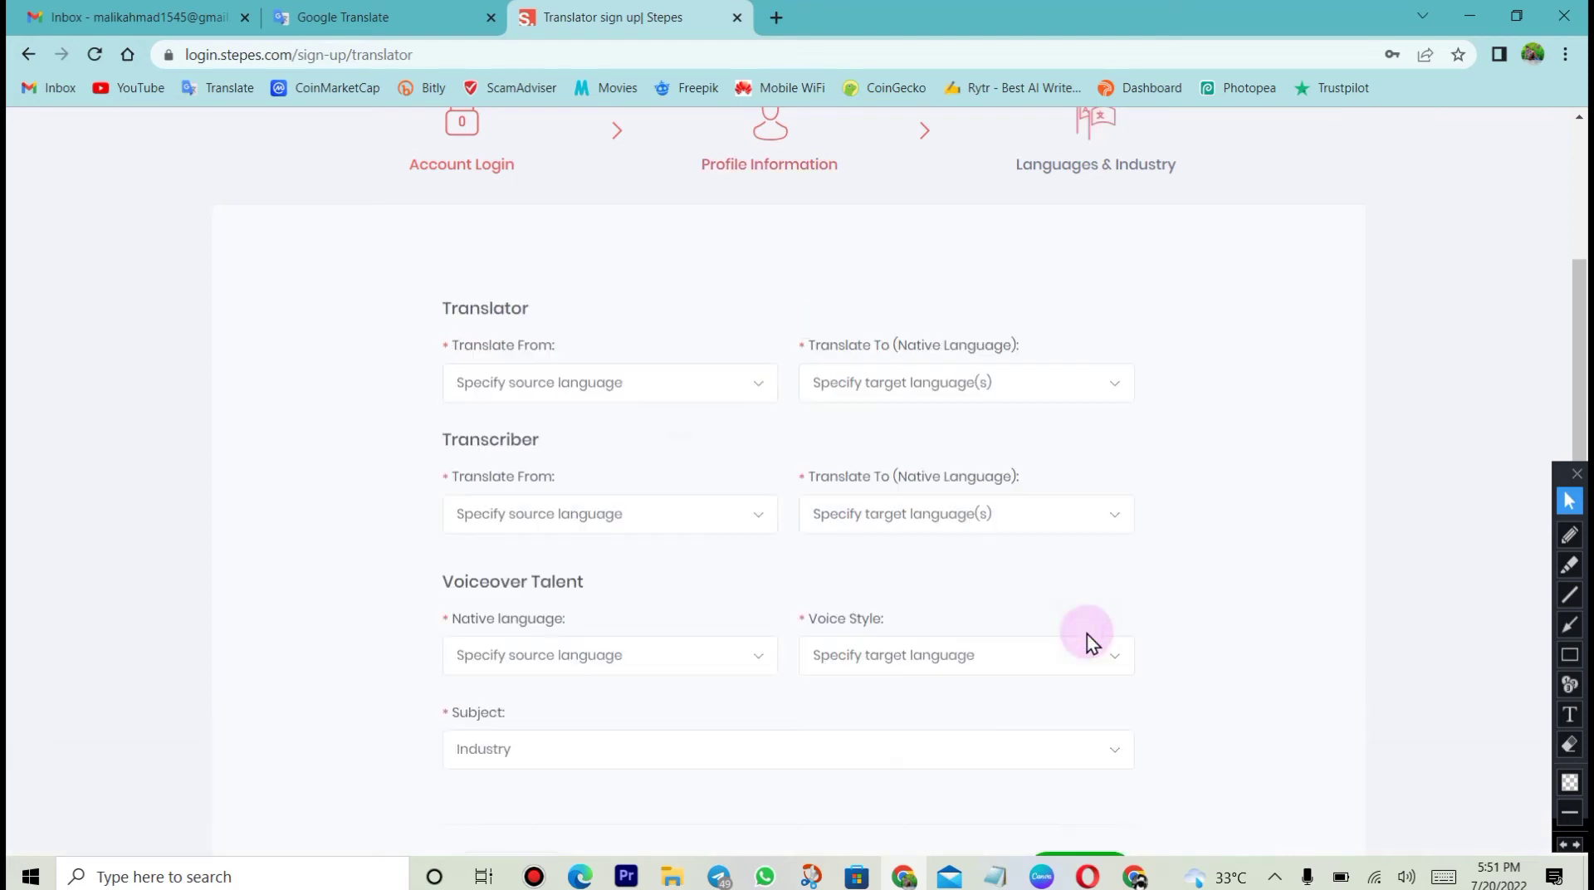
- Set the translator source and native target languages to English (EN)
scroll(1083, 639, "down", 3)
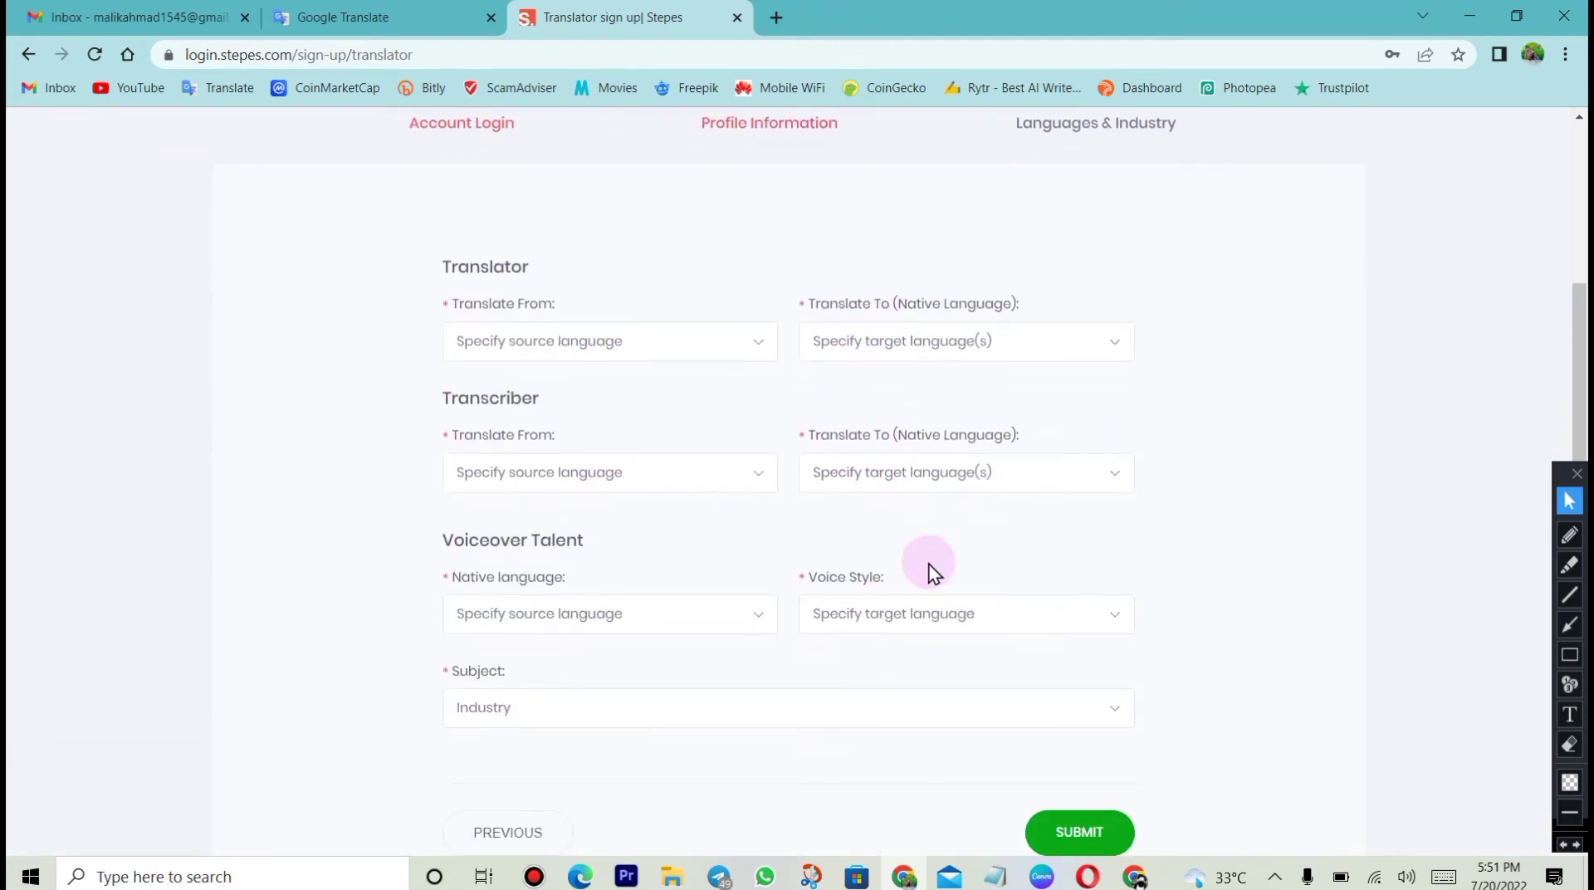
left_click(661, 340)
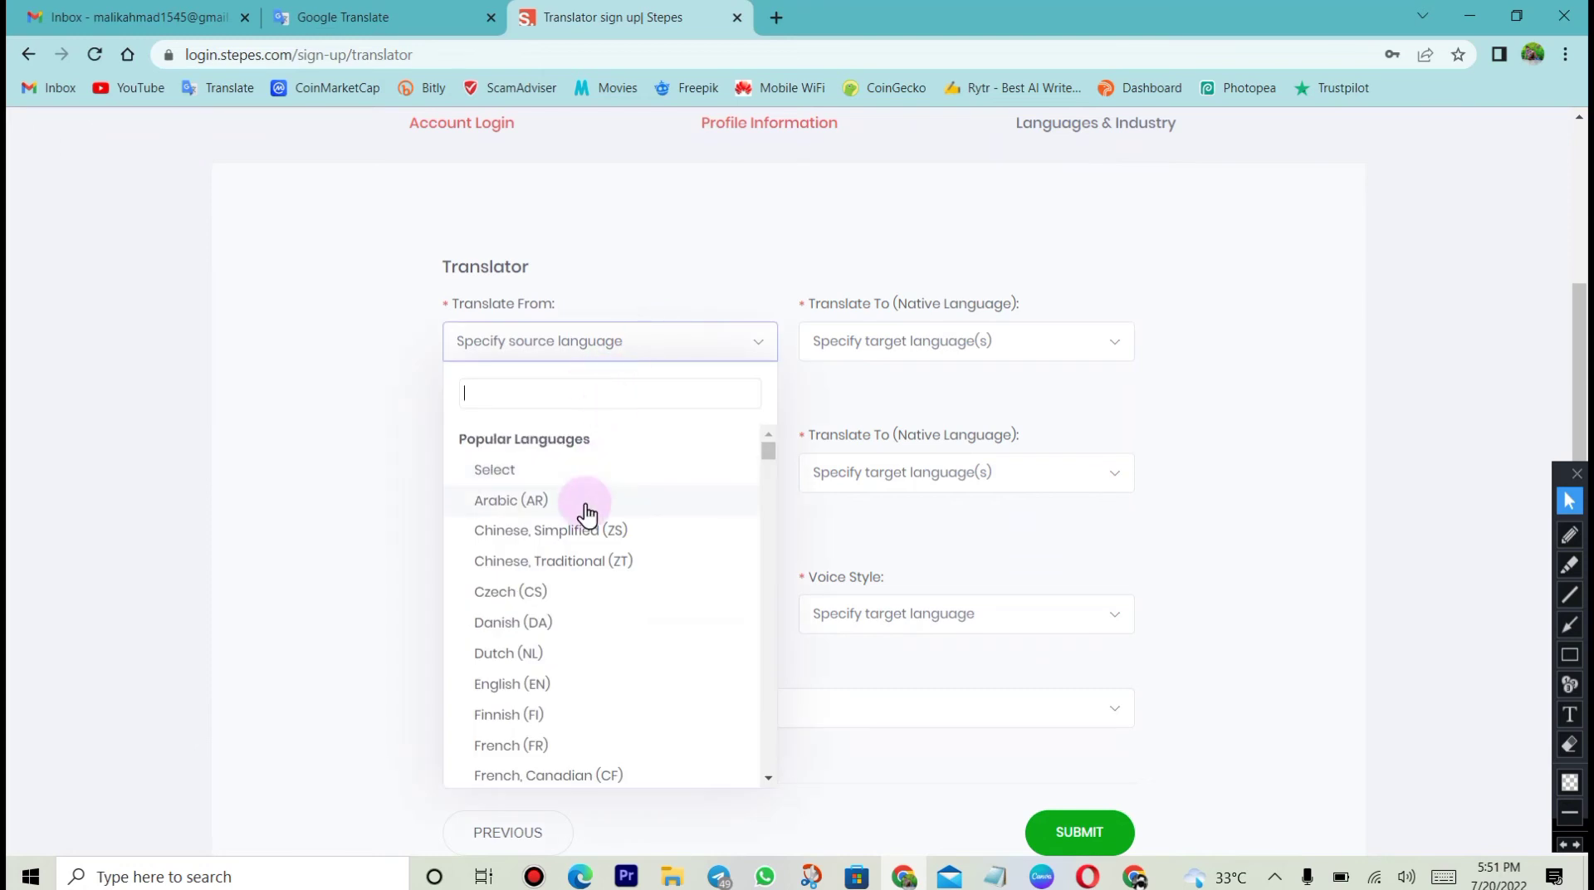
left_click(538, 683)
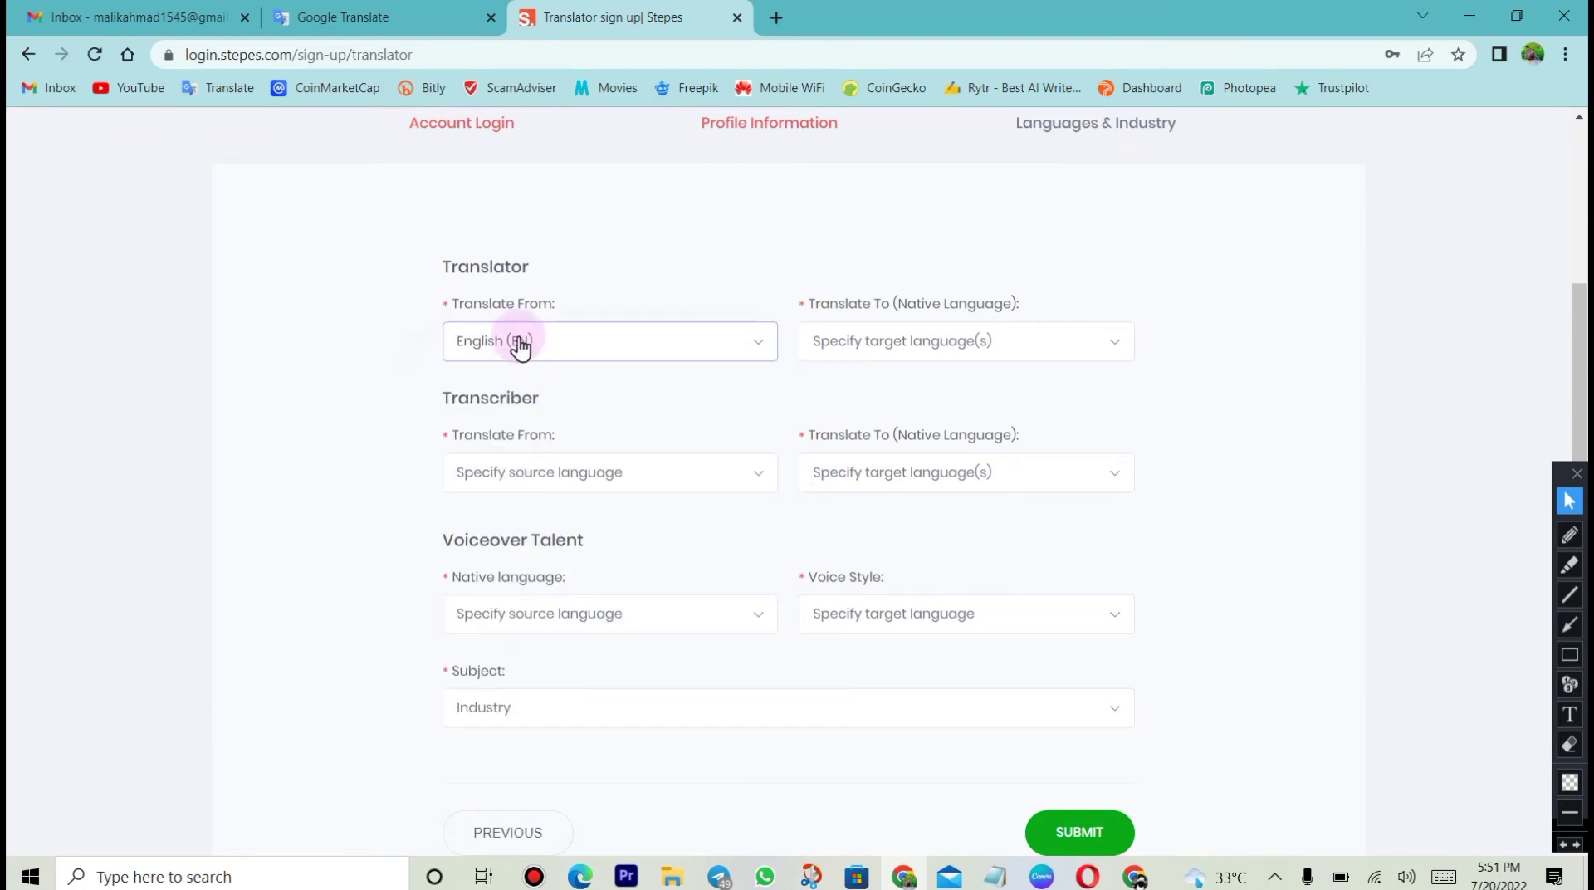
left_click(934, 341)
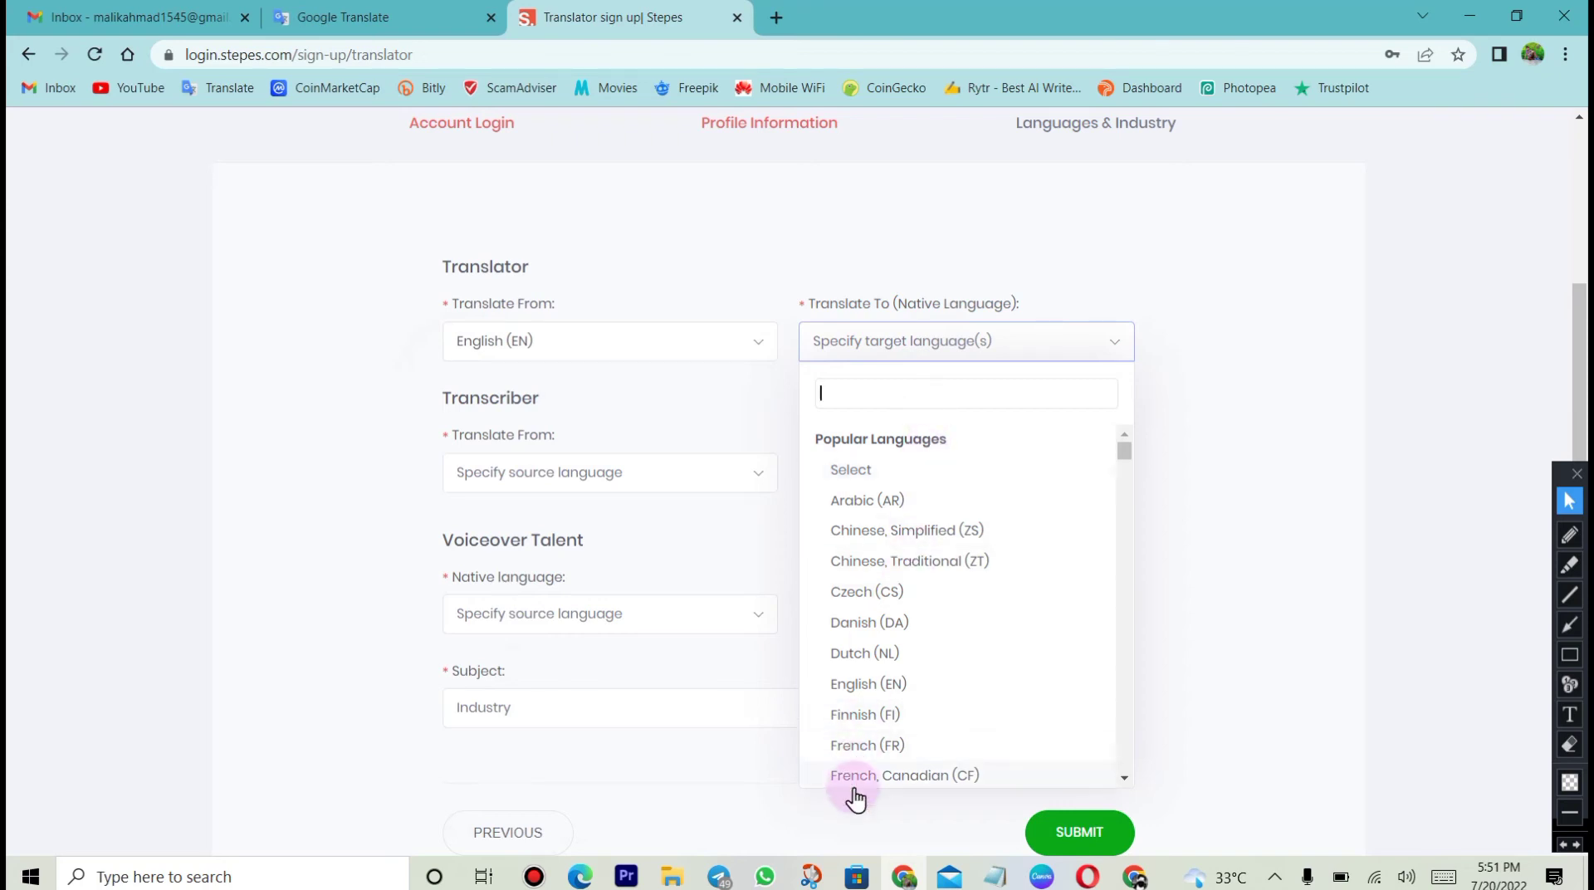
left_click(884, 685)
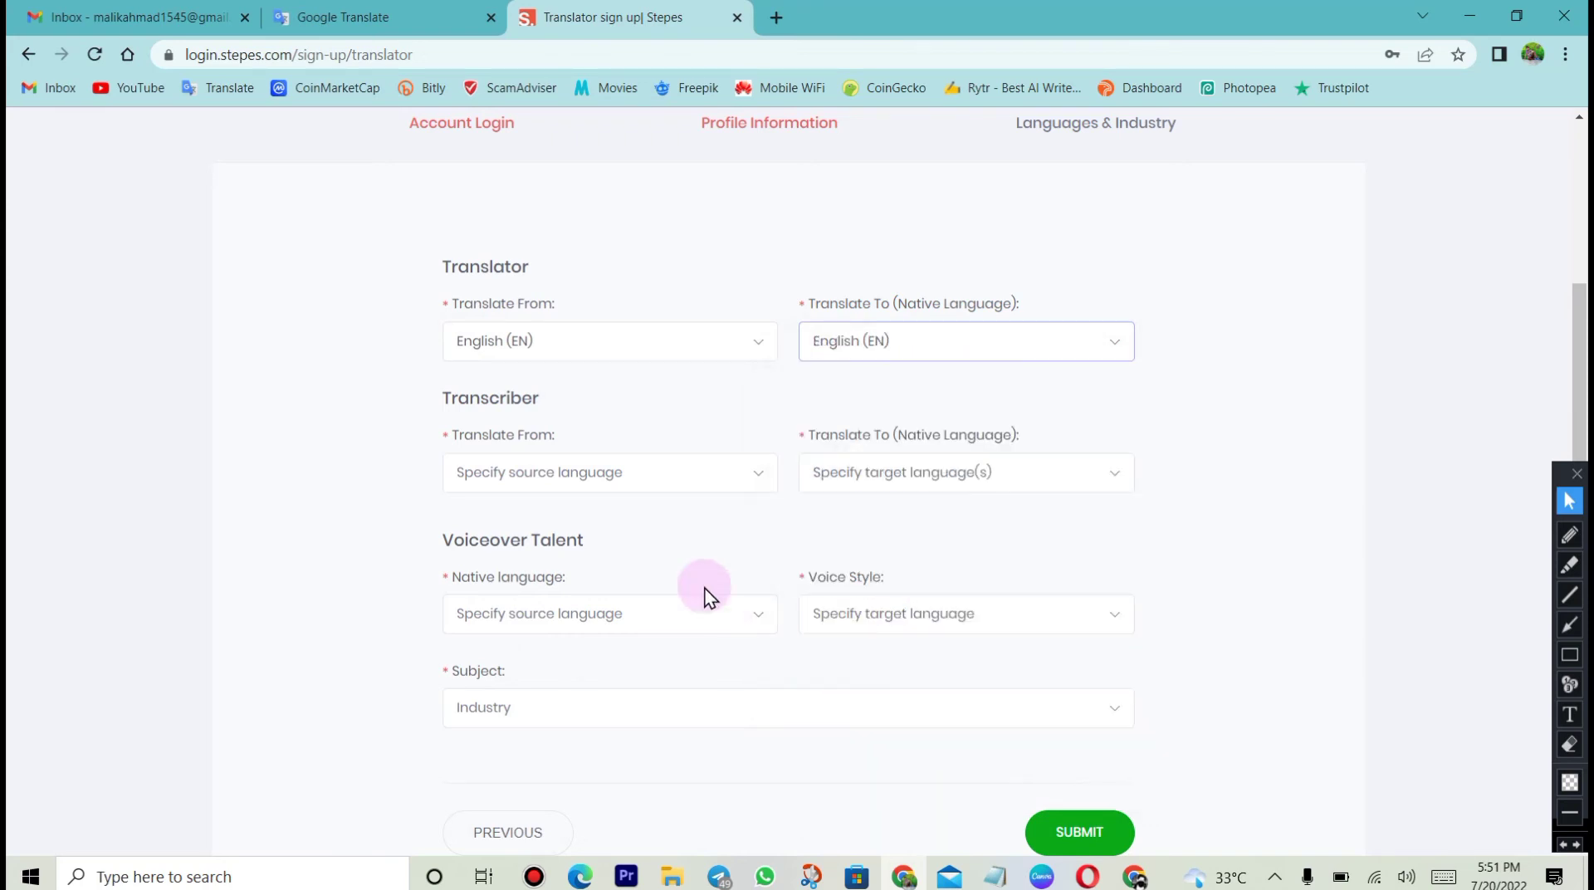
- Set the transcriber languages from German (DE) to Czech (CS)
left_click(642, 473)
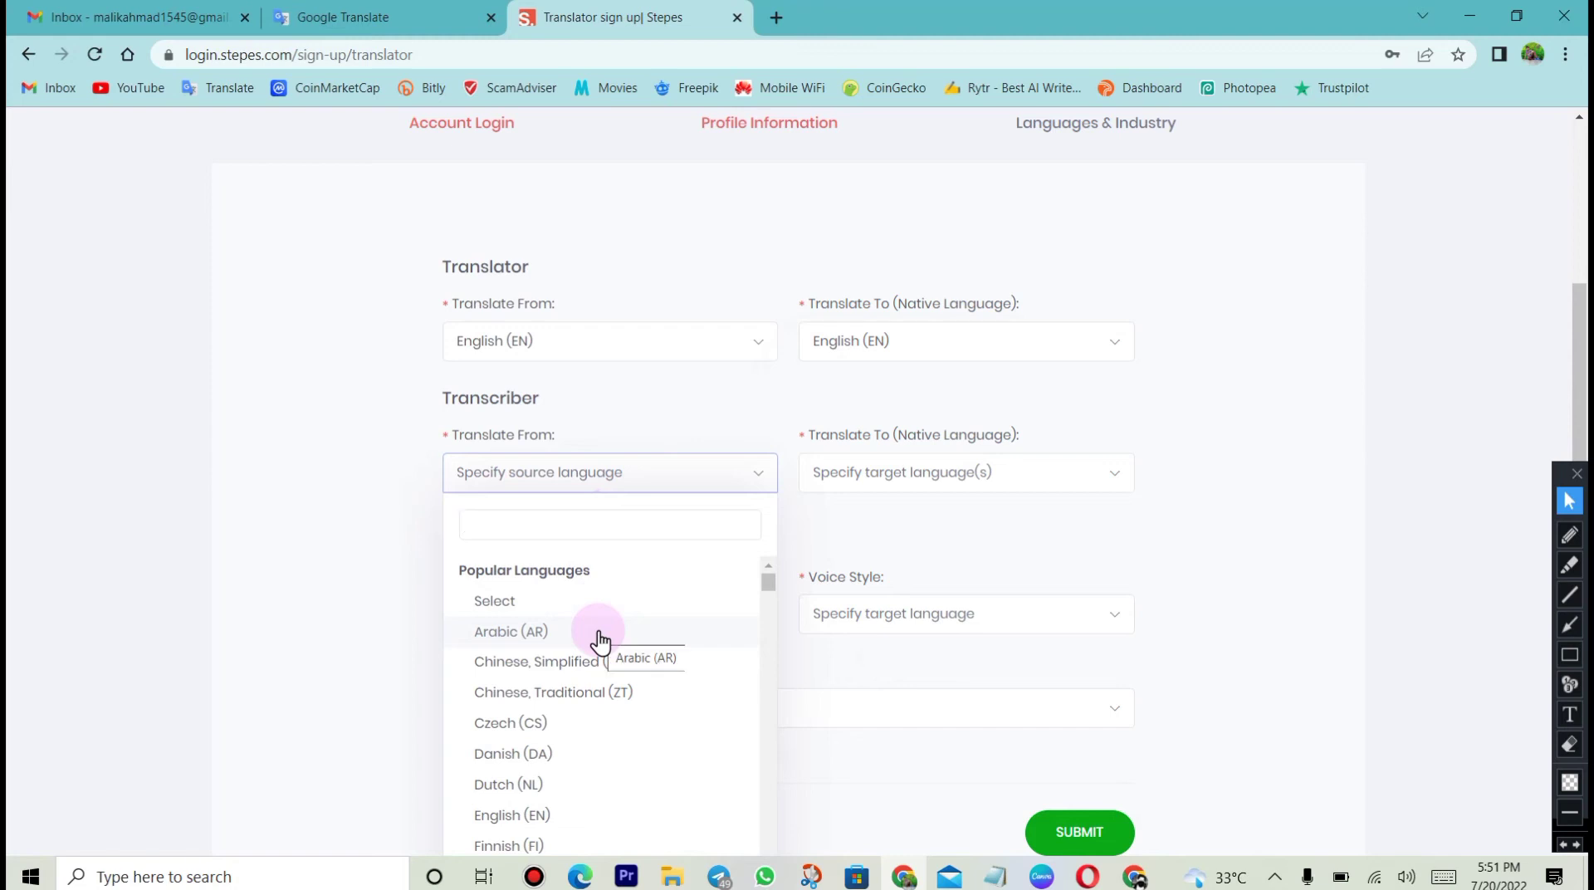
scroll(576, 764, "down", 3)
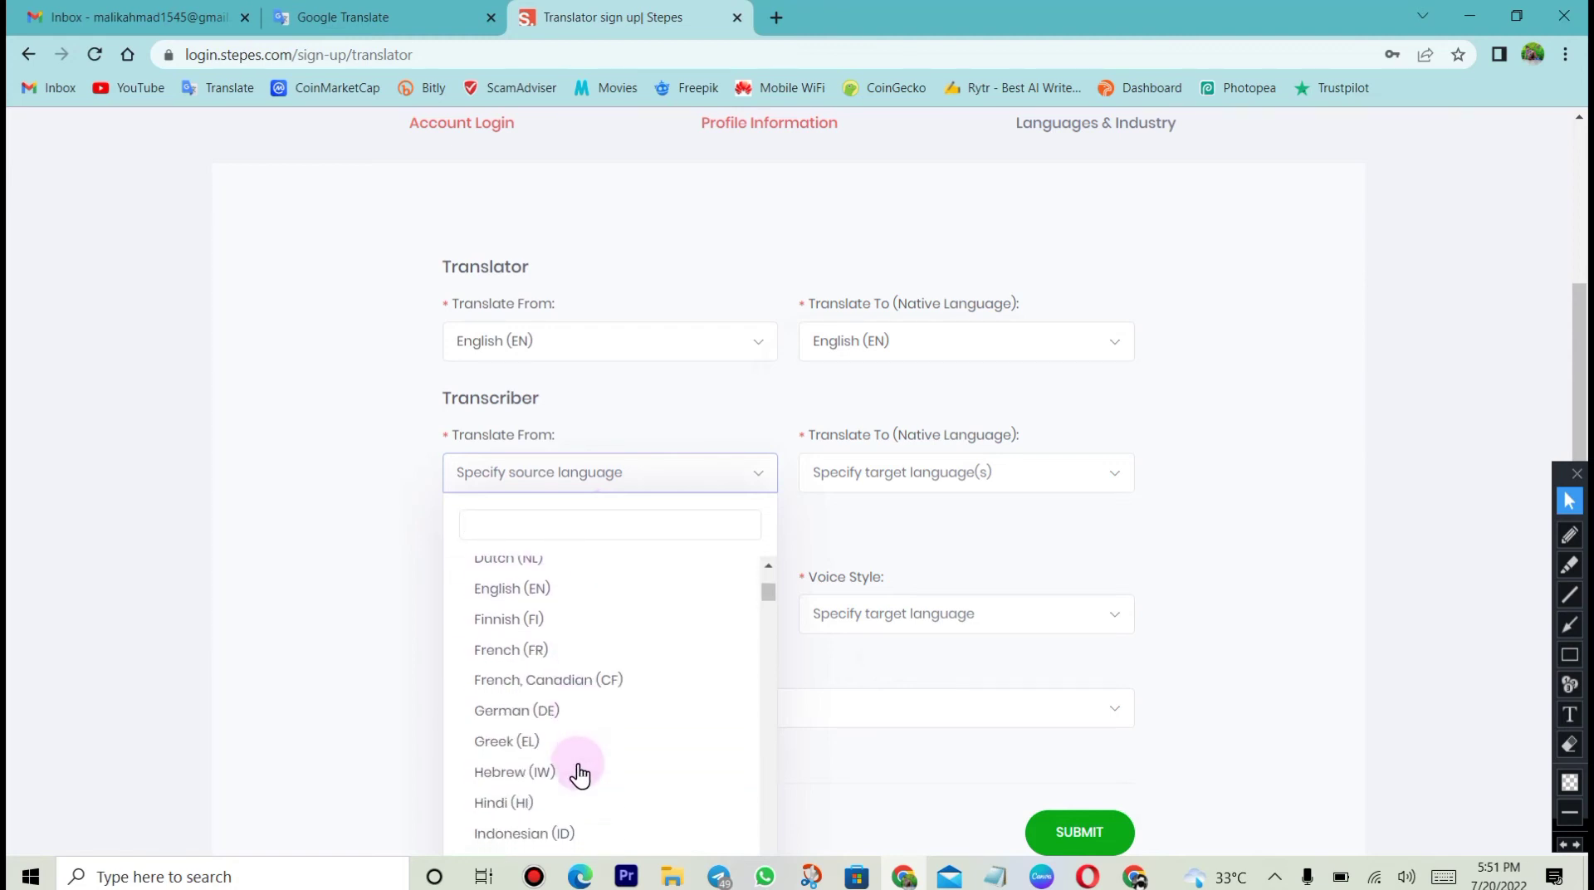
scroll(577, 770, "down", 2)
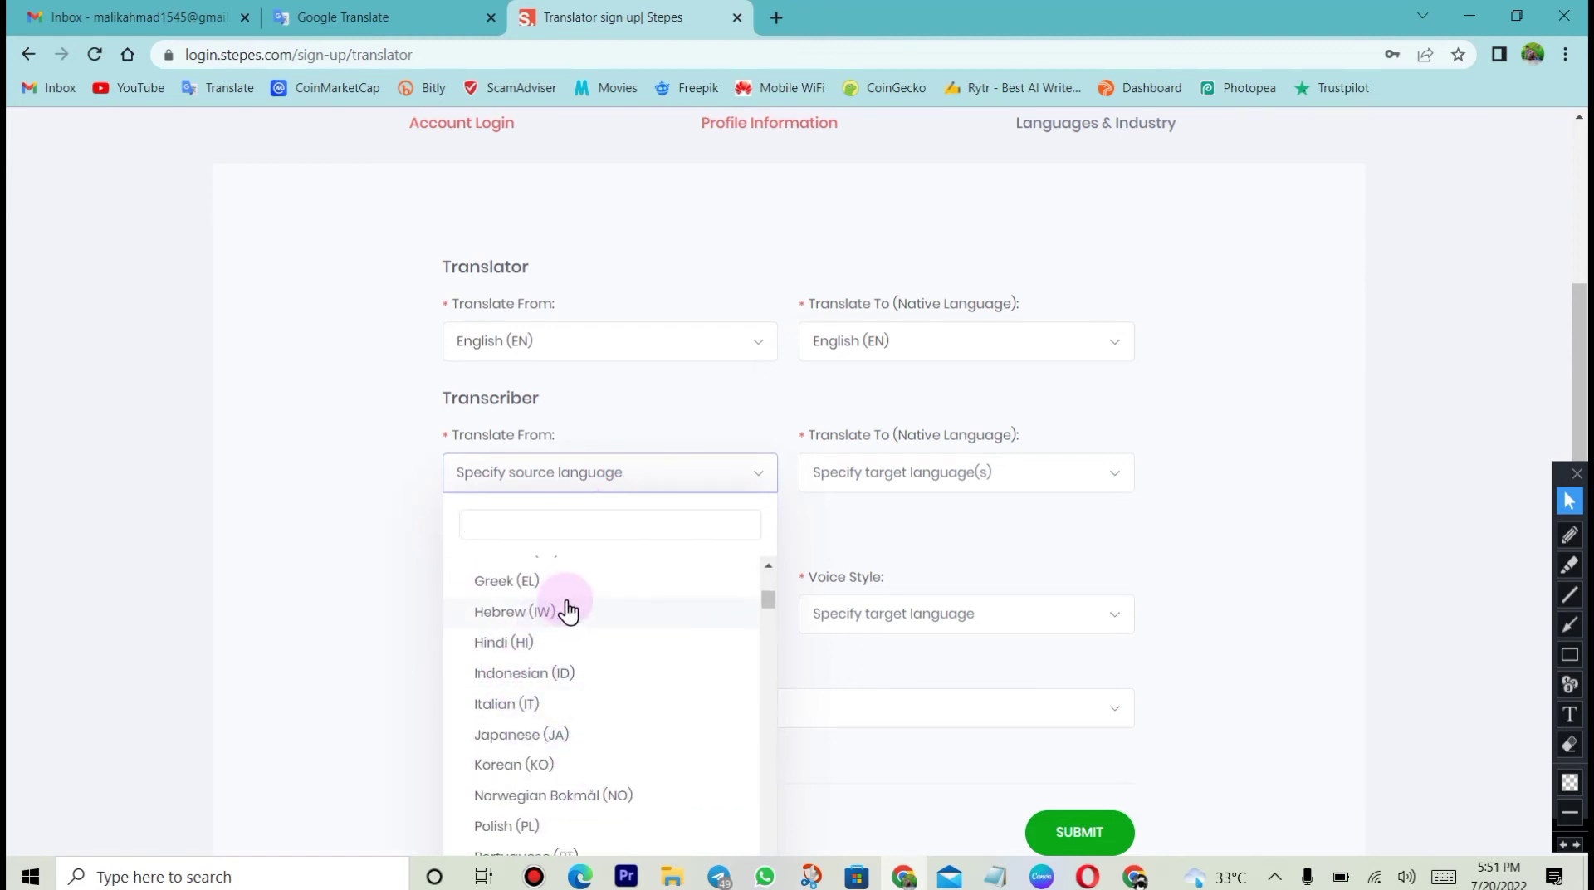
scroll(564, 609, "up", 5)
scroll(562, 607, "down", 3)
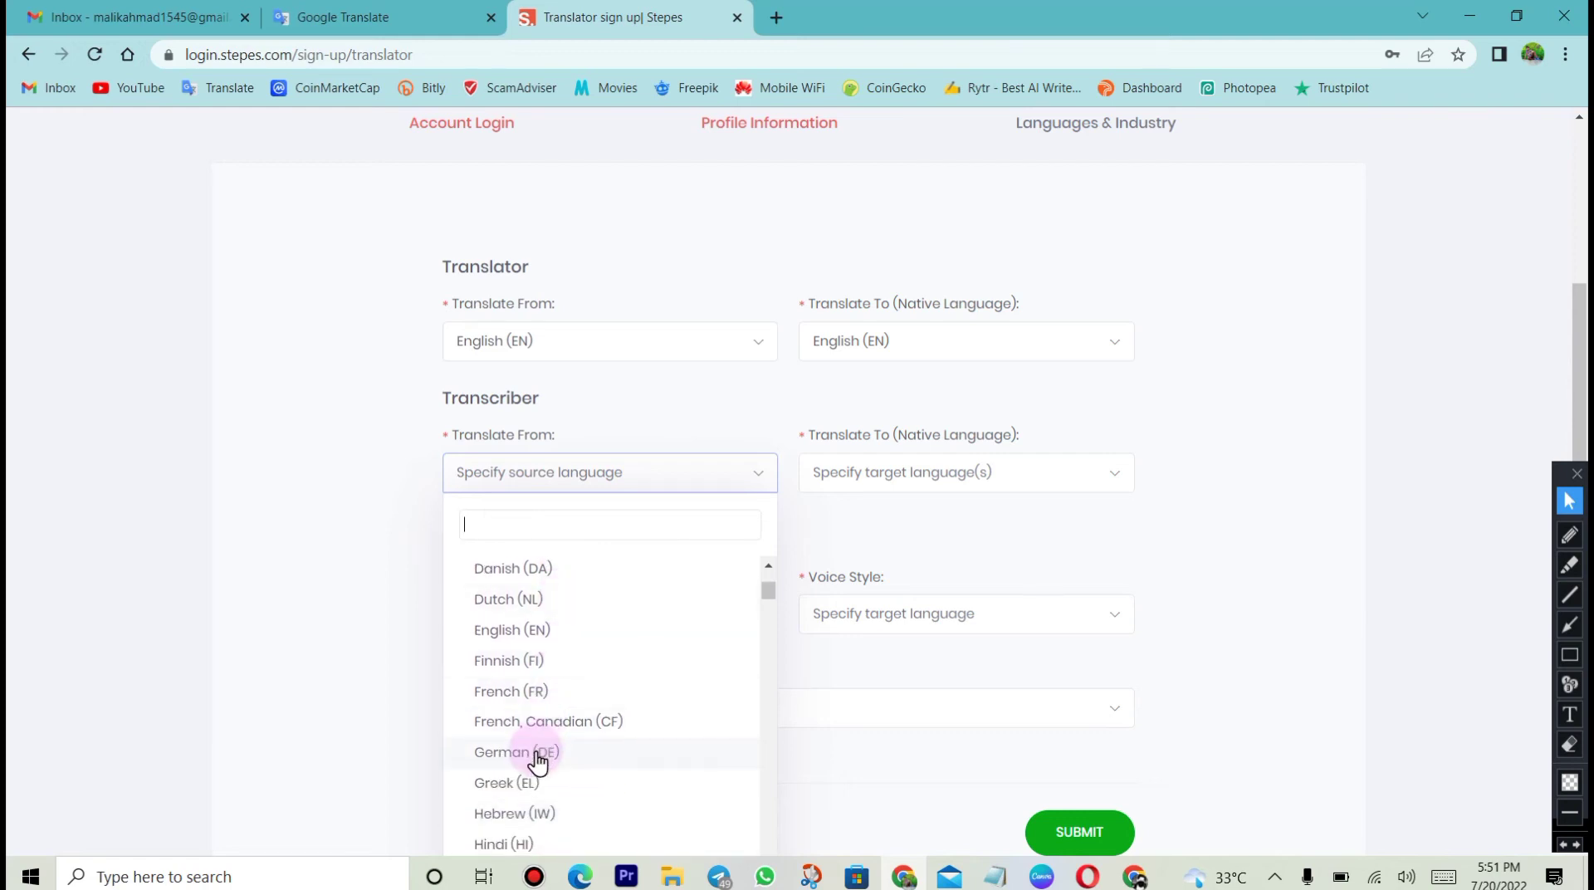
left_click(538, 754)
left_click(991, 472)
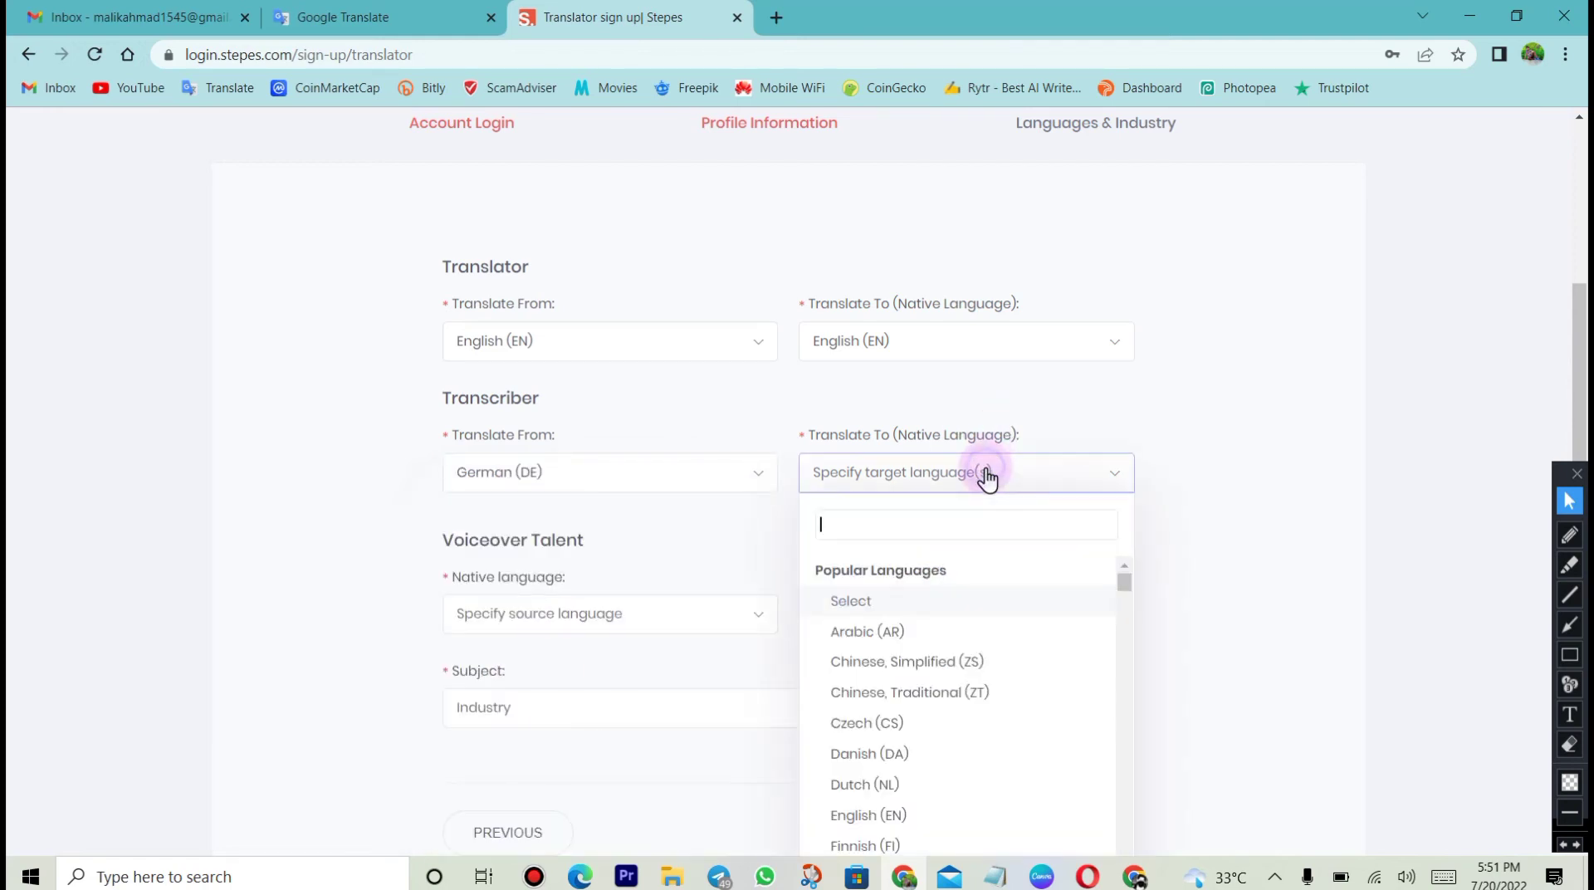
left_click(874, 730)
- Set the voiceover native language to Dutch (NL) and the voice style to Film
left_click(511, 618)
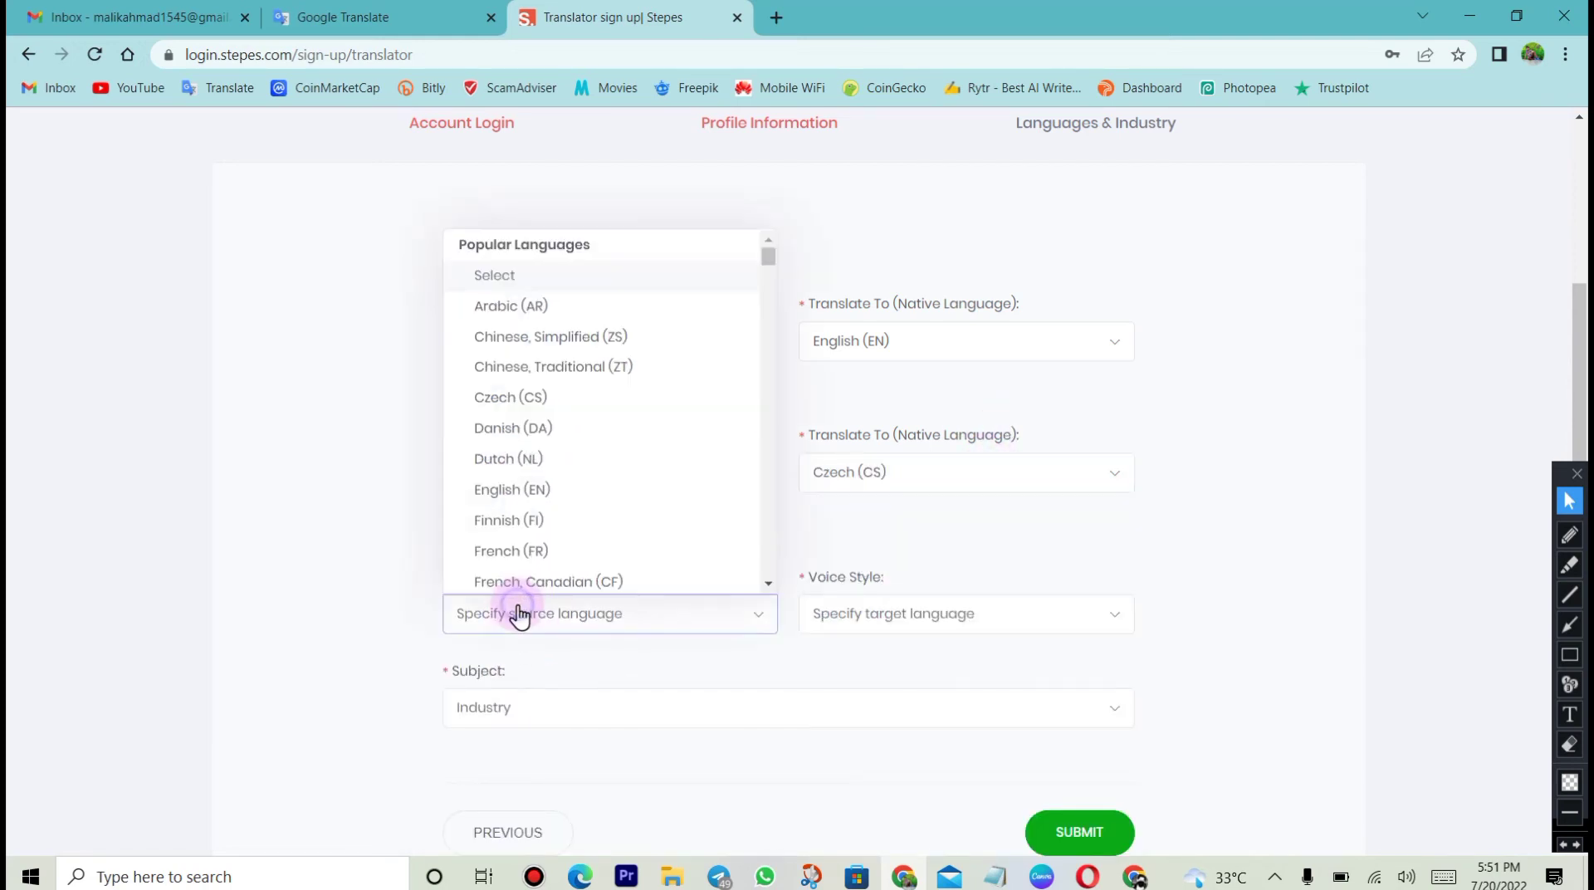
left_click(512, 470)
left_click(882, 612)
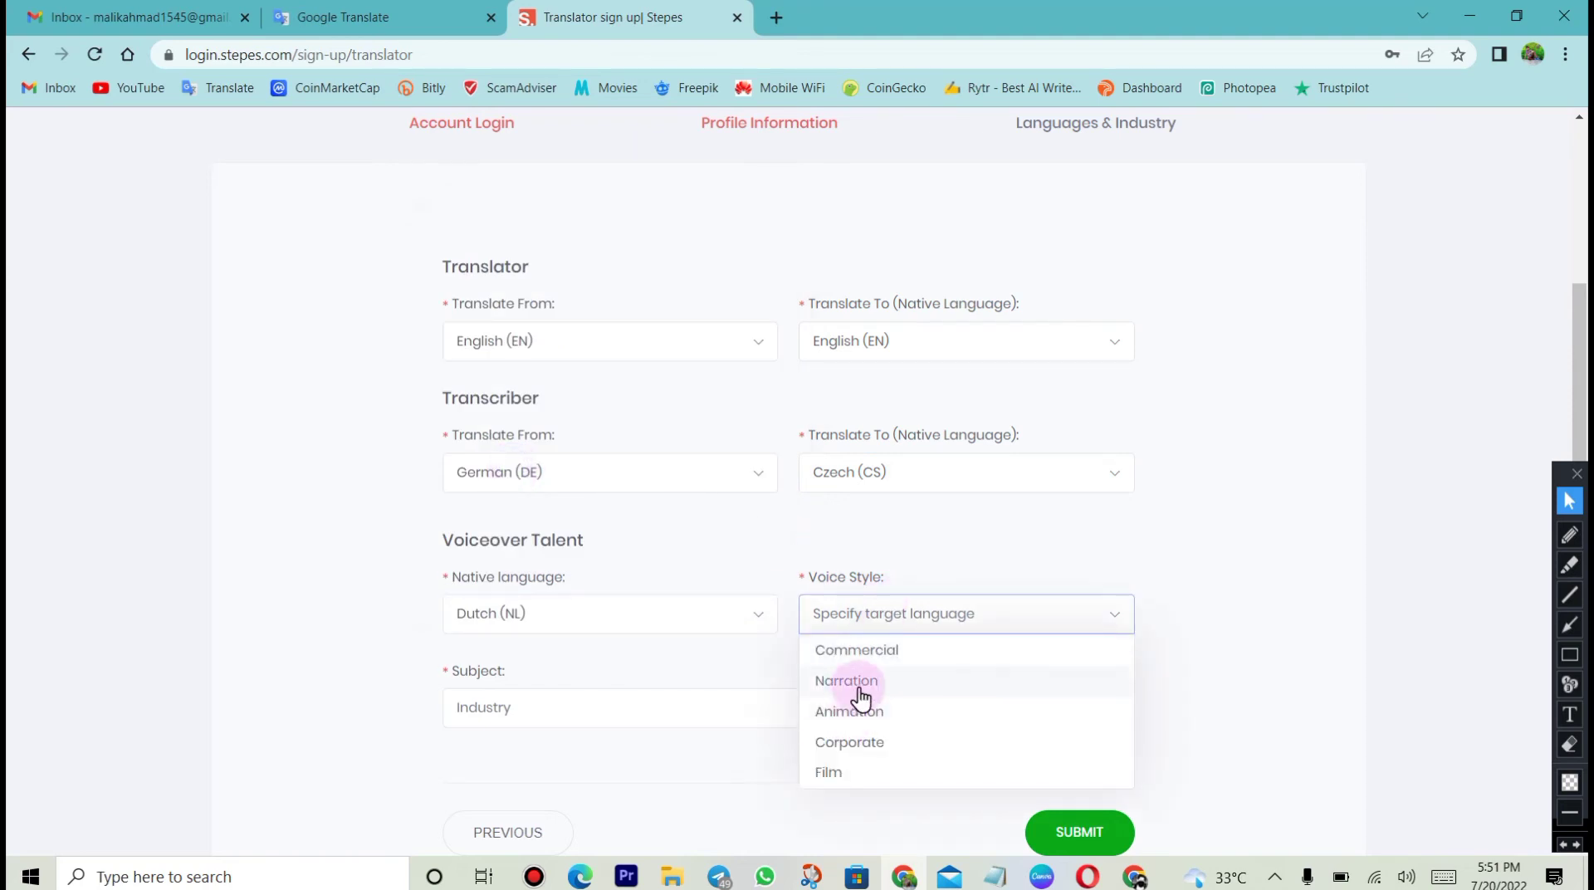
left_click(848, 770)
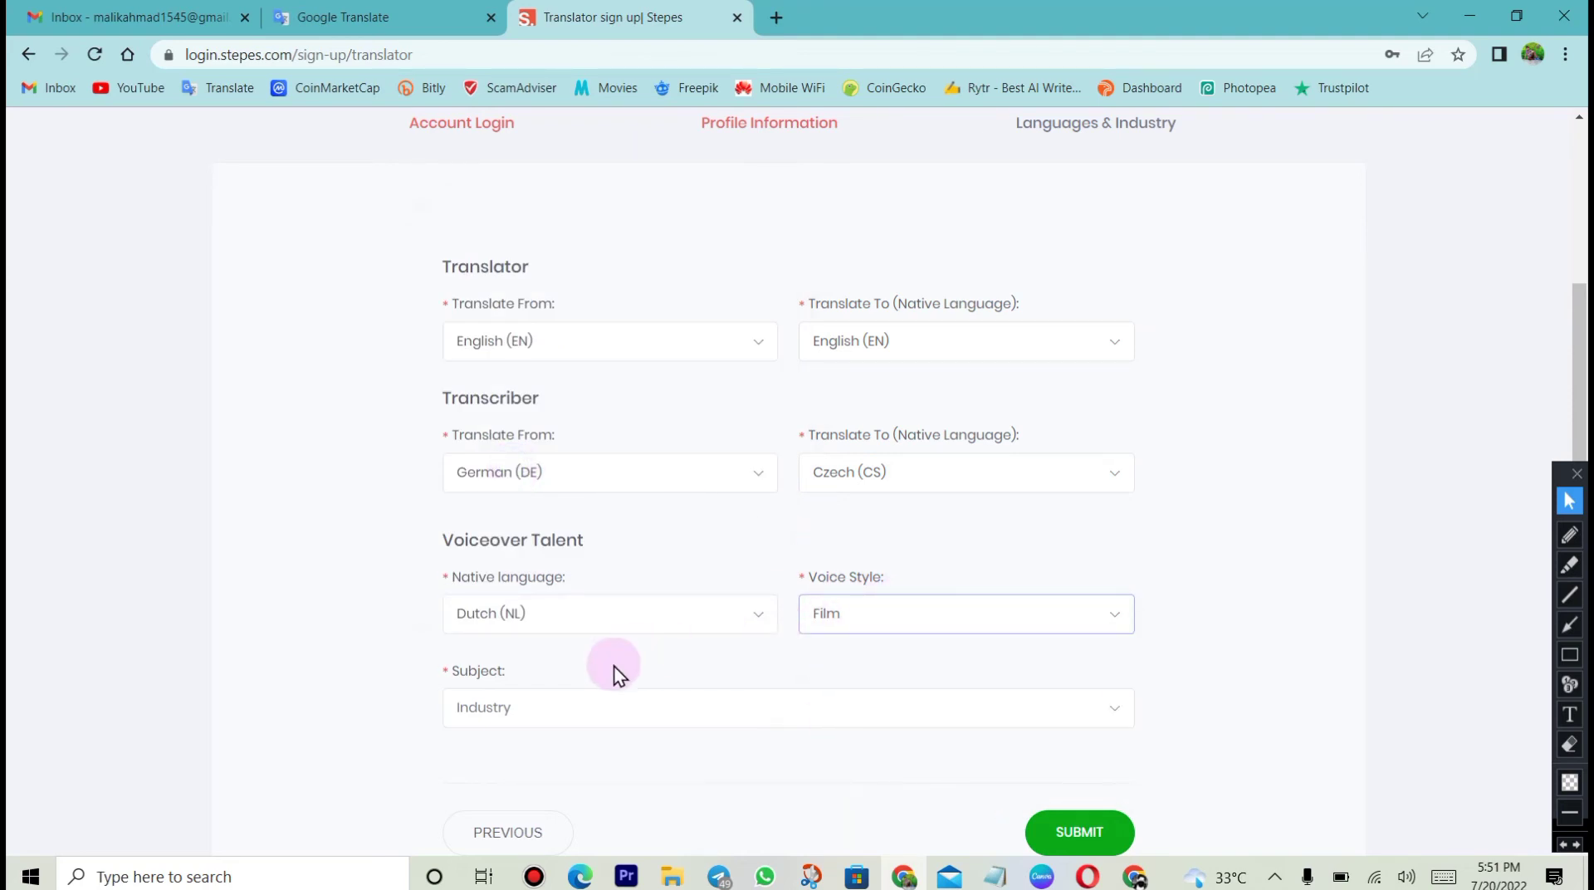
- Search 'com', choose Computers & Peripherals as the subject, and submit the form
scroll(594, 684, "down", 1)
left_click(538, 653)
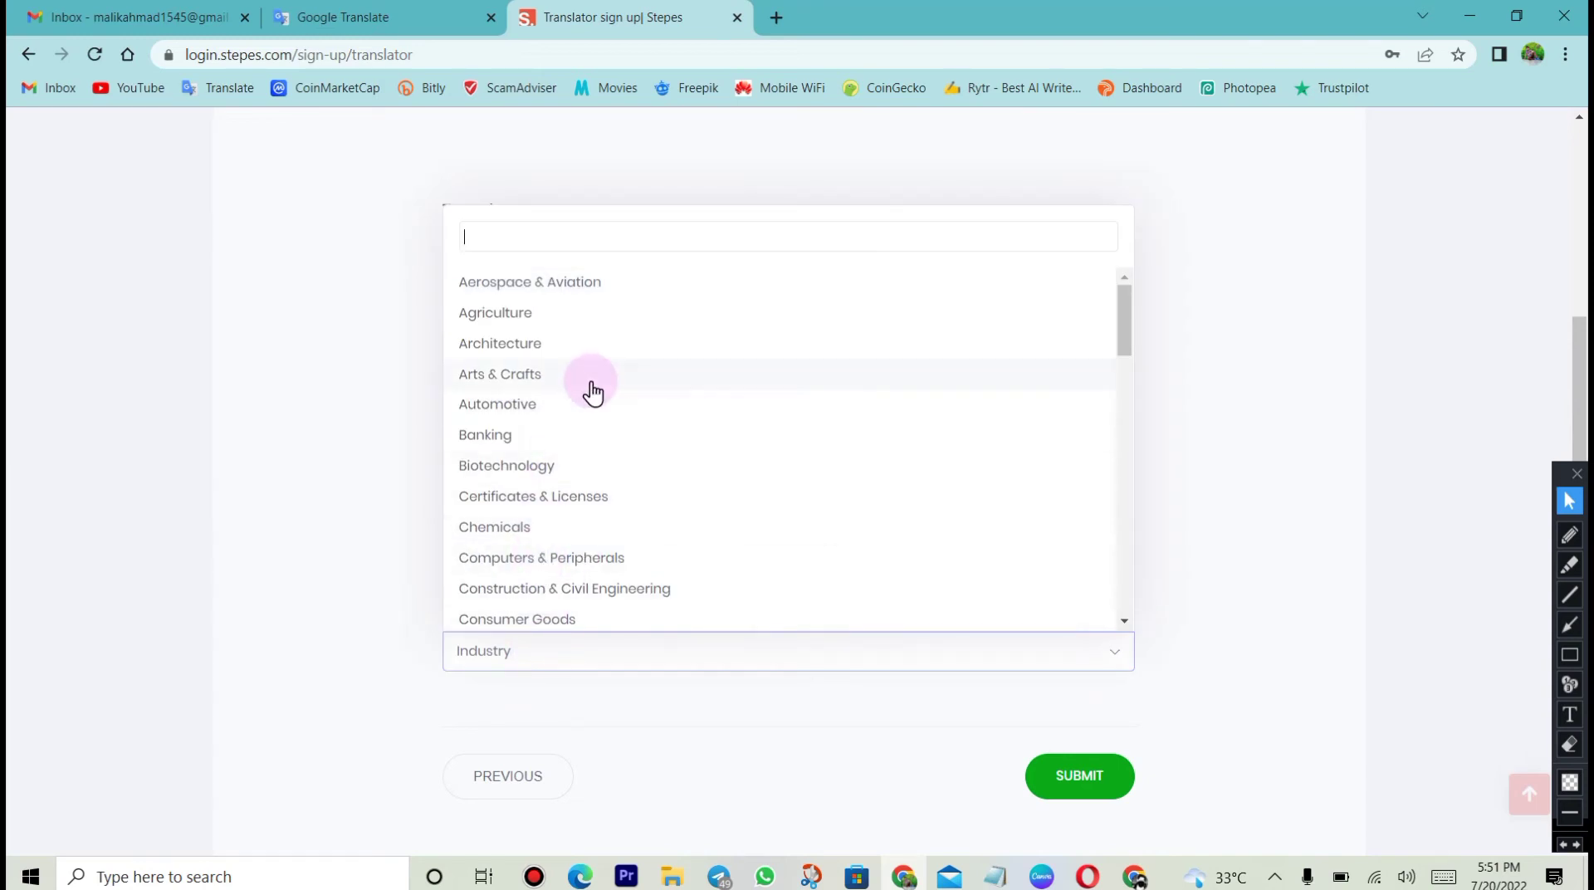
type("com")
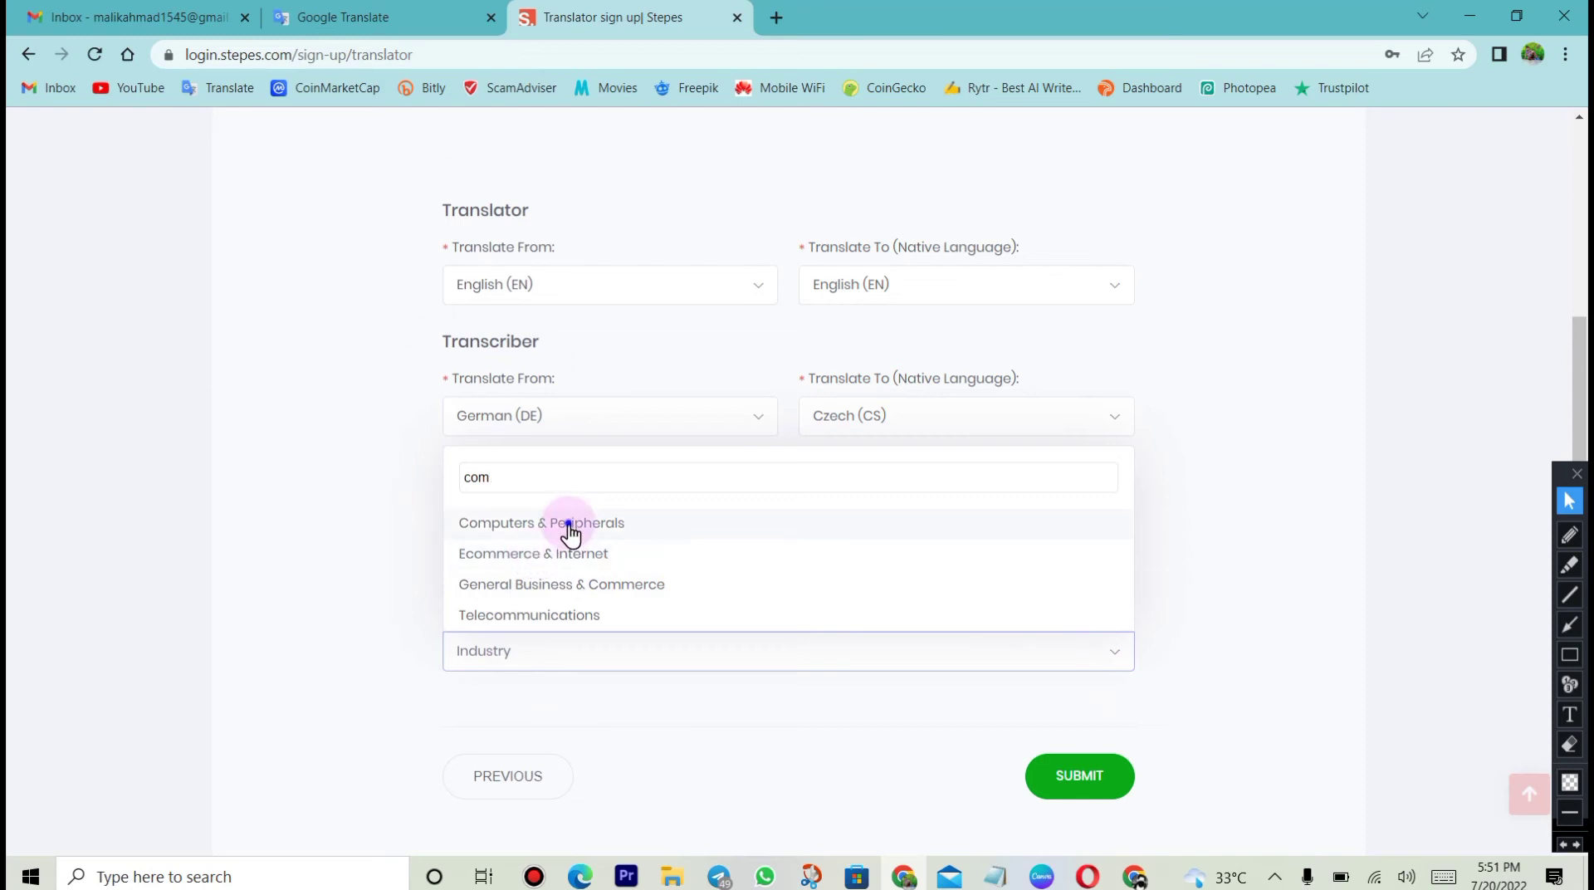
left_click(555, 523)
scroll(733, 702, "down", 1)
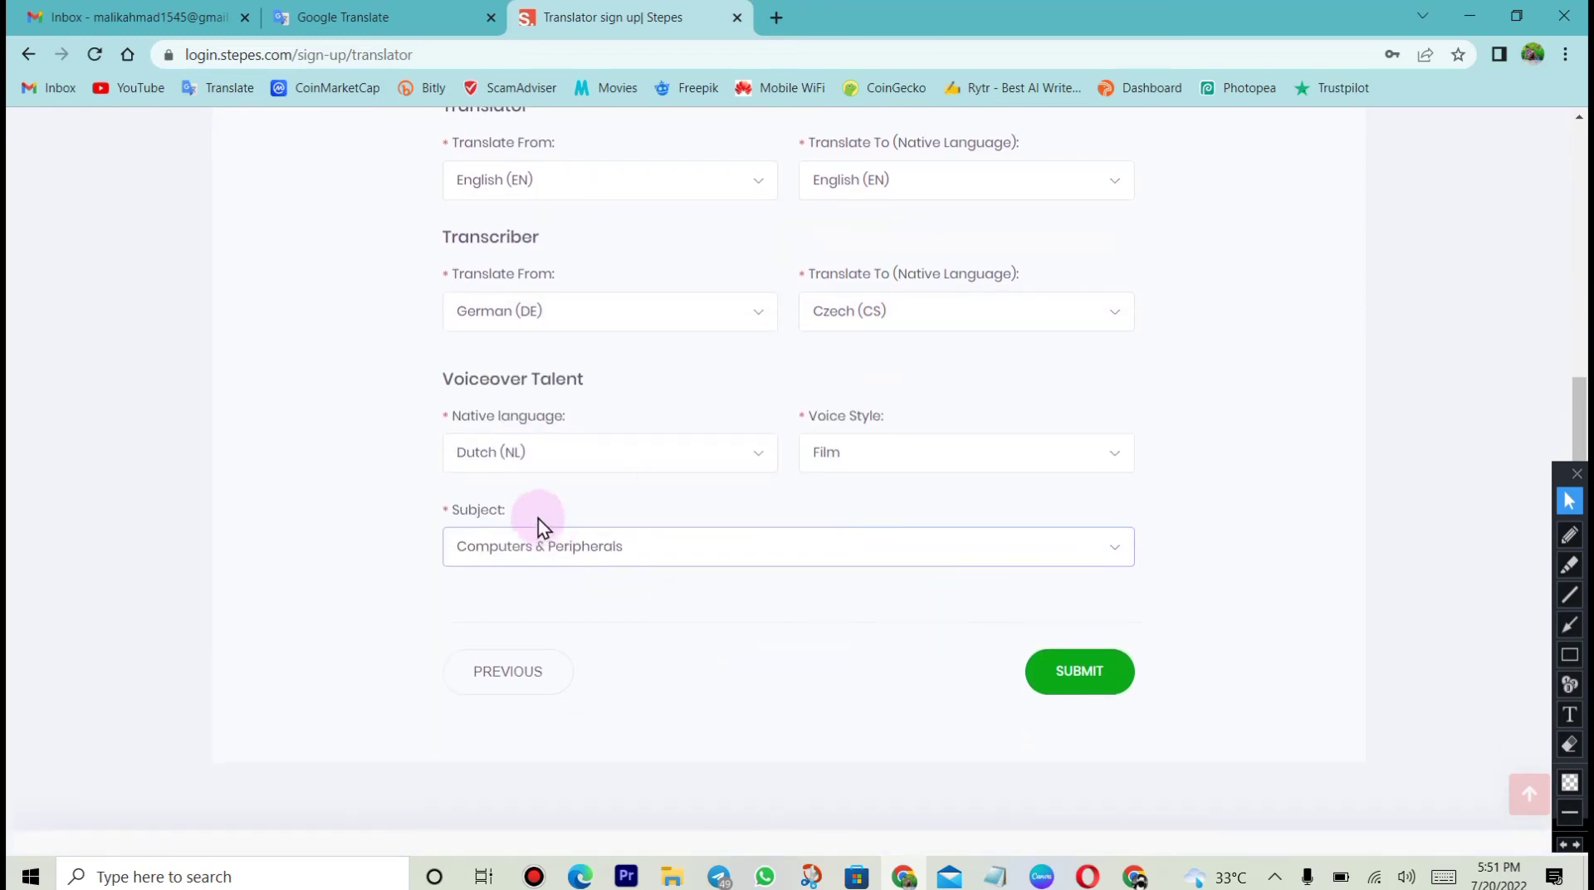
left_click(1120, 676)
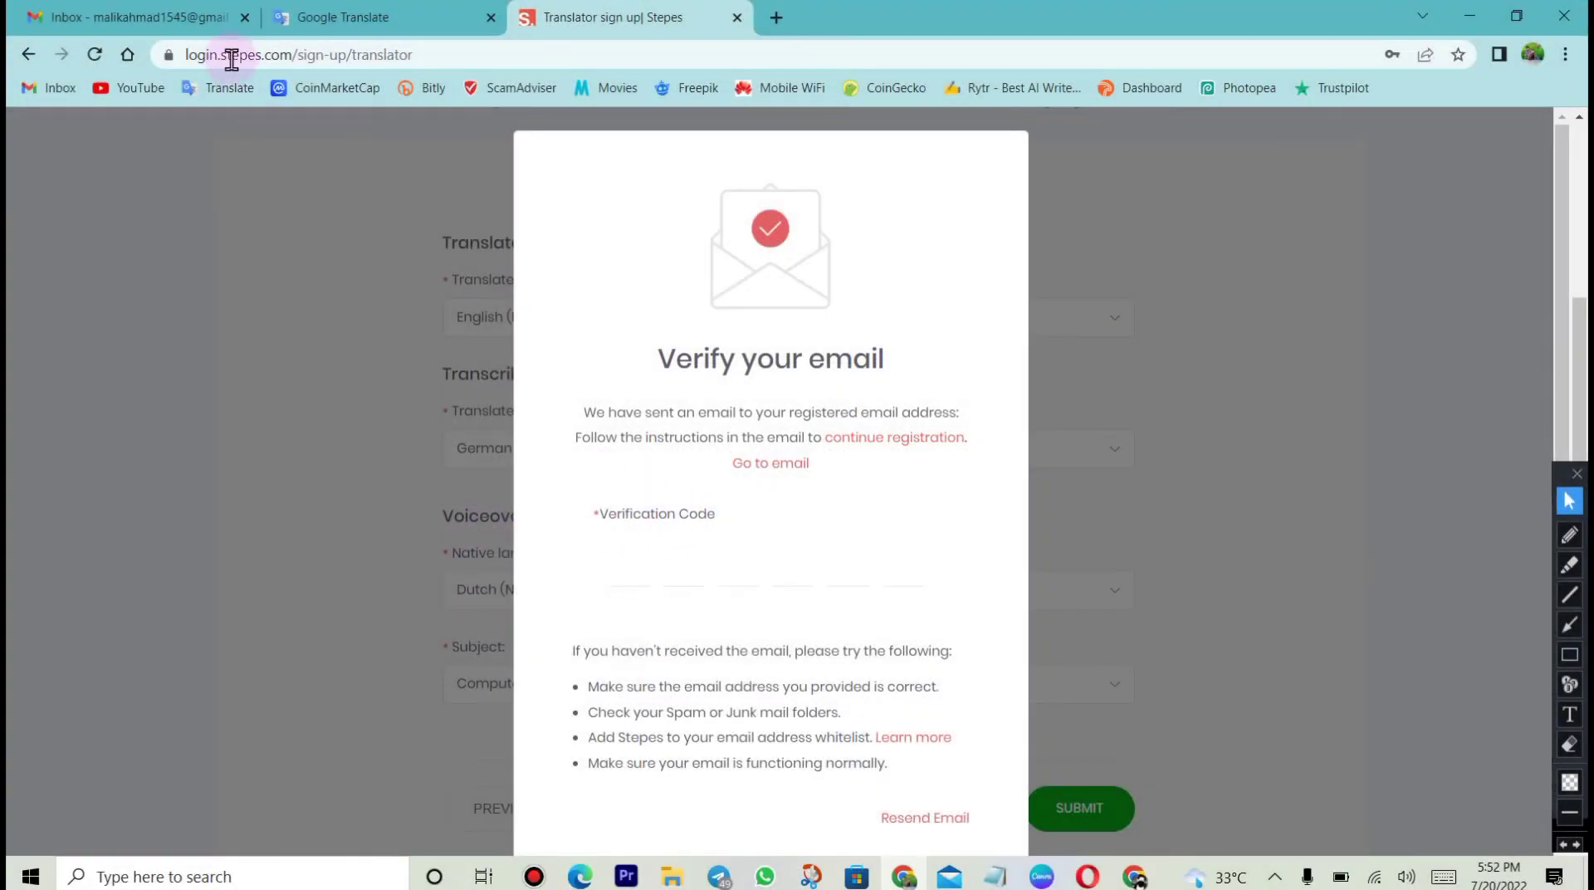
- Copy the verification code from the Stepes confirmation email in Gmail
left_click(199, 17)
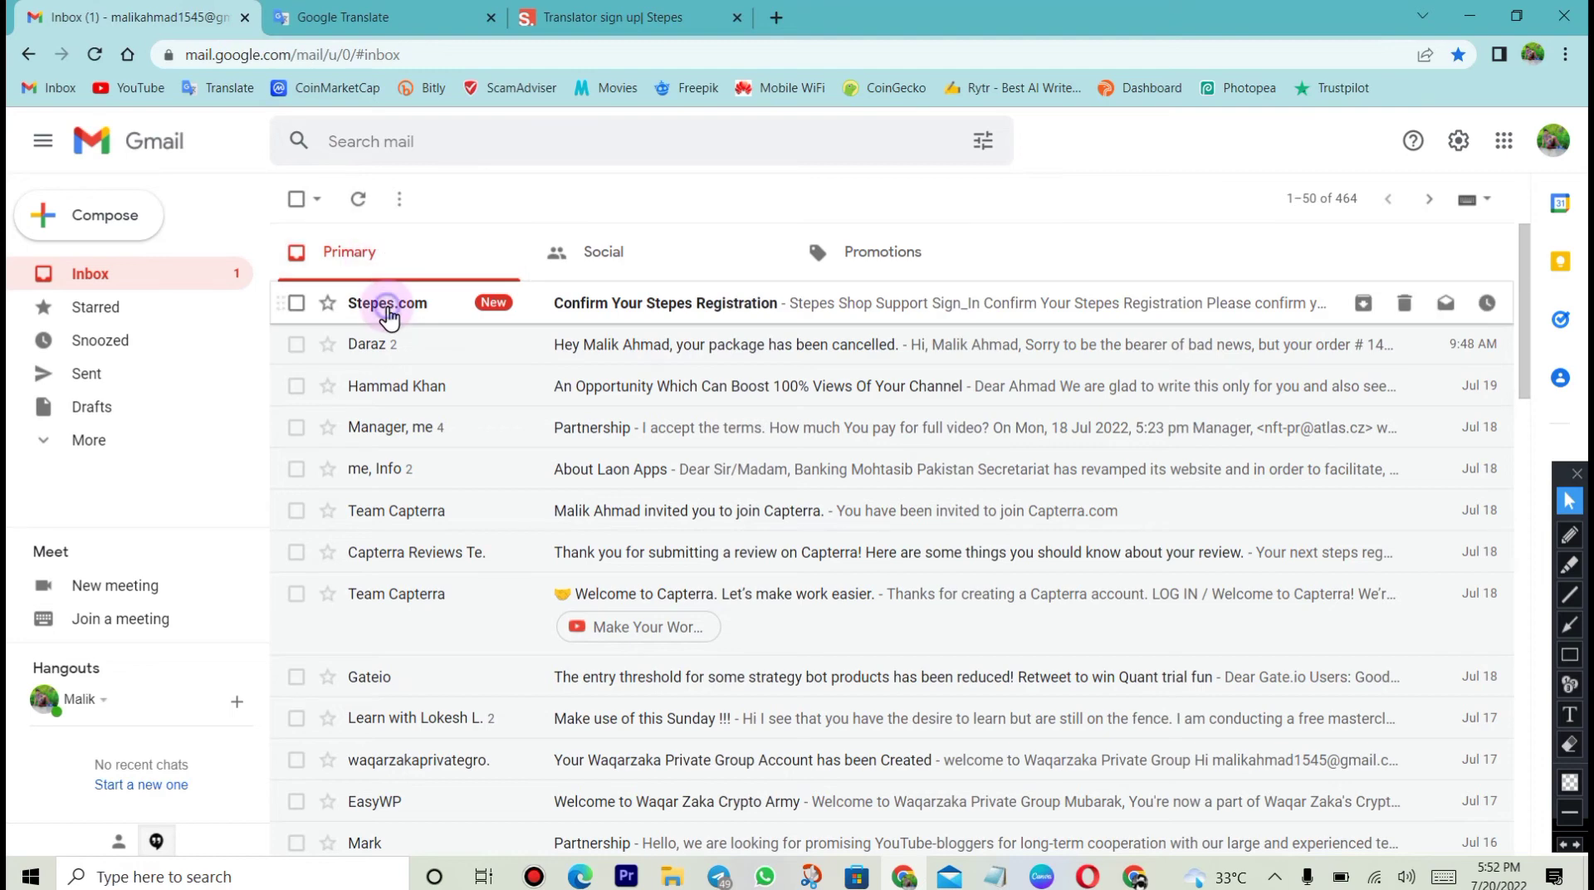
left_click(387, 303)
double_click(620, 643)
right_click(629, 648)
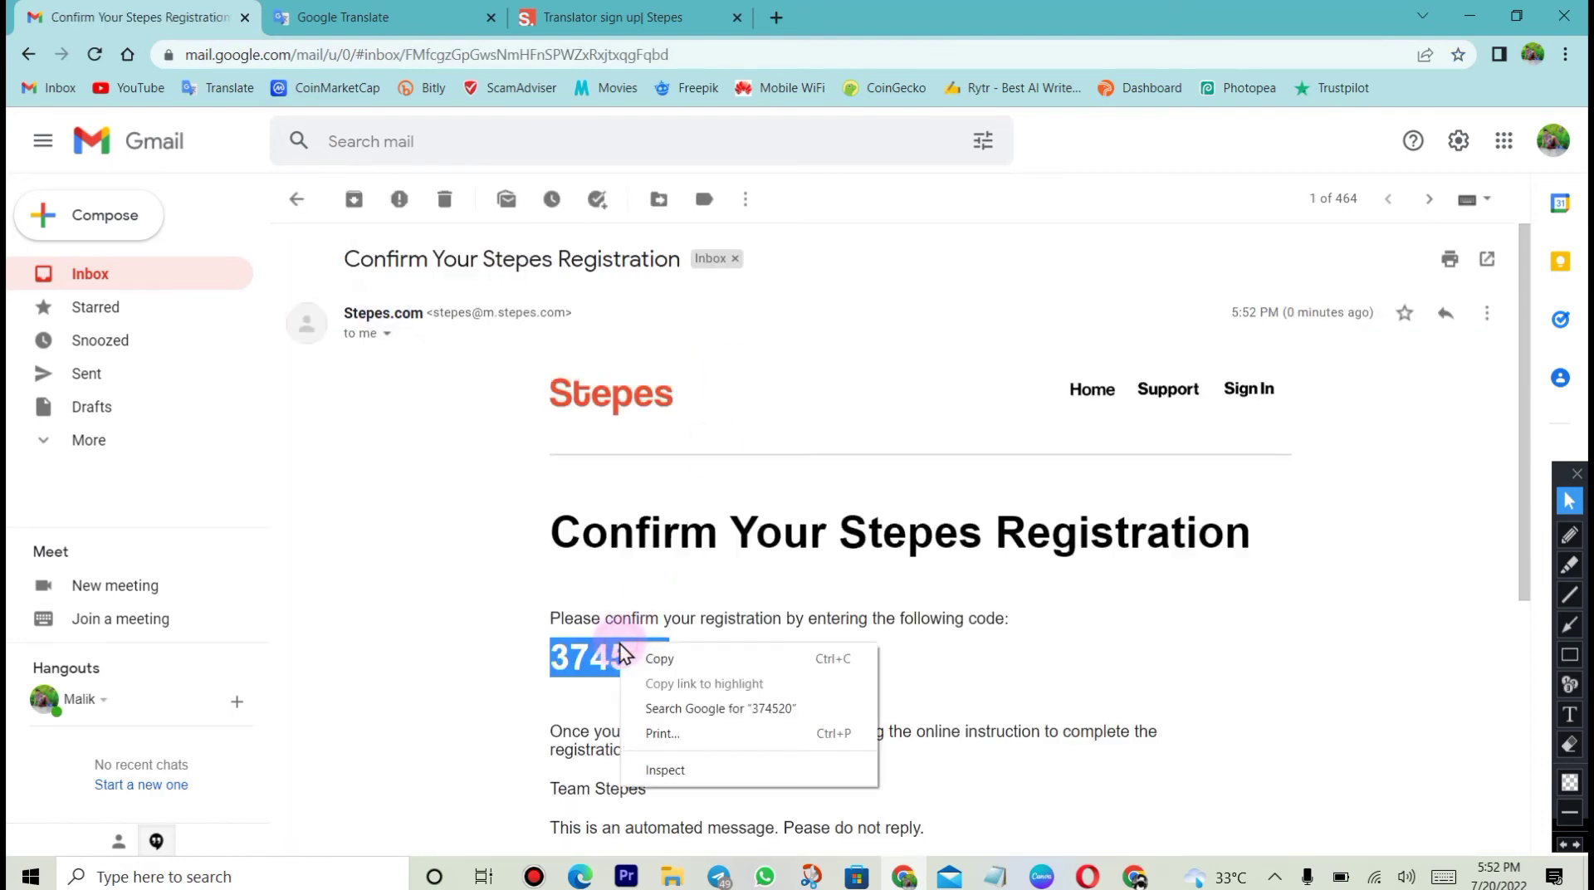
left_click(660, 655)
- Enter the copied code in the Stepes Verify your email dialog
left_click(591, 15)
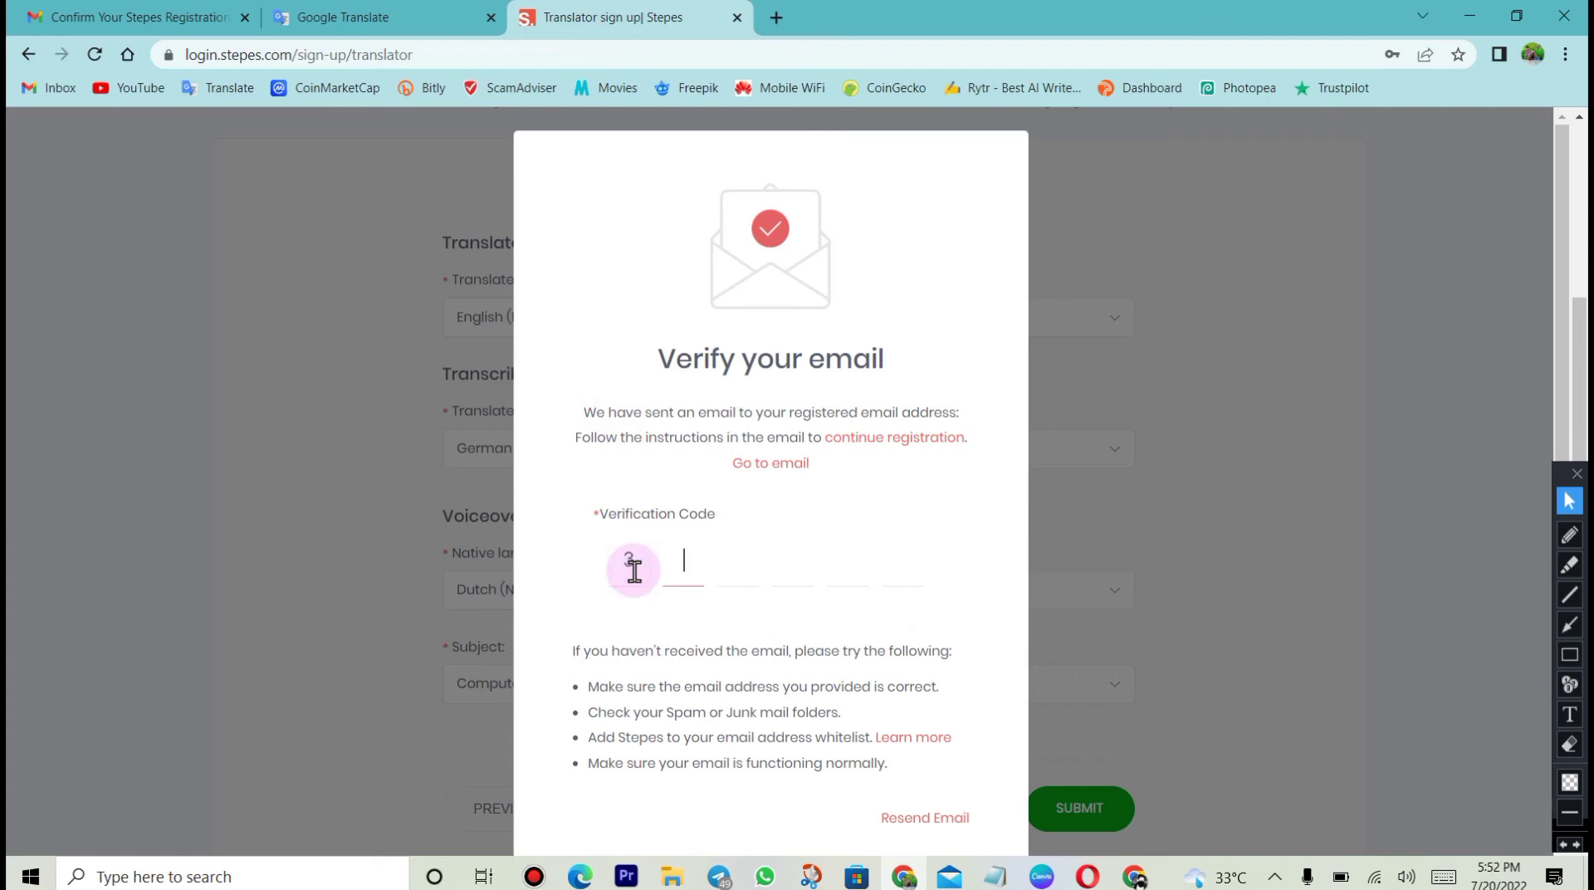
key("BackSpace")
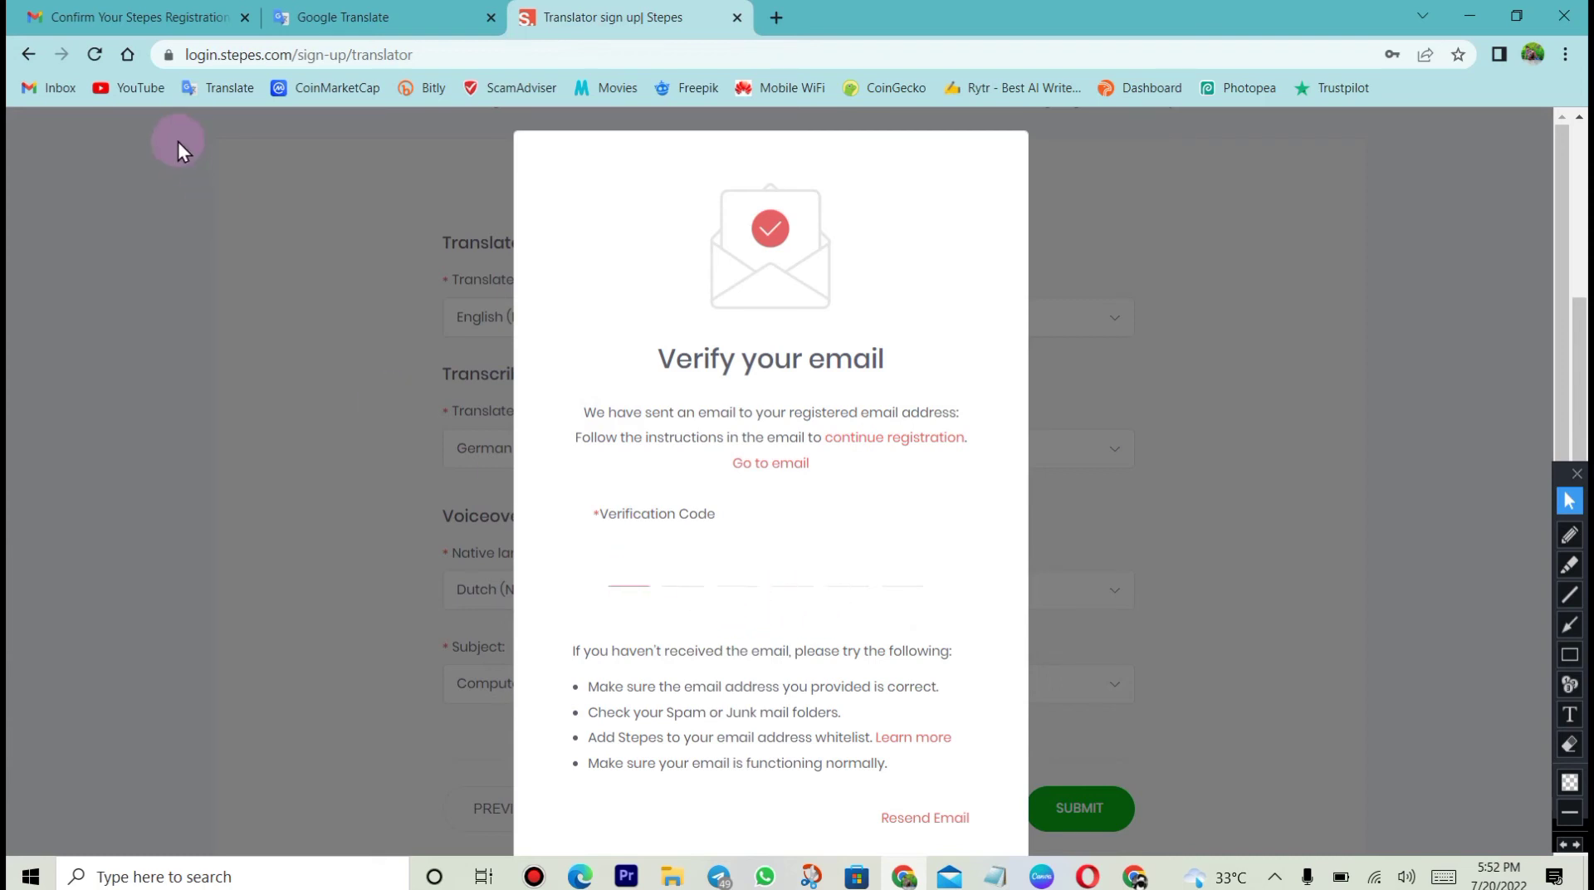
left_click(169, 15)
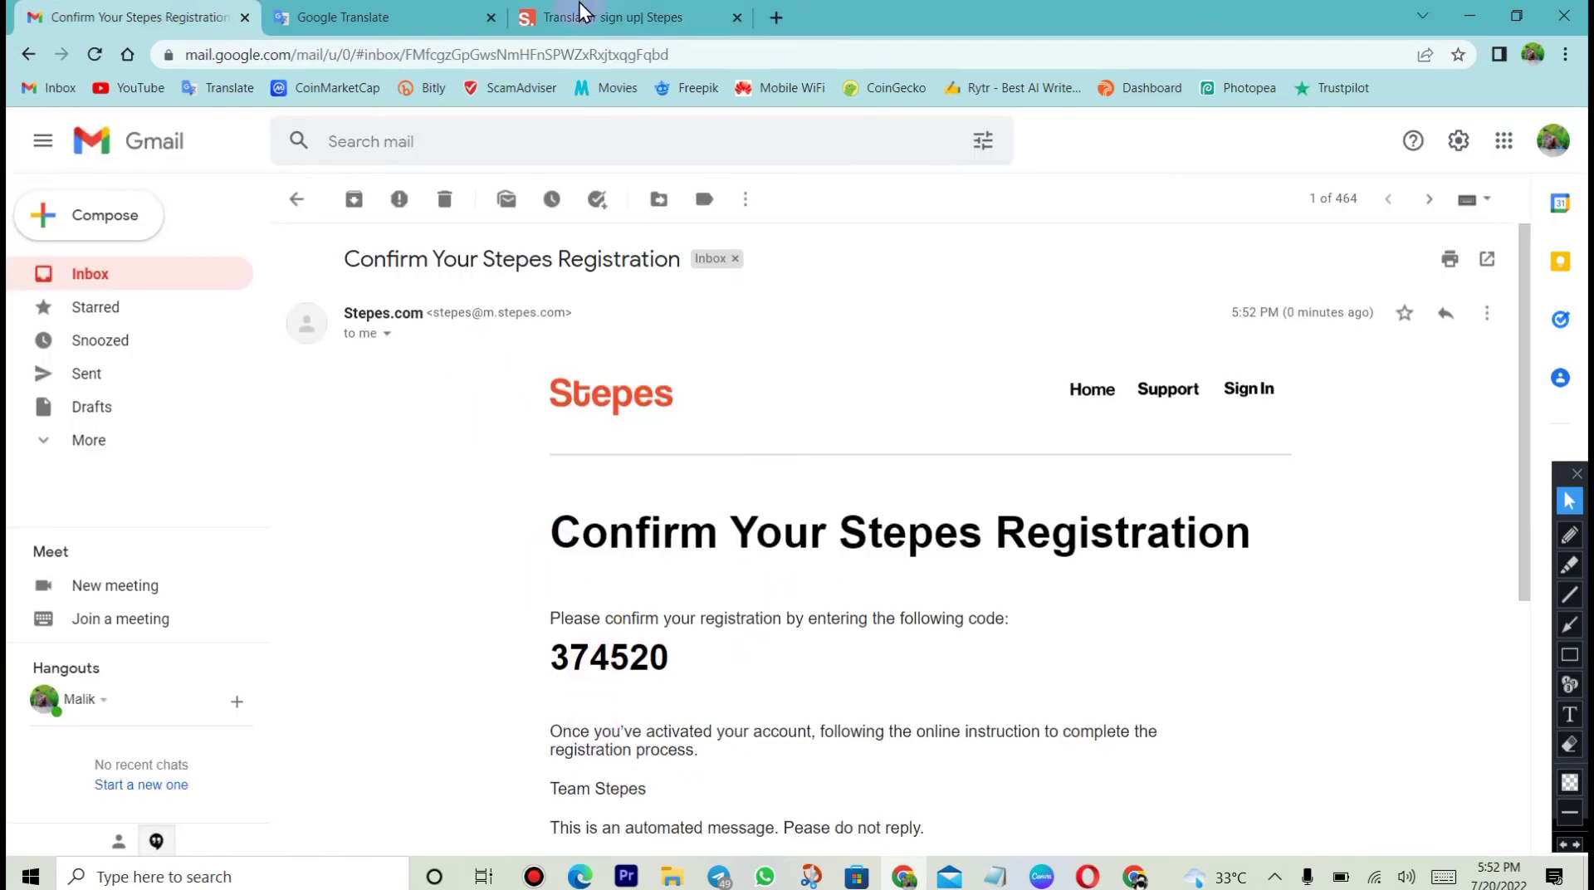
left_click(579, 10)
left_click(604, 415)
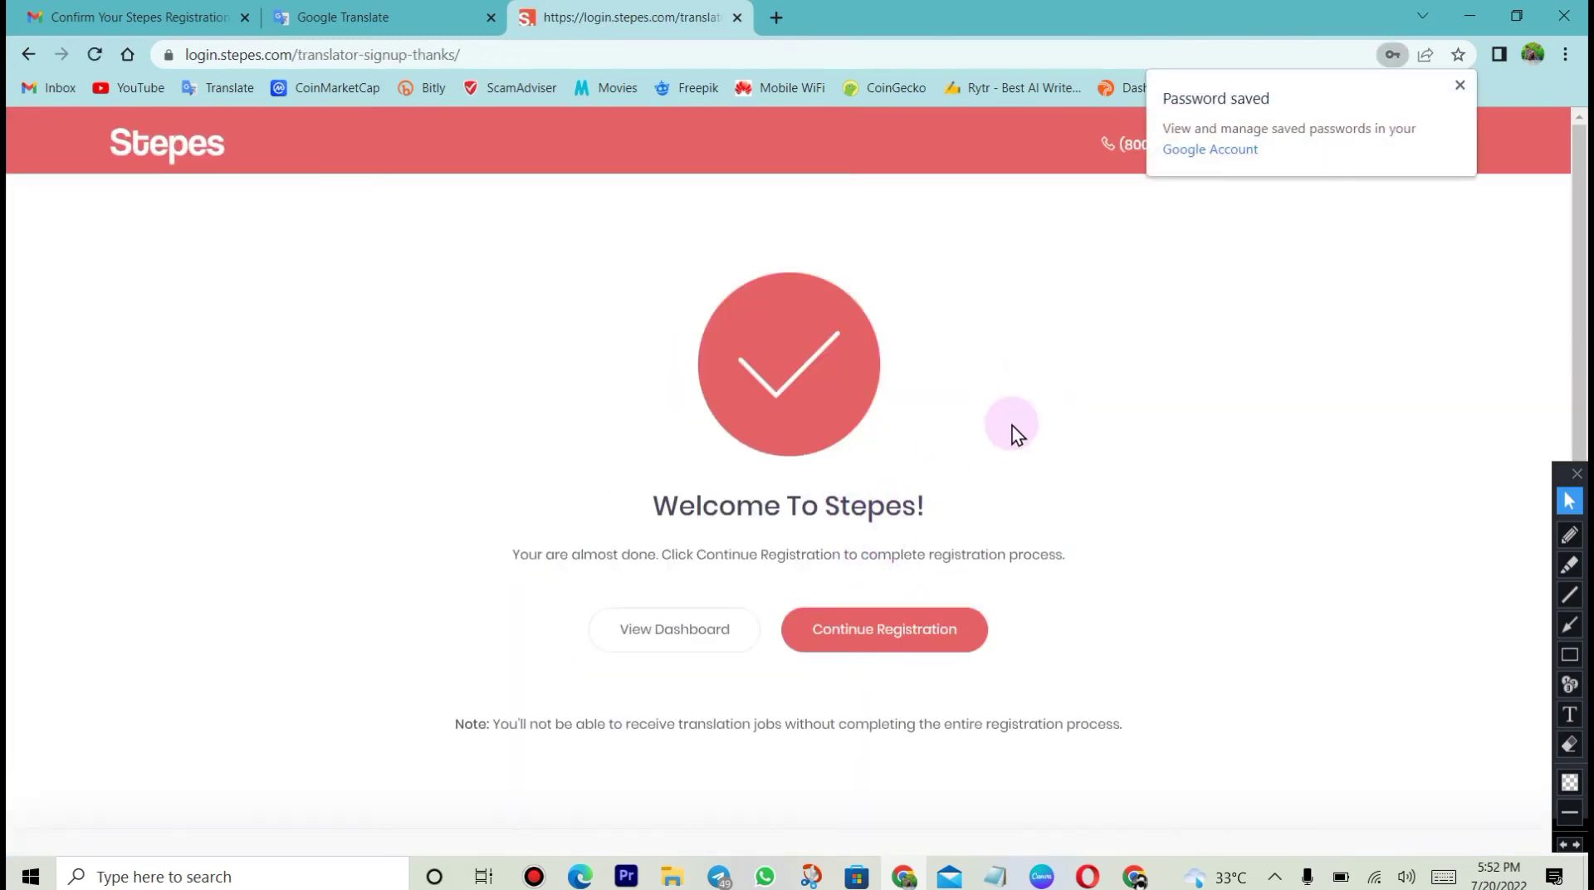
- Go from the Welcome To Stepes page to the Translator Dashboard via View Dashboard
double_click(802, 505)
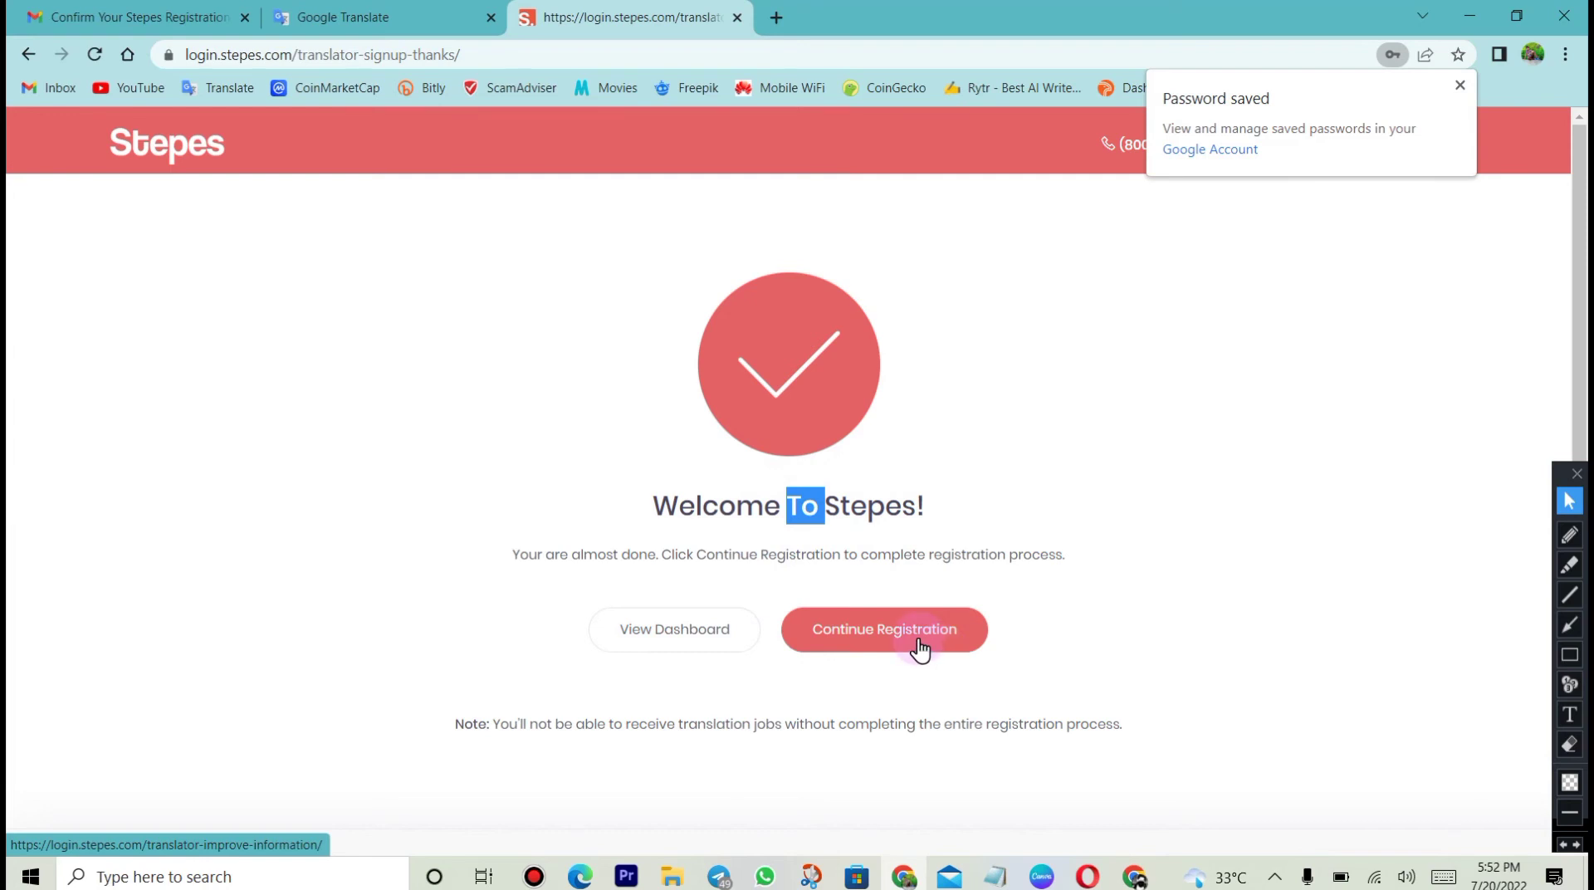
left_click(712, 639)
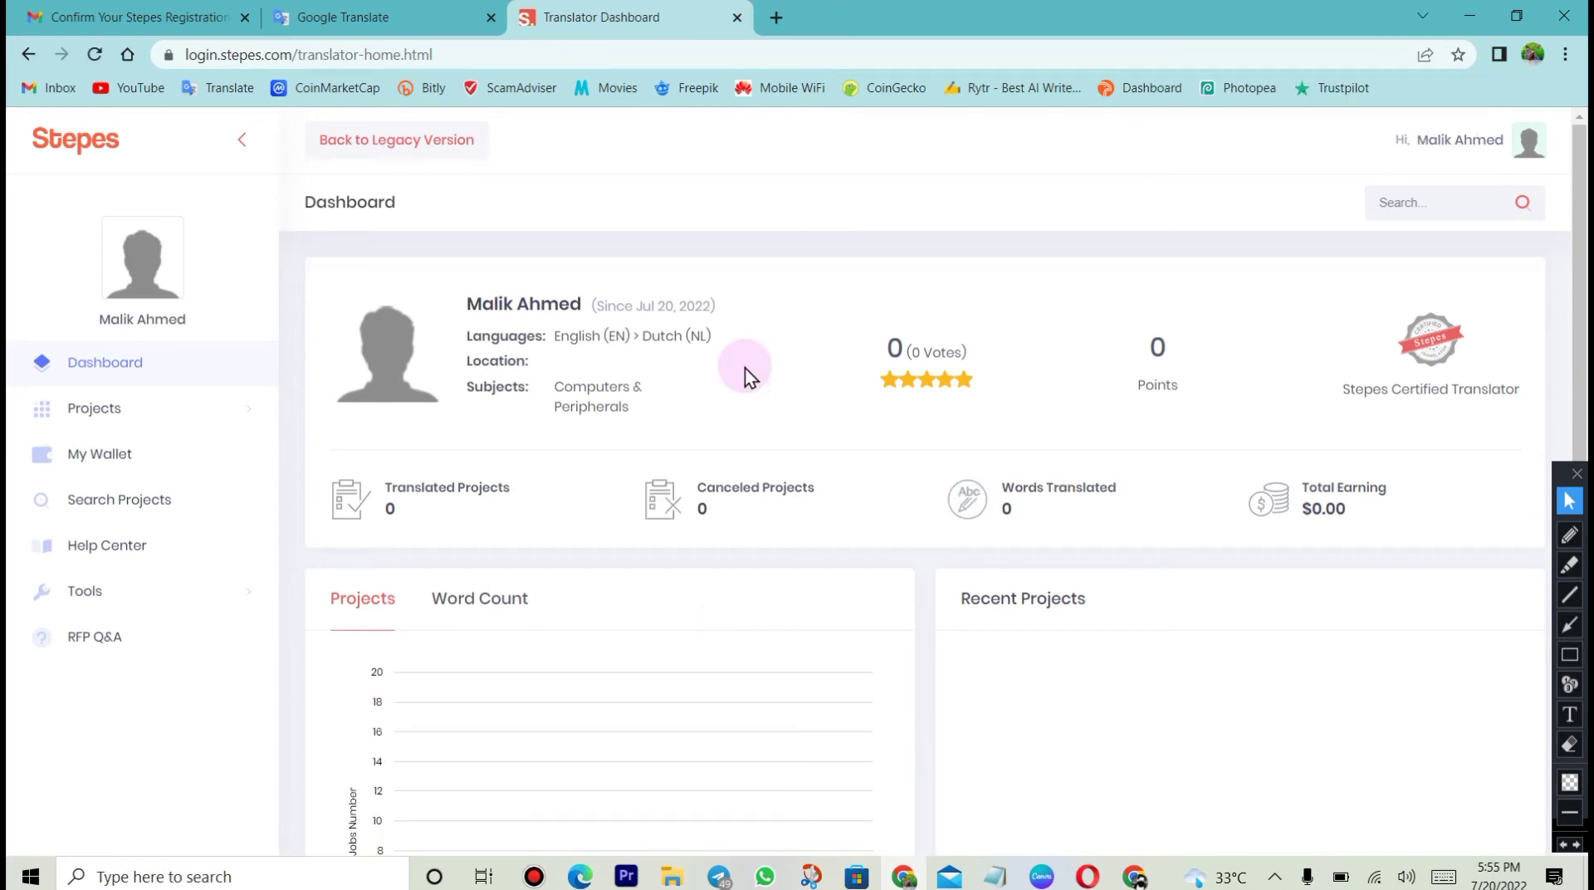
key("r")
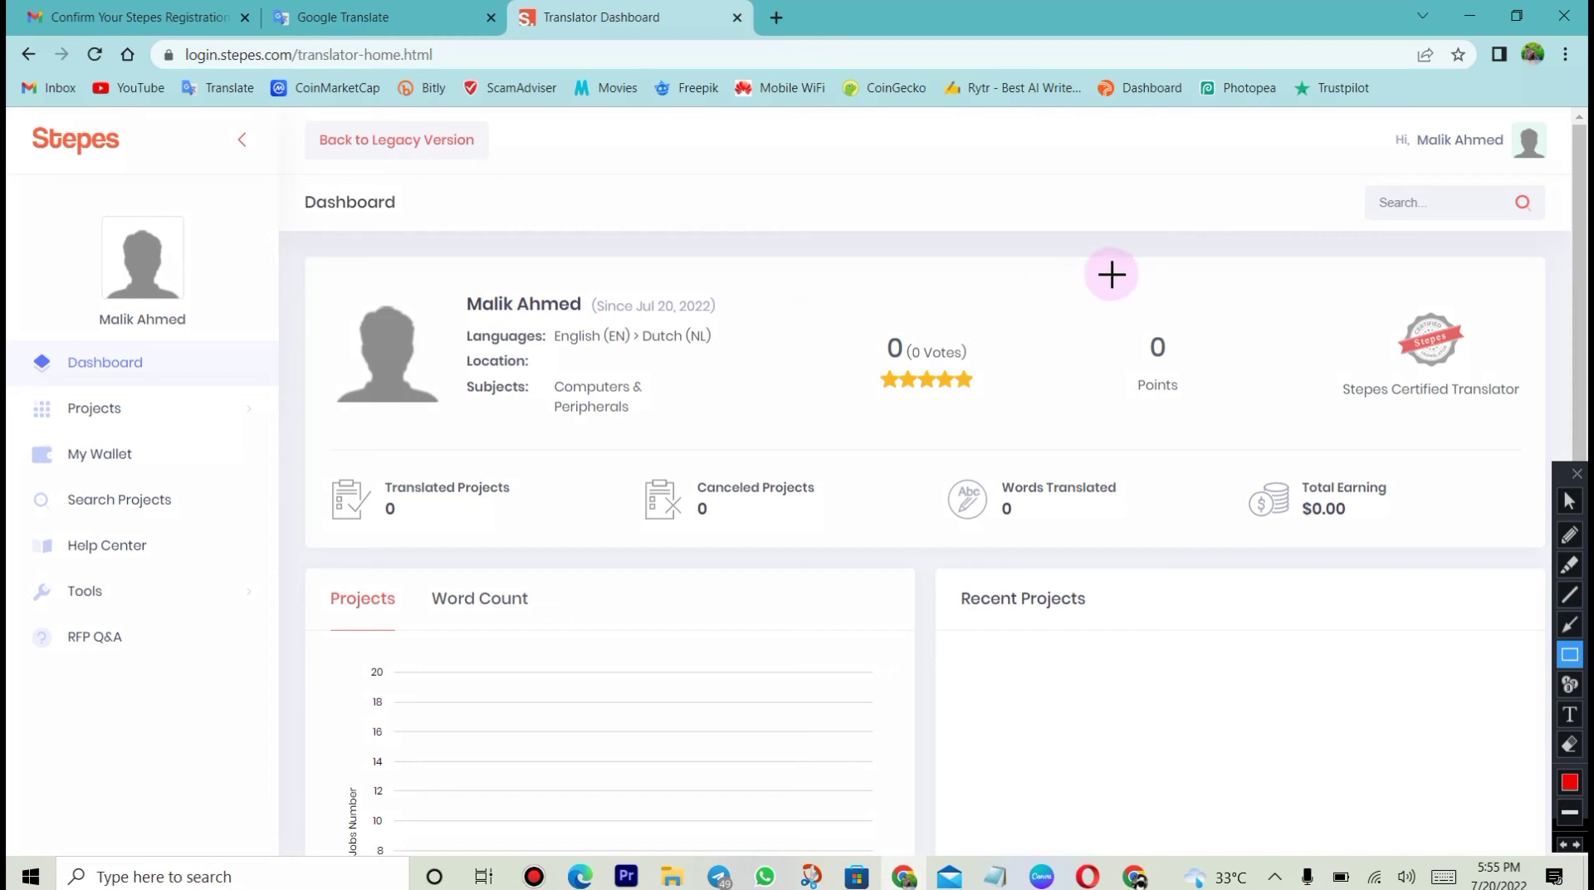
left_click_drag(1300, 307, 1543, 420)
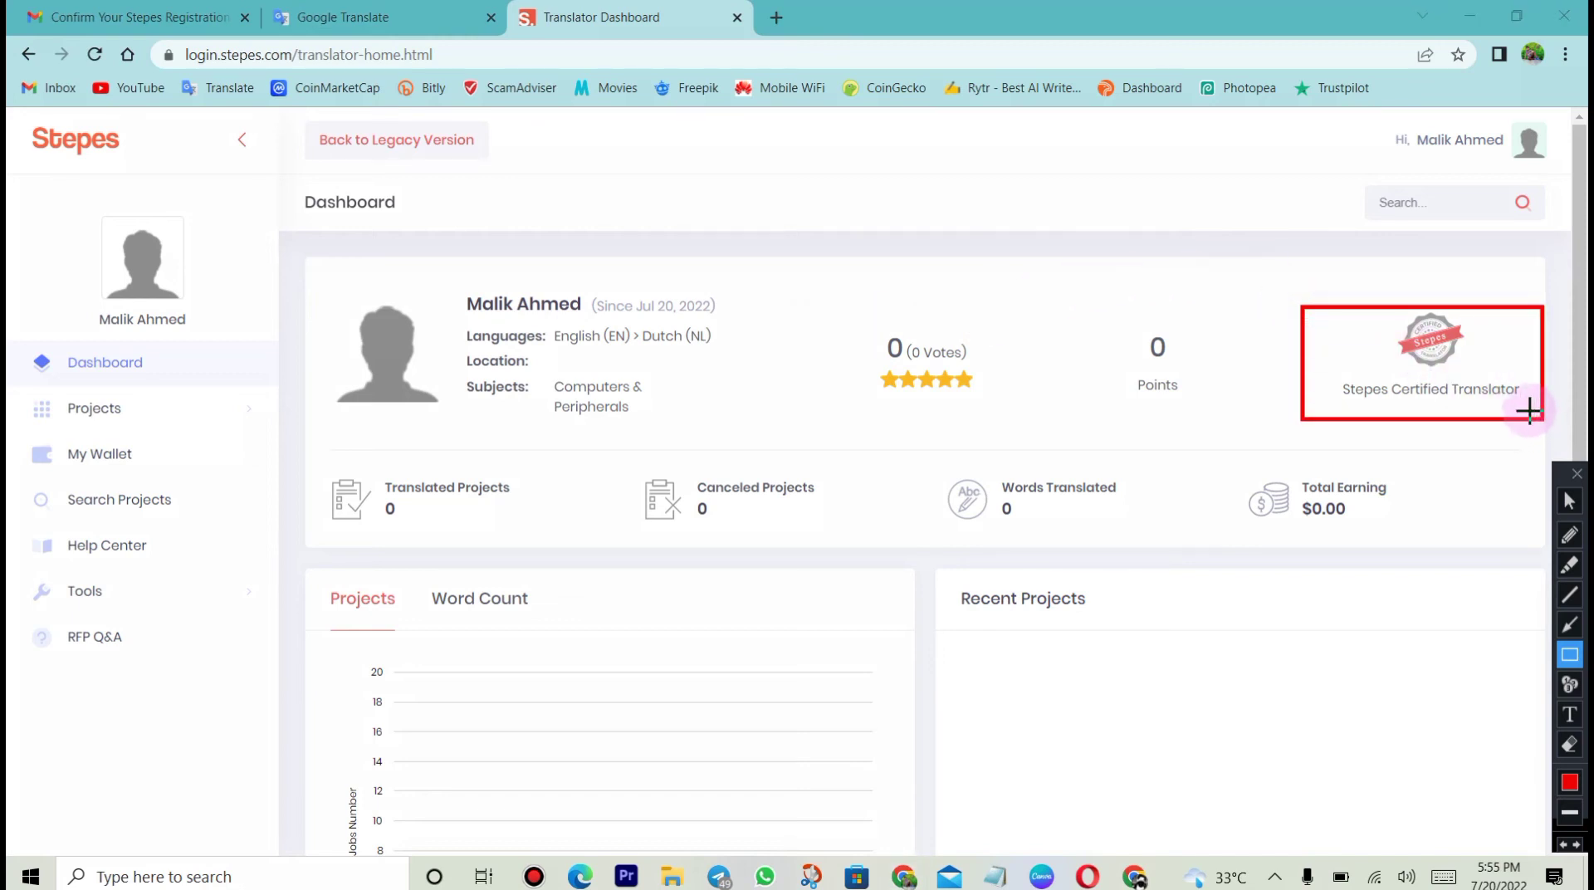
key("ctrl+z")
key("Escape")
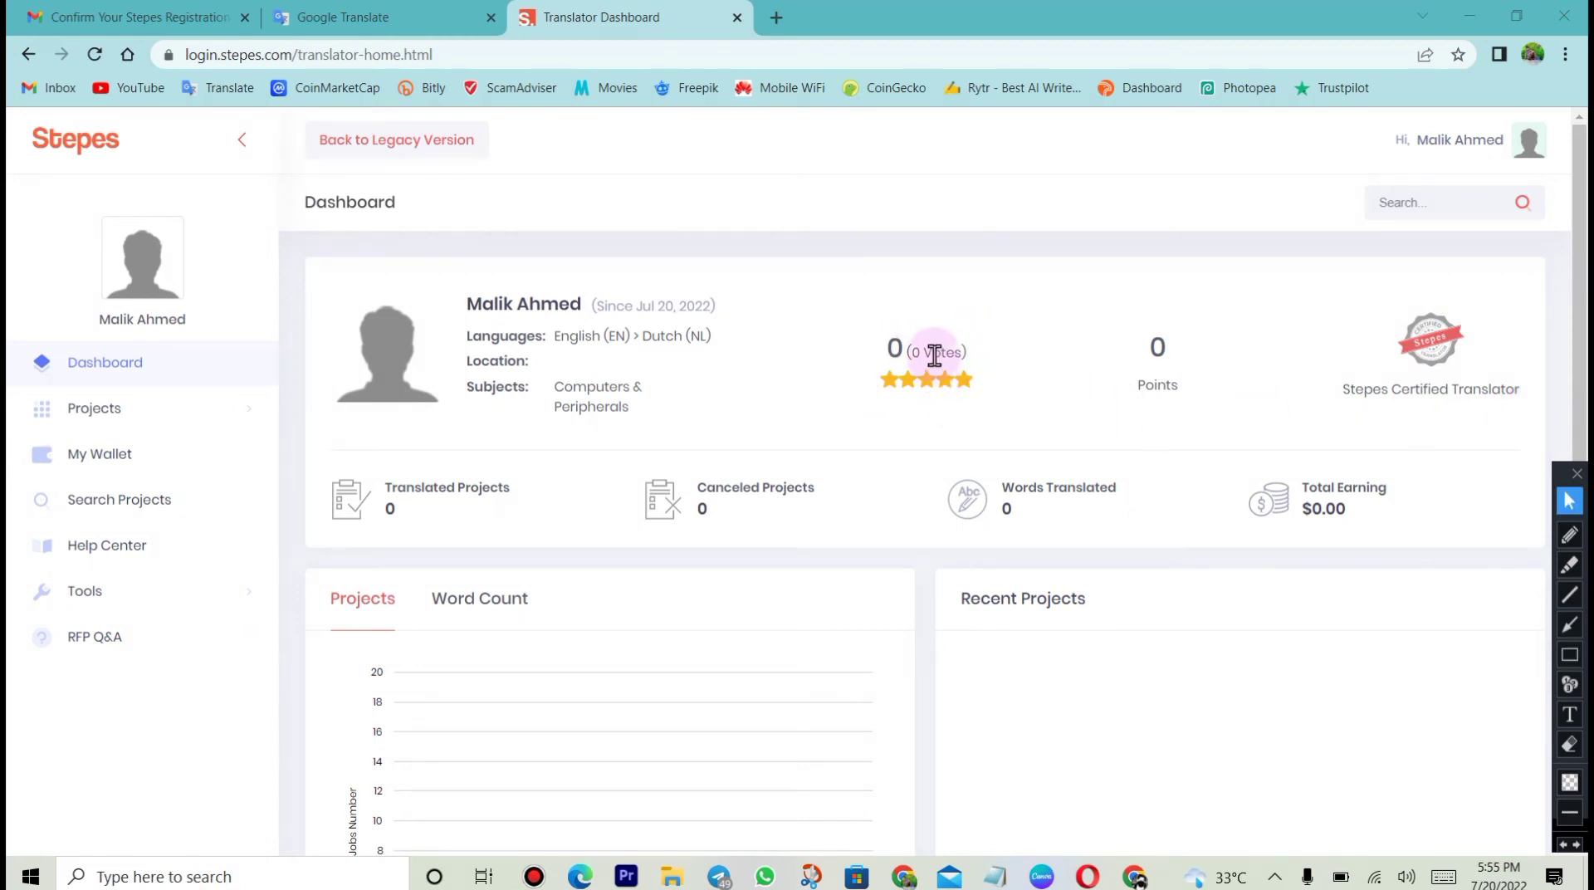
left_click_drag(934, 355, 943, 385)
left_click(949, 387)
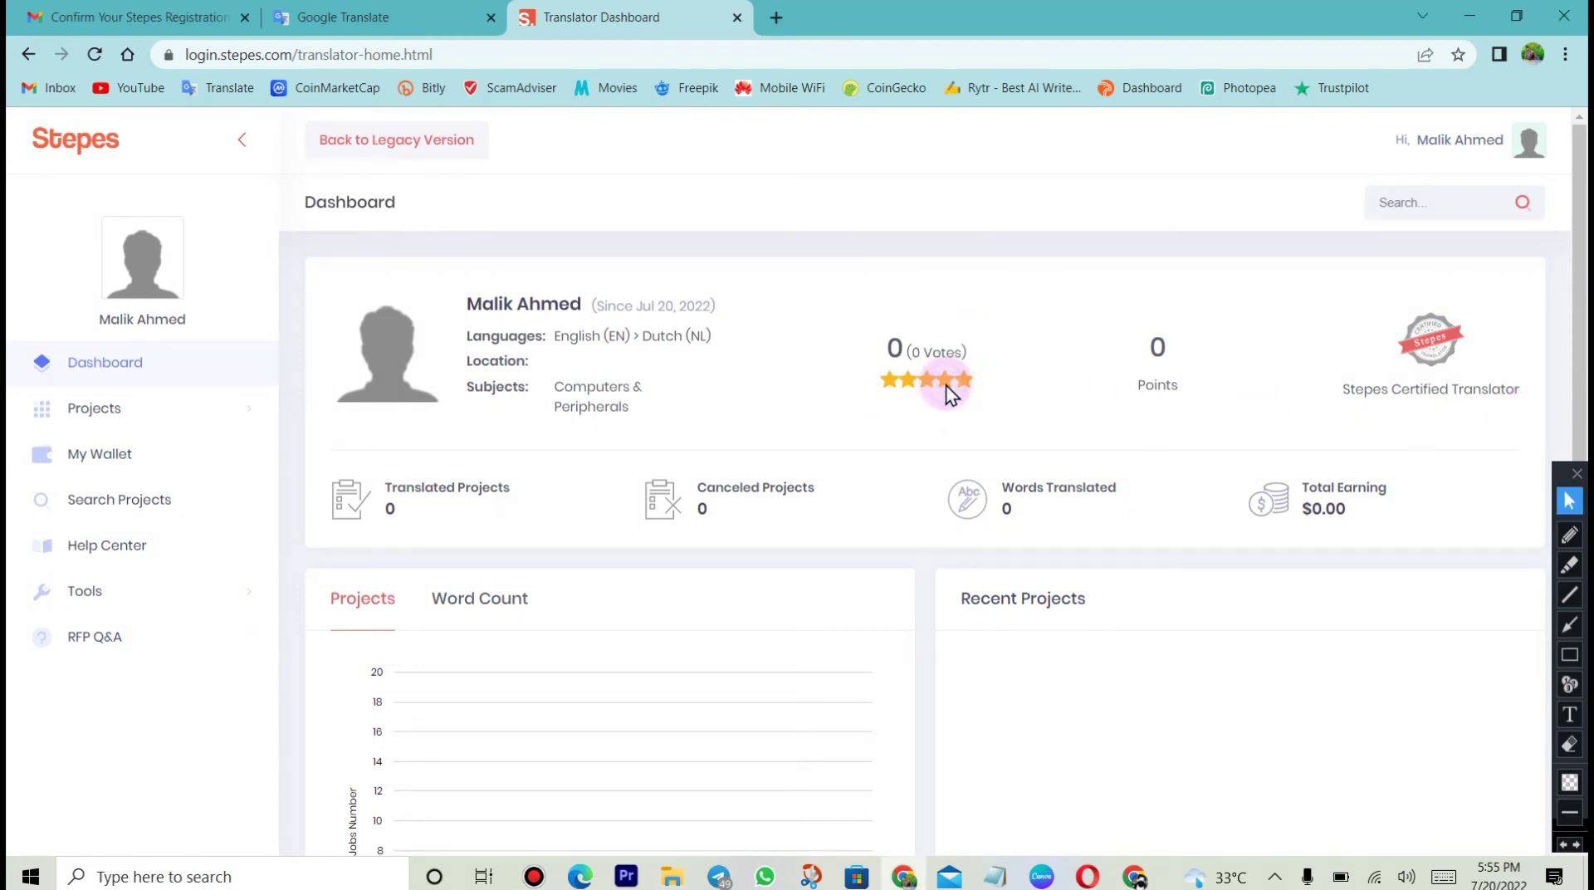
left_click_drag(884, 327, 948, 417)
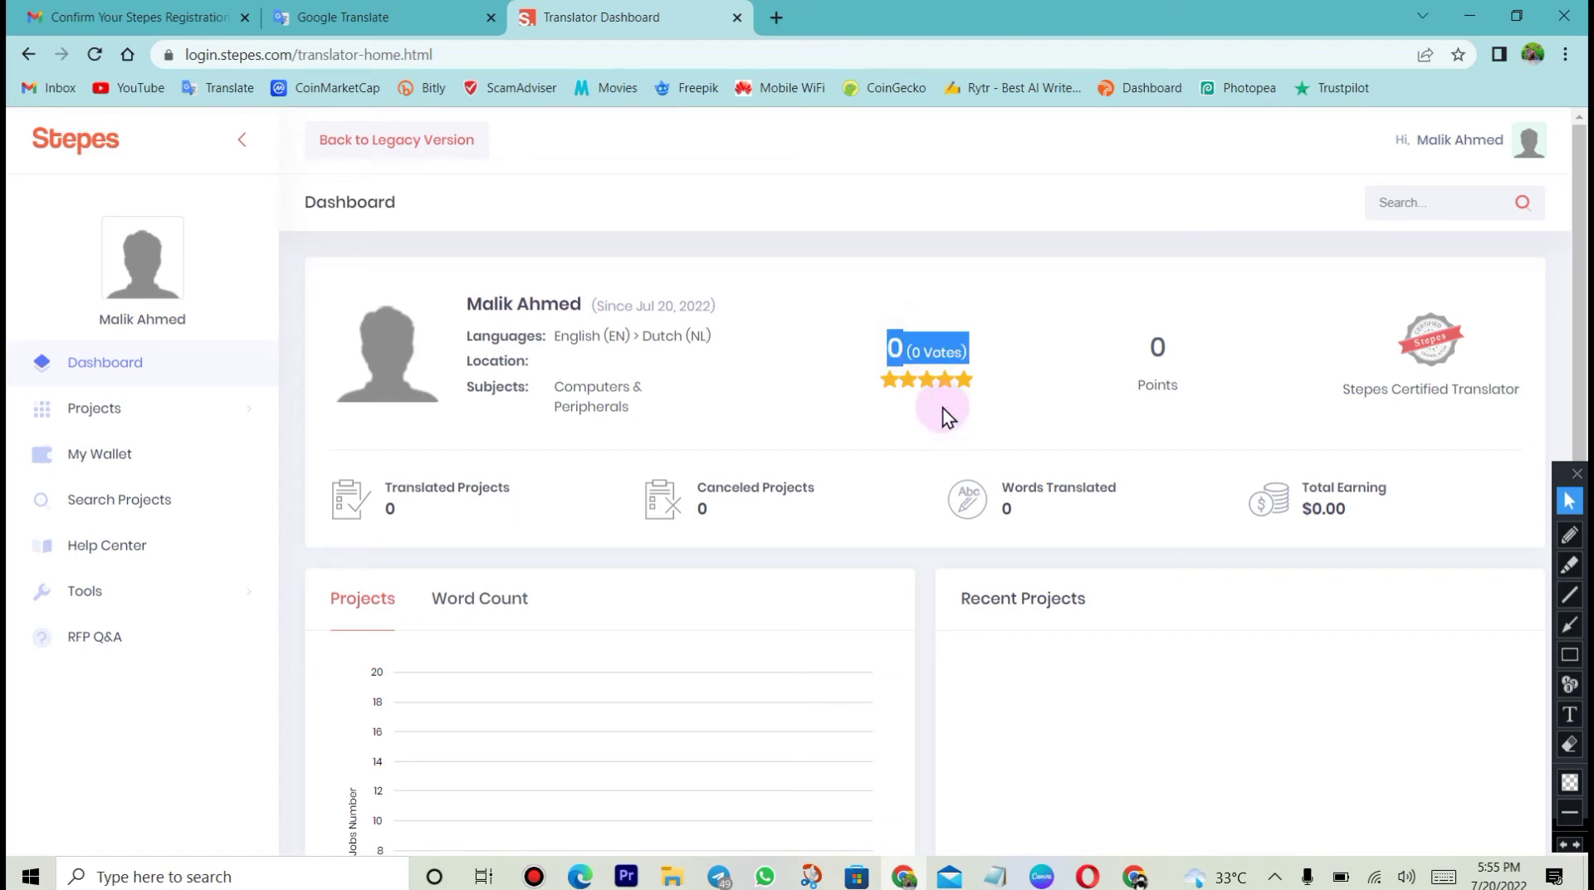
left_click(941, 396)
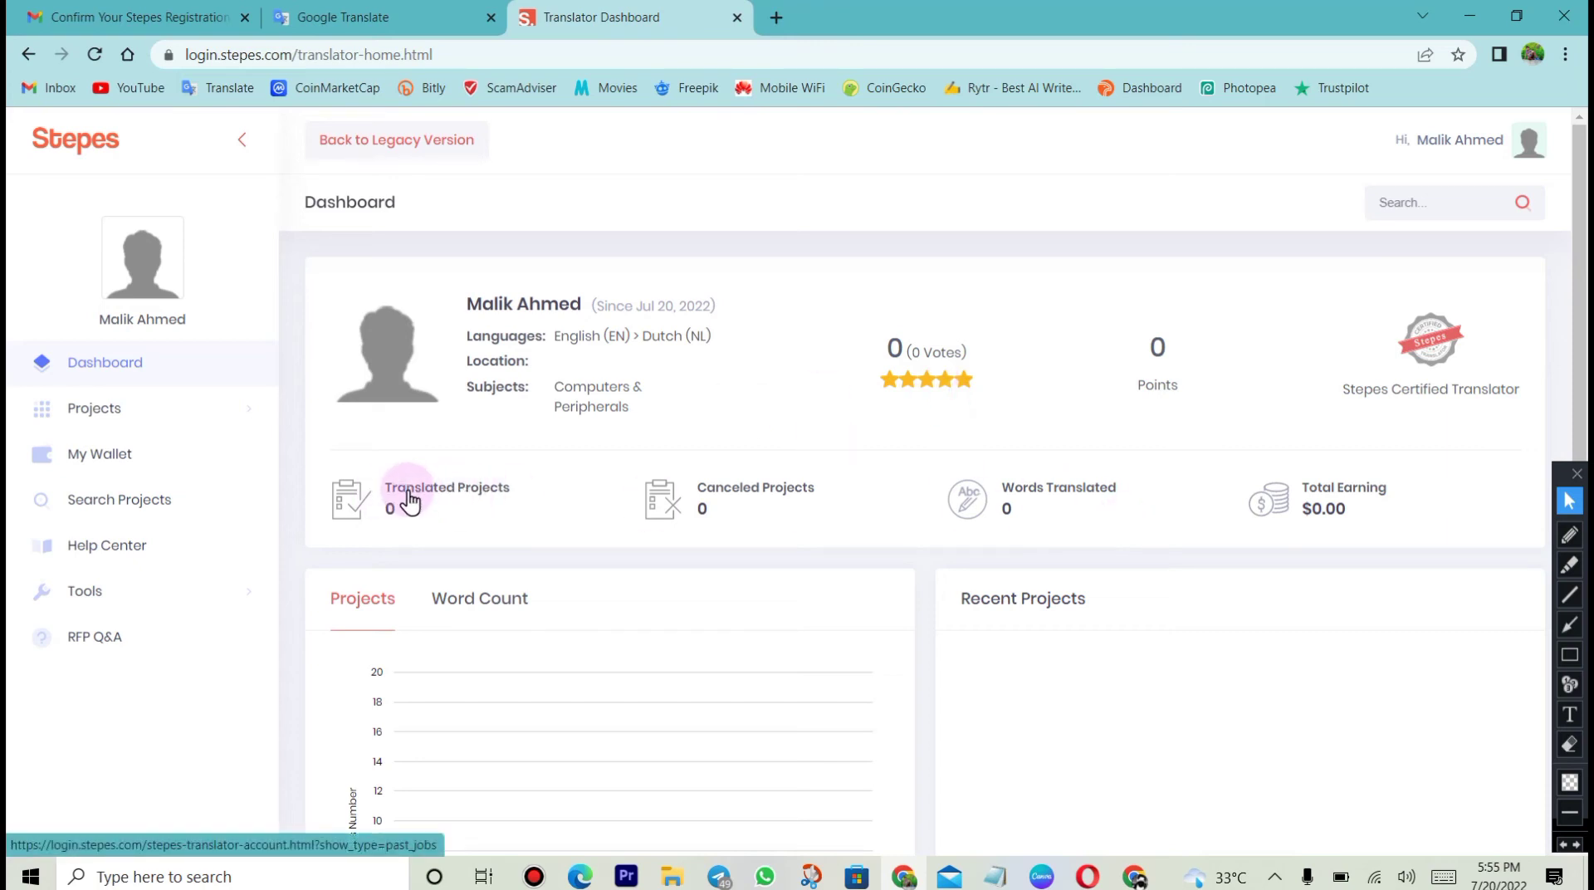
key("r")
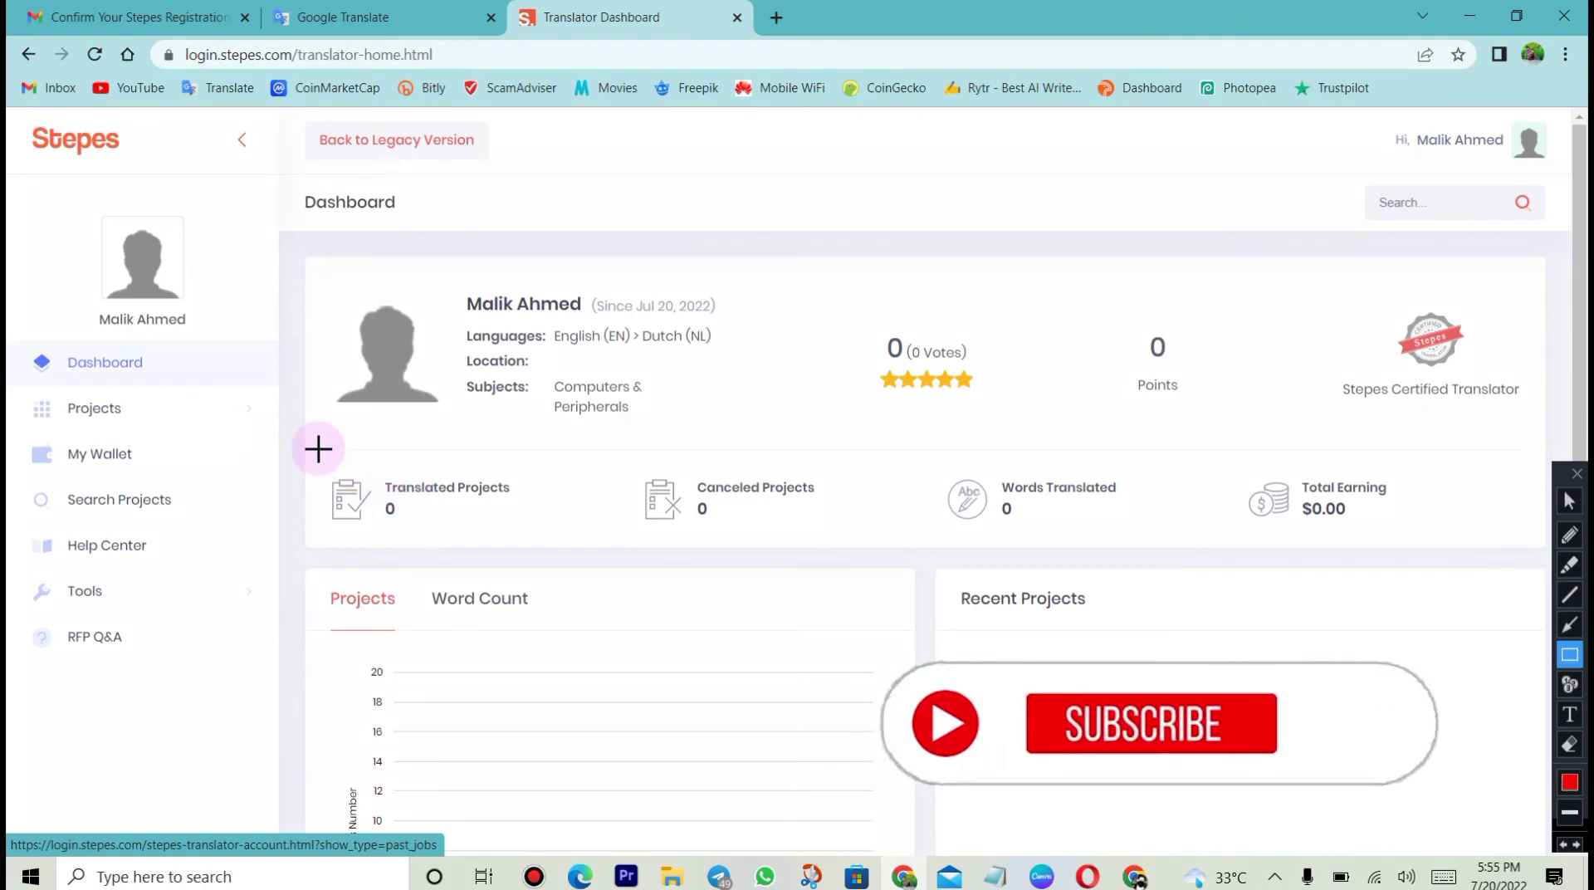
mouse_move(313, 445)
left_mouse_down()
mouse_move(438, 523)
mouse_move(552, 552)
left_mouse_up()
mouse_move(616, 462)
left_mouse_down()
mouse_move(863, 565)
mouse_move(857, 529)
left_mouse_up()
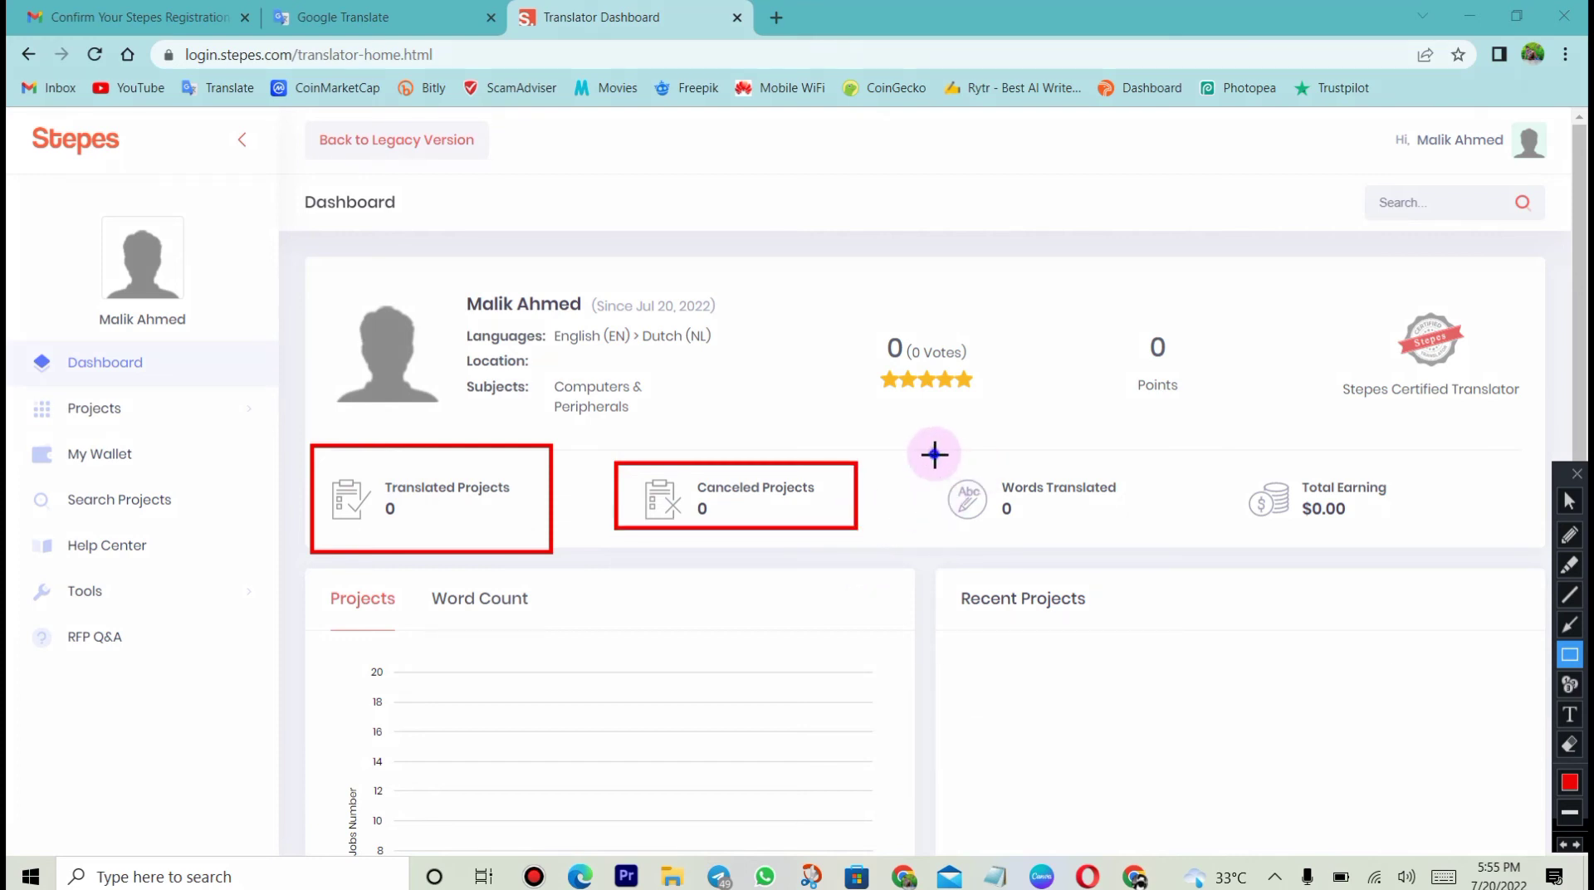
mouse_move(934, 453)
left_mouse_down()
mouse_move(1430, 762)
mouse_move(1054, 445)
mouse_move(1128, 537)
left_mouse_up()
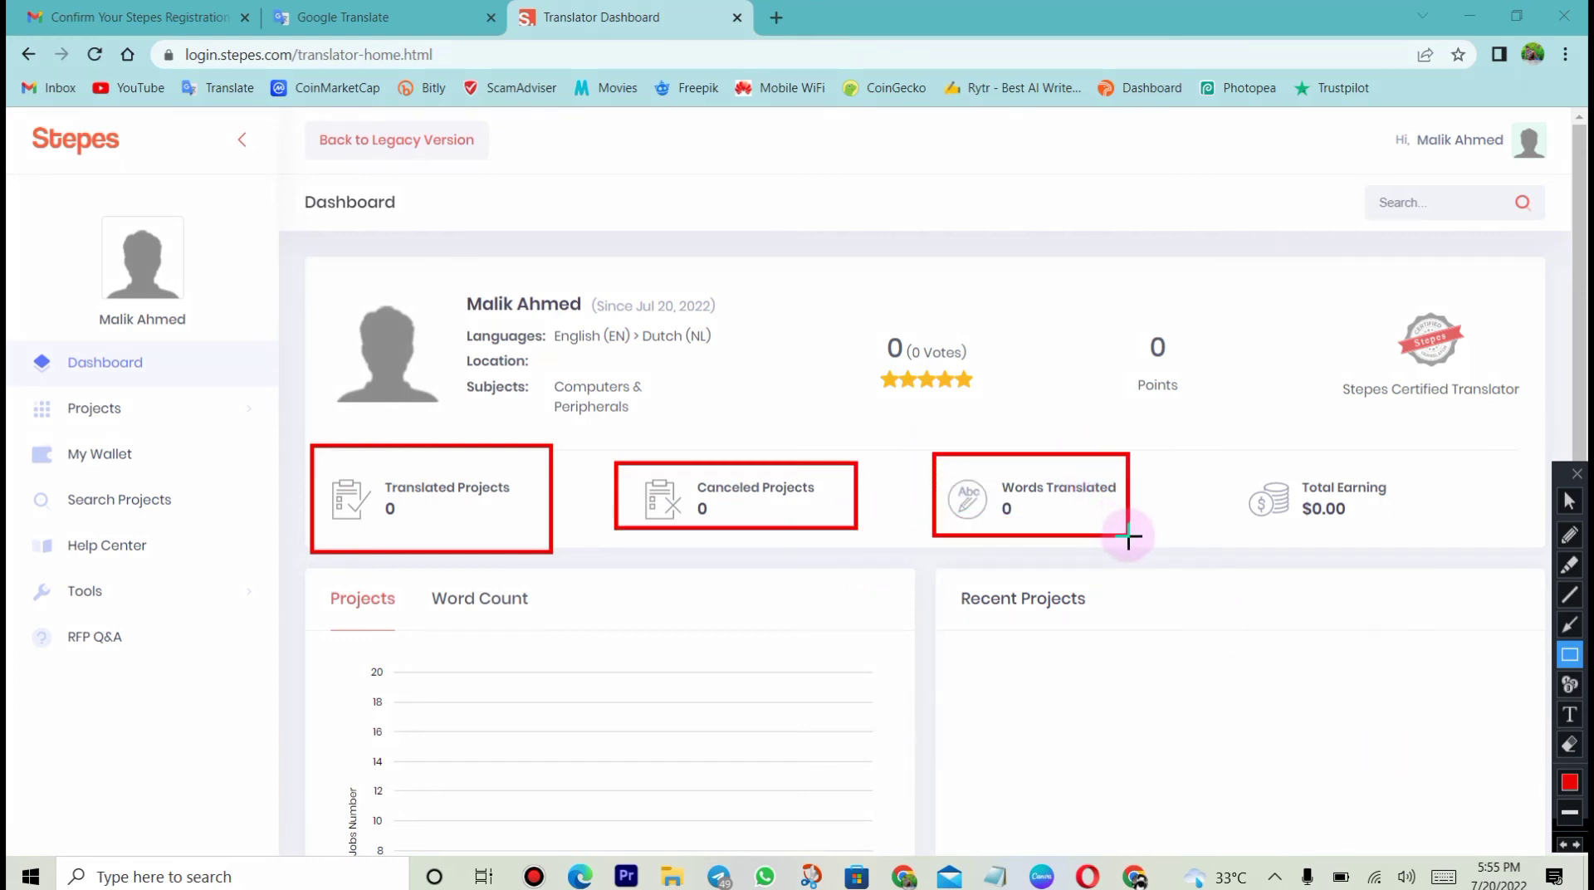
left_click_drag(1231, 462, 1421, 552)
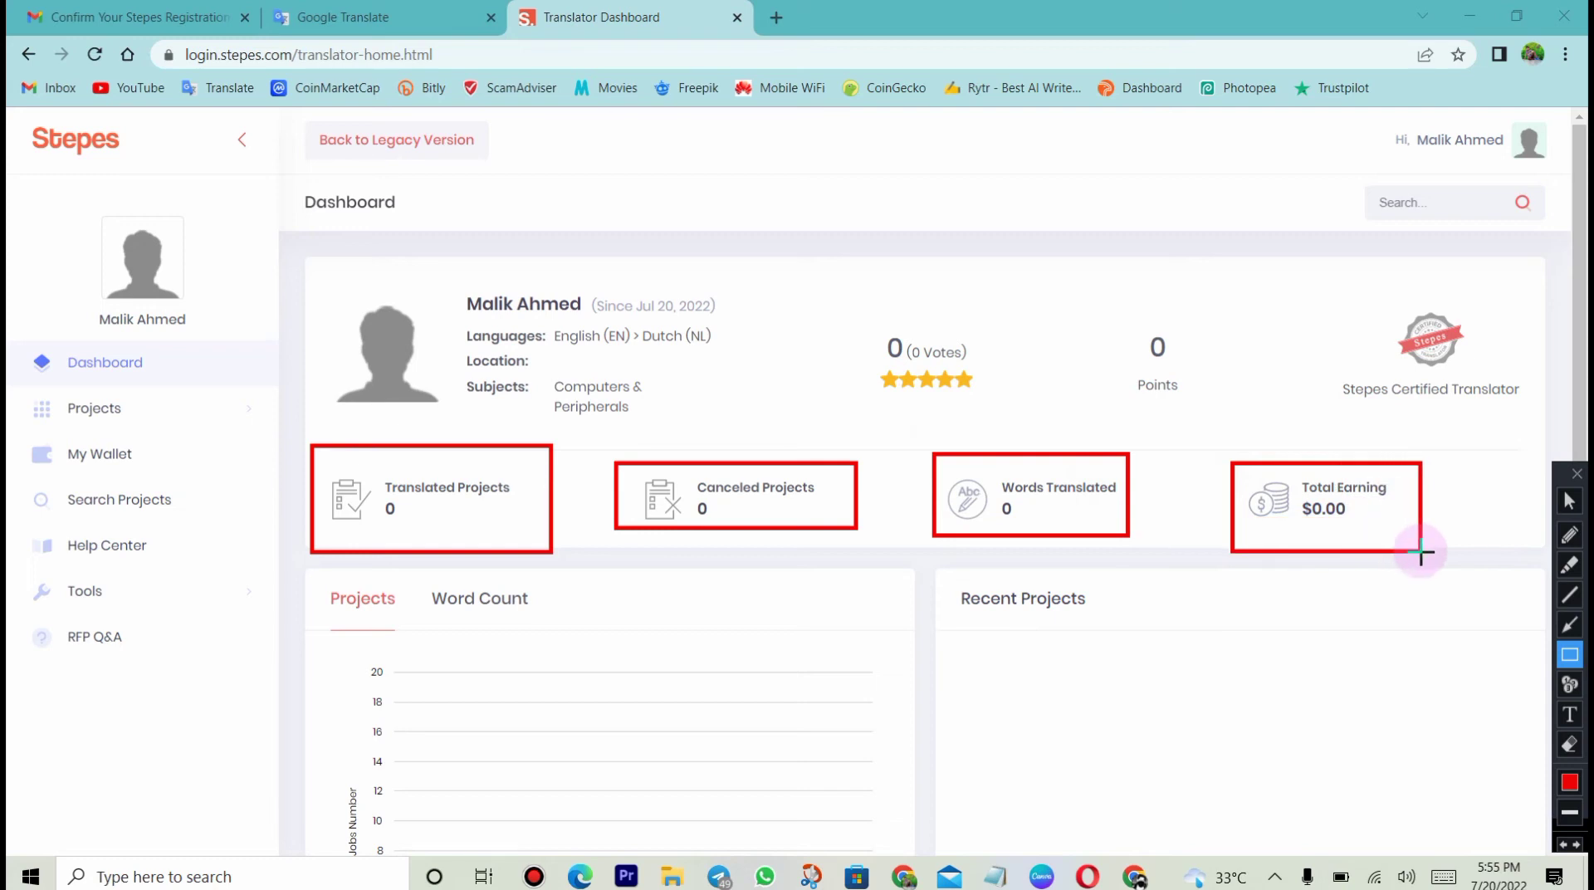
key("ctrl+z")
key("ctrl+z")
key("ctrl+z")
key("ctrl+z")
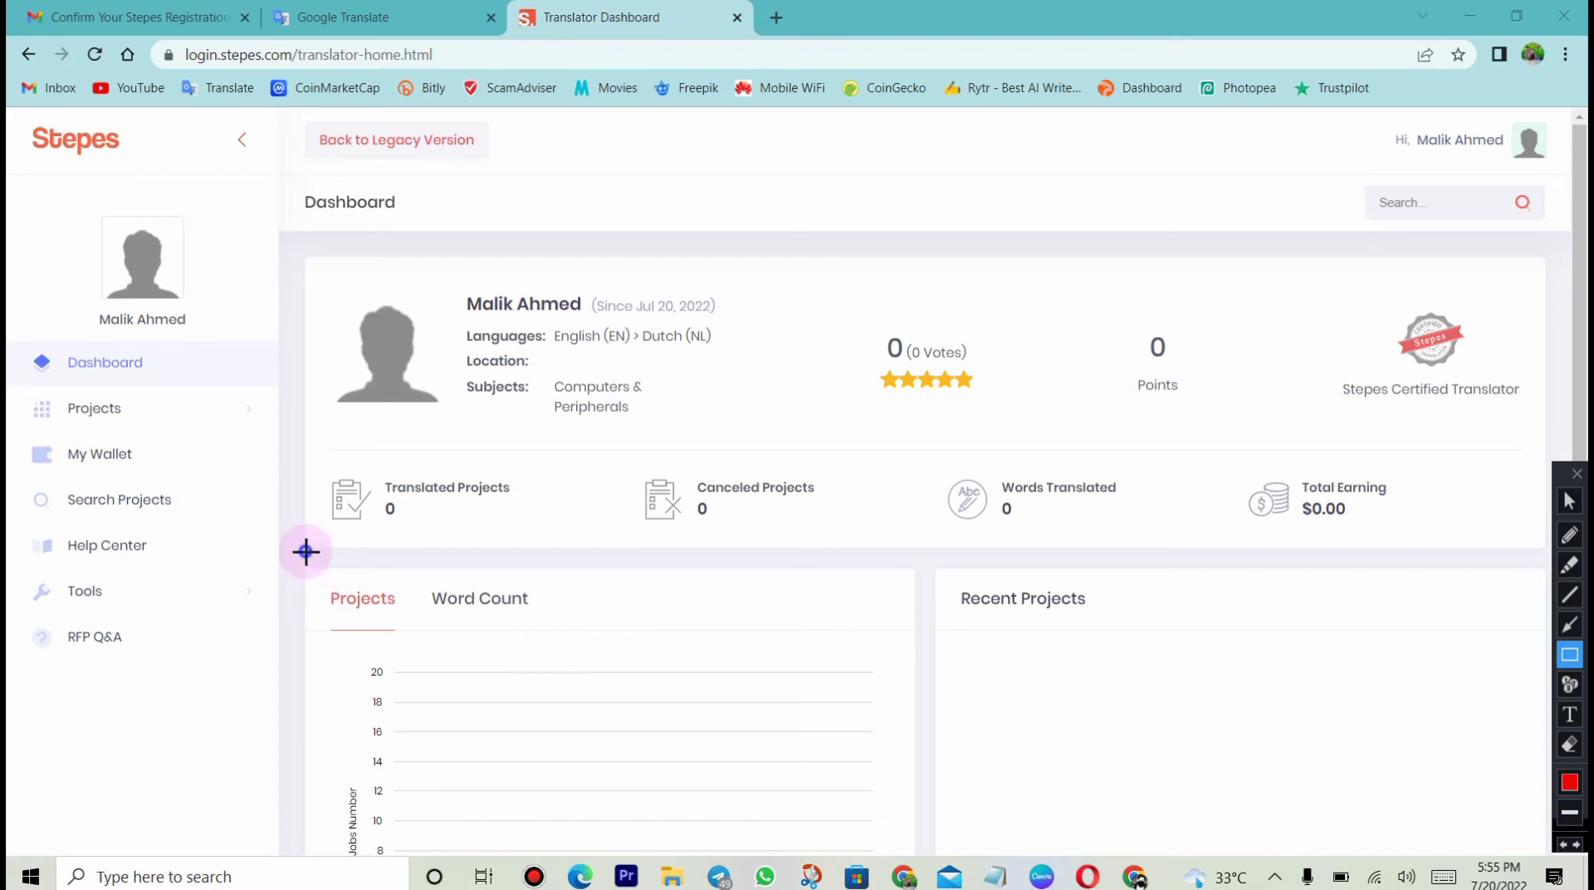
mouse_move(303, 550)
left_mouse_down()
mouse_move(523, 668)
mouse_move(576, 666)
left_mouse_up()
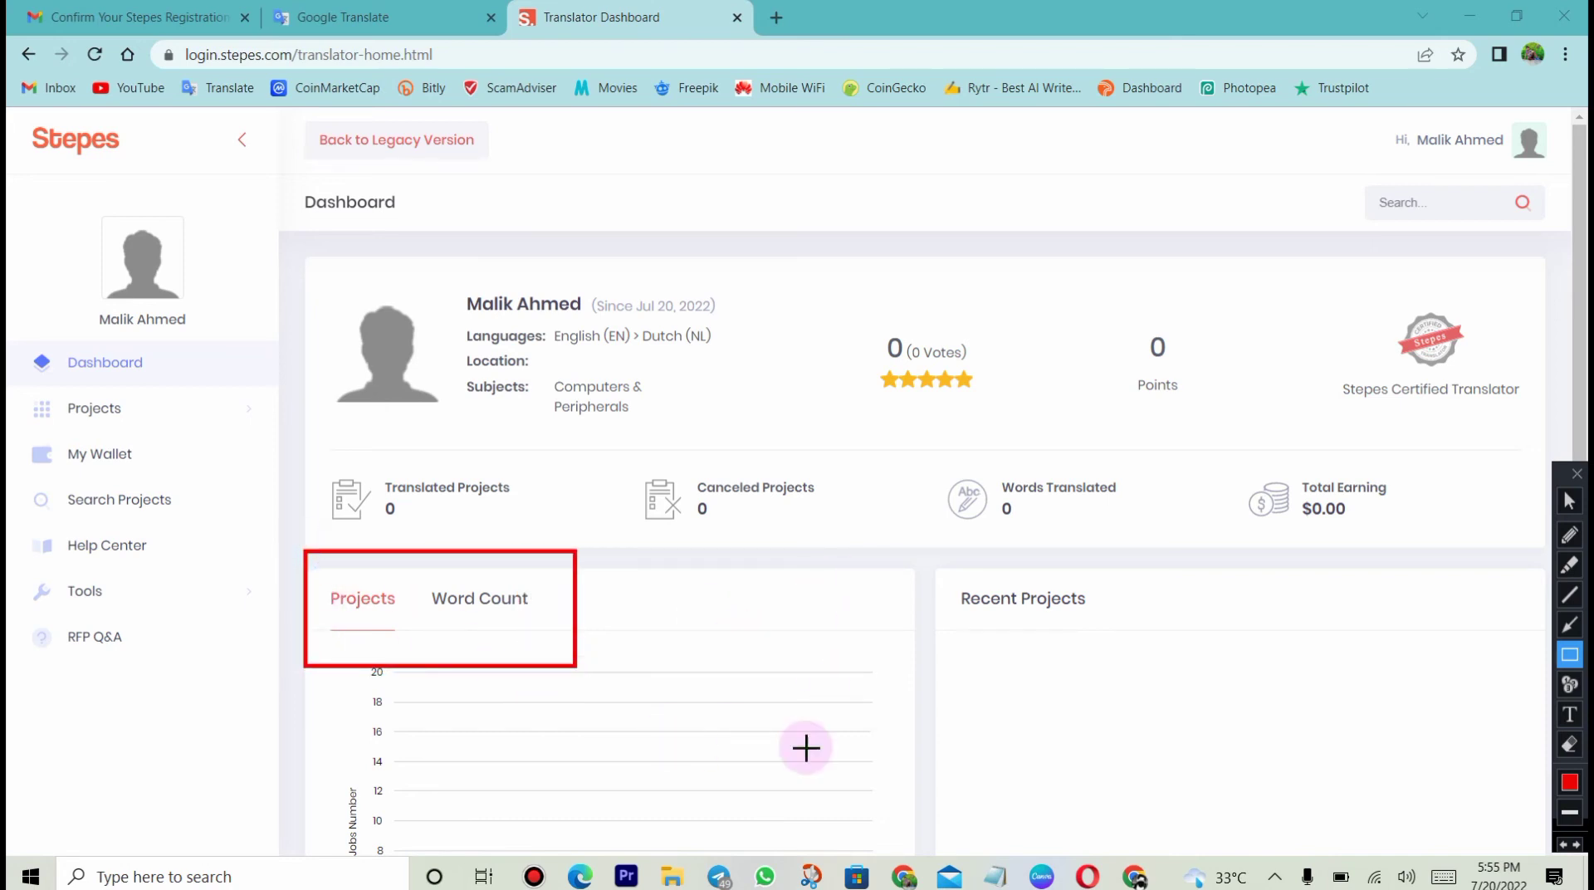
key("ctrl+z")
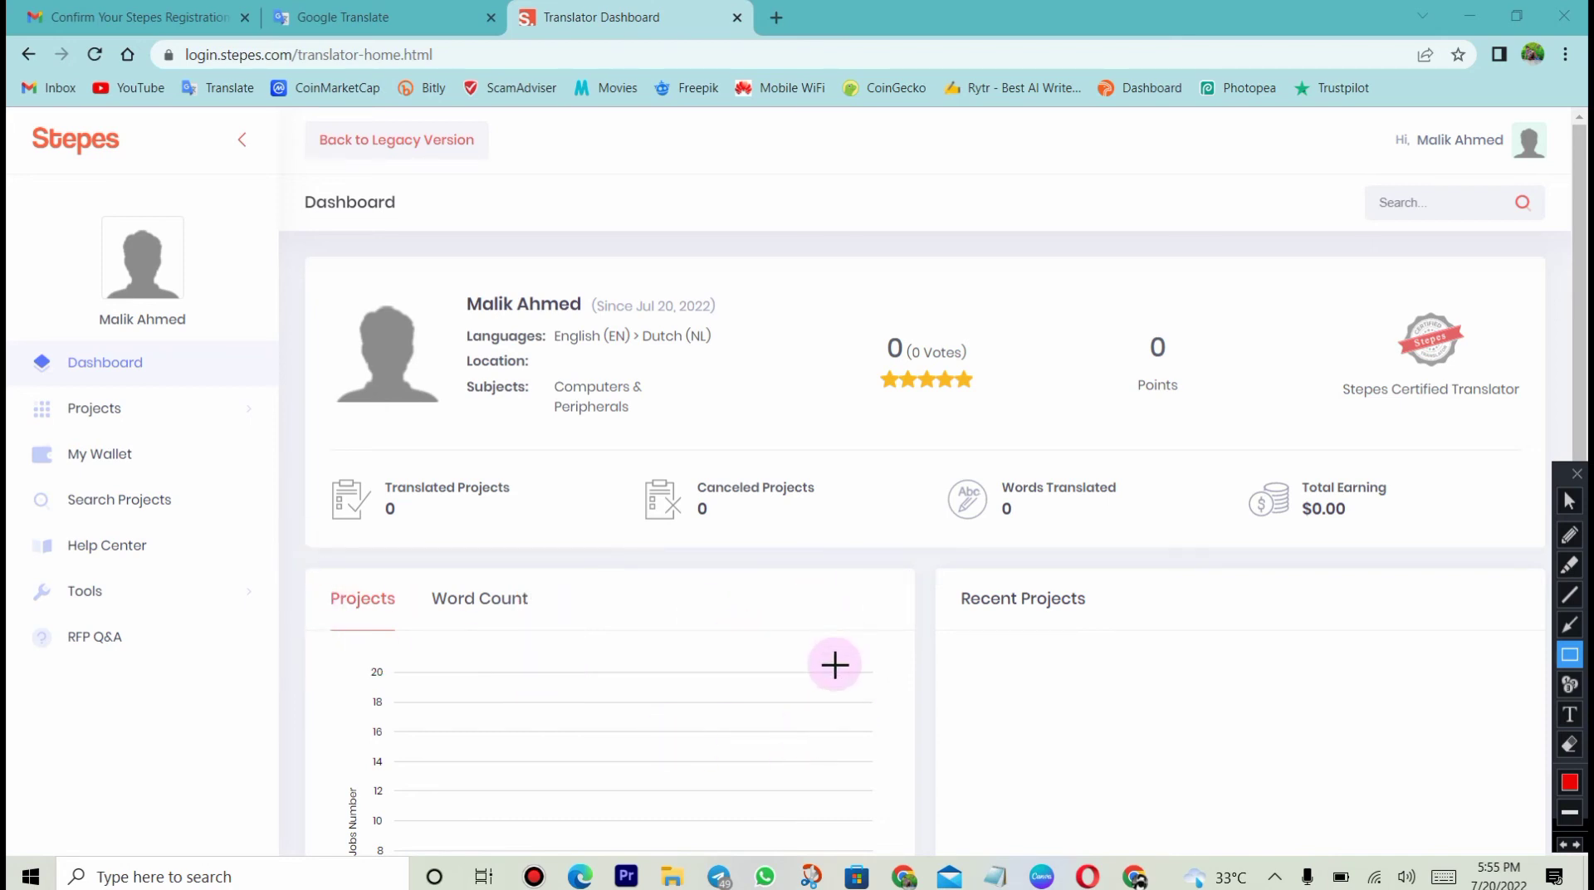
key("Escape")
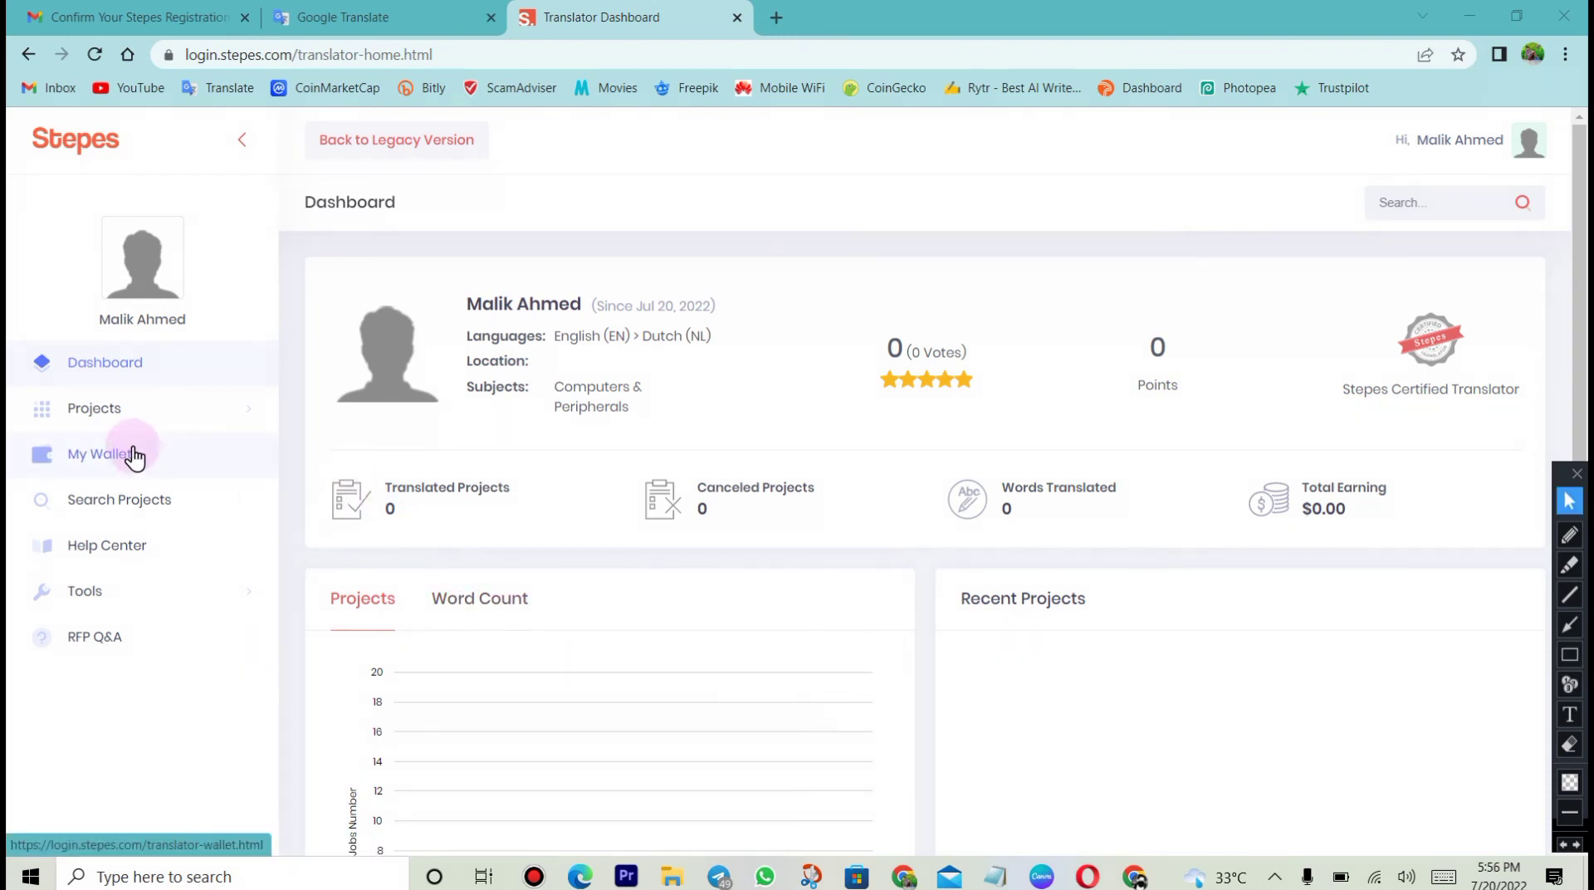
- Draw, then remove, an outline around the profile and navigation area
key("r")
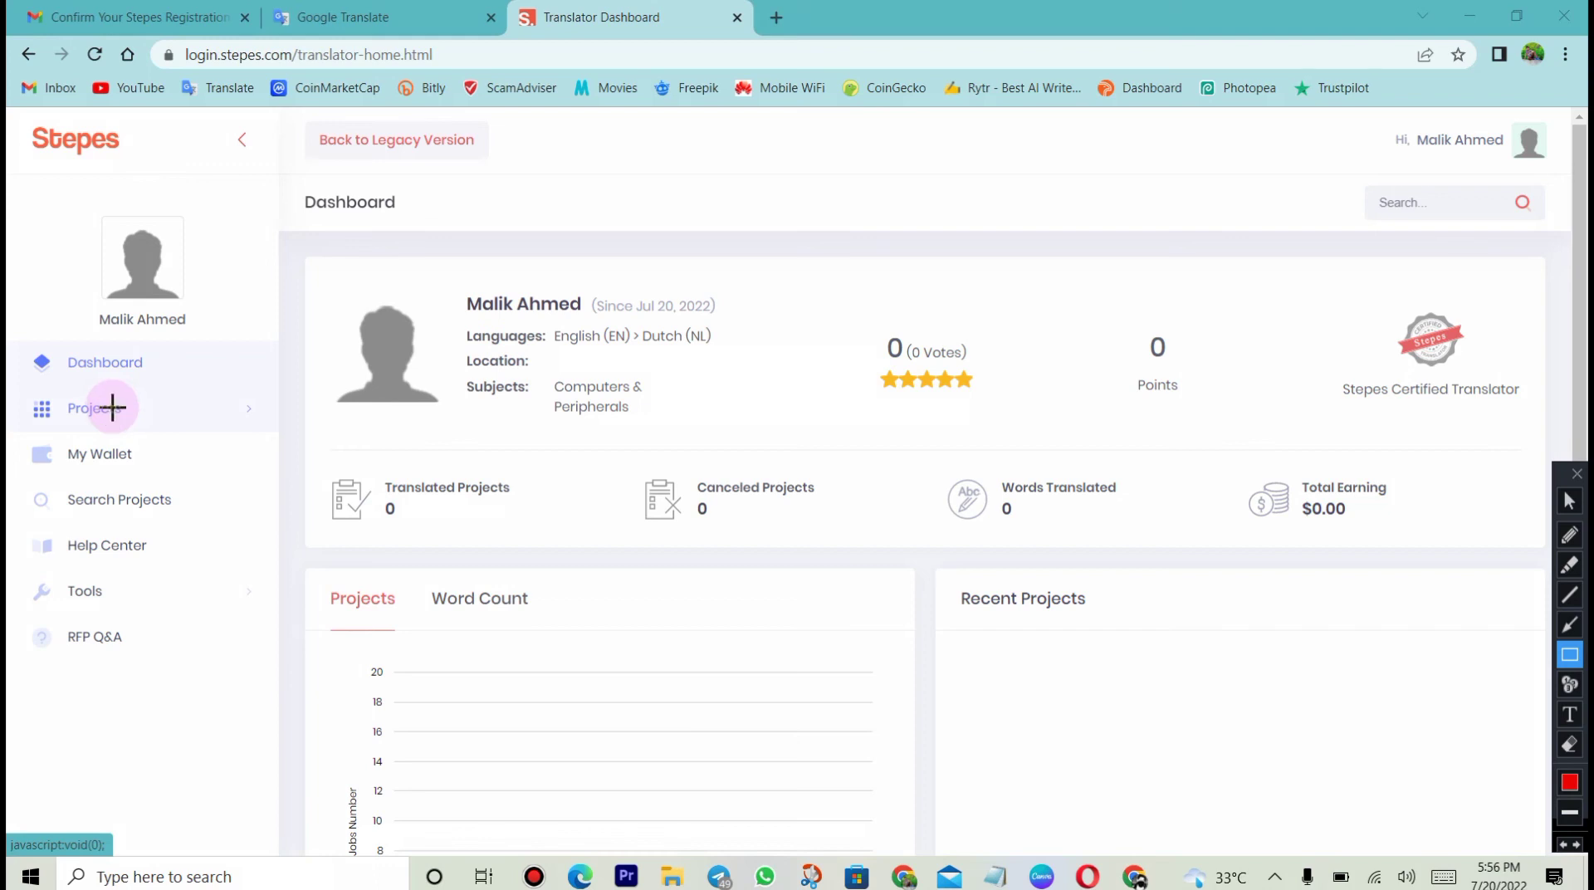
mouse_move(25, 207)
left_mouse_down()
mouse_move(246, 463)
mouse_move(241, 685)
left_mouse_up()
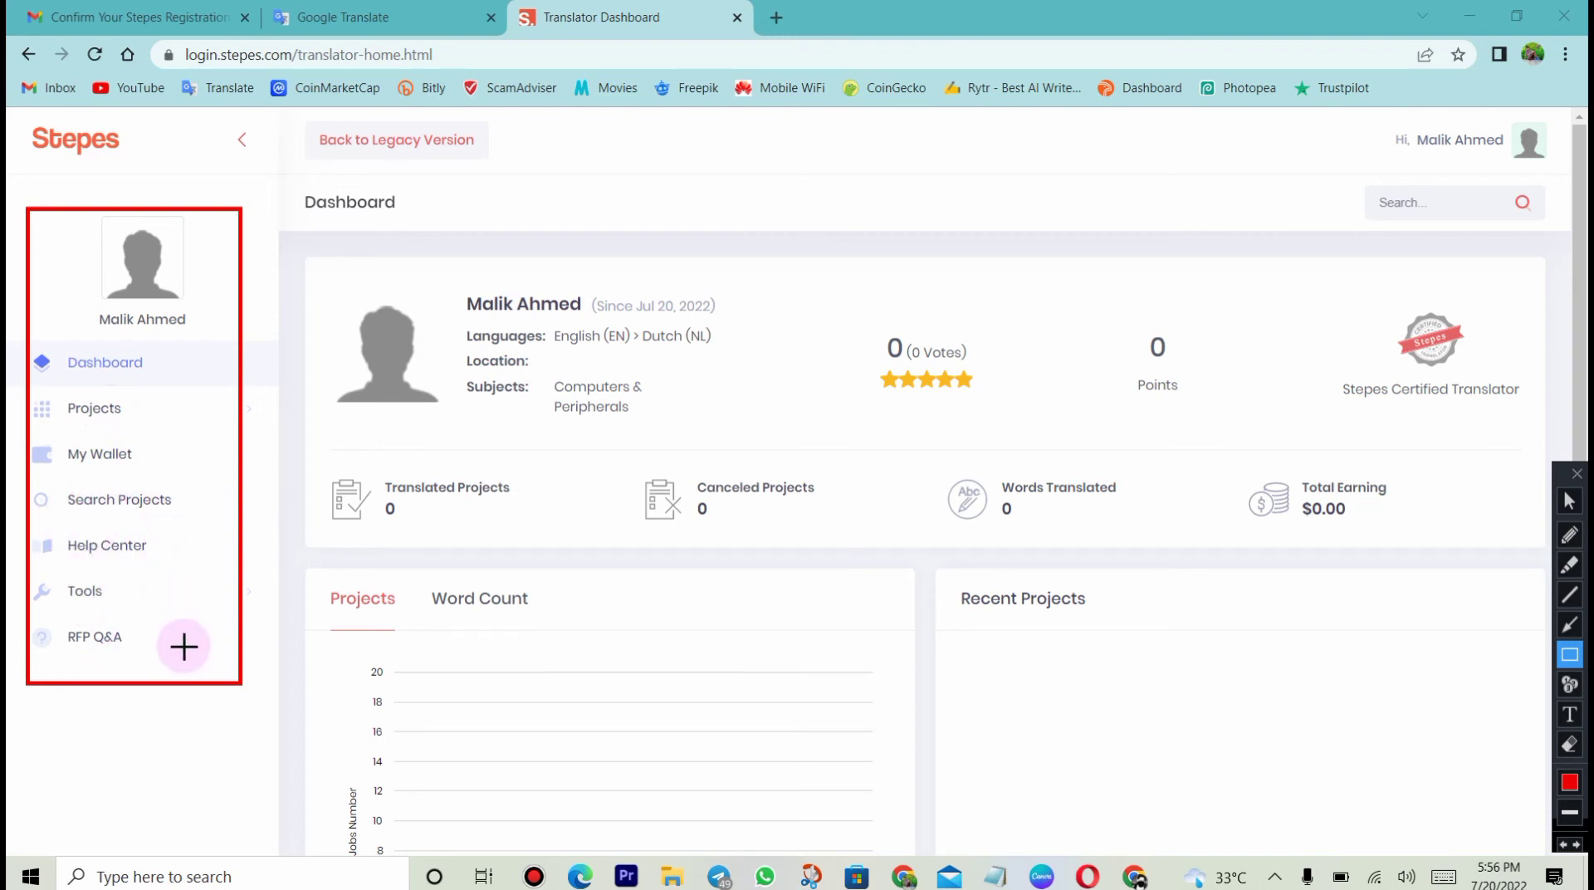
key("ctrl+z")
key("Escape")
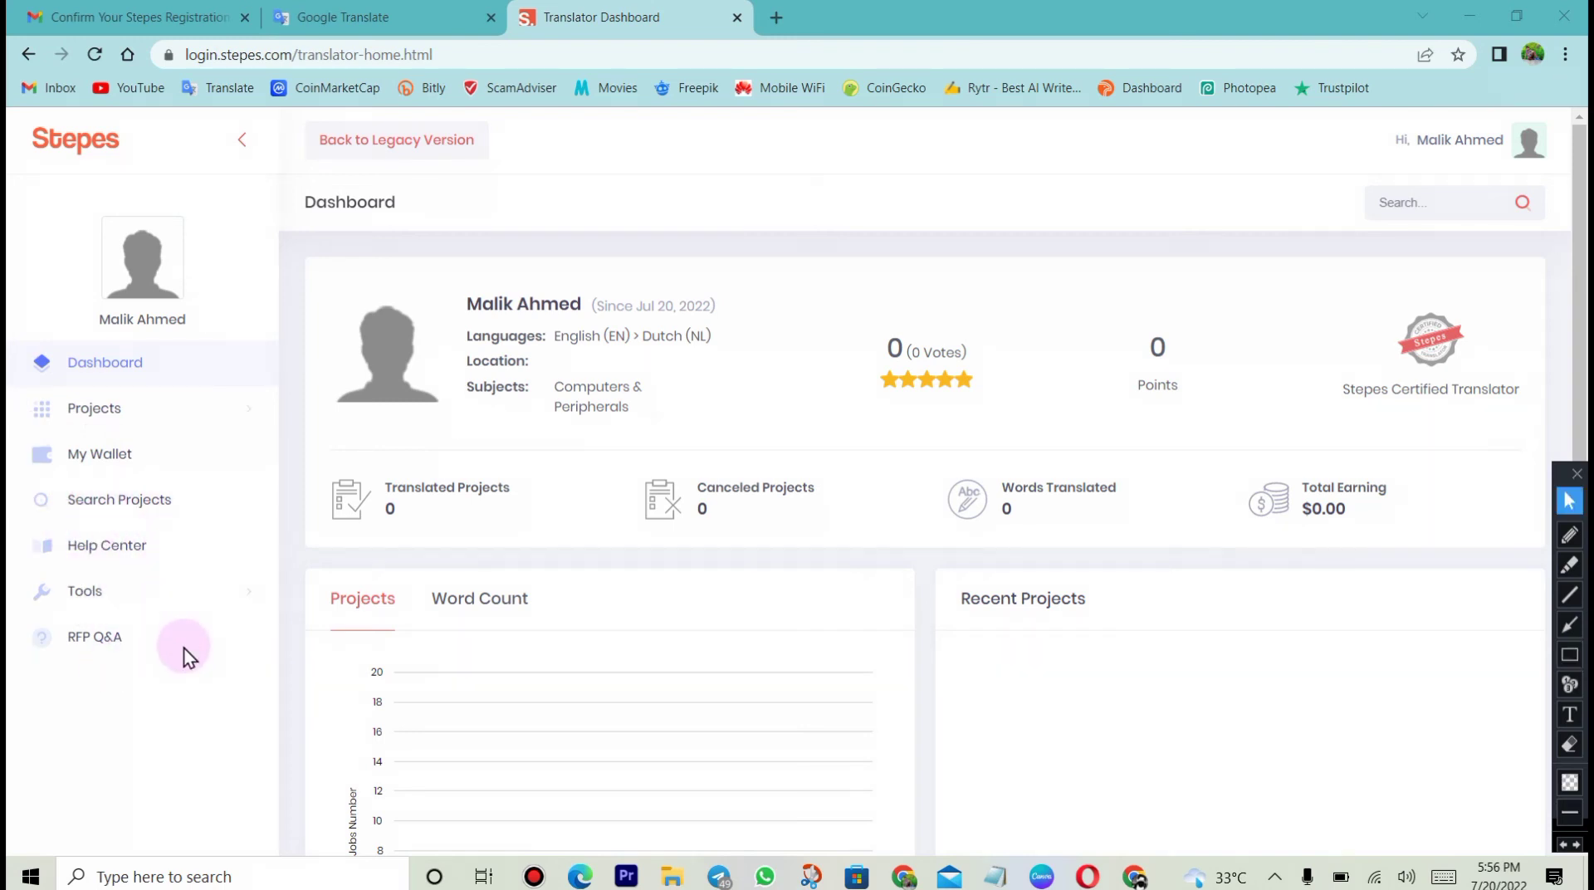
- Expand and collapse Projects in the sidebar, then open My Wallet
left_click(98, 410)
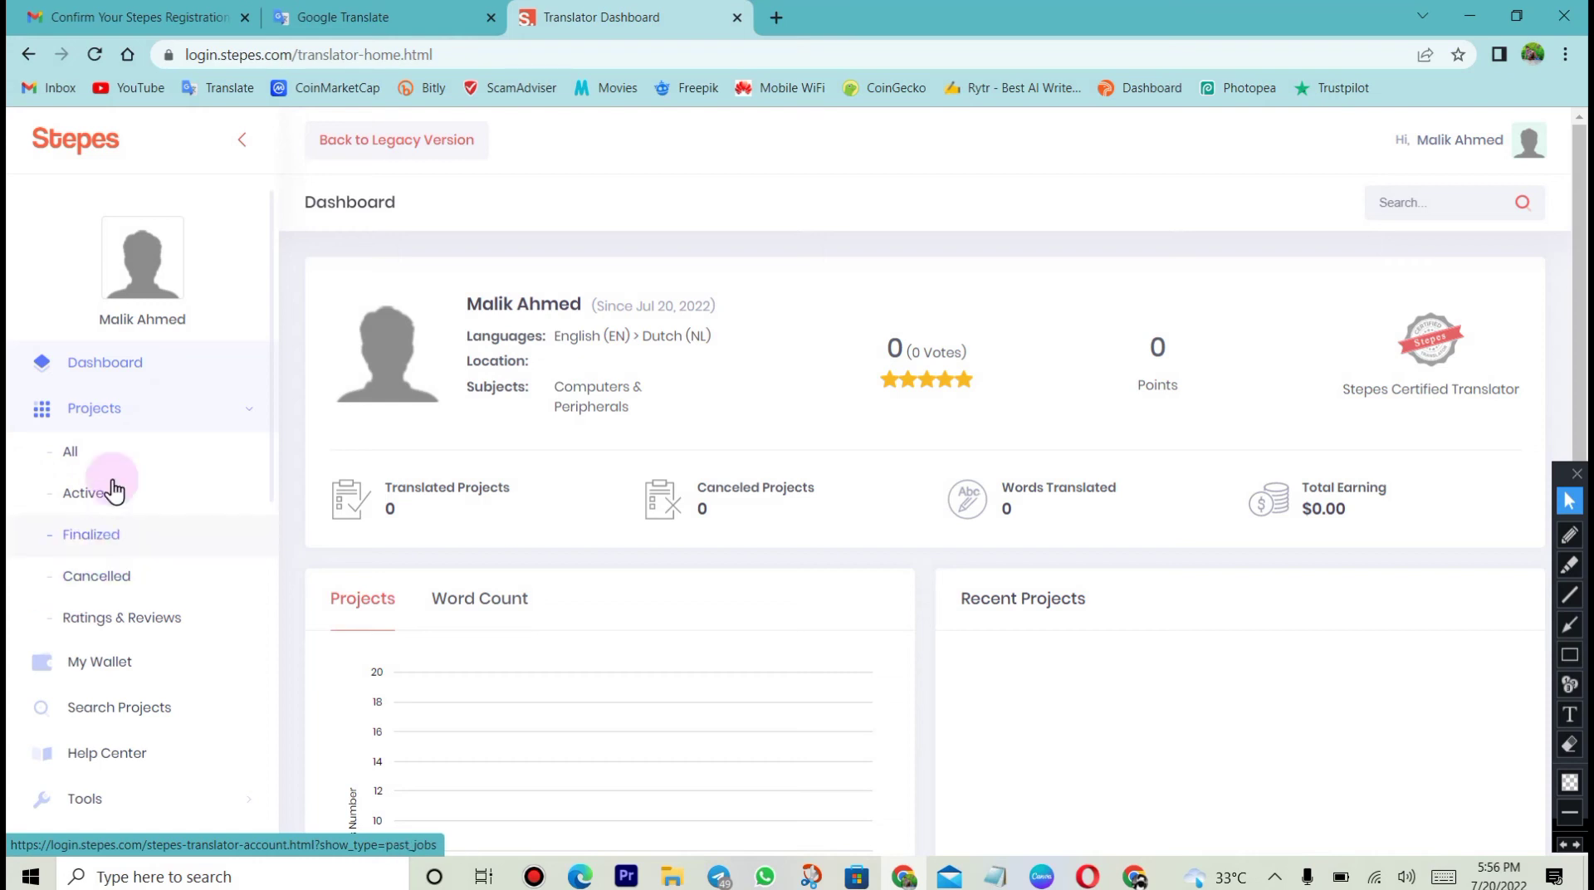
left_click(221, 421)
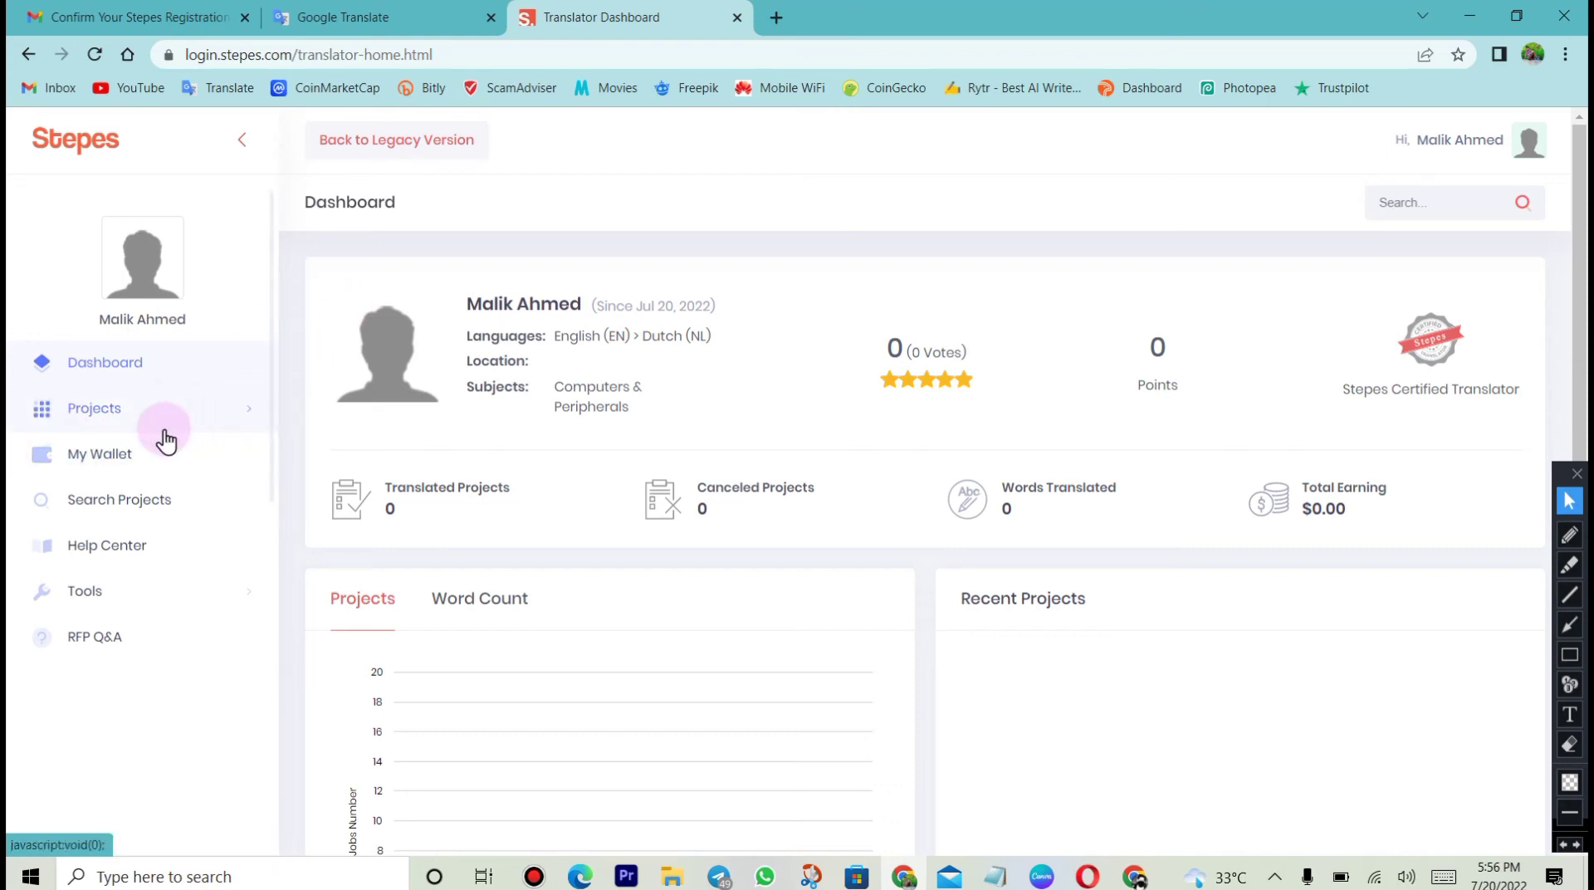
left_click(129, 453)
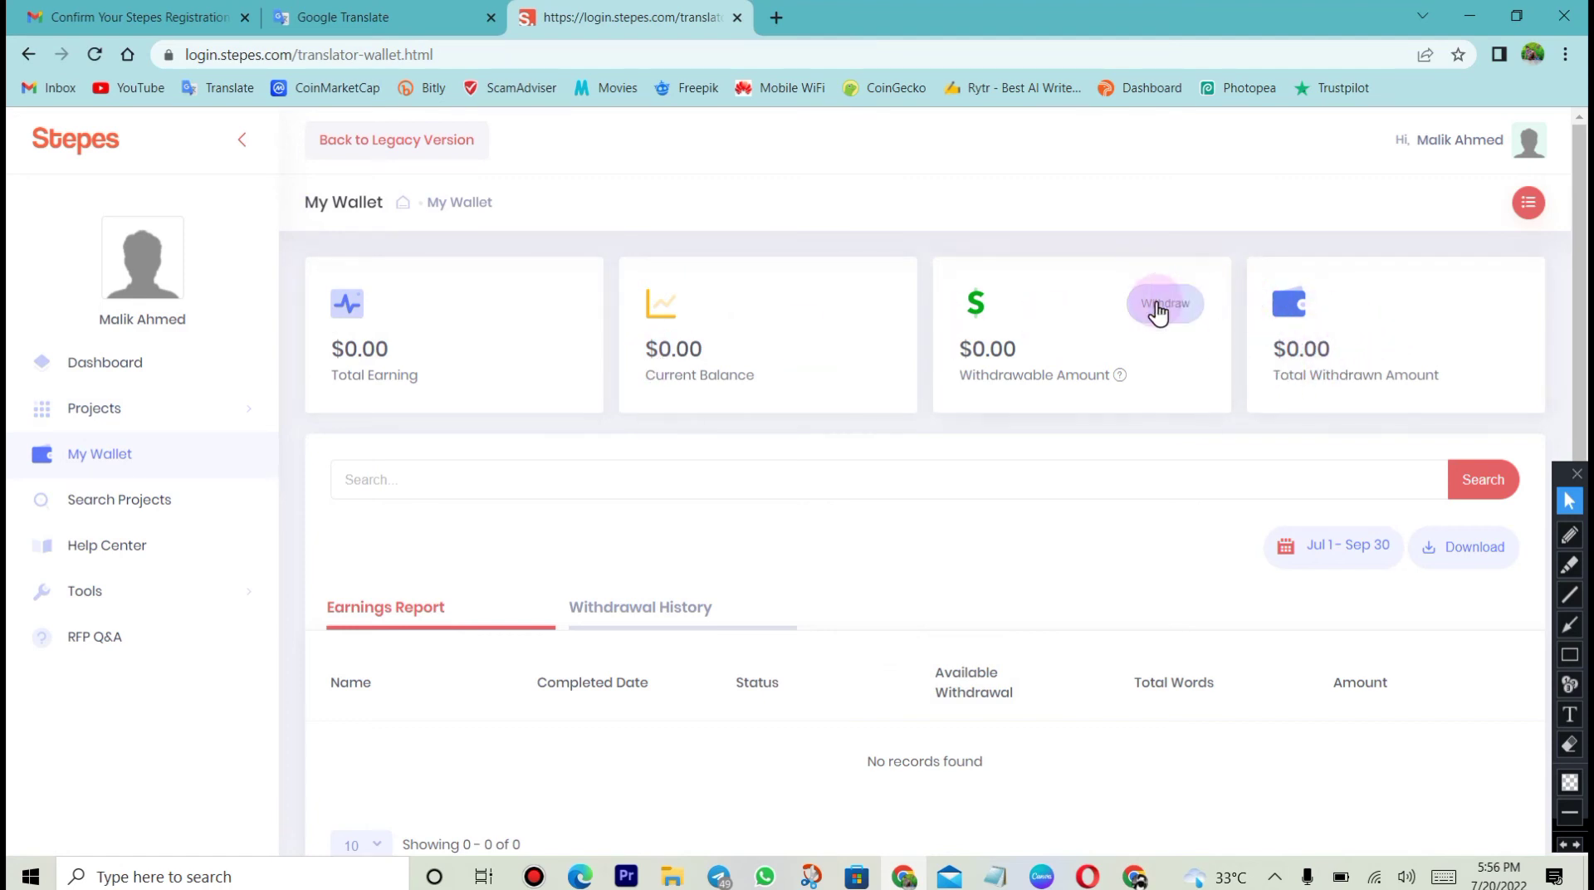
- Read the Withdrawable Amount payment terms popup, close it, and start a withdrawal
left_click(1120, 375)
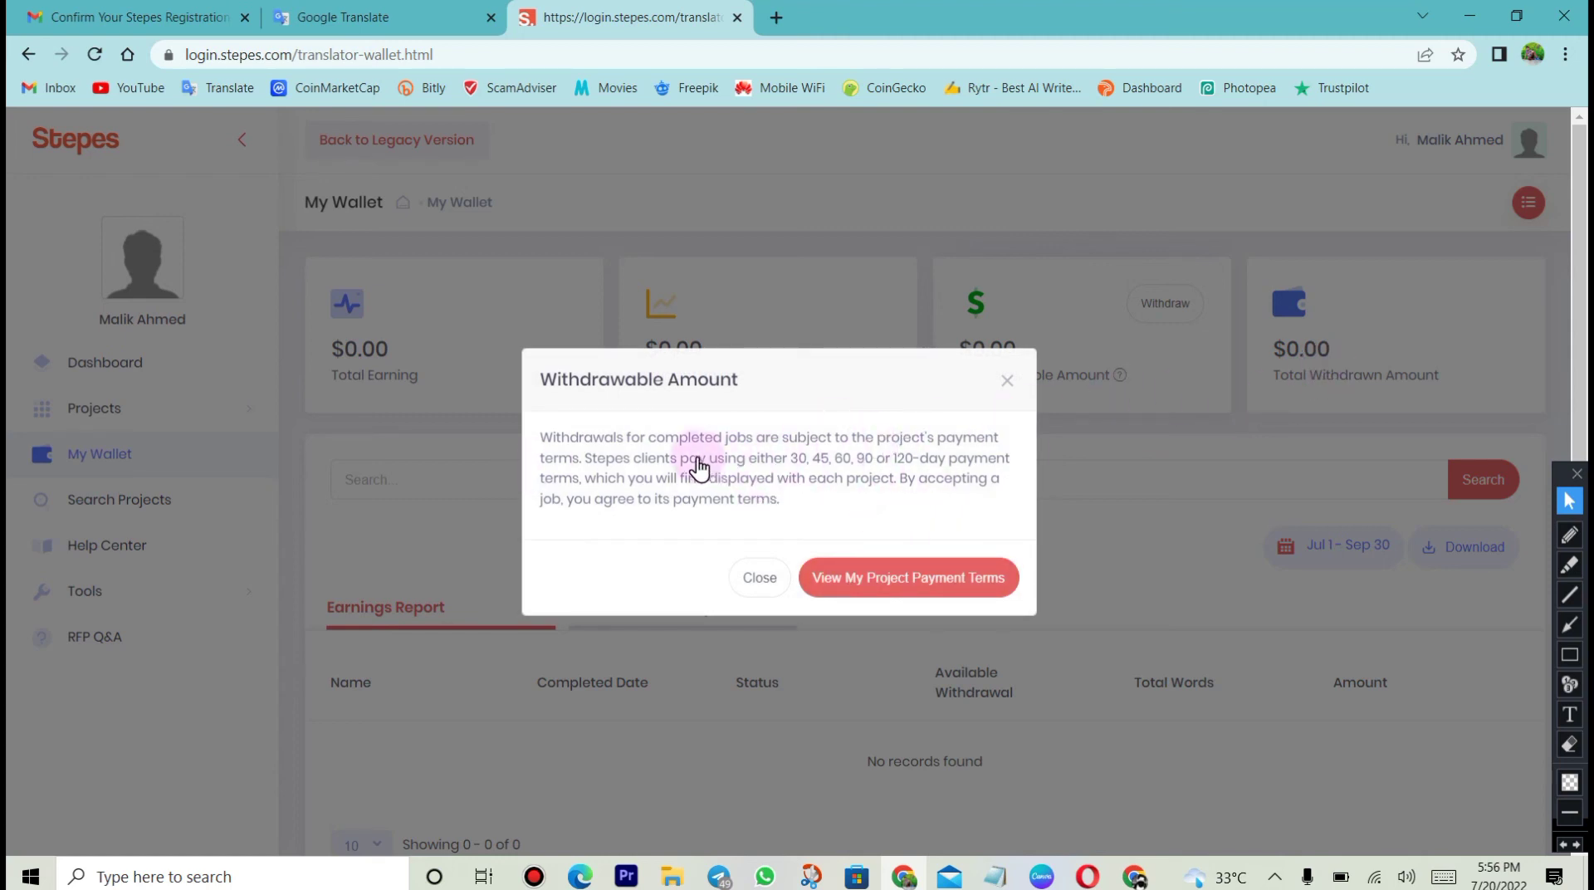
left_click_drag(697, 462, 830, 525)
left_click_drag(645, 459, 771, 501)
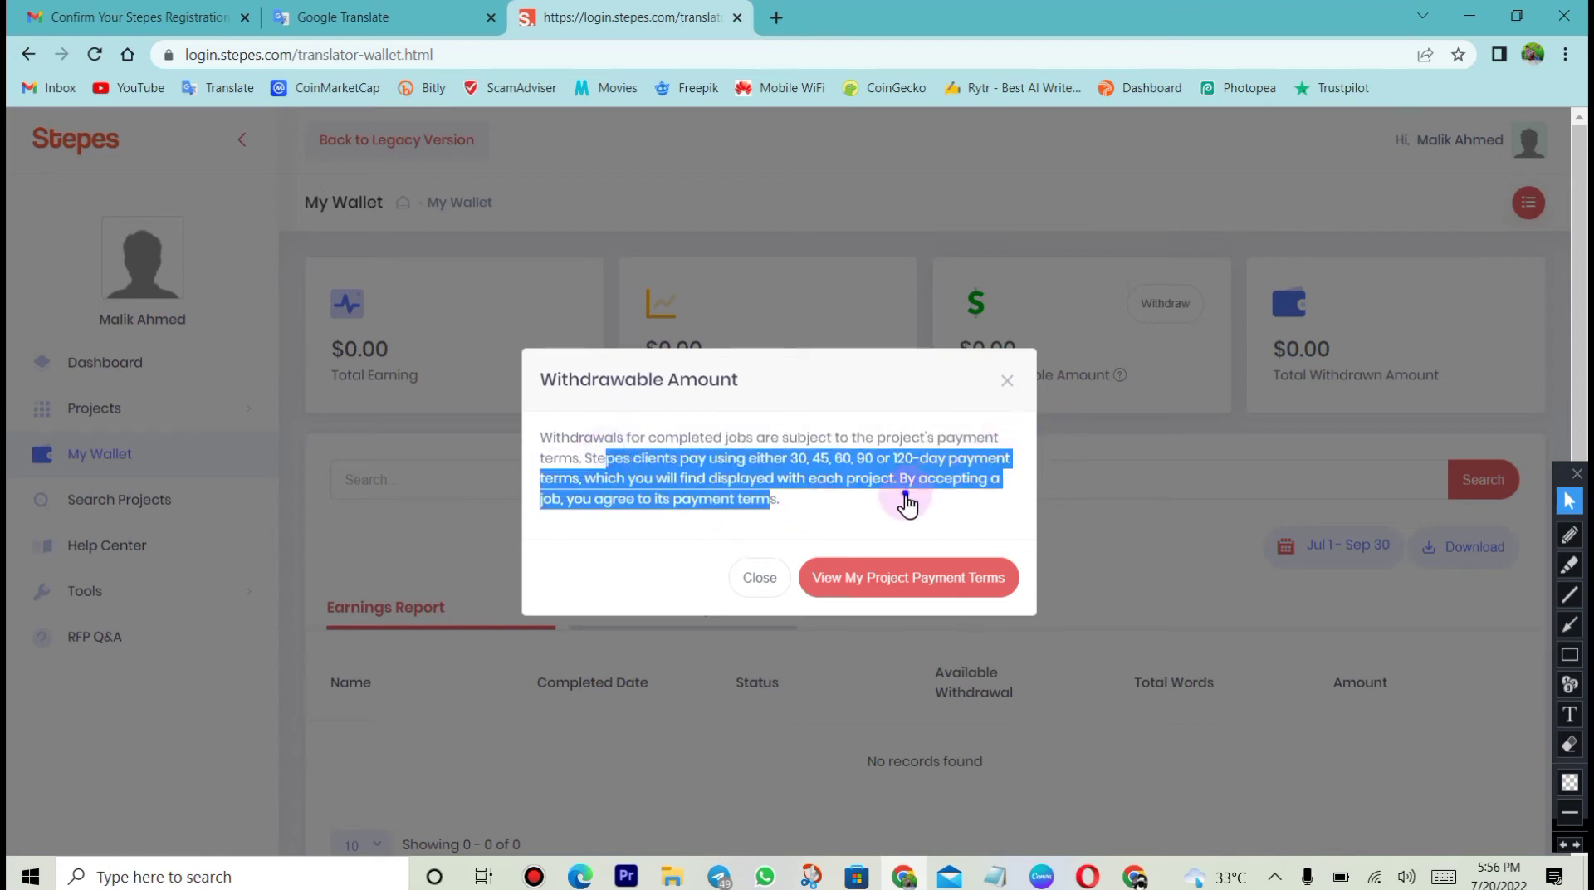
left_click(907, 503)
left_click(1007, 380)
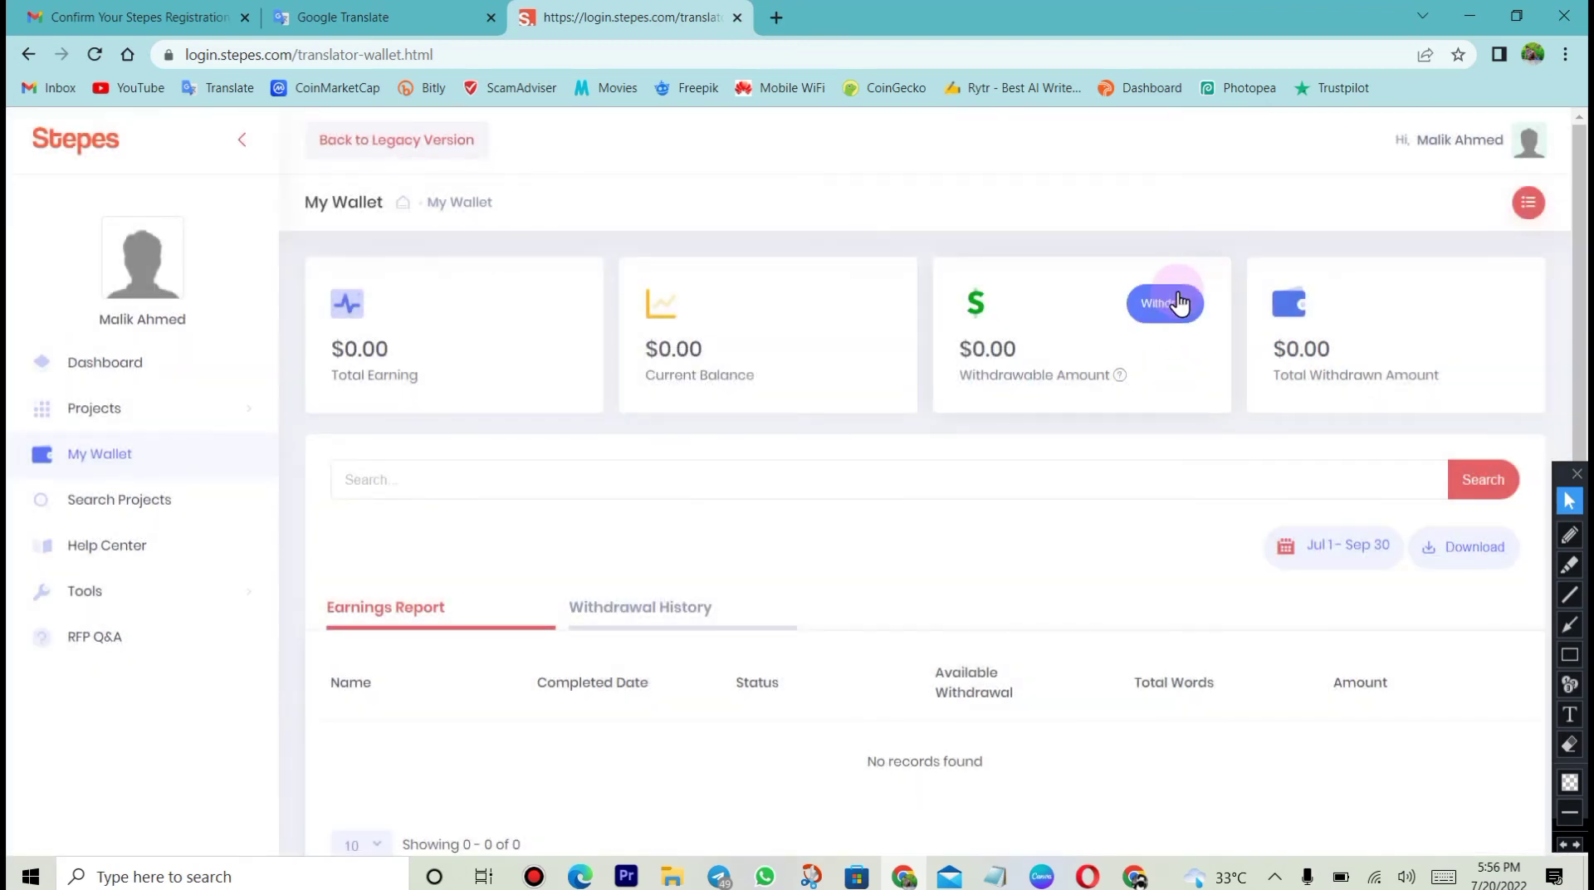
left_click(1178, 304)
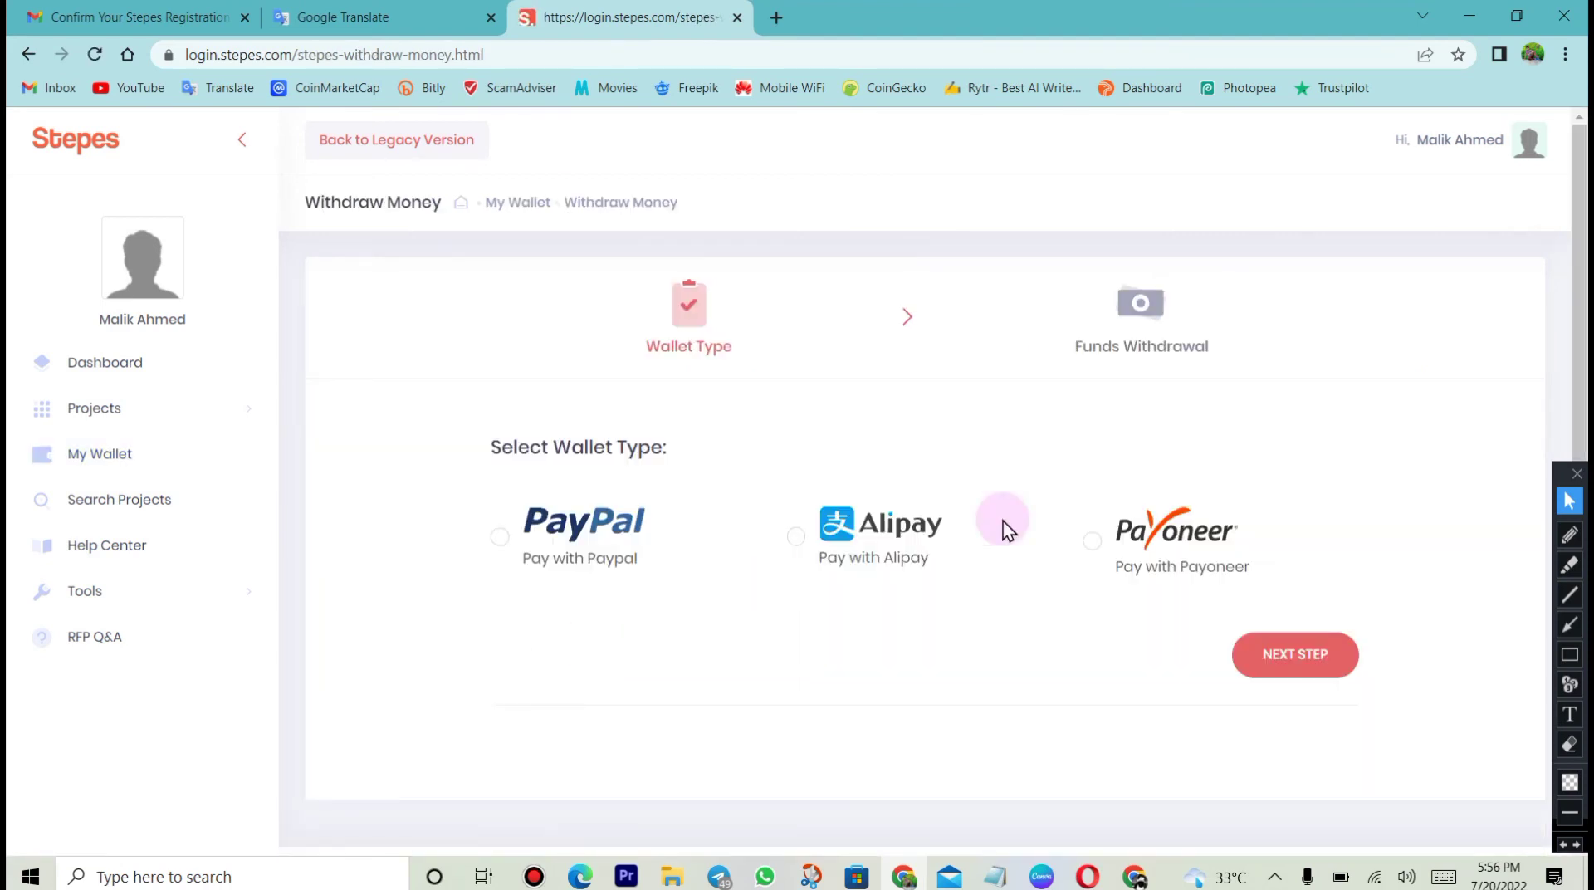
- Pick Alipay then Payoneer as the wallet type, and briefly outline the Search Projects link
left_click(911, 556)
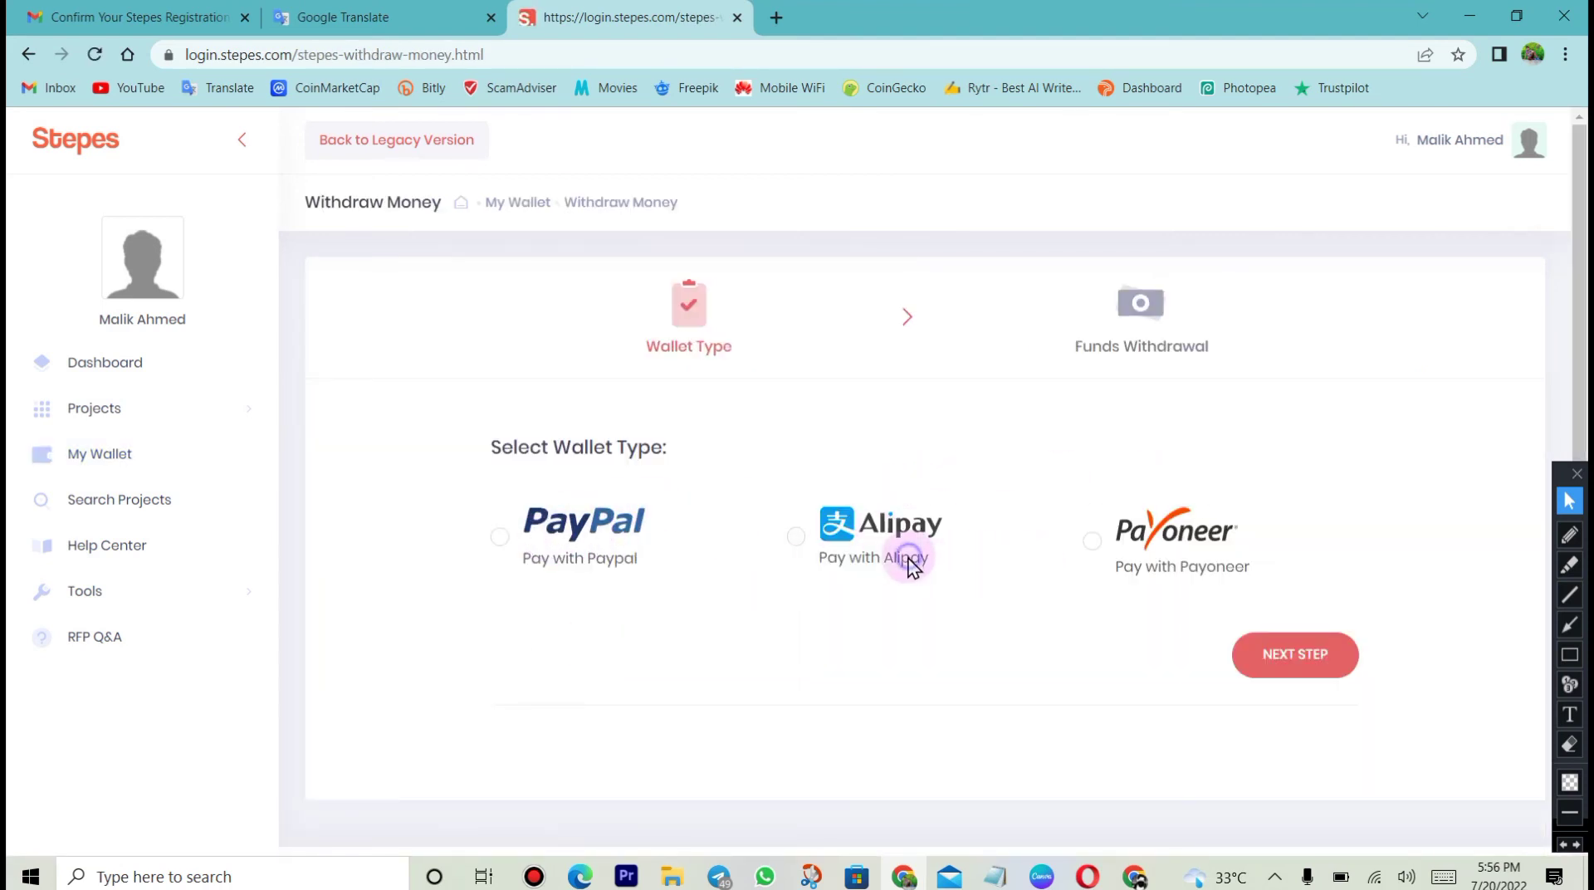
left_click(1172, 527)
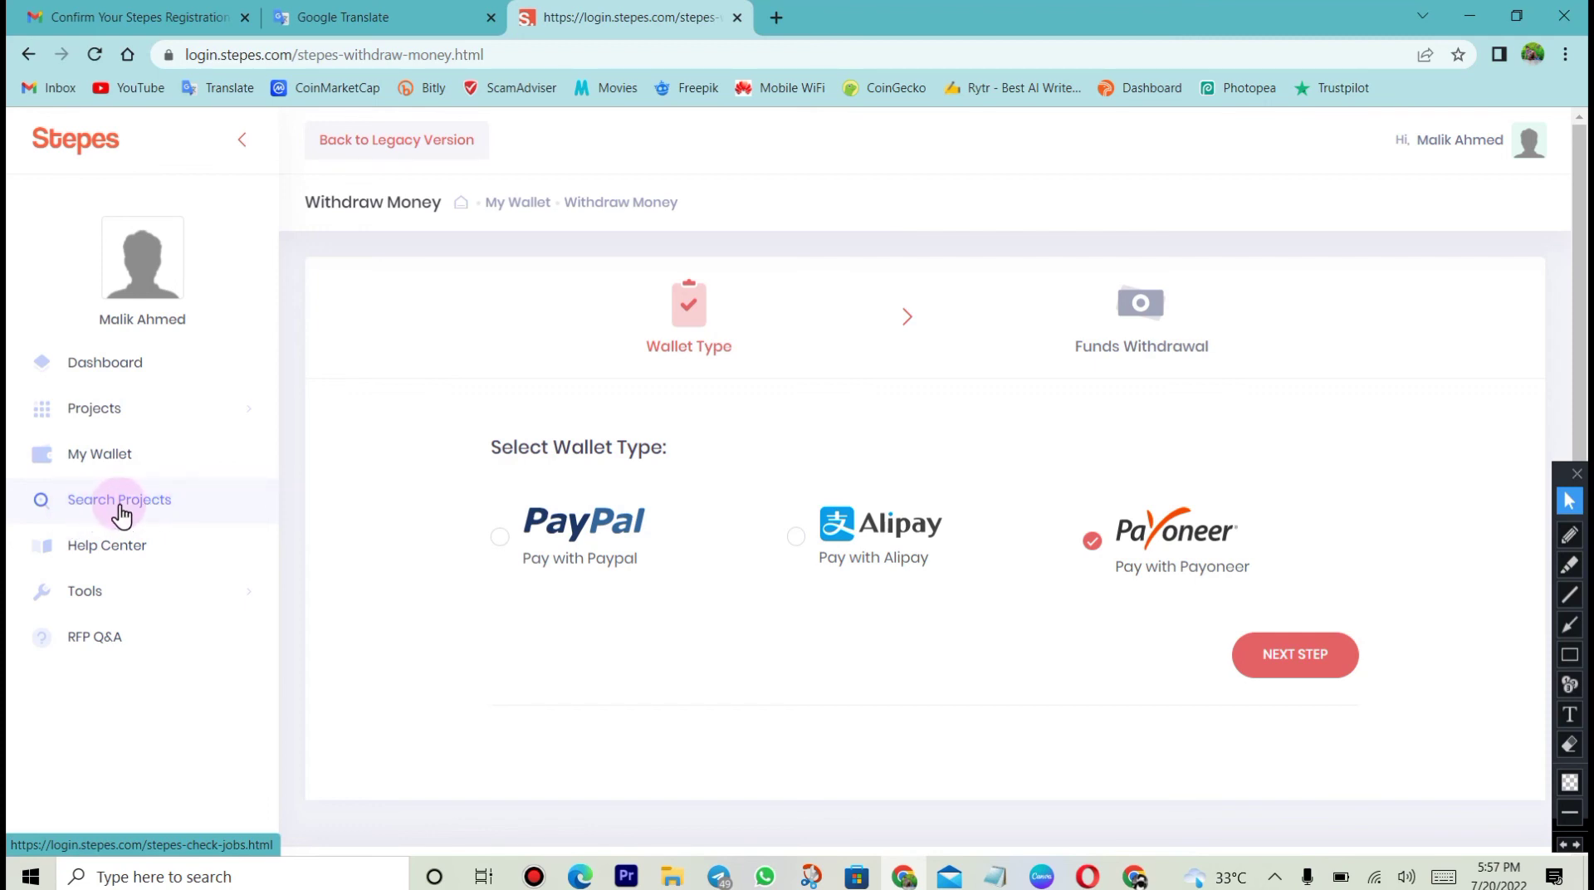
key("r")
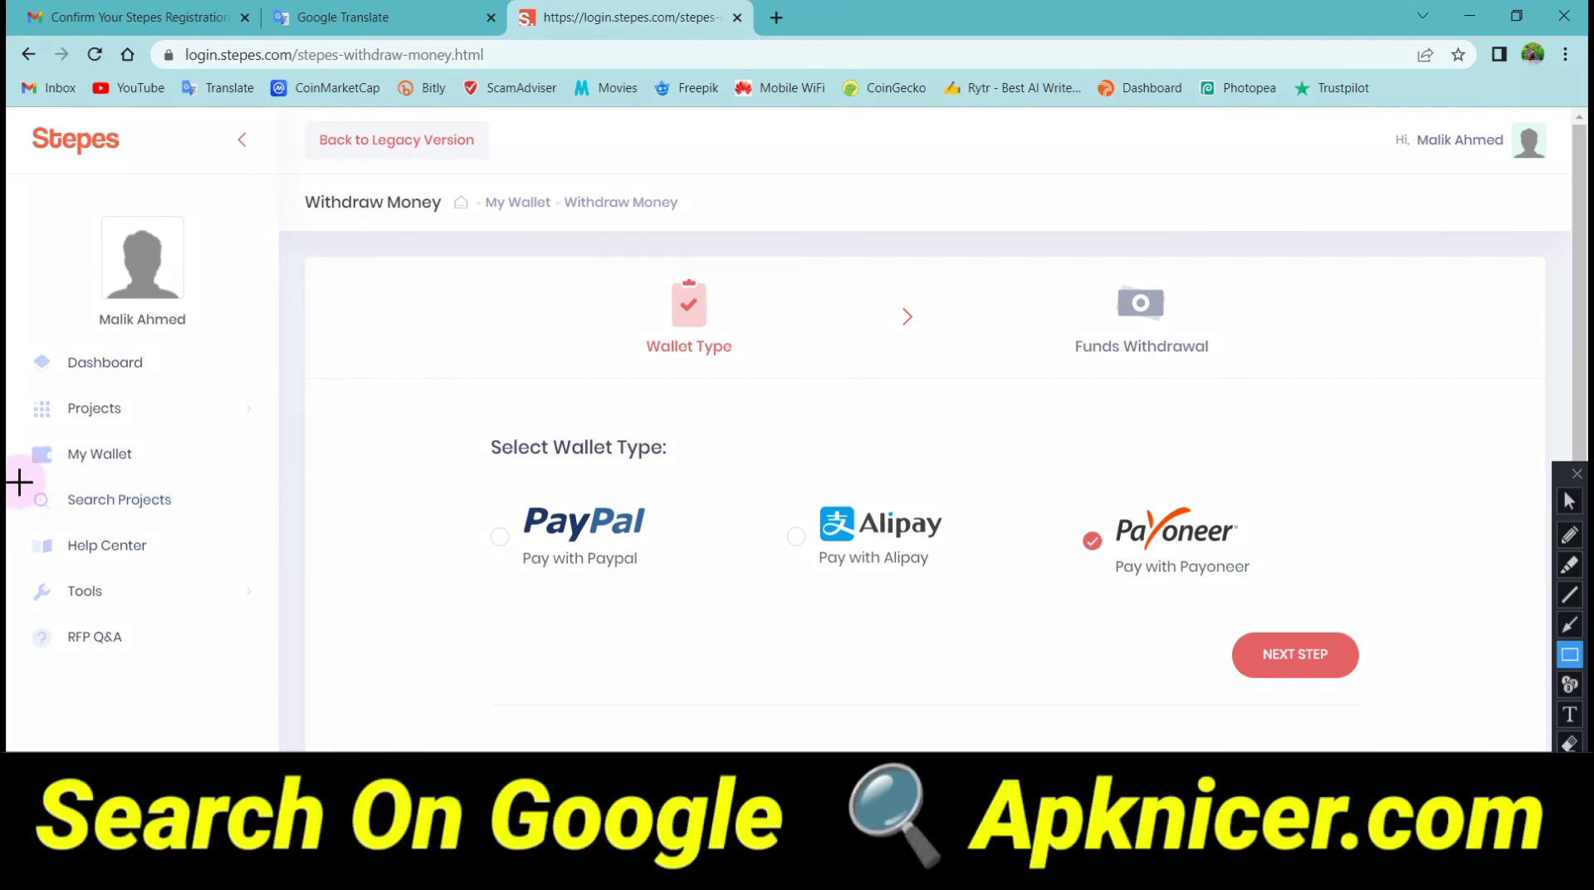
left_click_drag(19, 482, 192, 521)
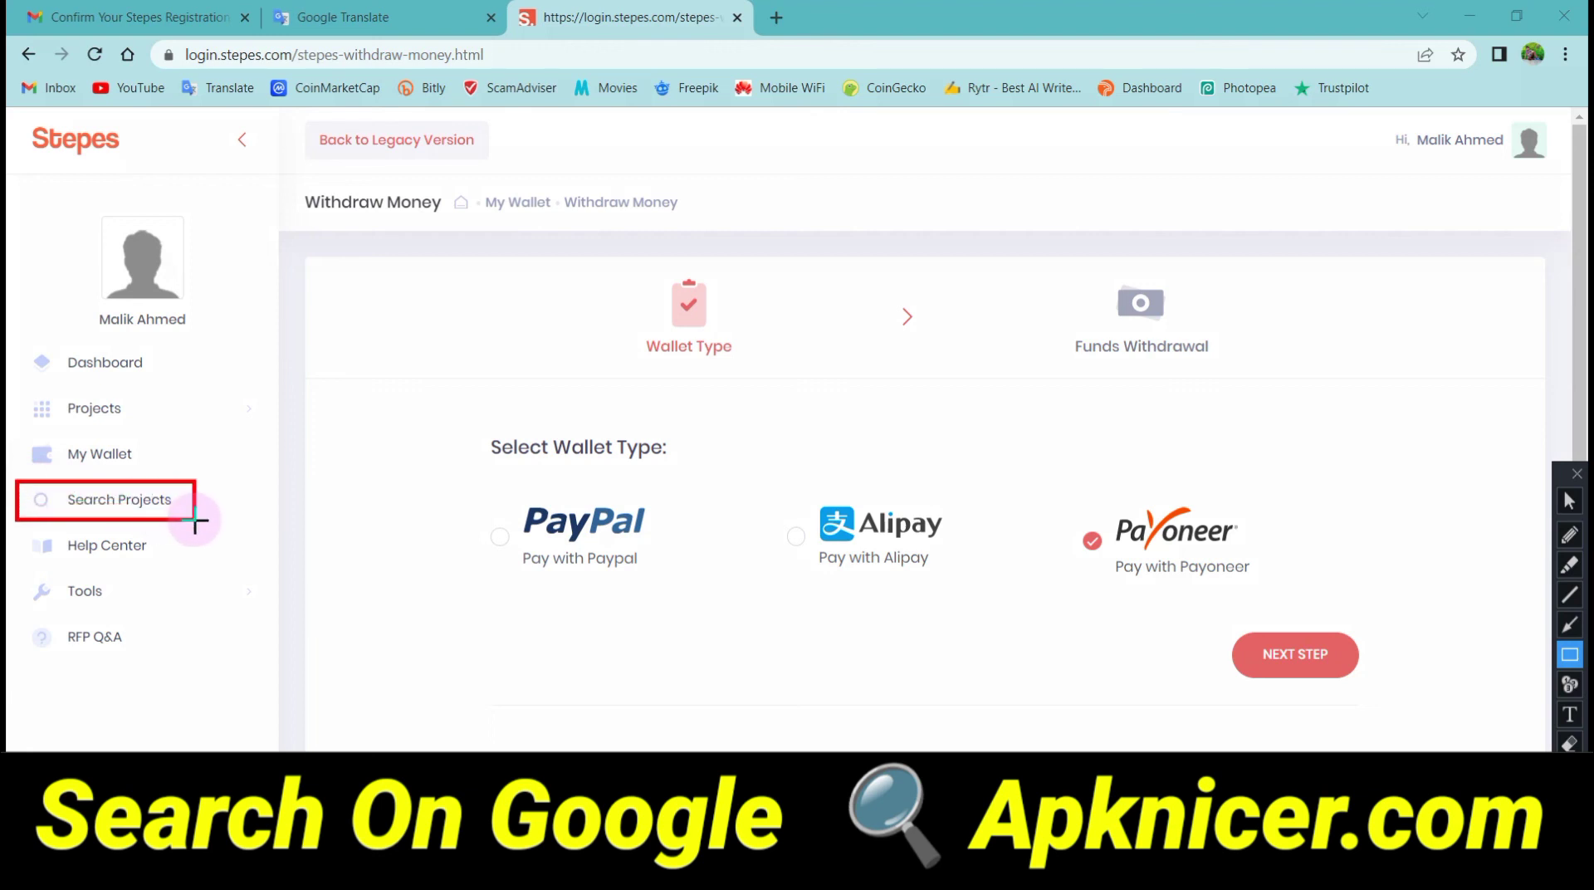
key("Escape")
- Open Search Projects and run a search using the language pair filter
left_click(137, 496)
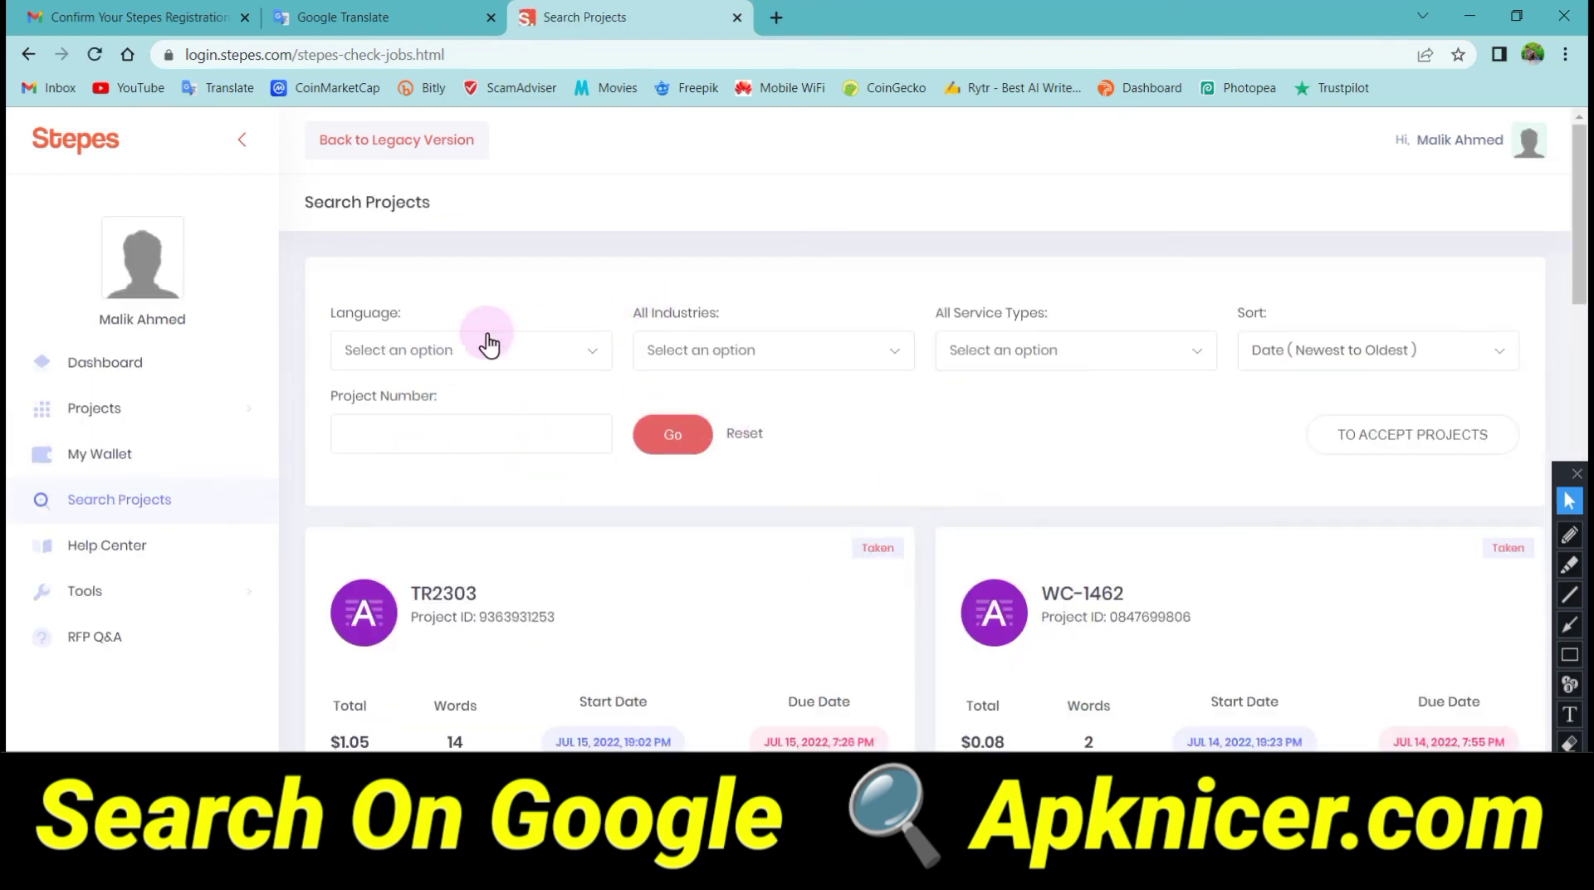
left_click(401, 345)
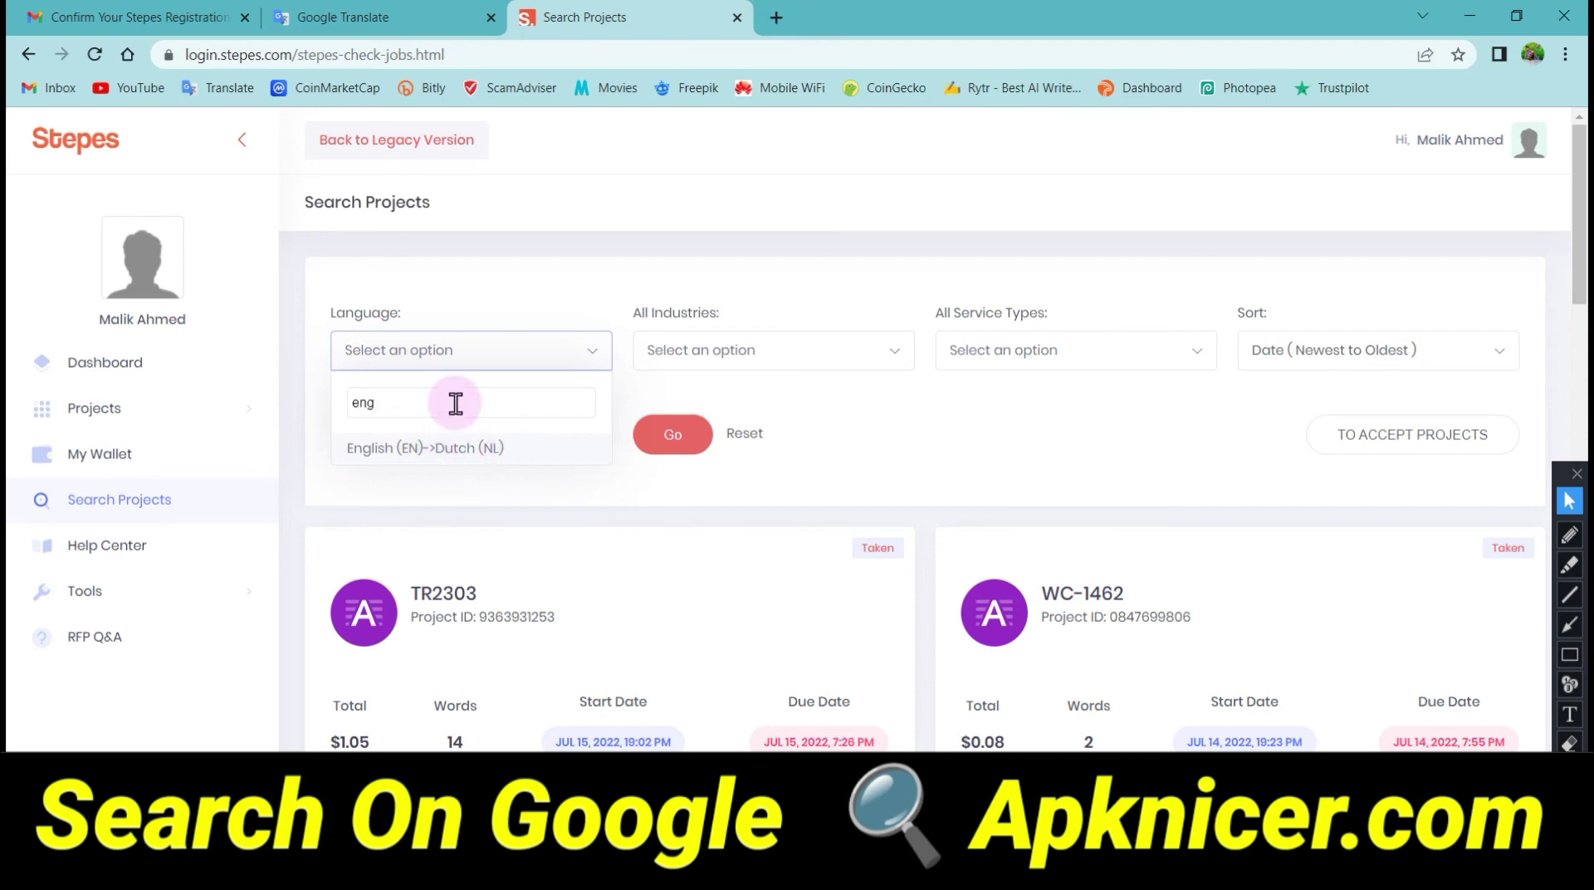
left_click(664, 433)
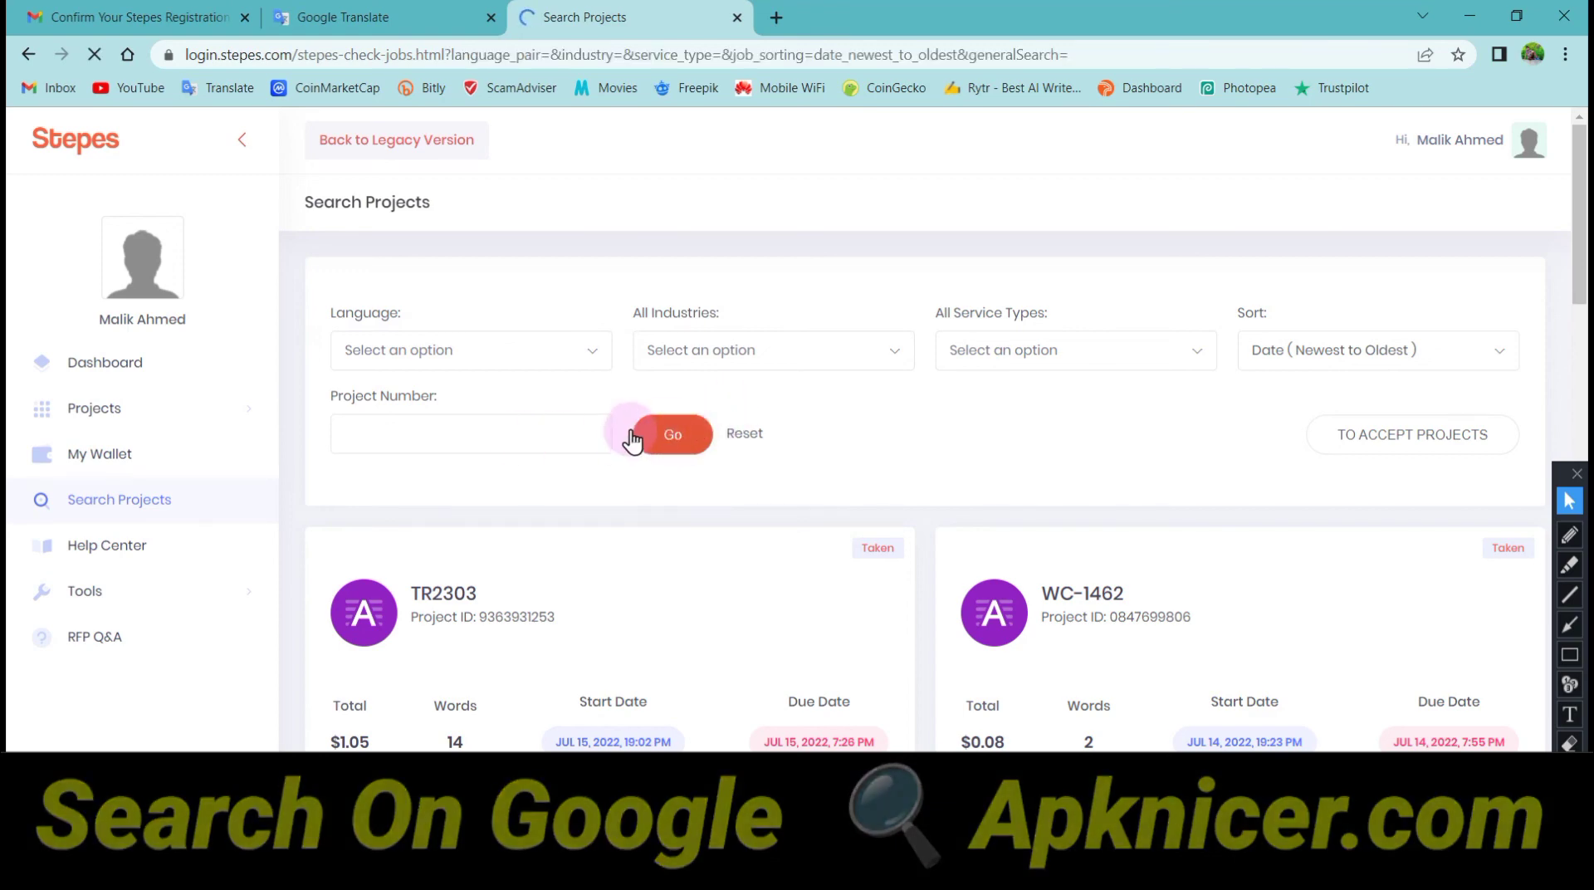
- Scroll through the taken English-to-Dutch project cards, highlighting totals such as TR2303's $1.05
scroll(684, 542, "down", 3)
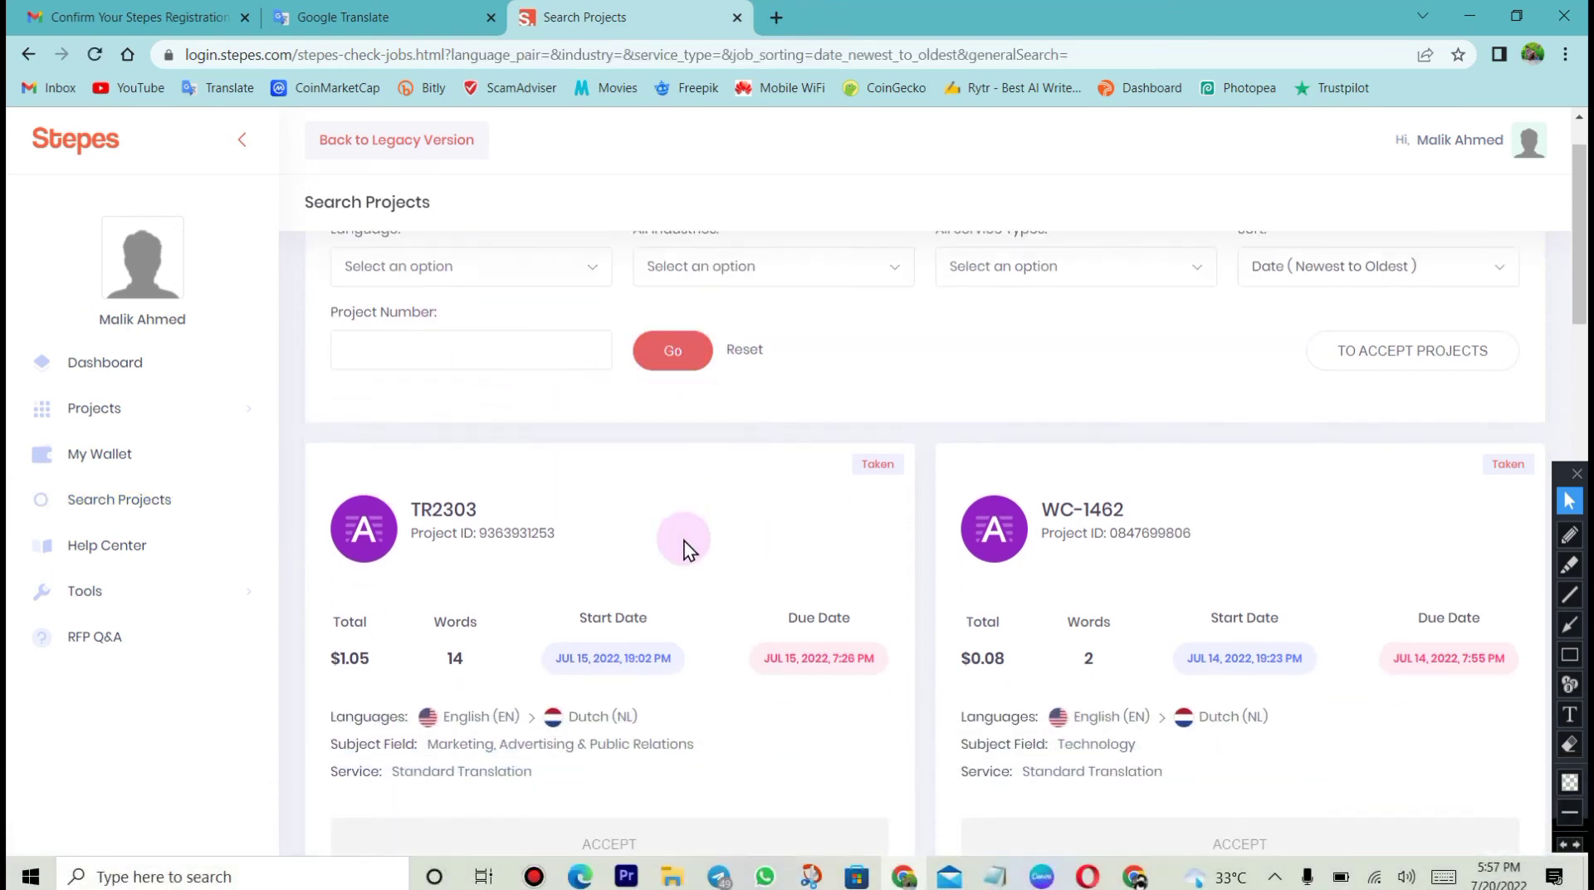
left_click_drag(334, 495, 370, 511)
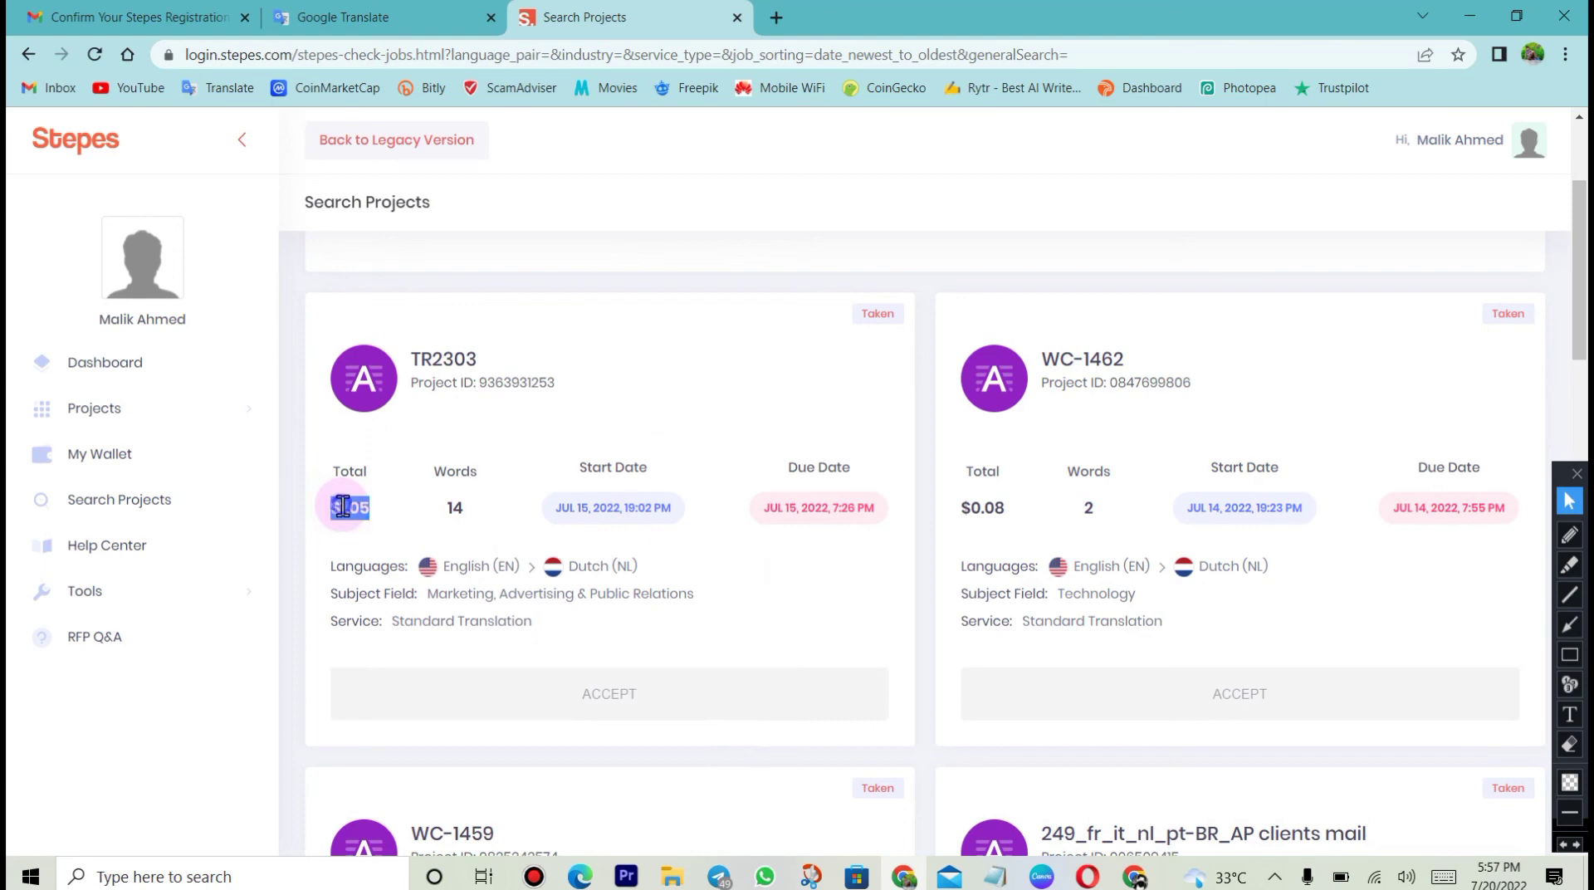
left_click(1089, 436)
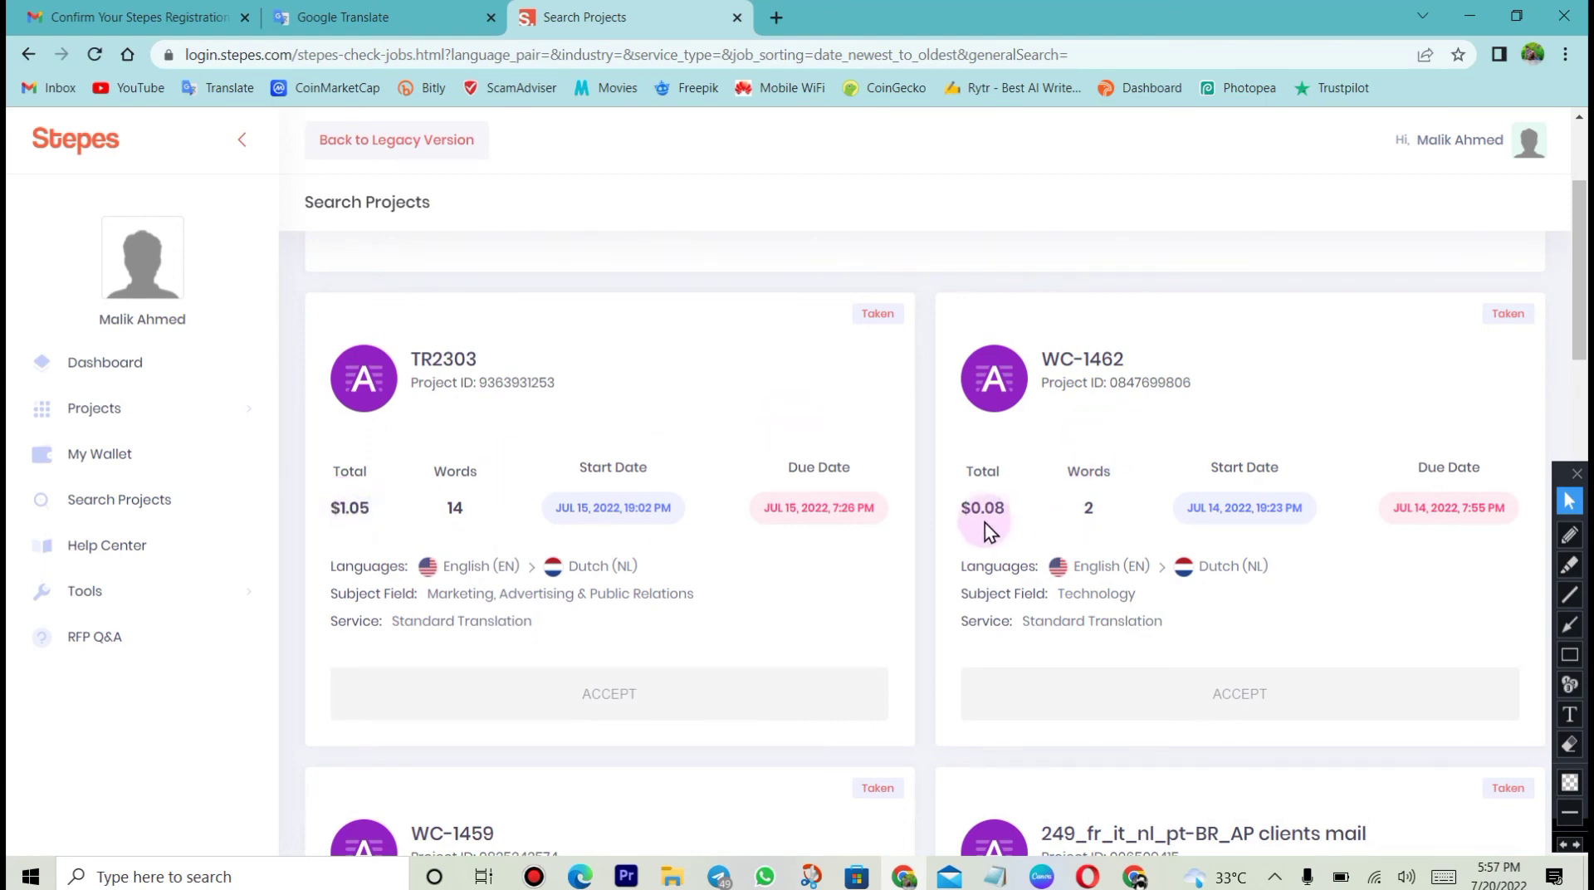
scroll(983, 521, "down", 6)
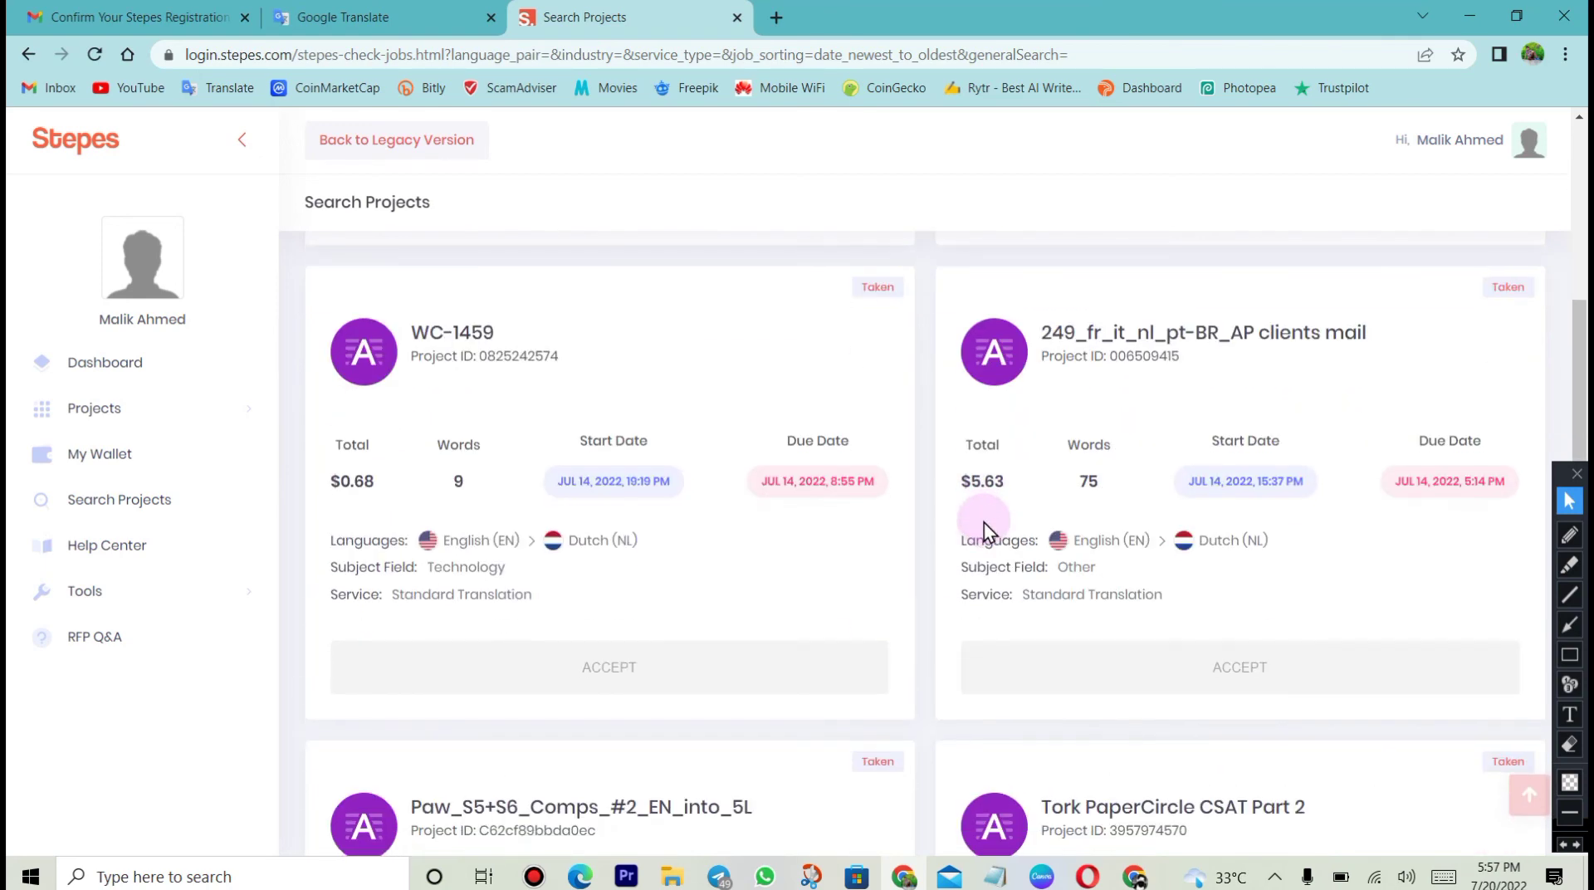
double_click(981, 480)
scroll(478, 756, "down", 5)
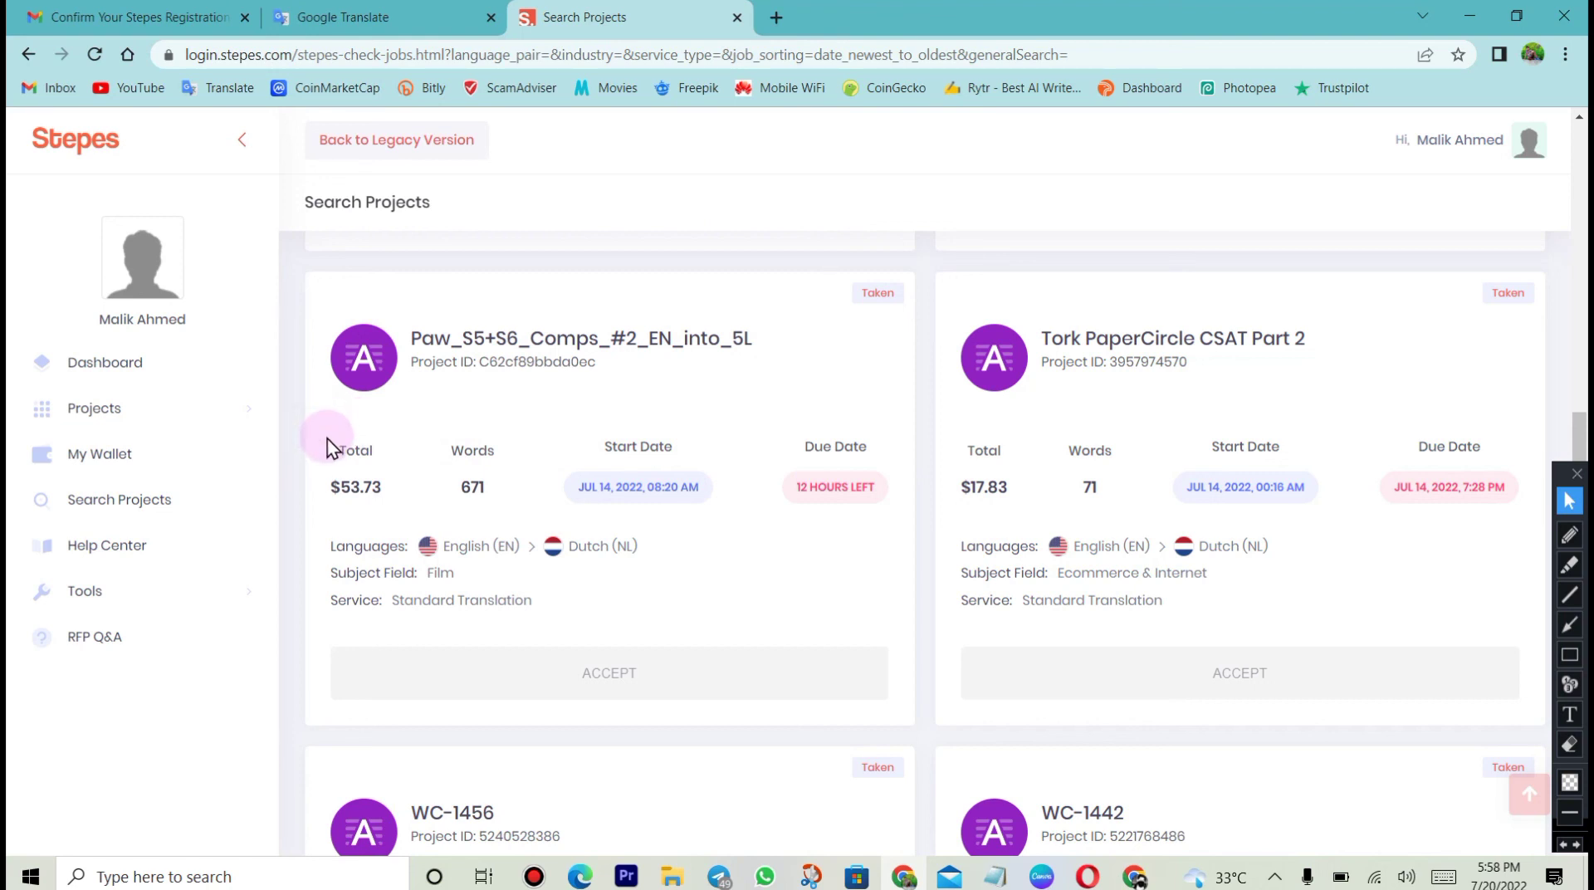
key("r")
left_click_drag(310, 427, 404, 500)
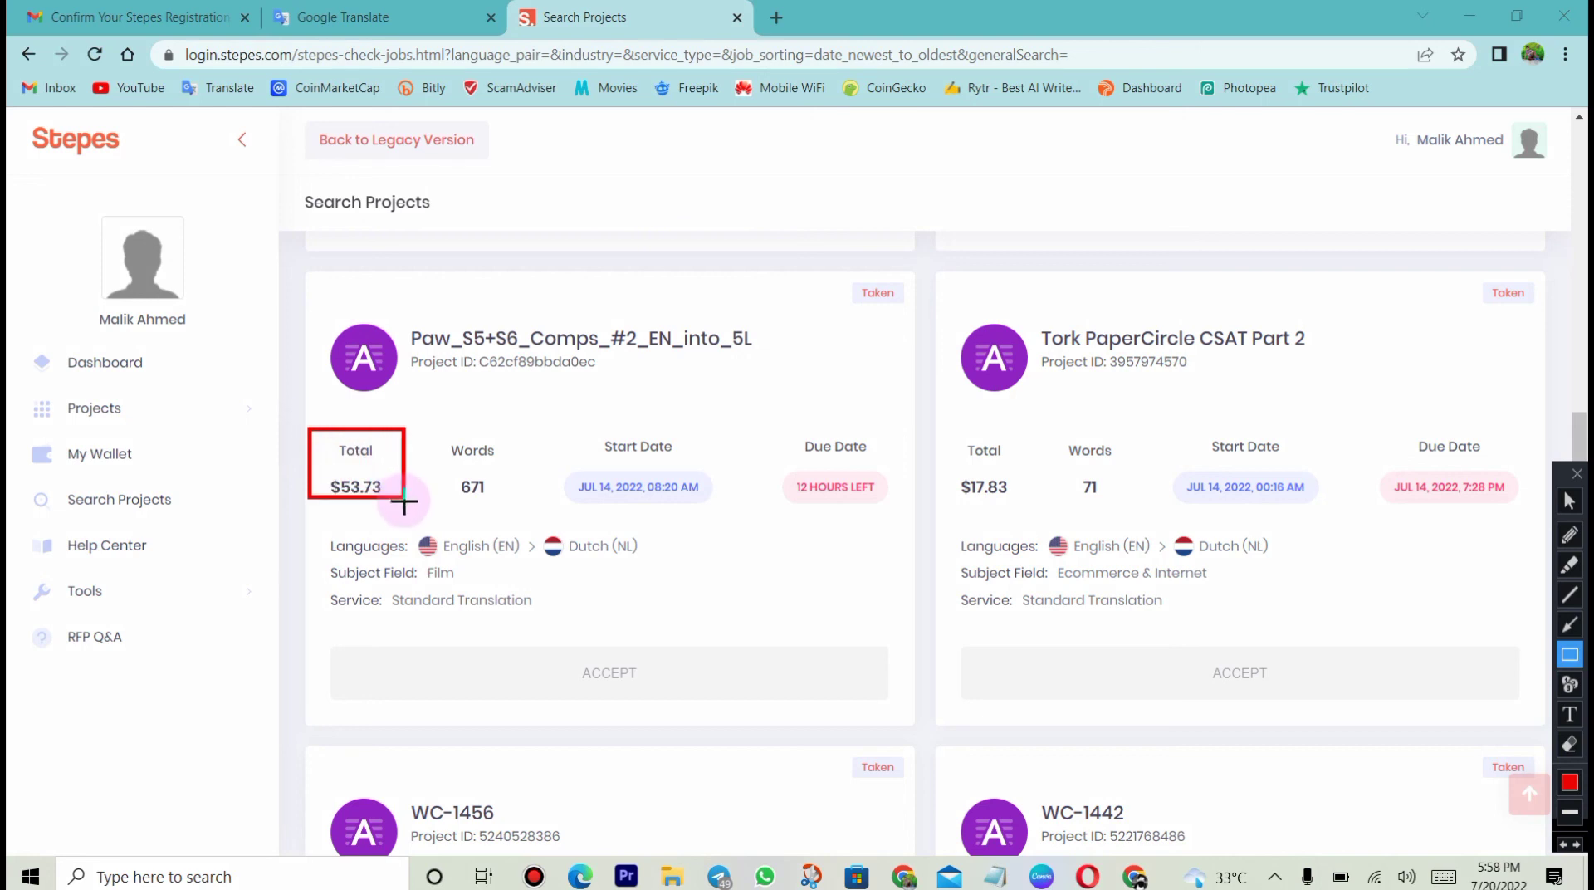
left_click_drag(951, 417, 1028, 504)
key("ctrl+z")
key("ctrl+z")
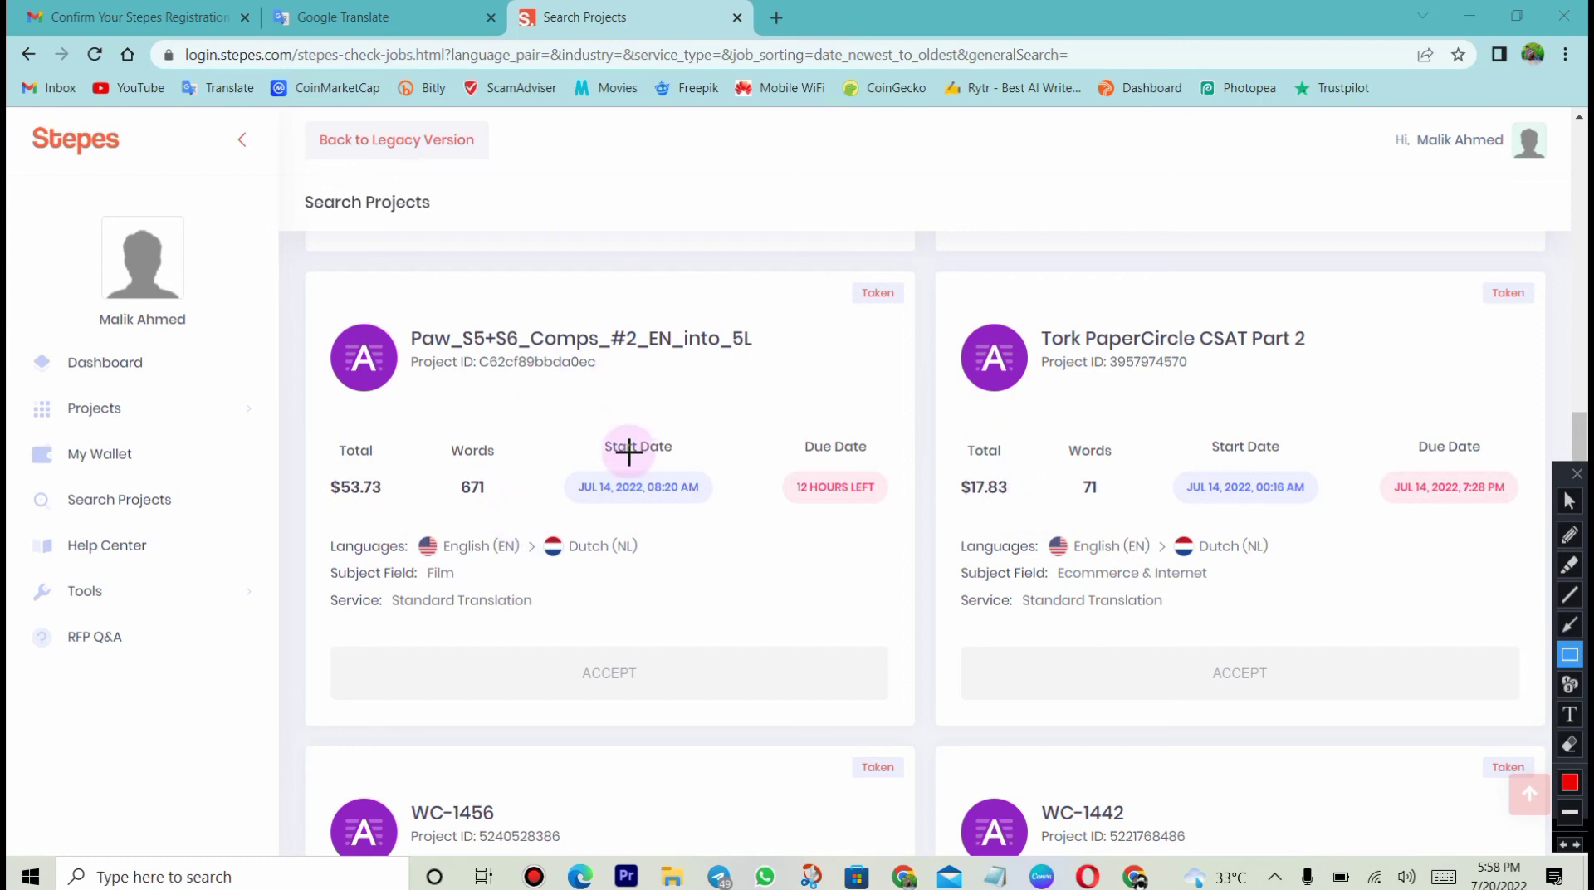
key("Escape")
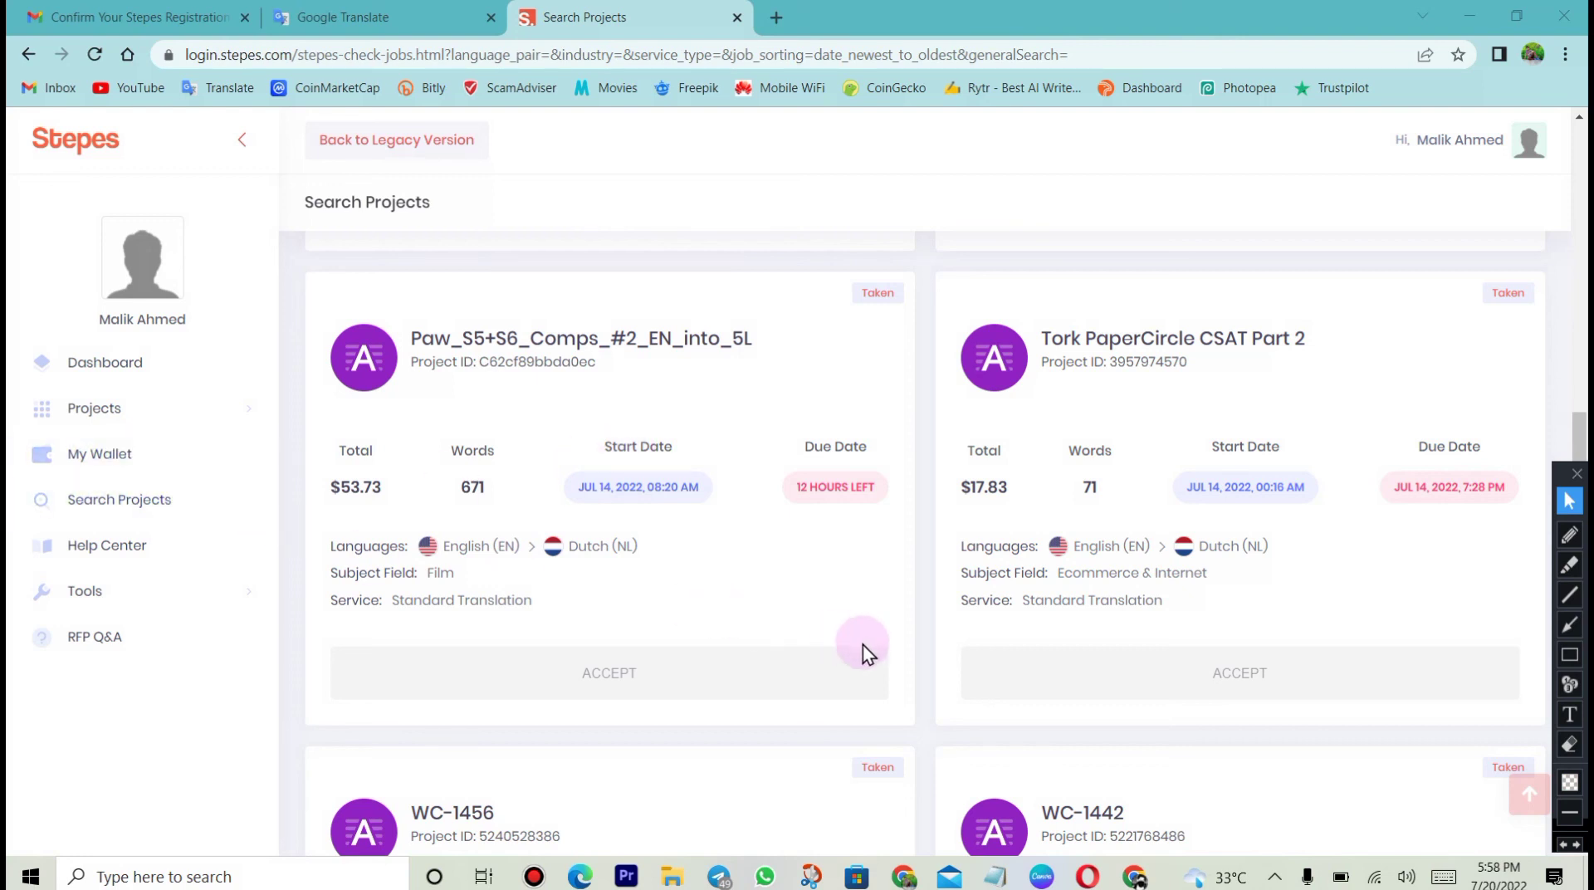
scroll(863, 644, "down", 1)
scroll(863, 644, "down", 6)
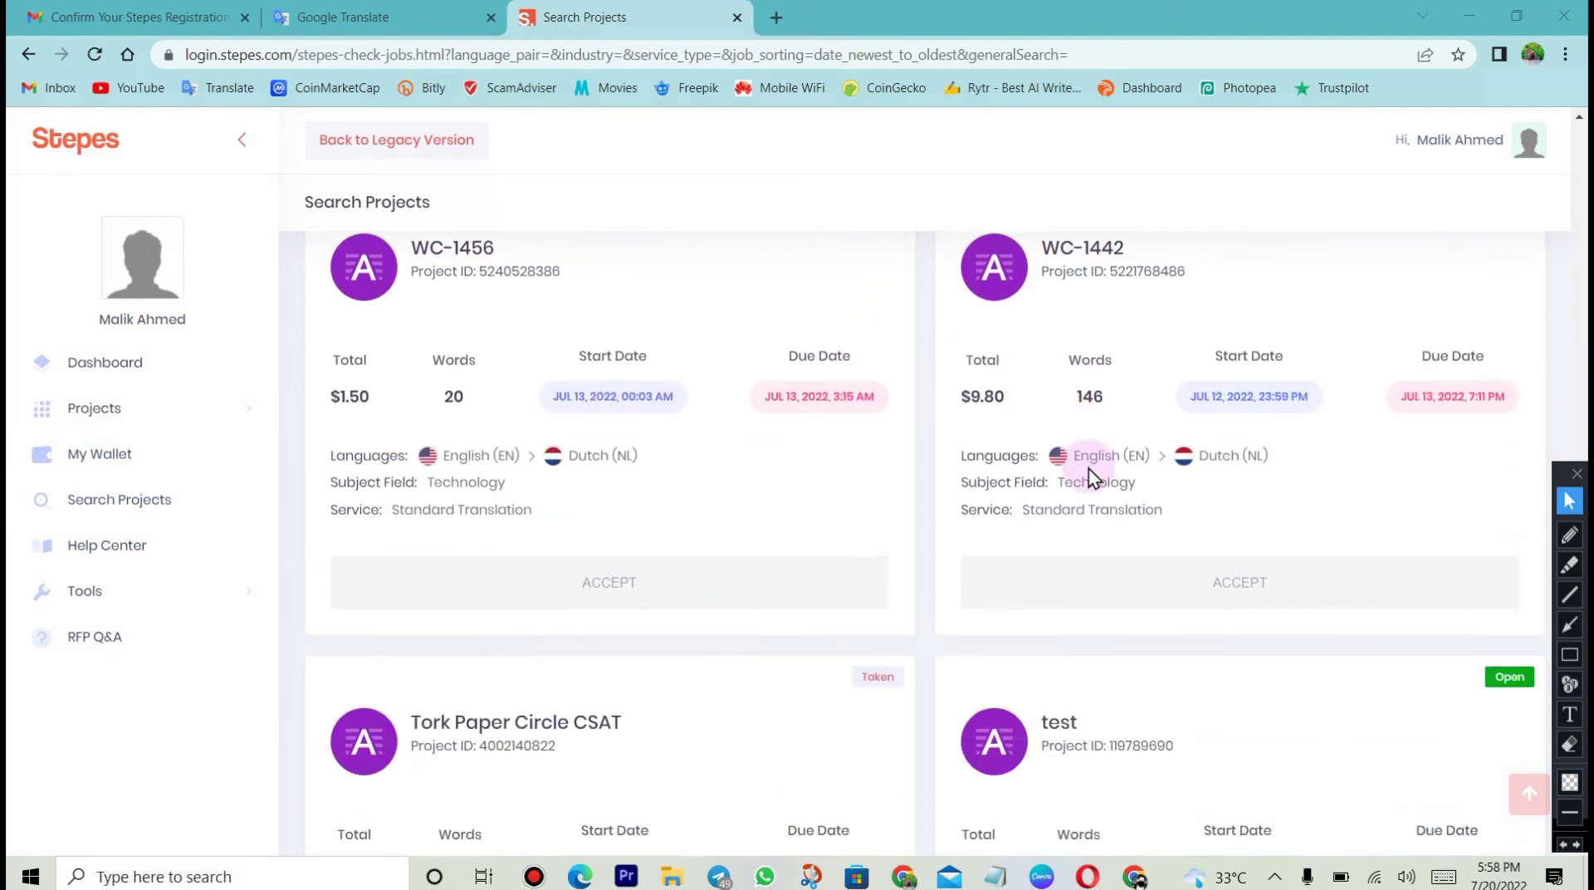
scroll(1000, 399, "down", 5)
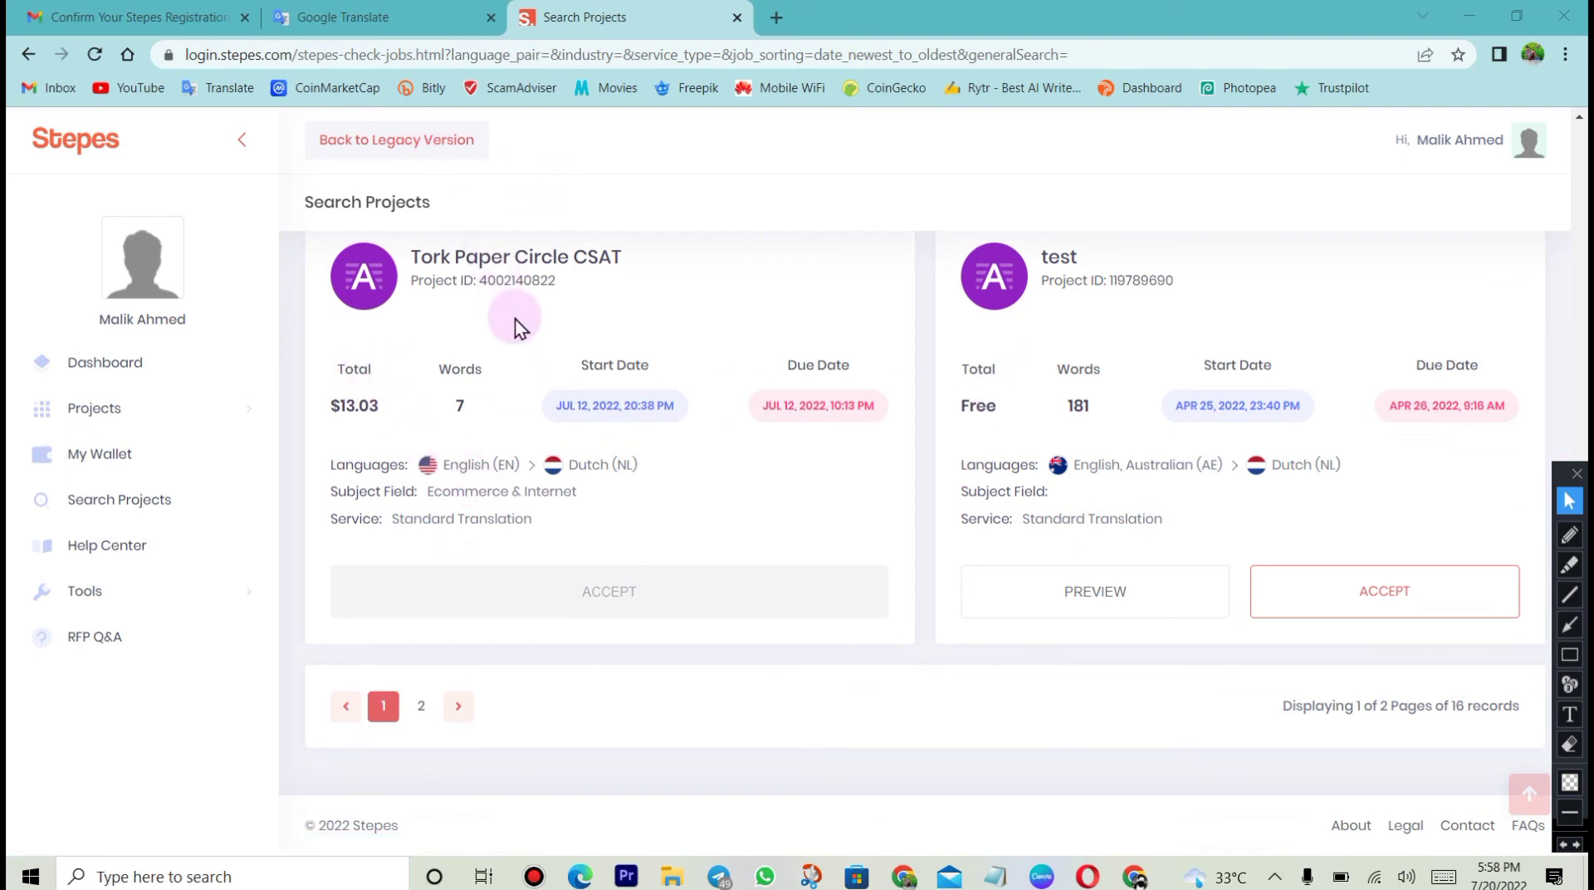
scroll(672, 489, "up", 12)
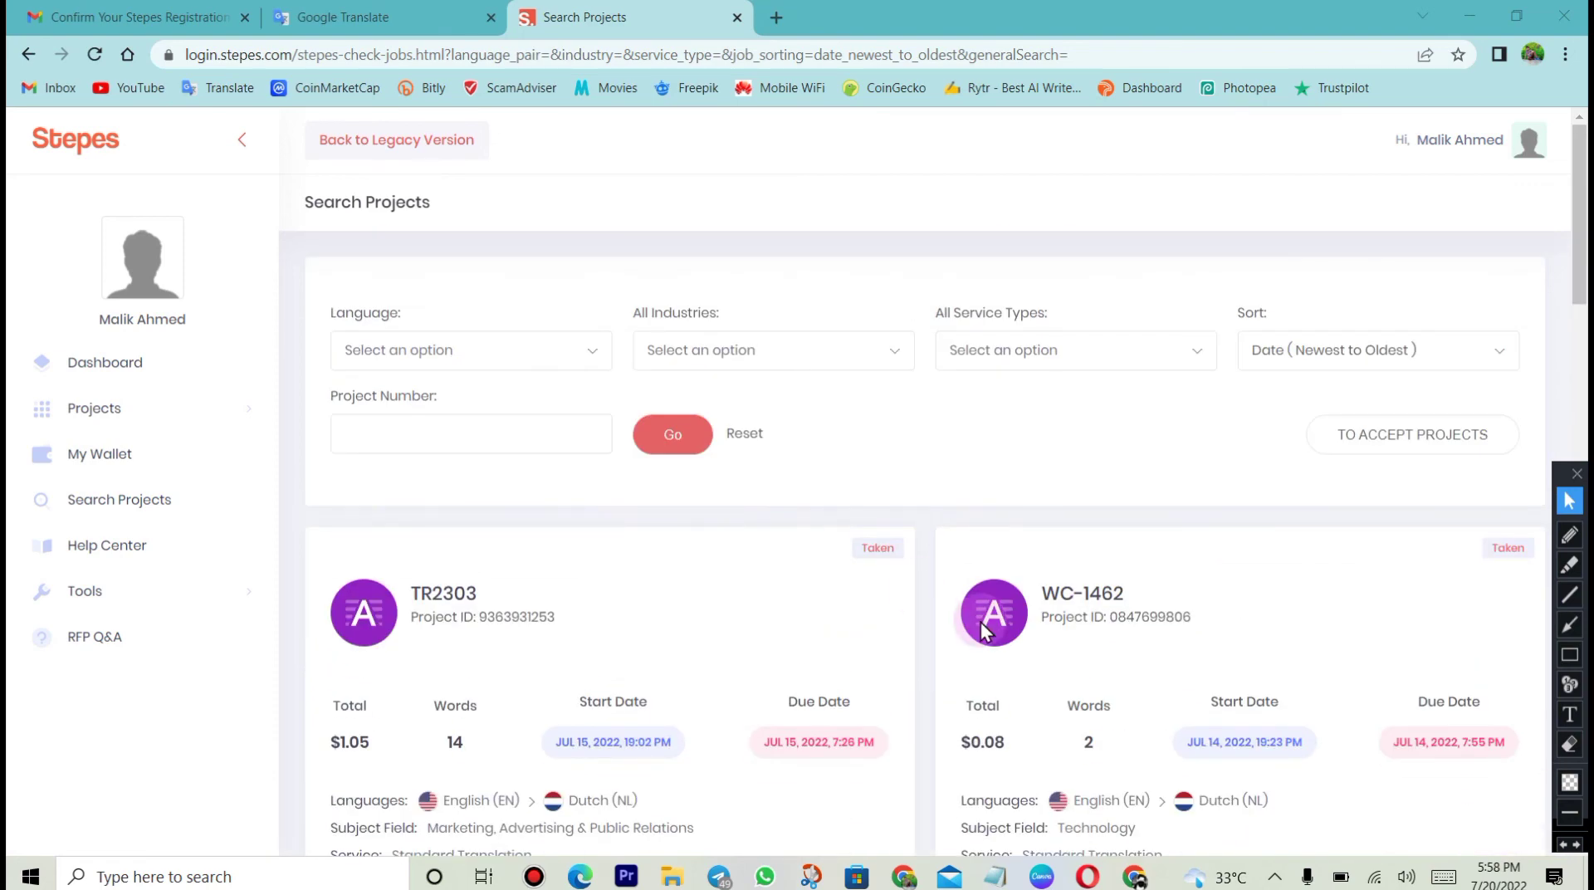
scroll(971, 647, "down", 12)
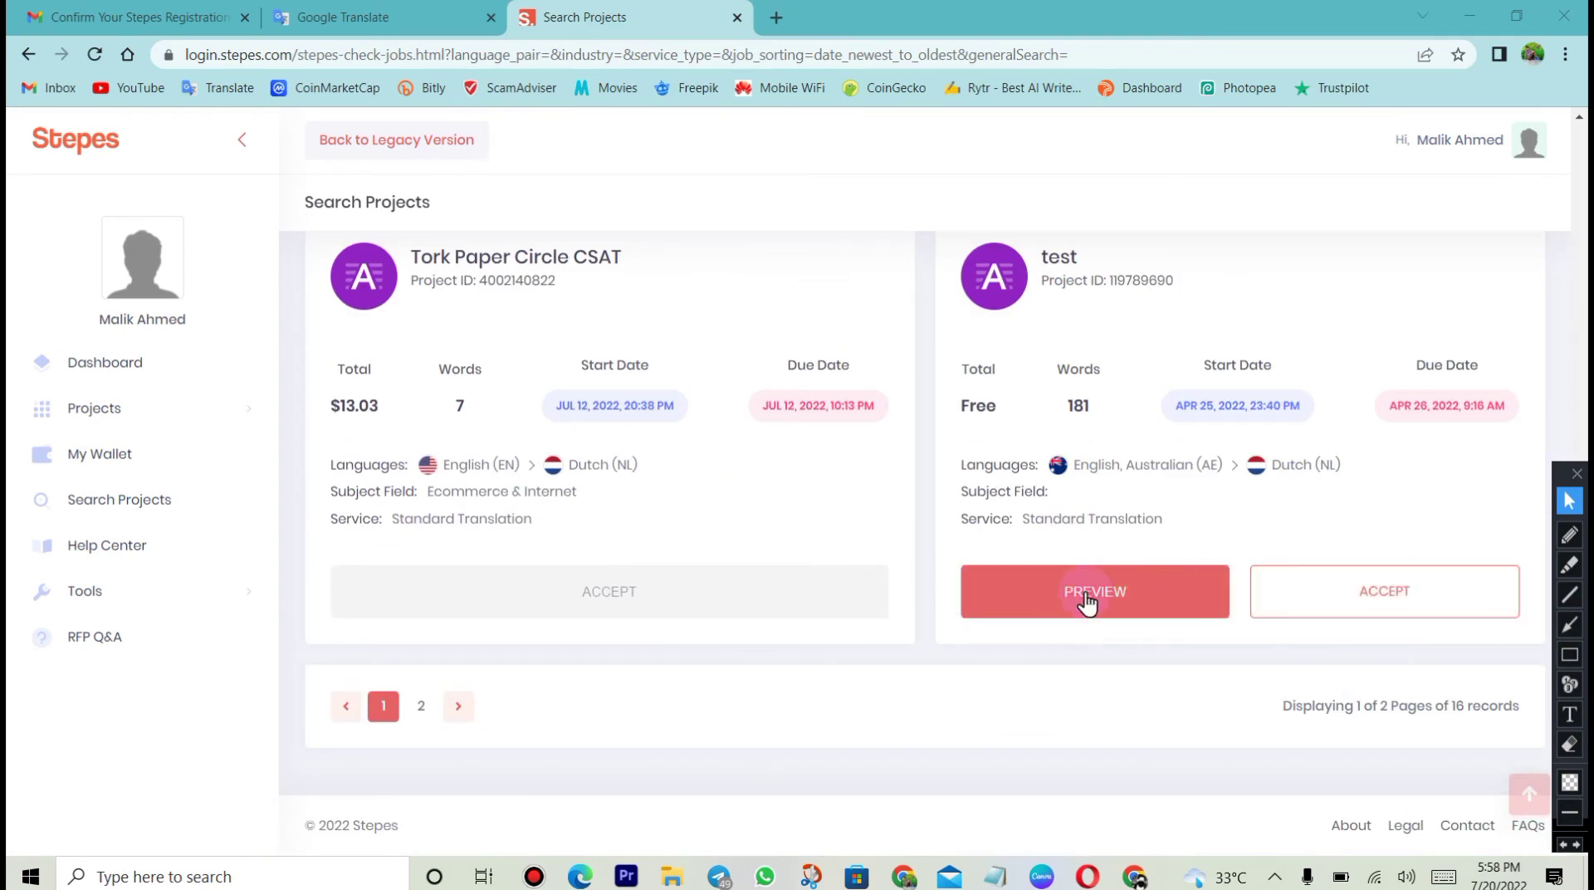
scroll(1112, 327, "up", 1)
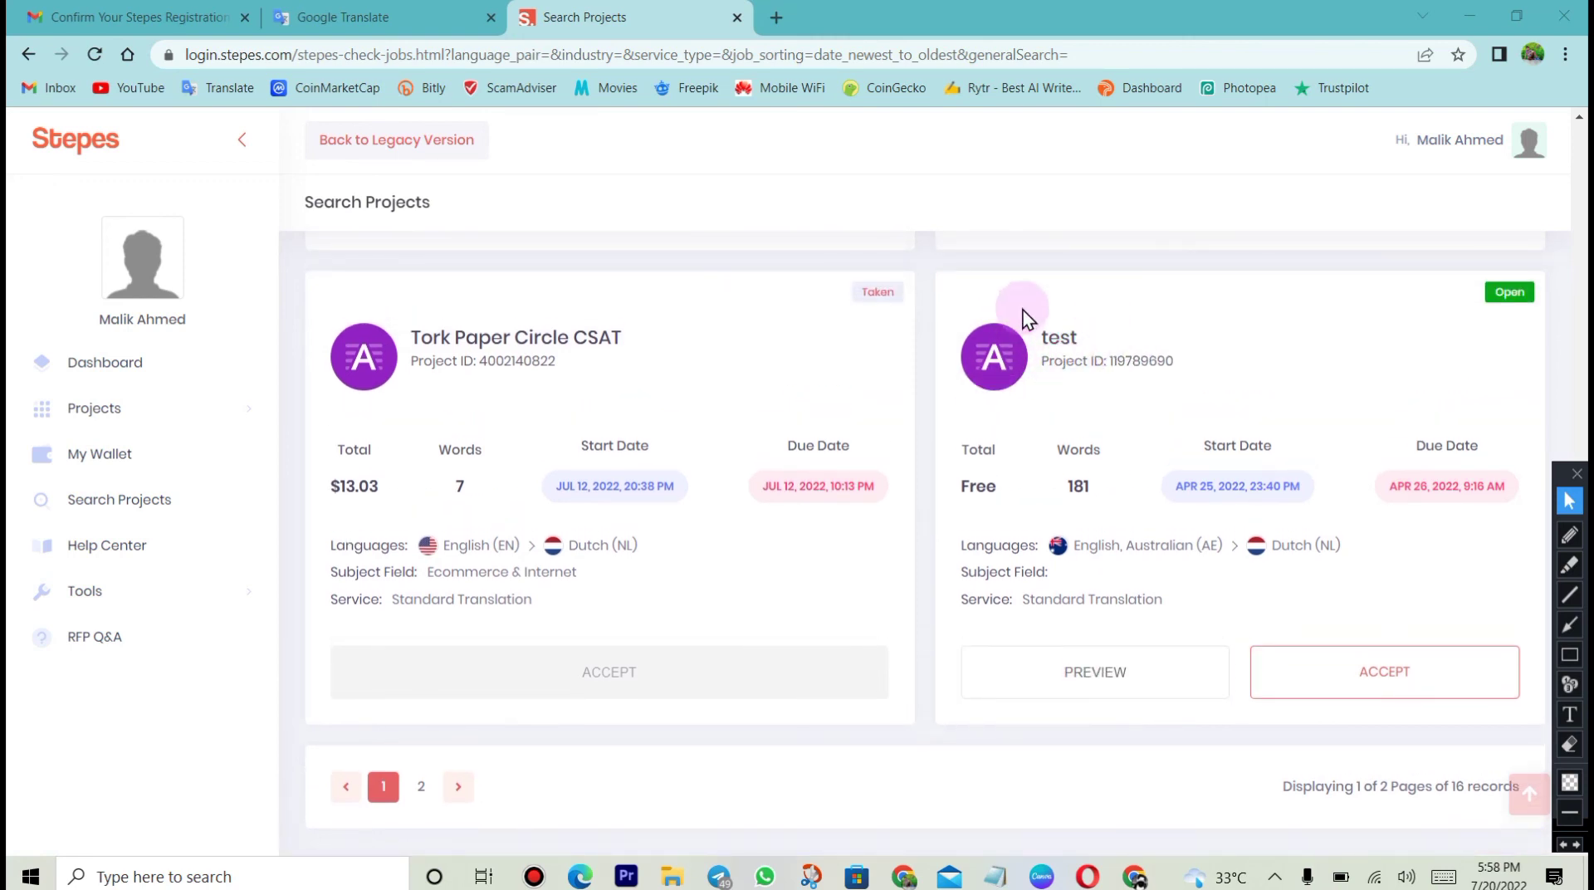
mouse_move(947, 282)
left_mouse_down()
mouse_move(1085, 445)
mouse_move(1387, 705)
mouse_move(1571, 730)
left_mouse_up()
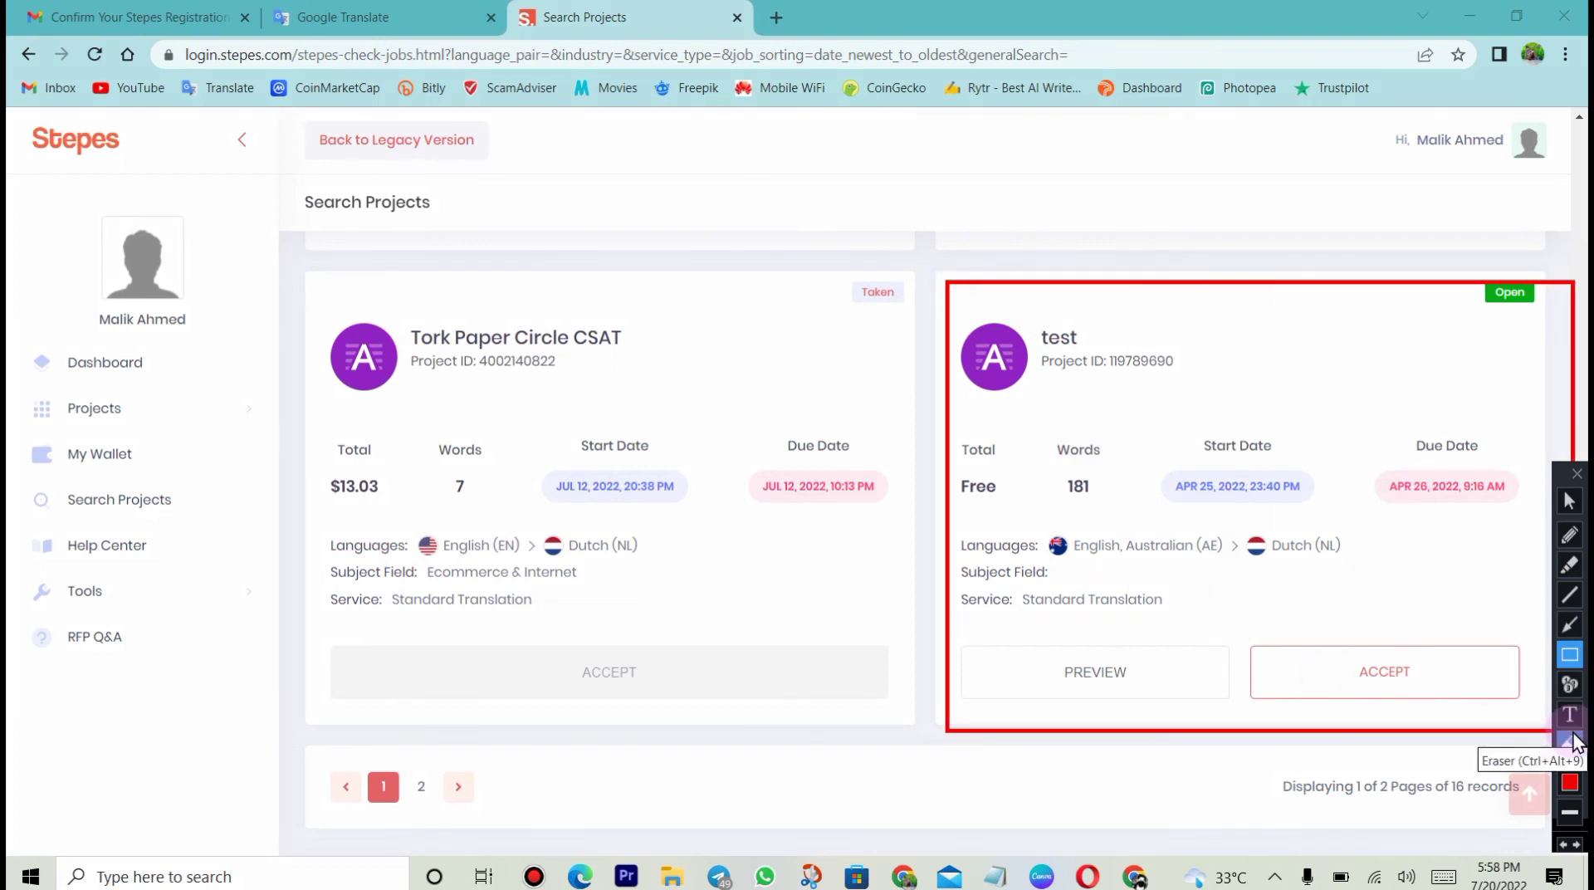
- Accept the free 'test' project, agree to quality terms, and dismiss the seven-day approval notice
left_click(1575, 740)
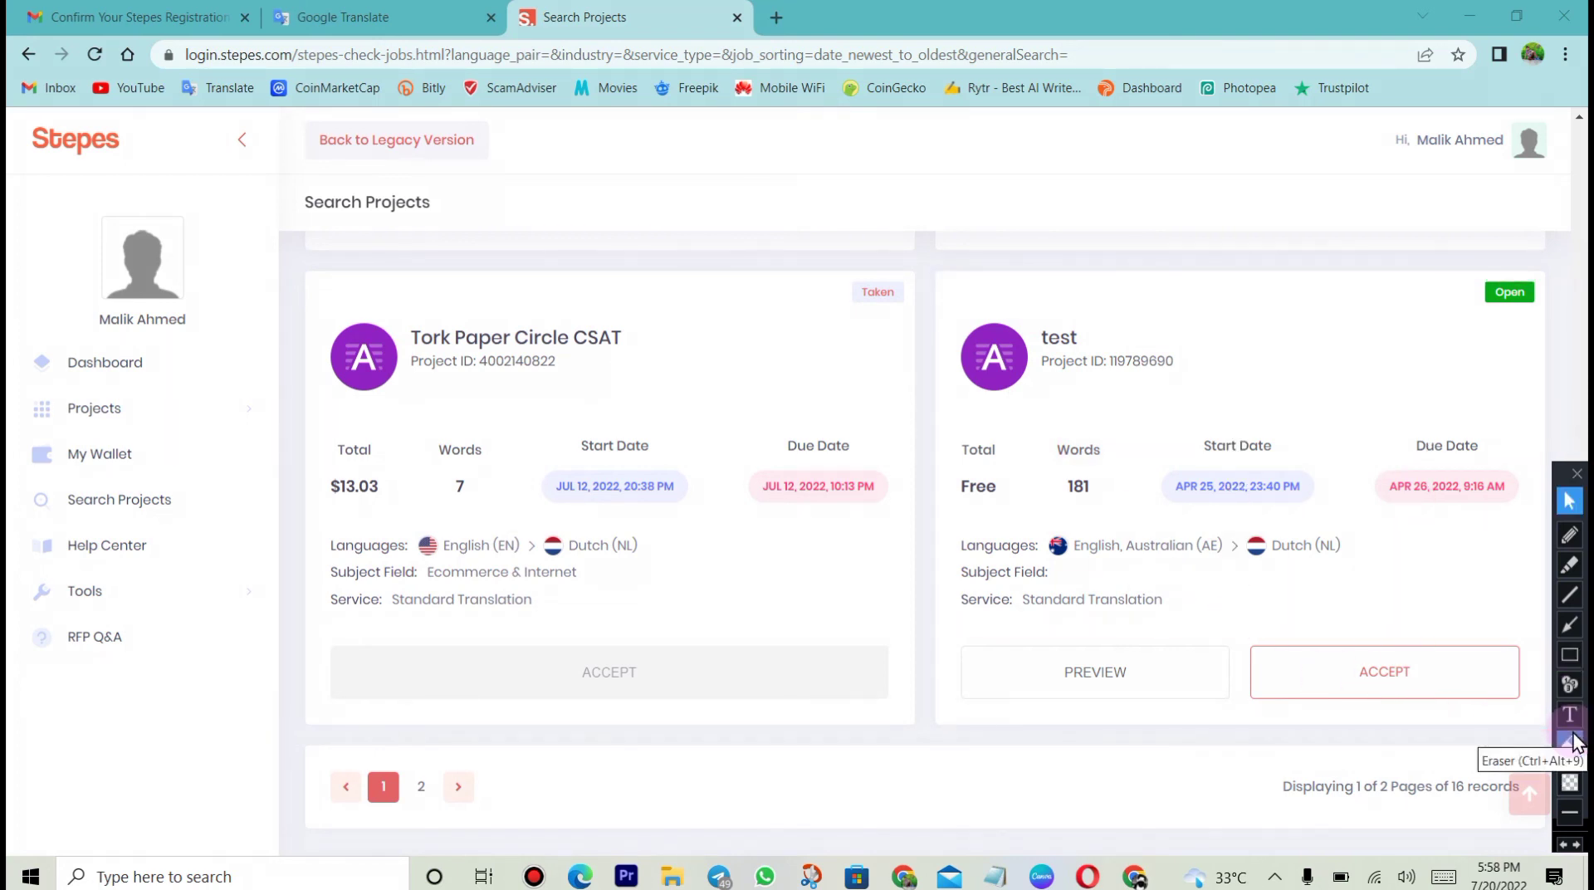
left_click(1397, 668)
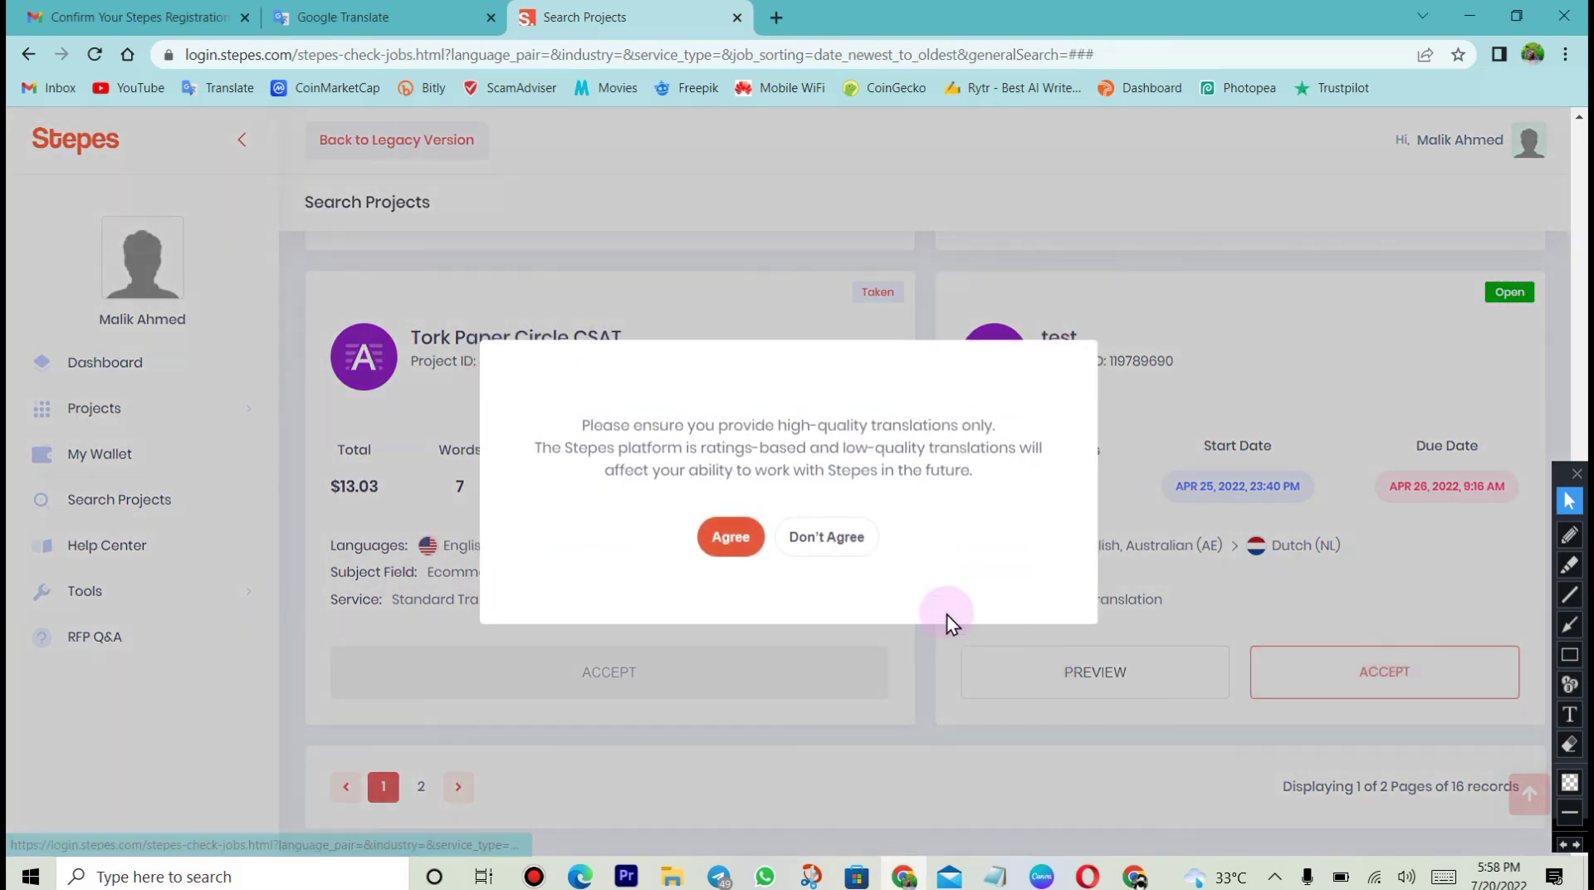
left_click(731, 535)
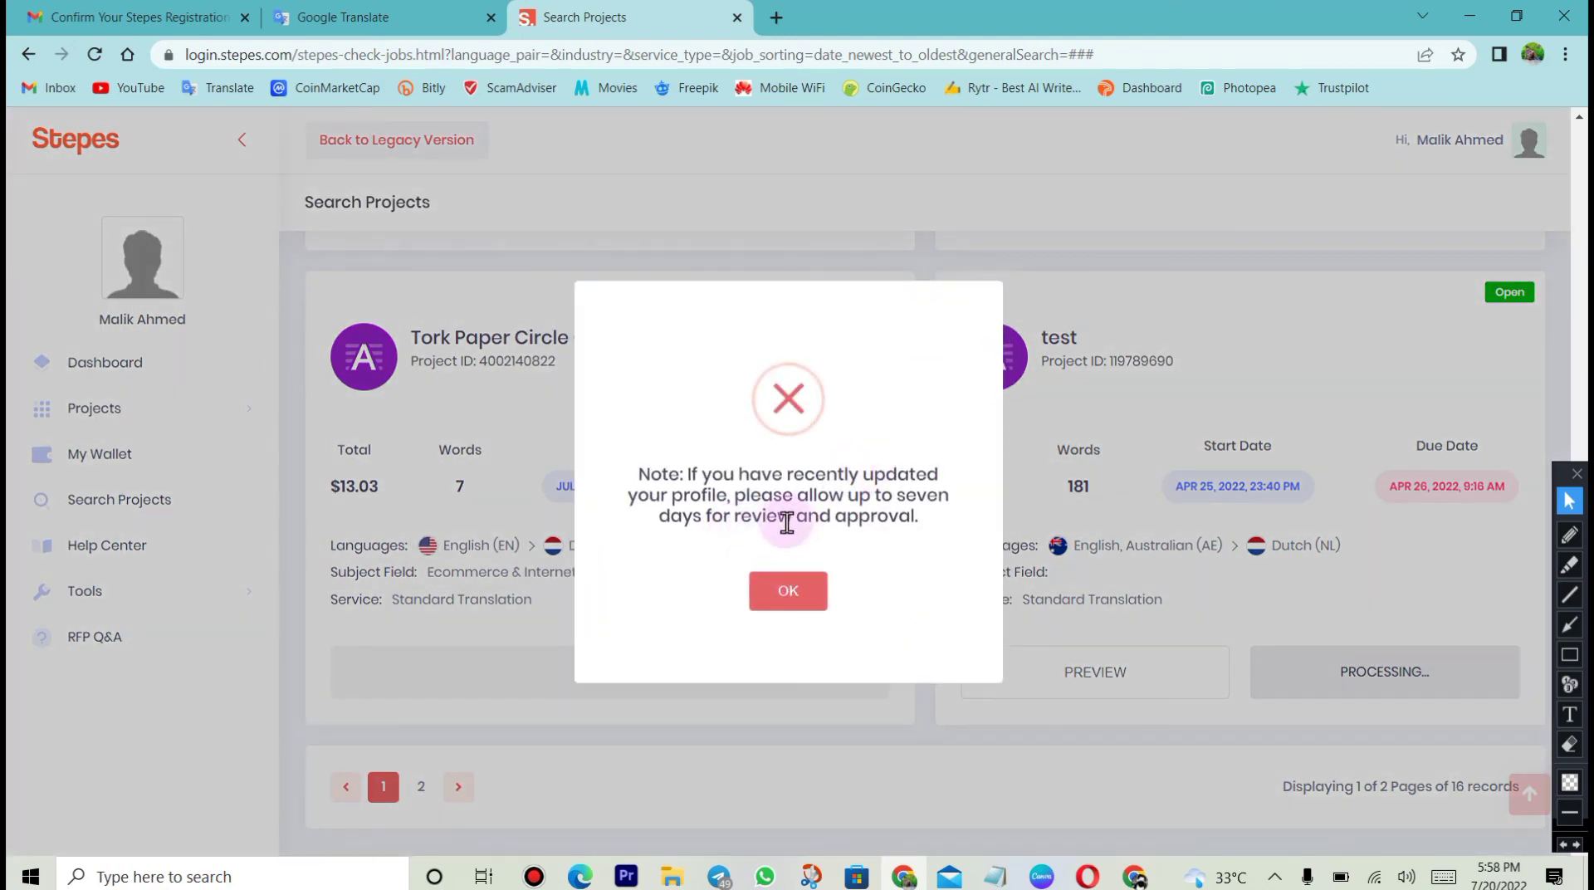
left_click(818, 591)
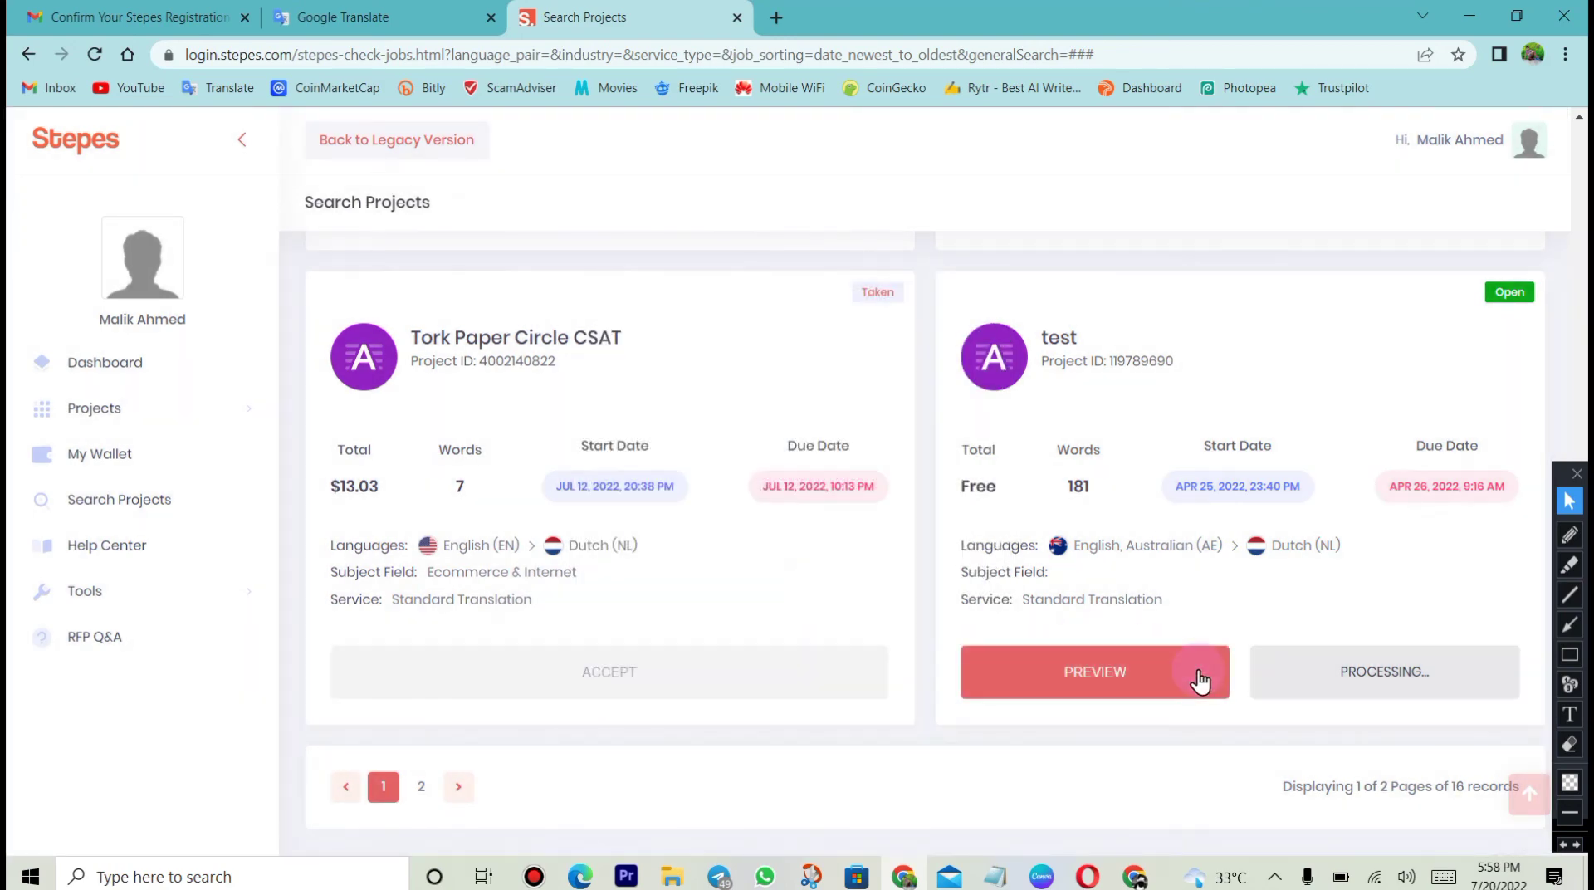
scroll(1199, 674, "down", 5)
scroll(1198, 671, "up", 5)
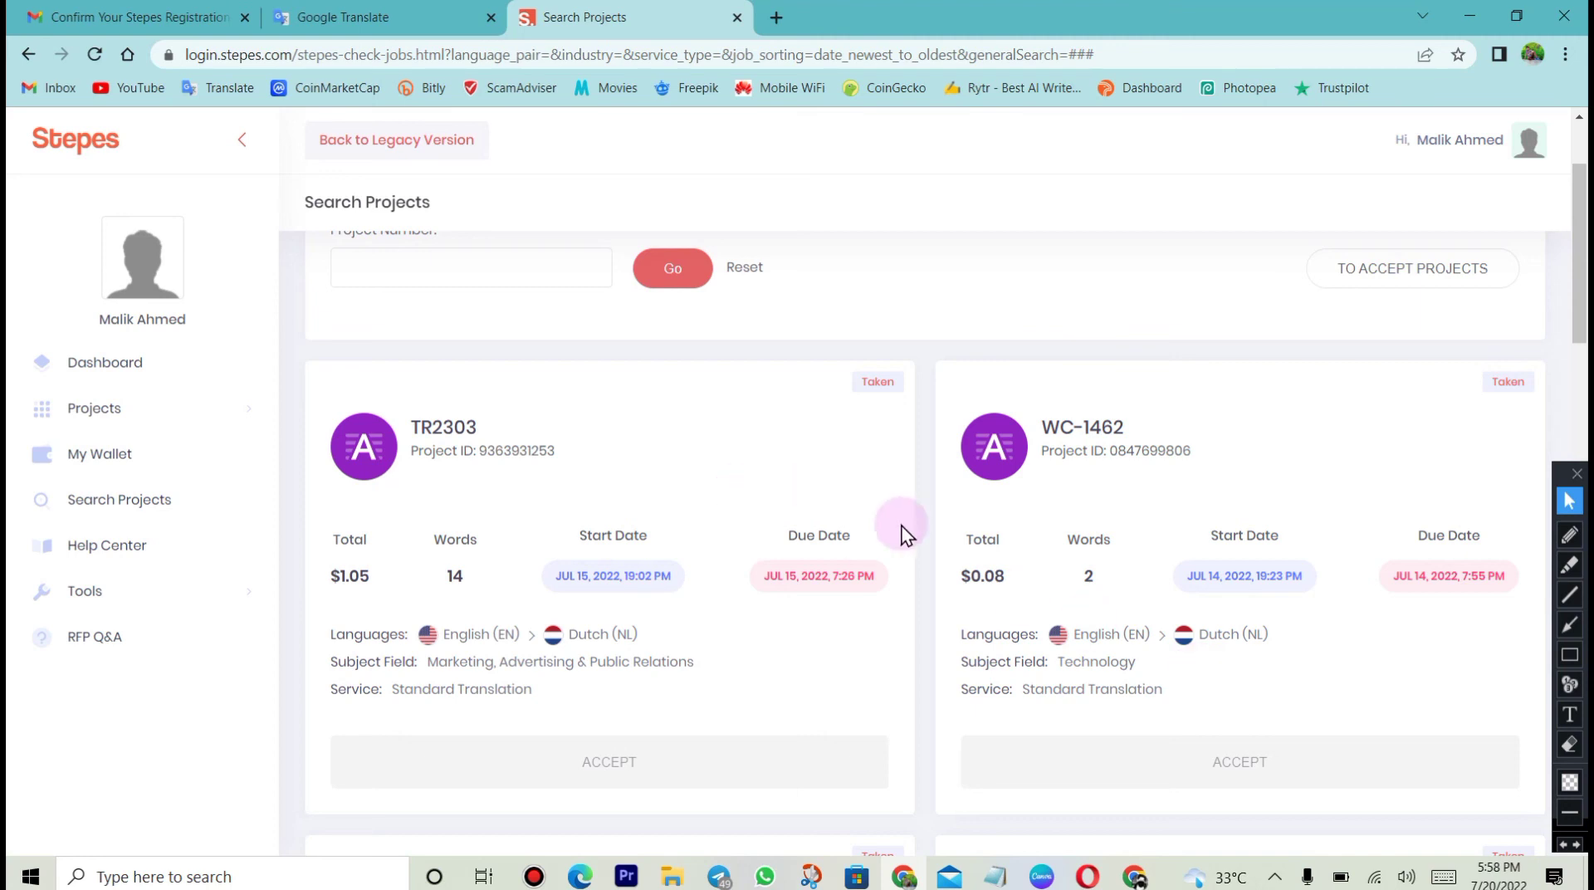
scroll(1075, 654, "up", 3)
scroll(940, 674, "down", 5)
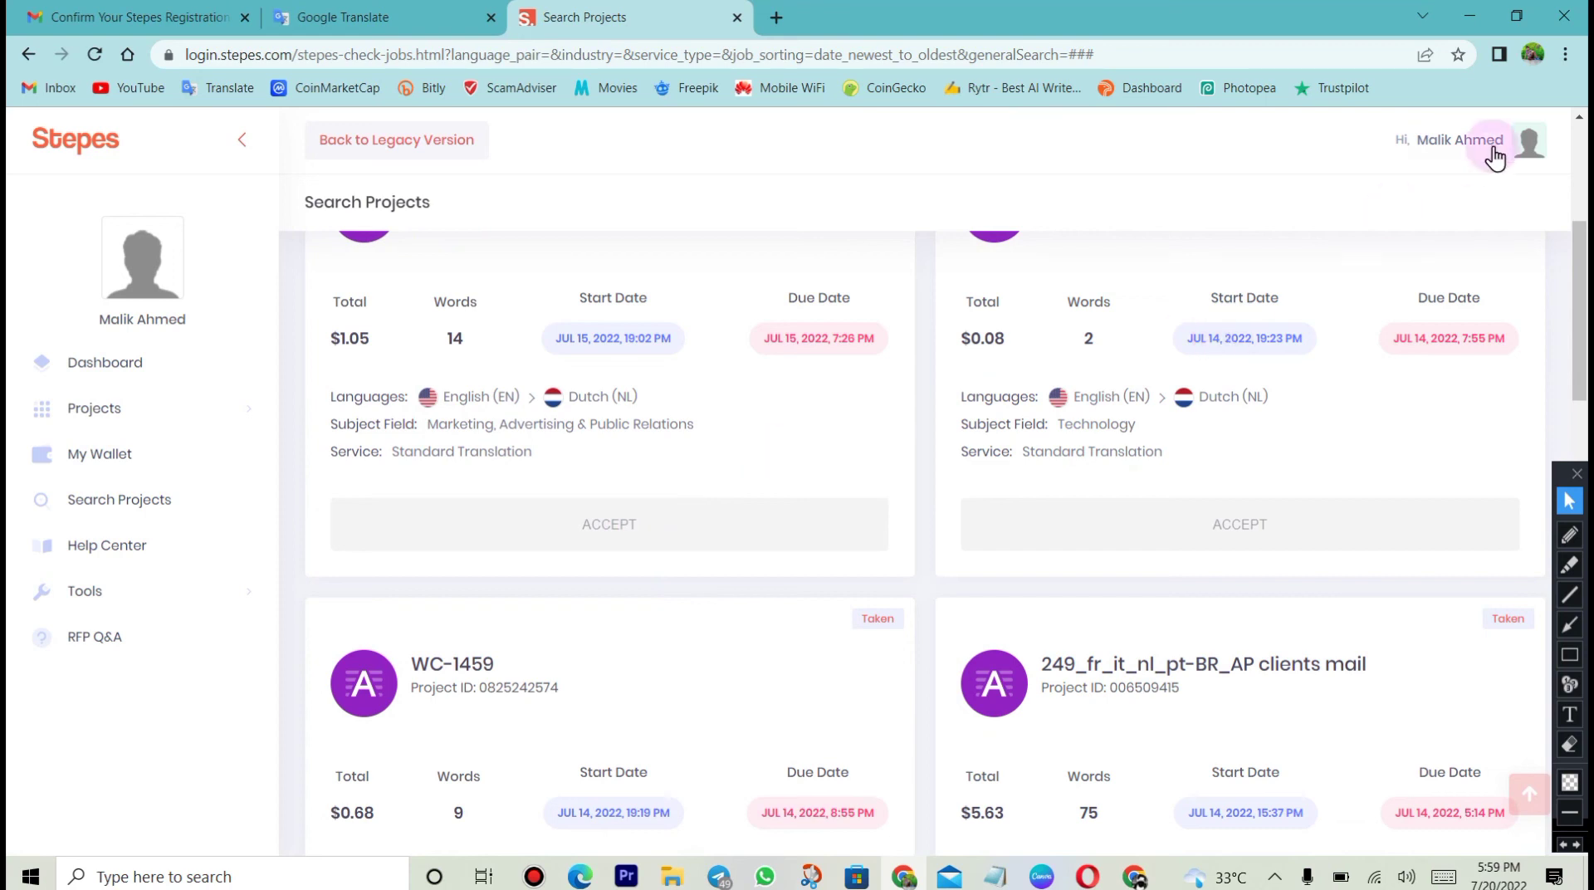
- Open My Profile from the user menu and view Contact Information, Certifications, Experience and Education
left_click(1530, 146)
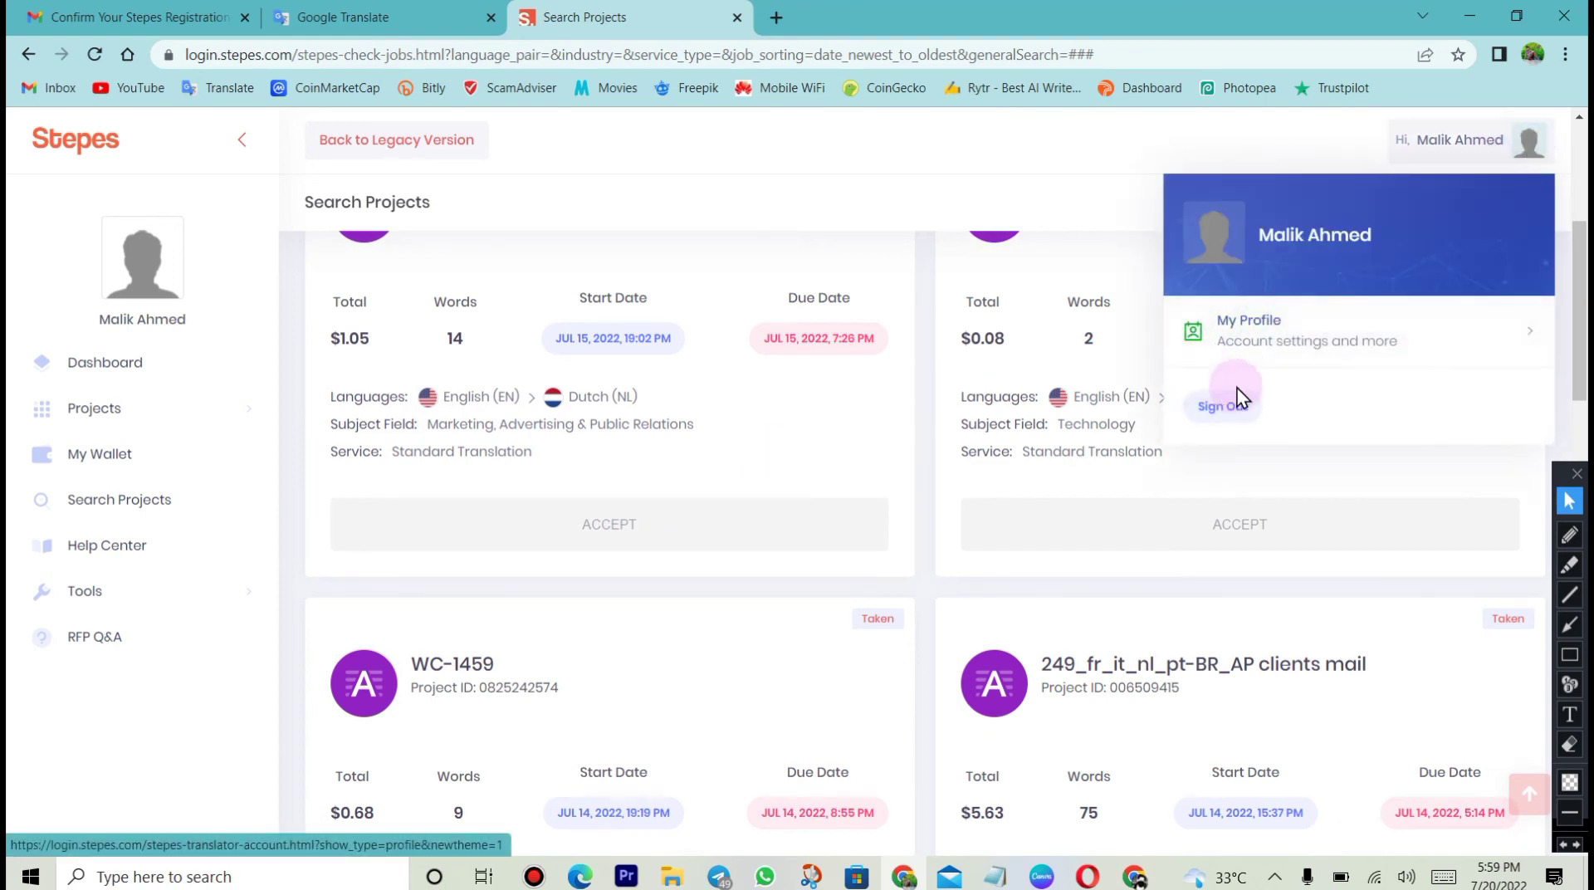
left_click(1261, 335)
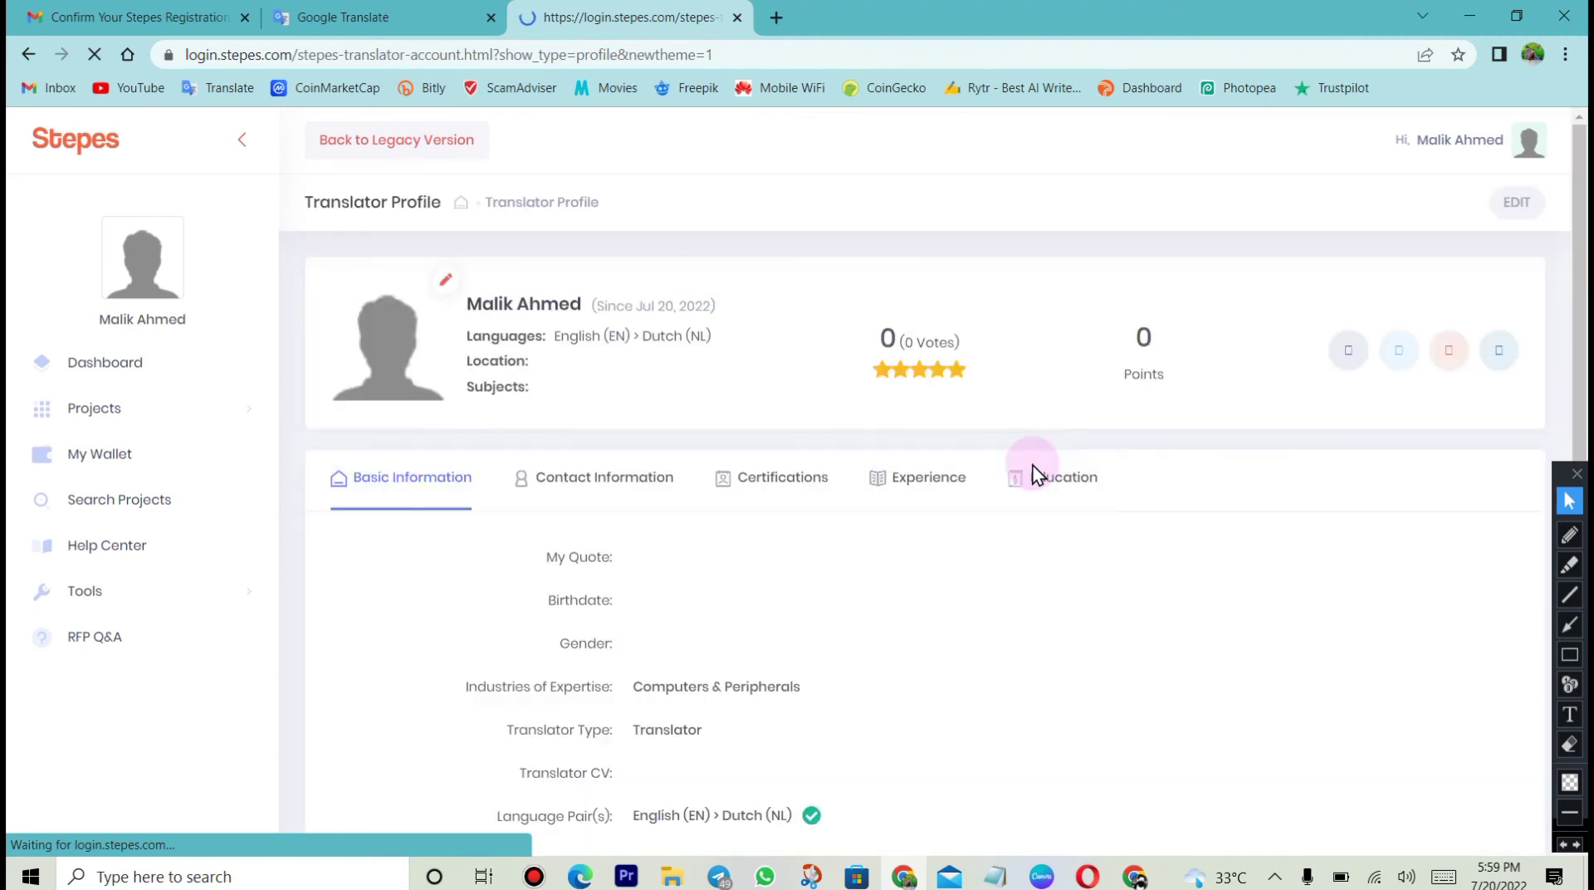
scroll(1033, 466, "down", 2)
scroll(737, 486, "up", 2)
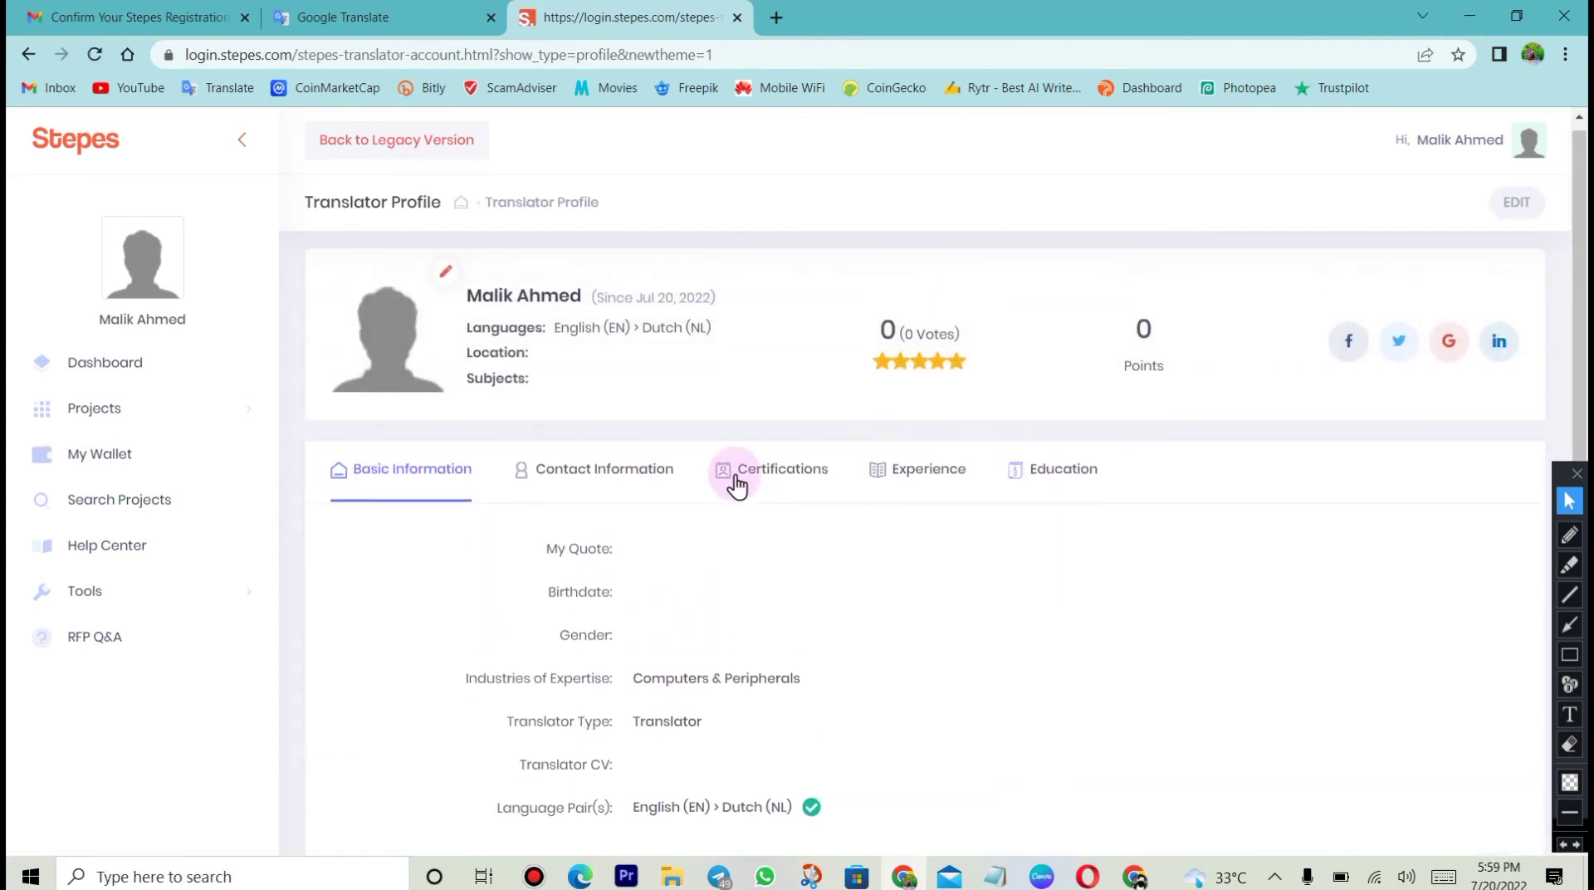
left_click(551, 485)
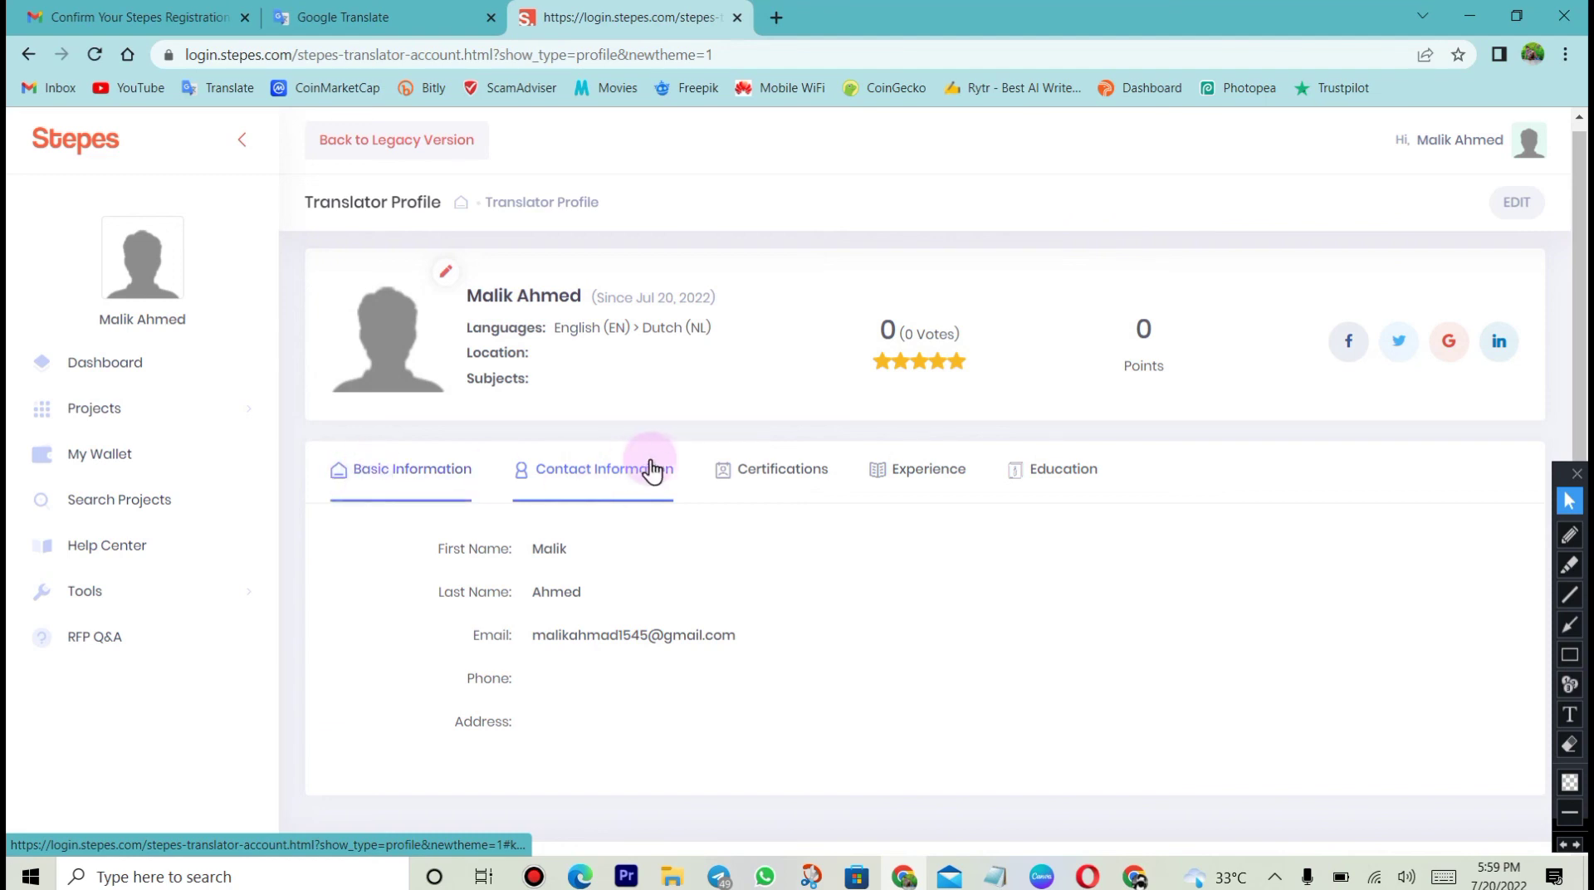
left_click(761, 471)
left_click(946, 482)
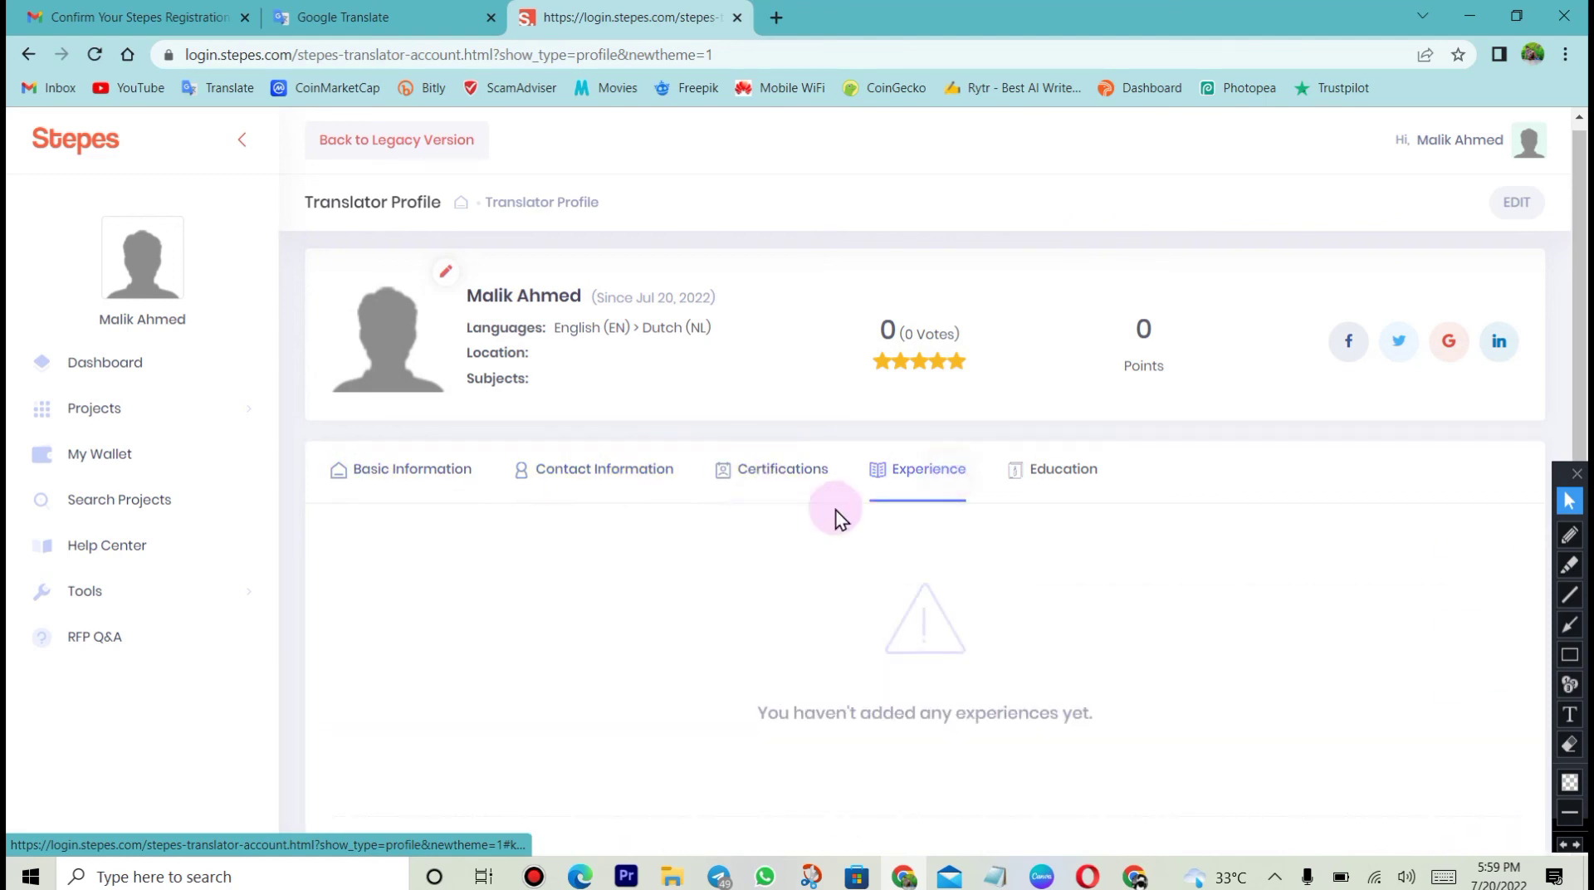
left_click(1077, 484)
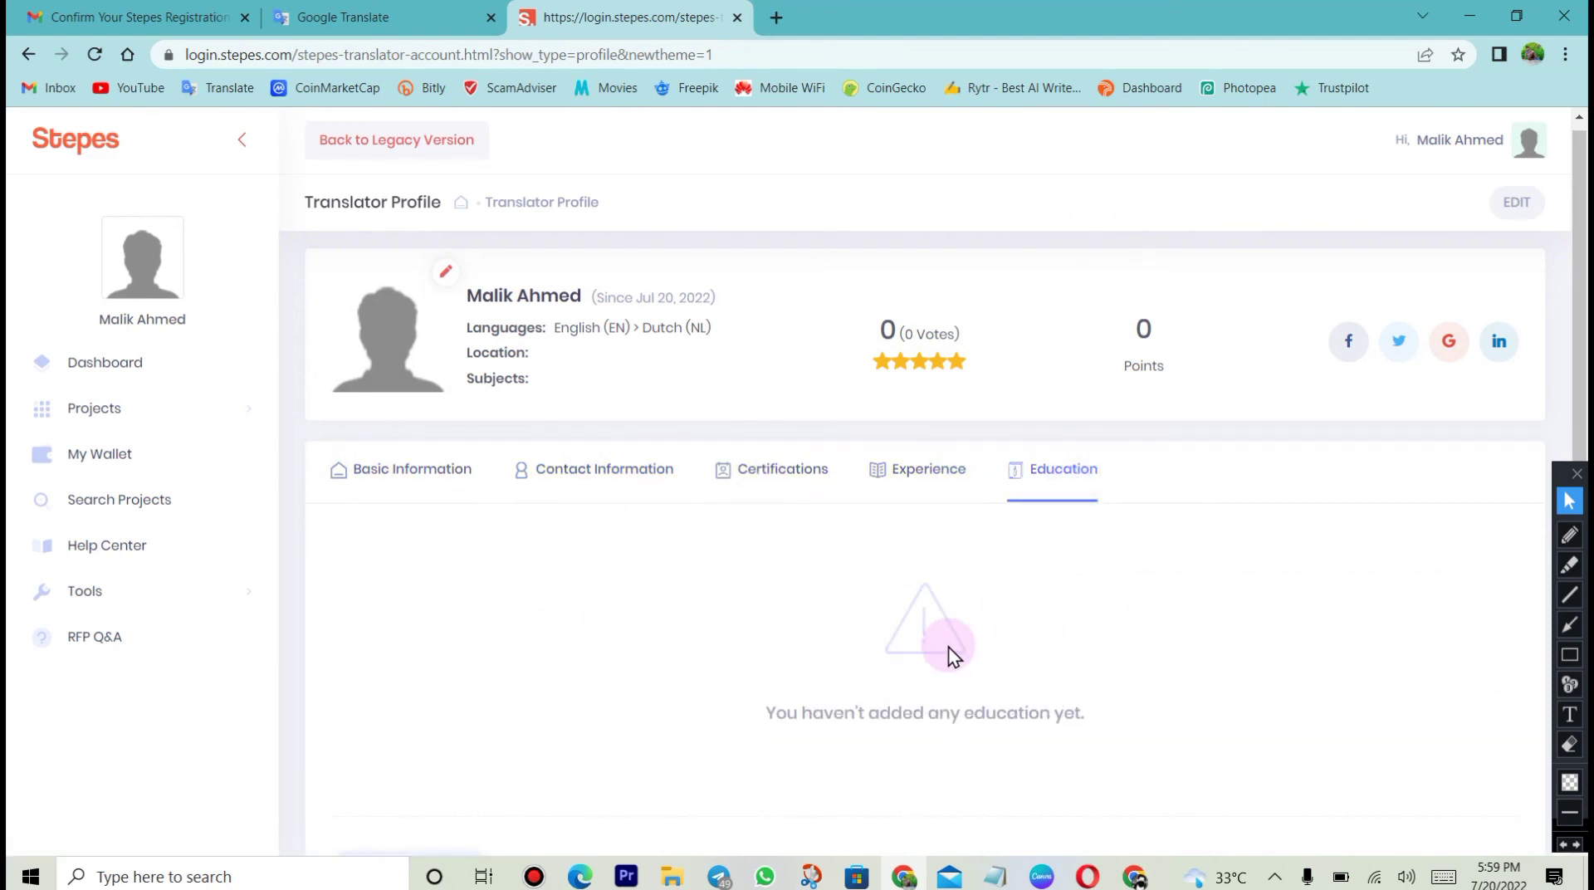
- Revisit the Experience, Certifications and Education sections of the profile
scroll(948, 645, "down", 2)
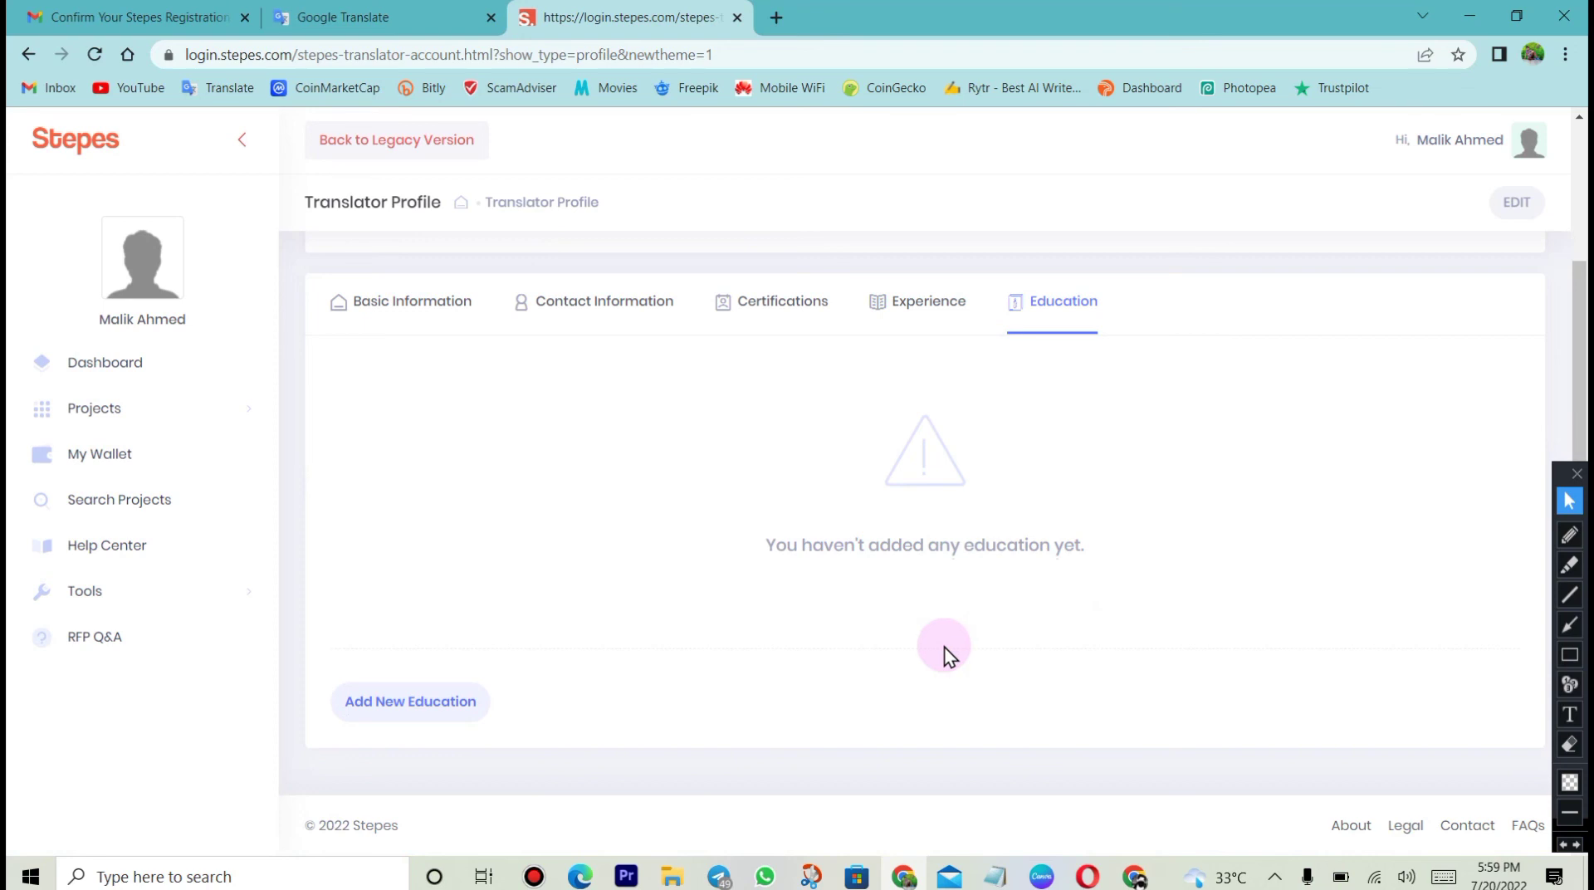
left_click(918, 321)
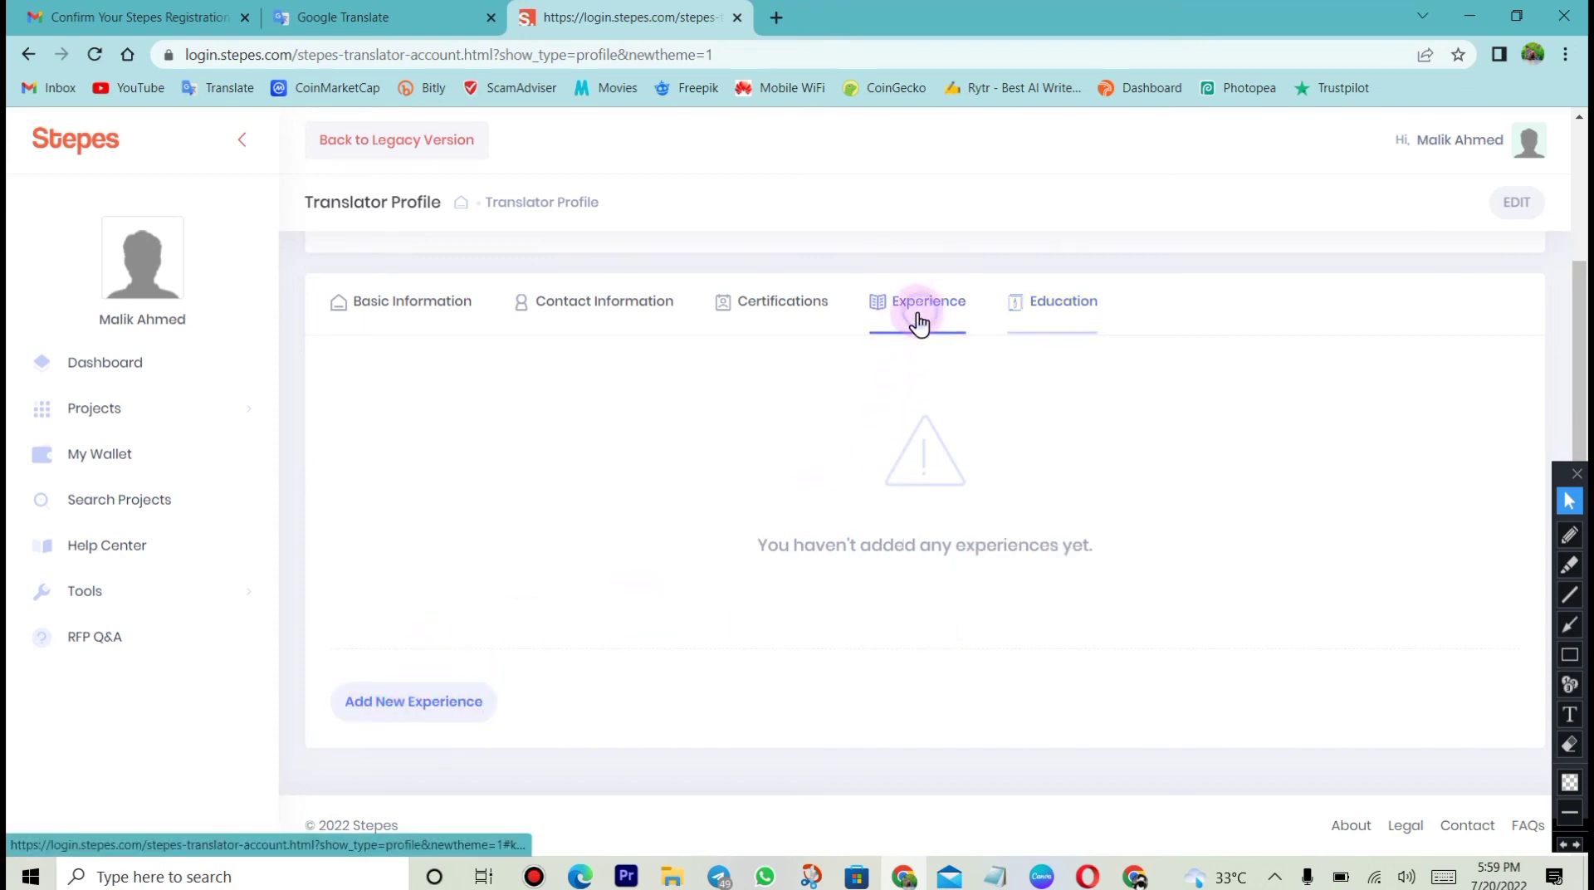
left_click(818, 314)
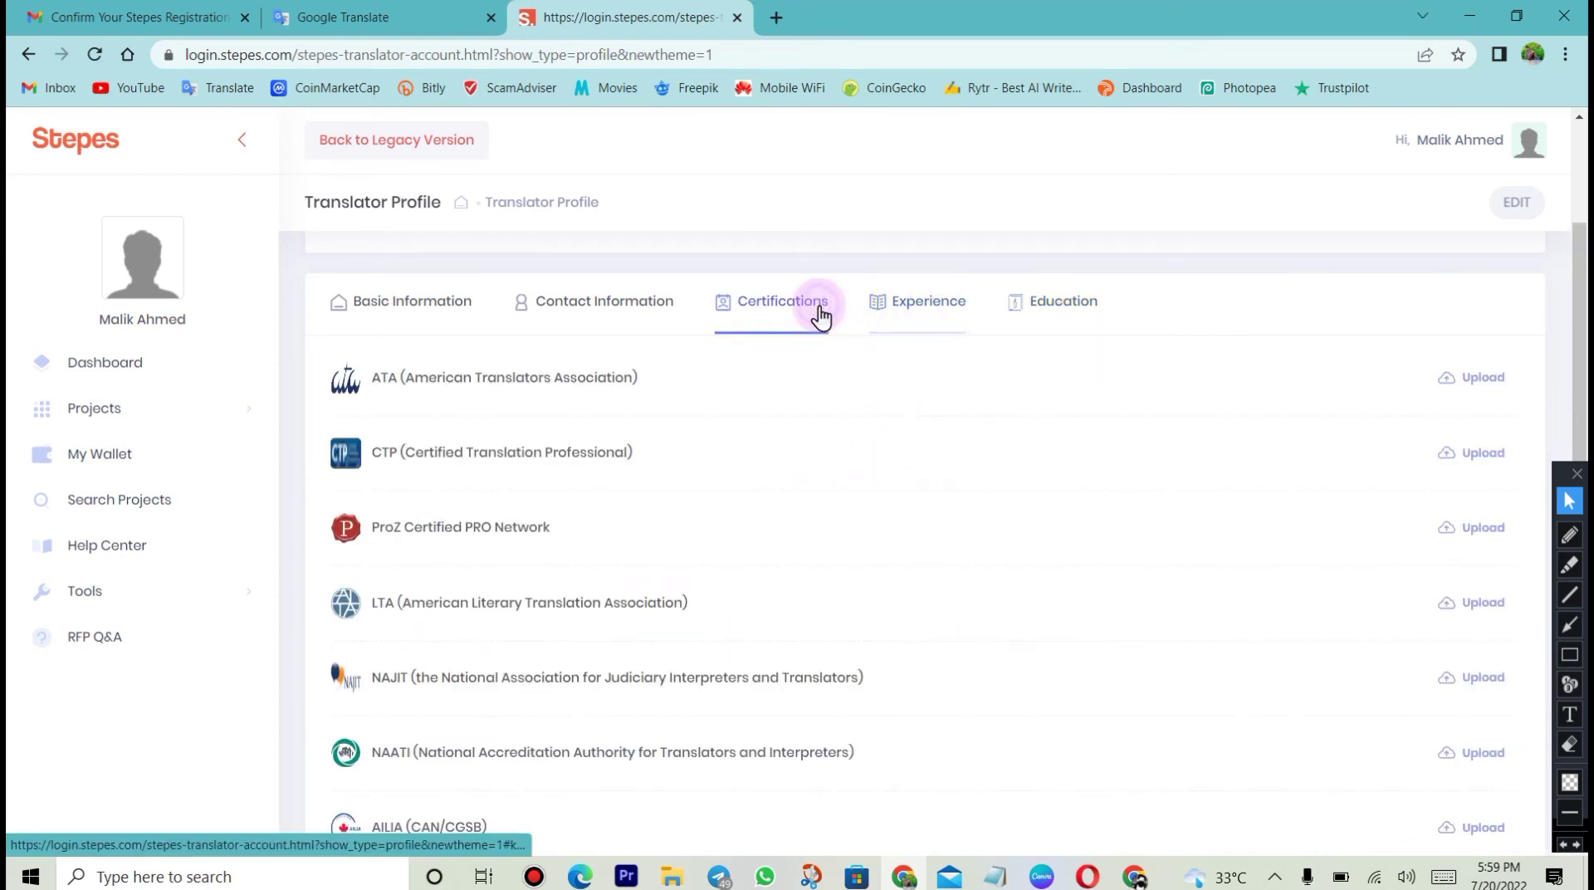
scroll(847, 606, "down", 4)
scroll(847, 603, "up", 4)
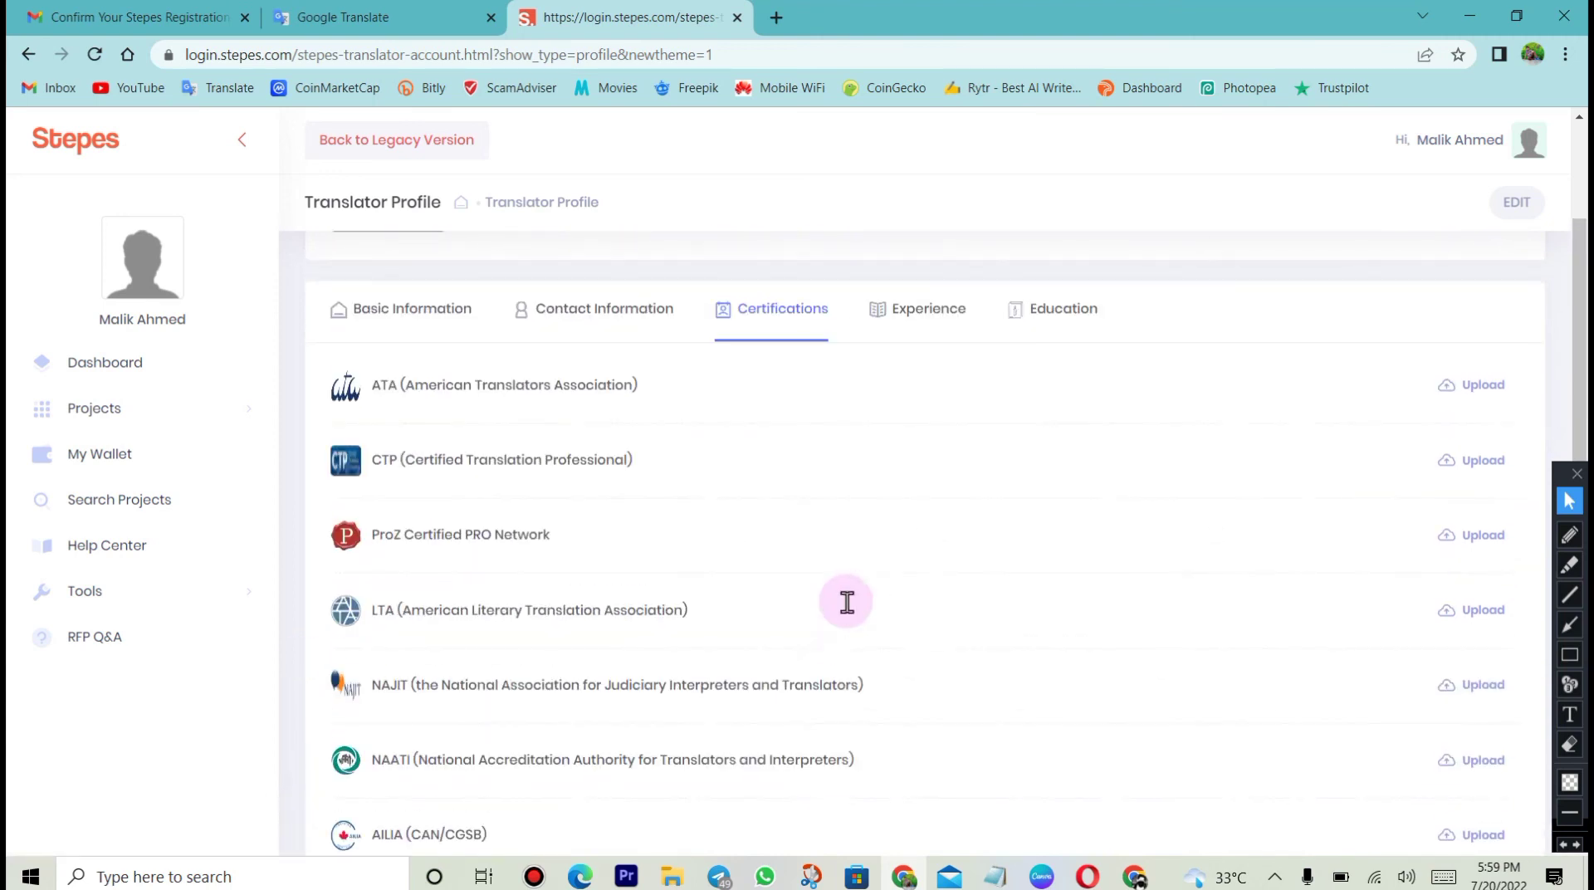
scroll(750, 569, "up", 3)
left_click(918, 471)
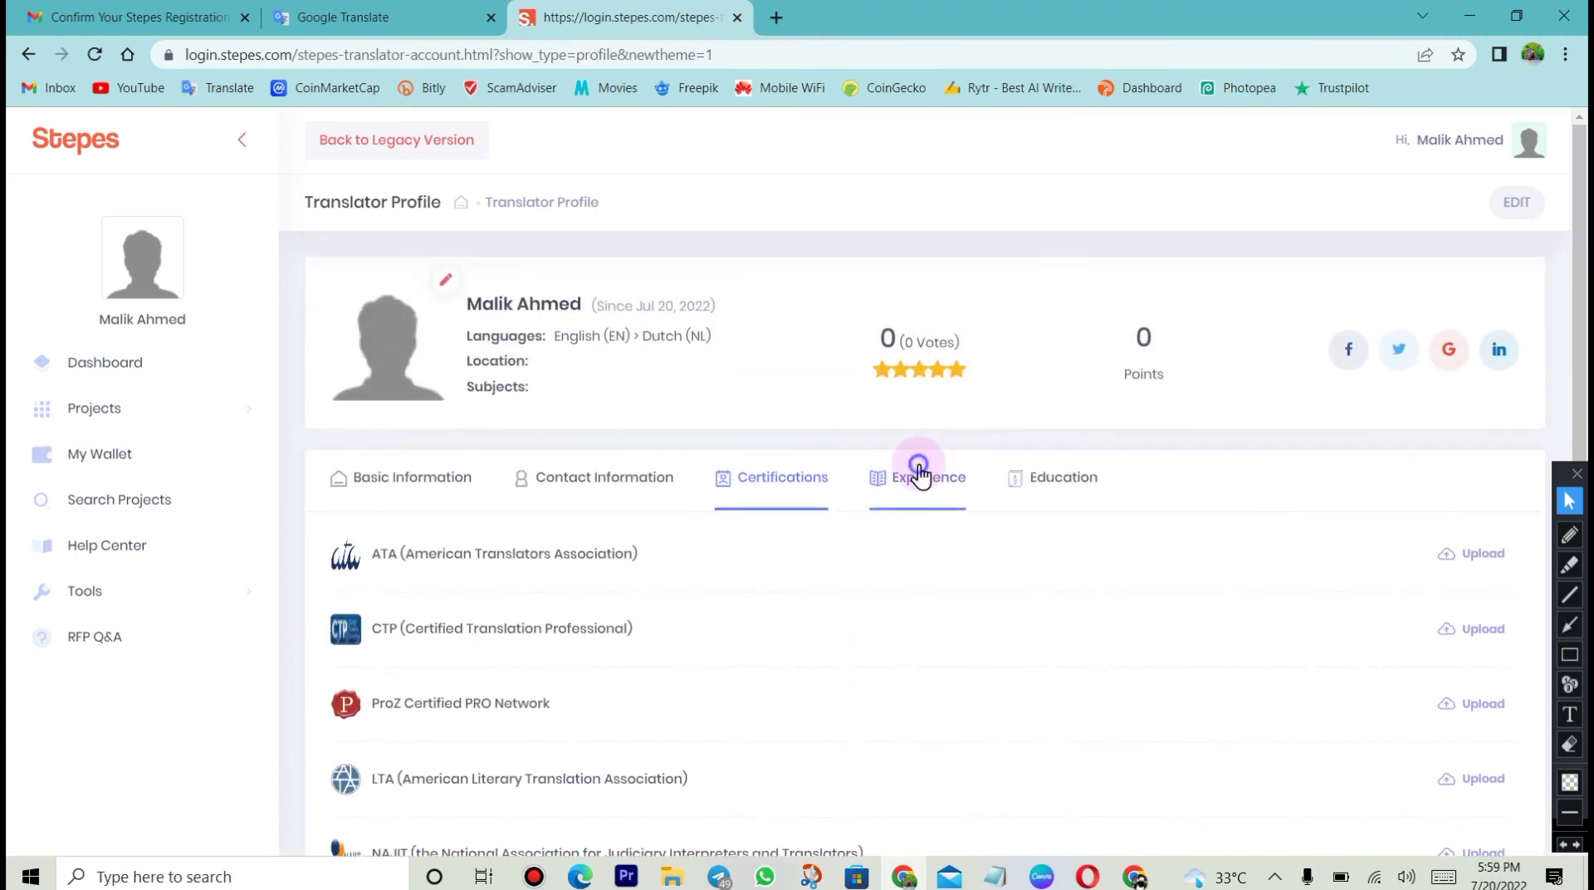
left_click(1042, 480)
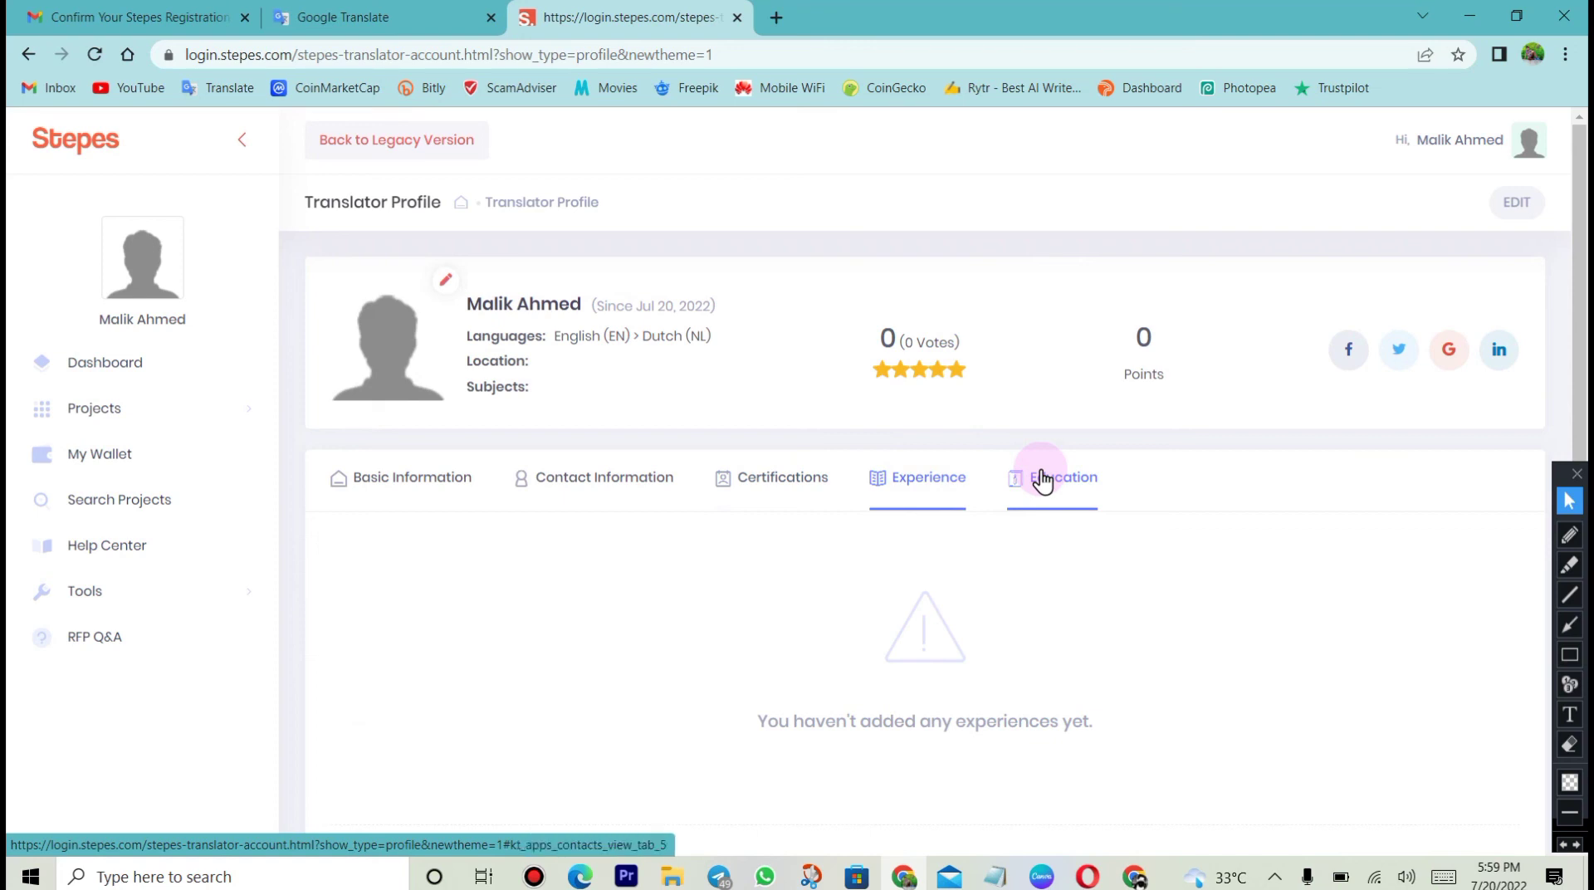